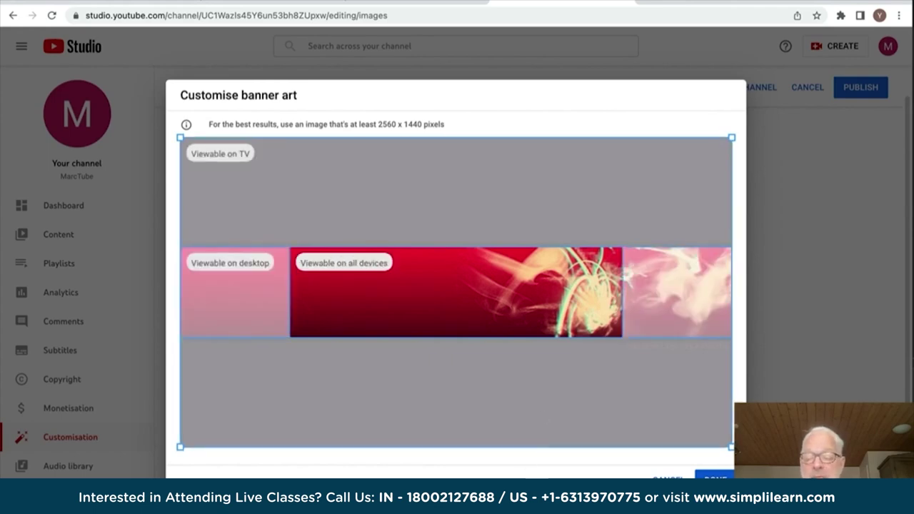
# - Apply and publish the new banner art, and check it on the public channel page
pyautogui.click(713, 477)
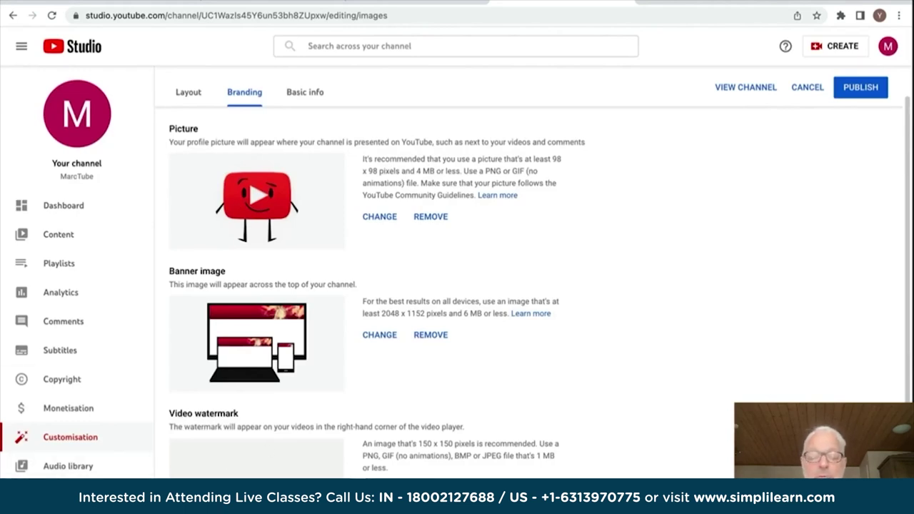
pyautogui.click(858, 89)
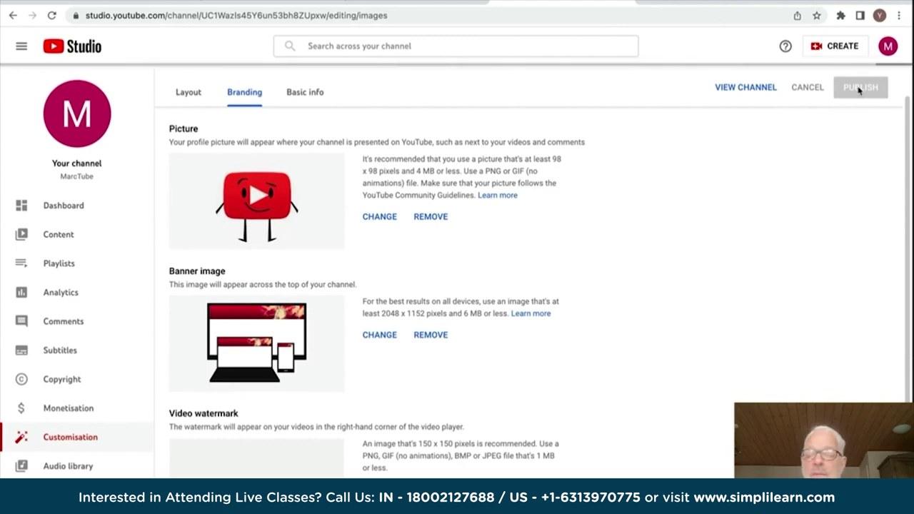
pyautogui.click(80, 111)
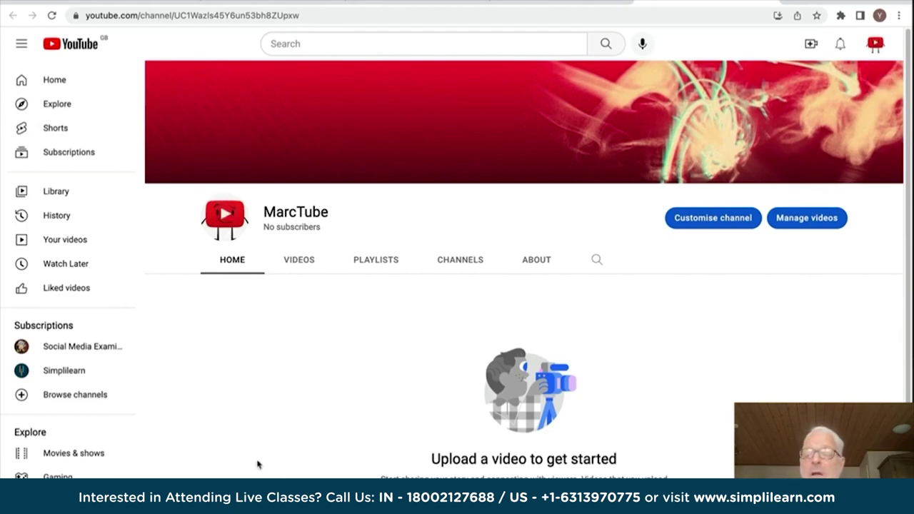
pyautogui.scroll(-2, 323, 386)
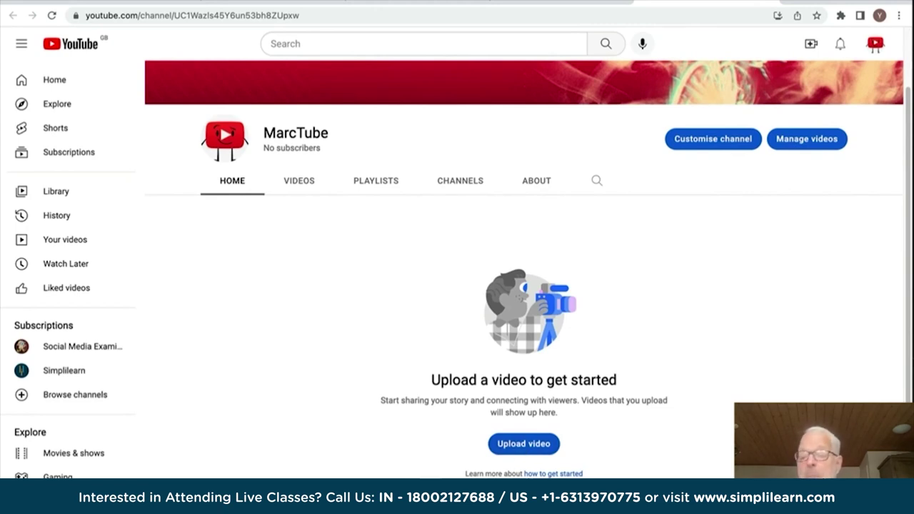
# - Set the channel's basic-info description to "Welcome to my Youtube Channel. A place to learn everything there is to know about Digital Marketing."
pyautogui.click(712, 142)
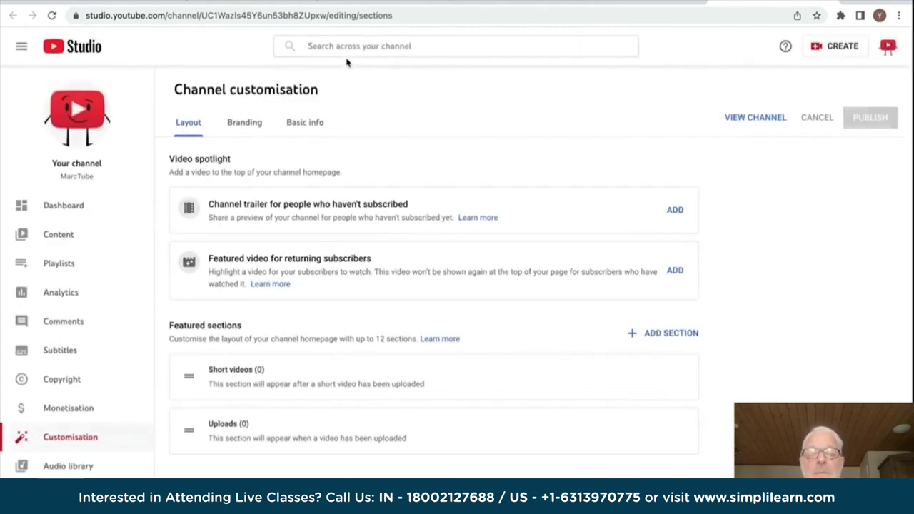
pyautogui.click(304, 125)
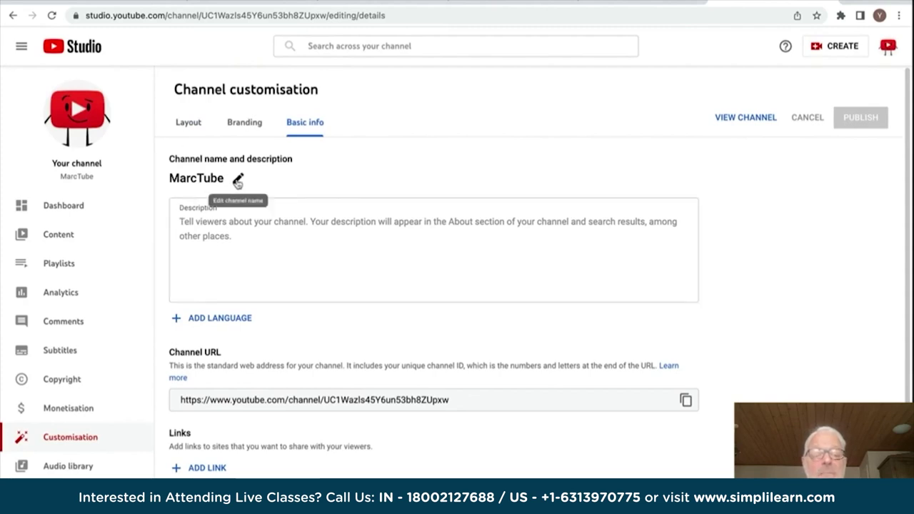
pyautogui.click(180, 222)
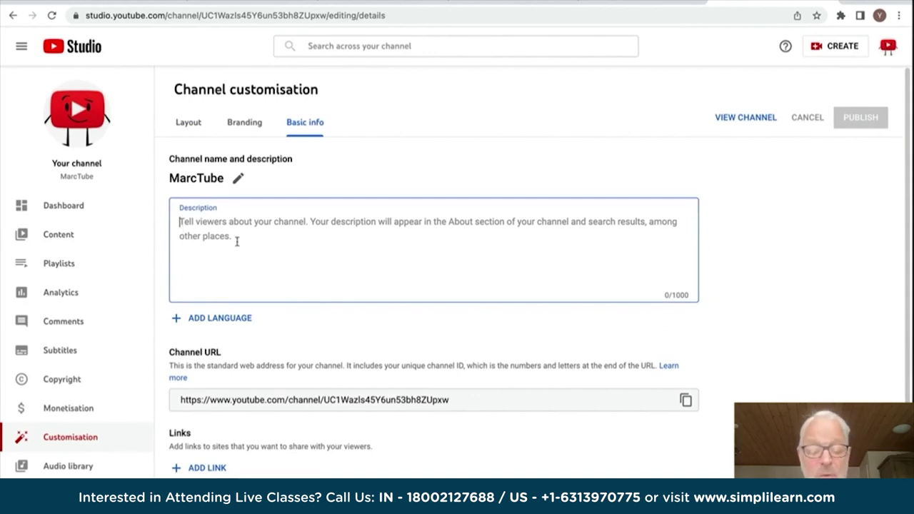
pyautogui.write('Welcome ')
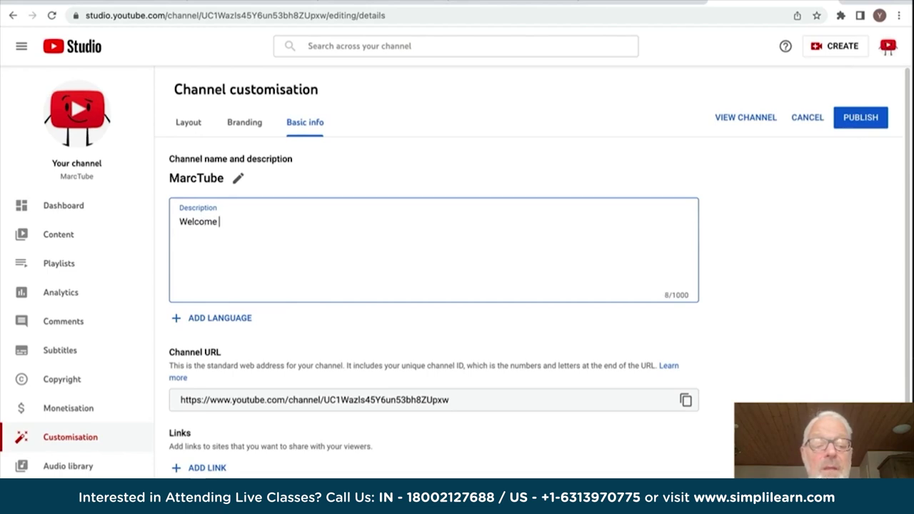
pyautogui.write('to my Youtube Channel. A placer')
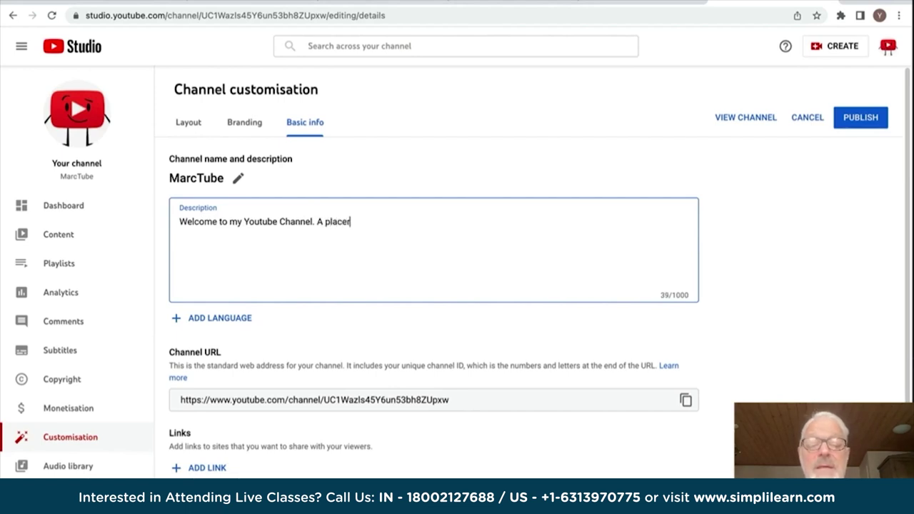
pyautogui.press('BackSpace')
pyautogui.write(' to learn e')
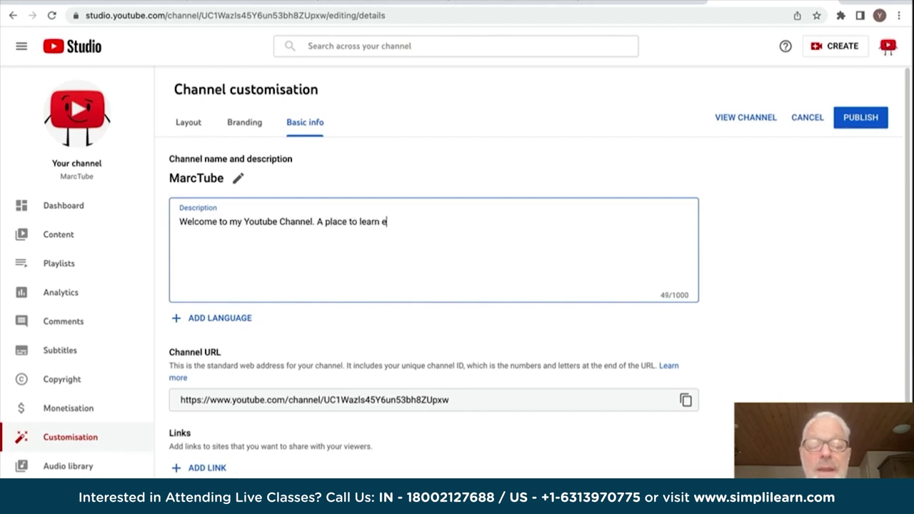
pyautogui.write('veruyrtging')
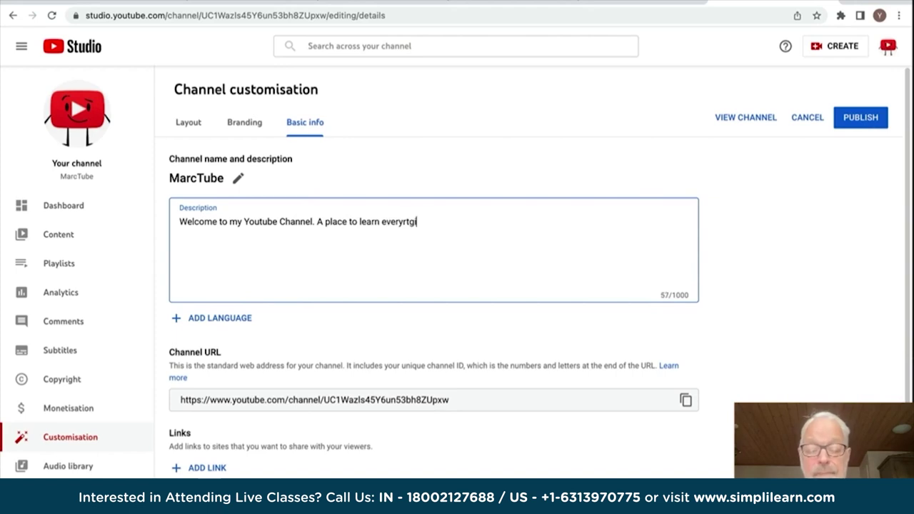
pyautogui.press('BackSpace')
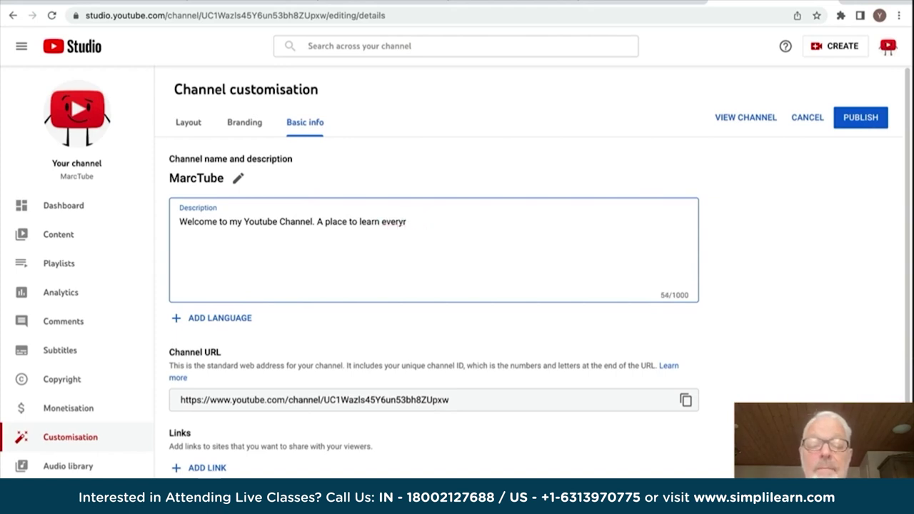
pyautogui.write('hi')
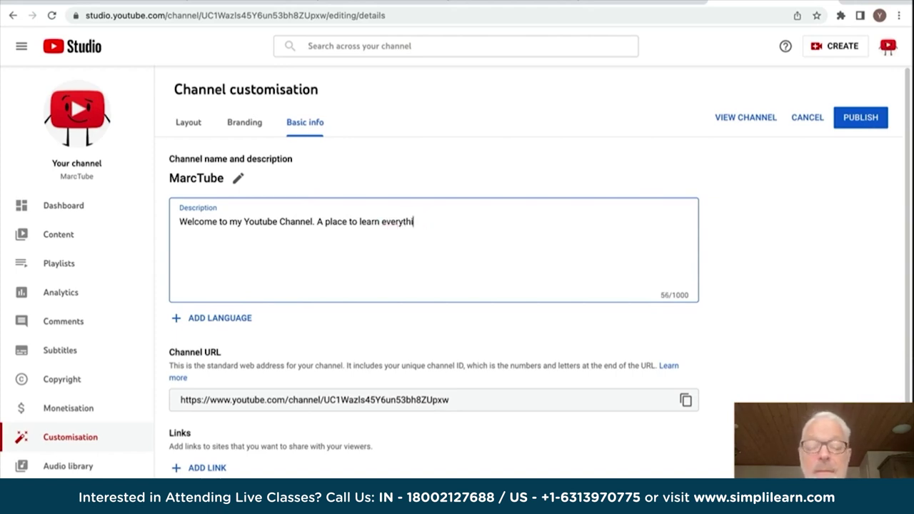
pyautogui.write('ng there is to know about Digital Marketing.')
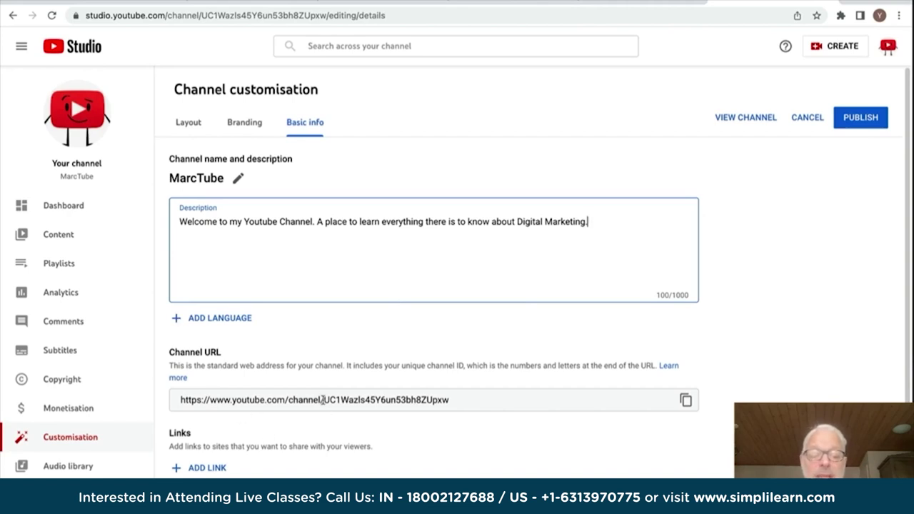
# - Examine the channel URL and read the help article on channel URLs and the requirements for a customised URL
pyautogui.moveTo(180, 399); pyautogui.dragTo(466, 402)
pyautogui.click(470, 400)
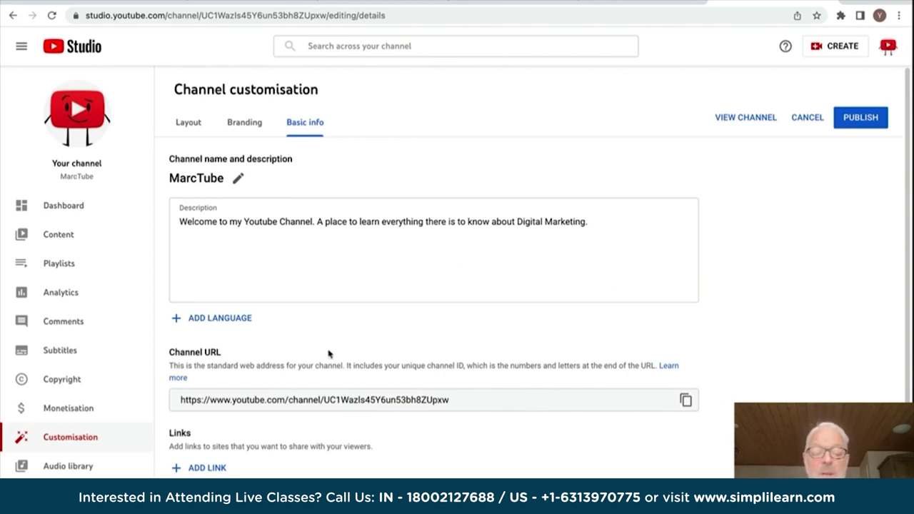
pyautogui.scroll(-1, 328, 352)
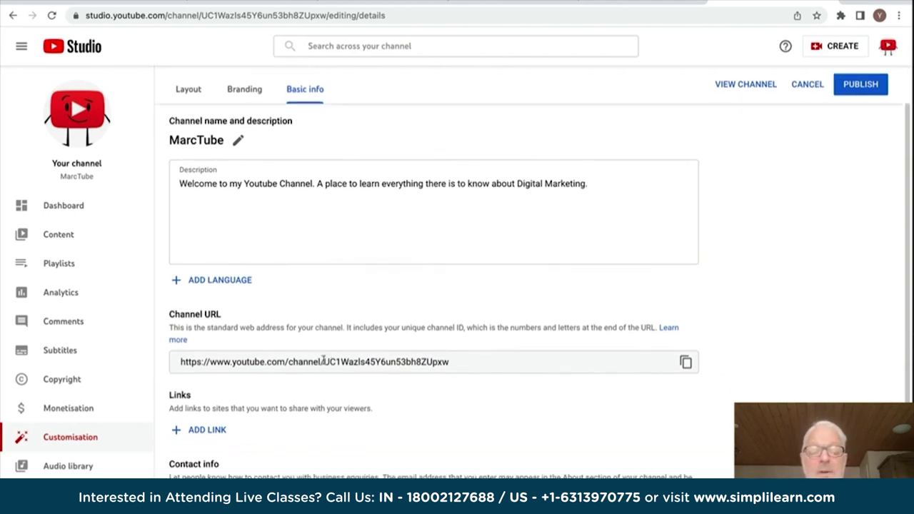
pyautogui.moveTo(323, 361); pyautogui.dragTo(474, 360)
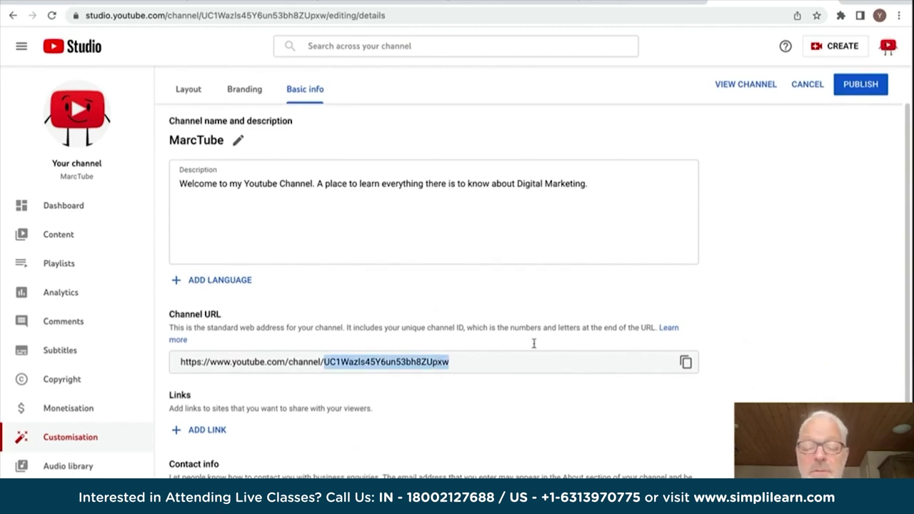
pyautogui.click(343, 369)
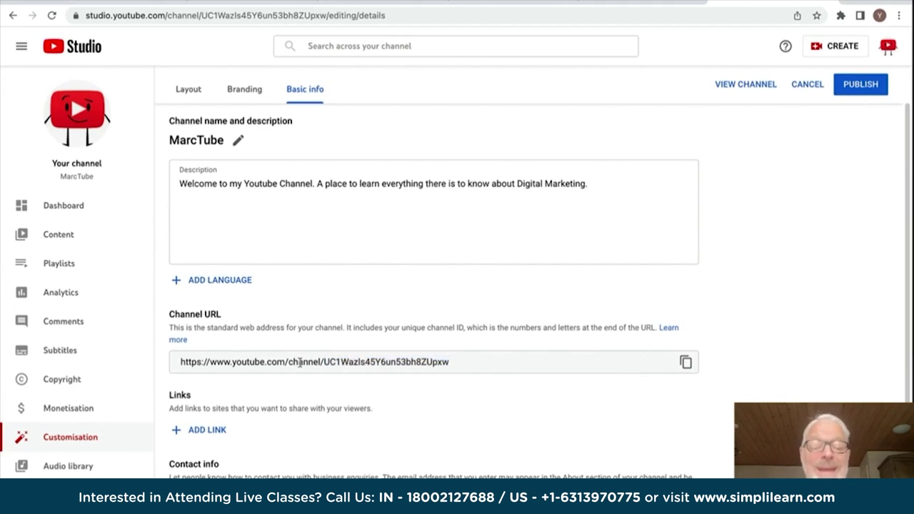
pyautogui.click(671, 329)
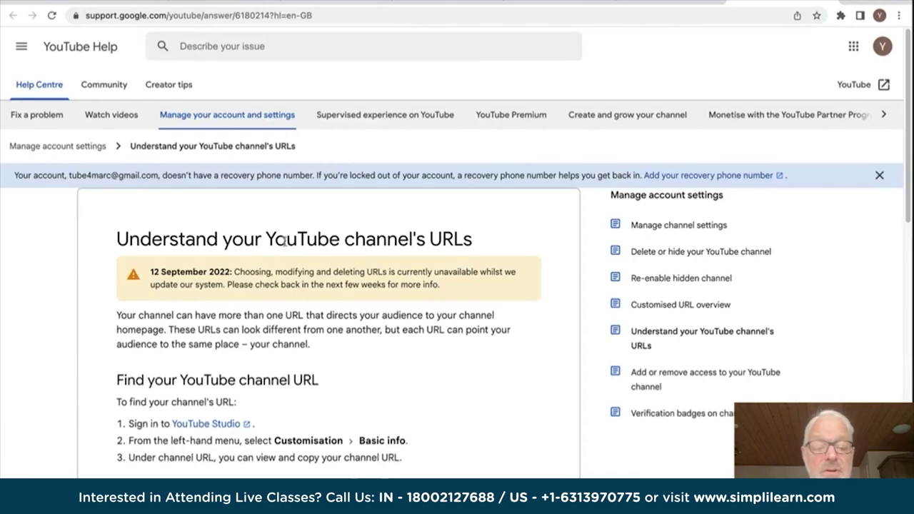
pyautogui.scroll(-2, 285, 250)
pyautogui.scroll(-7, 286, 252)
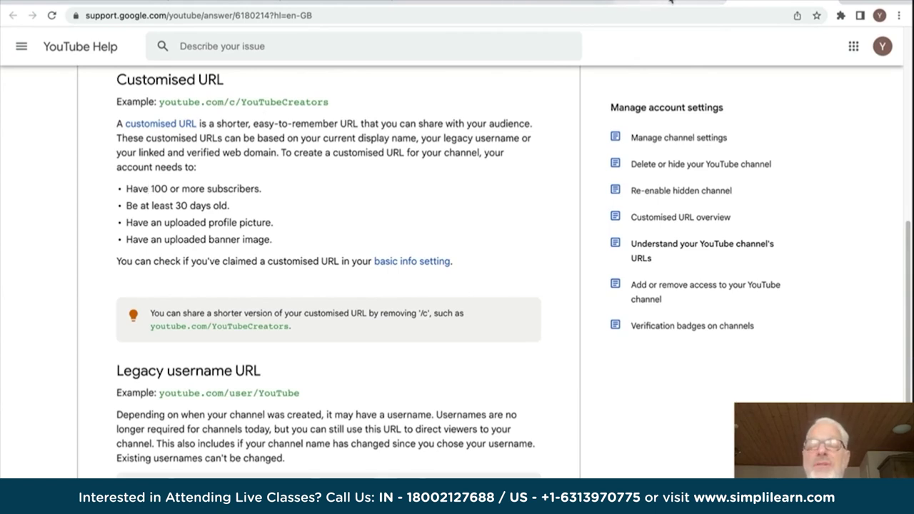
pyautogui.click(669, 2)
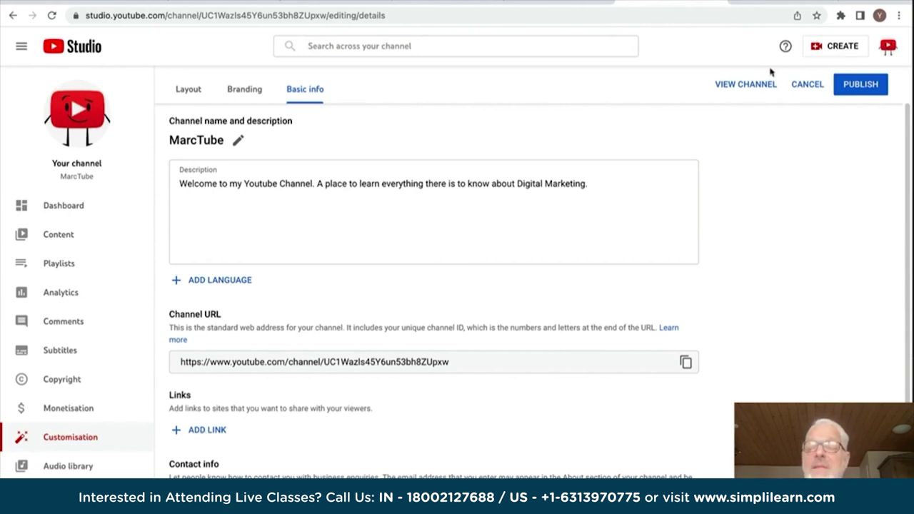
# - Add a blank link entry to the channel's links
pyautogui.click(202, 431)
pyautogui.scroll(-3, 292, 336)
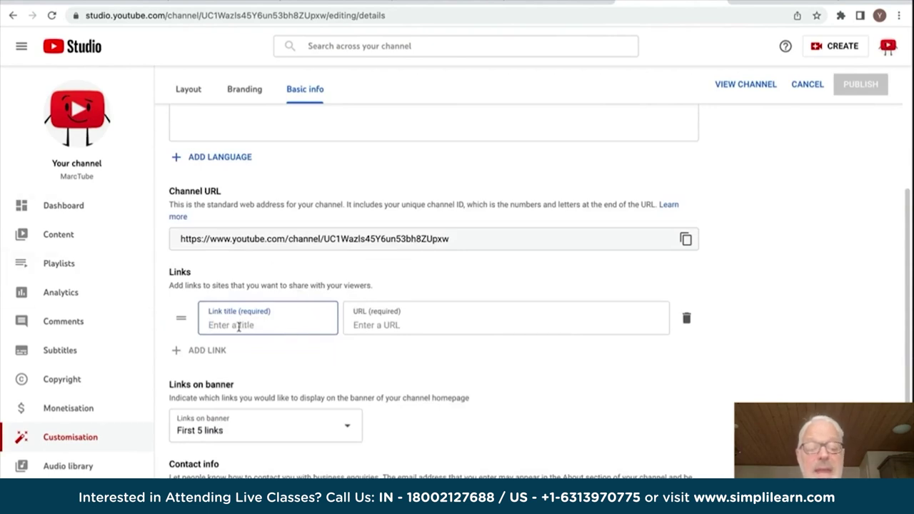
pyautogui.write('marccampp')
pyautogui.press('BackSpace')
pyautogui.press('BackSpace')
pyautogui.press('BackSpace')
pyautogui.press('BackSpace')
pyautogui.press('BackSpace')
pyautogui.press('BackSpace')
pyautogui.press('BackSpace')
pyautogui.press('BackSpace')
pyautogui.write('so')
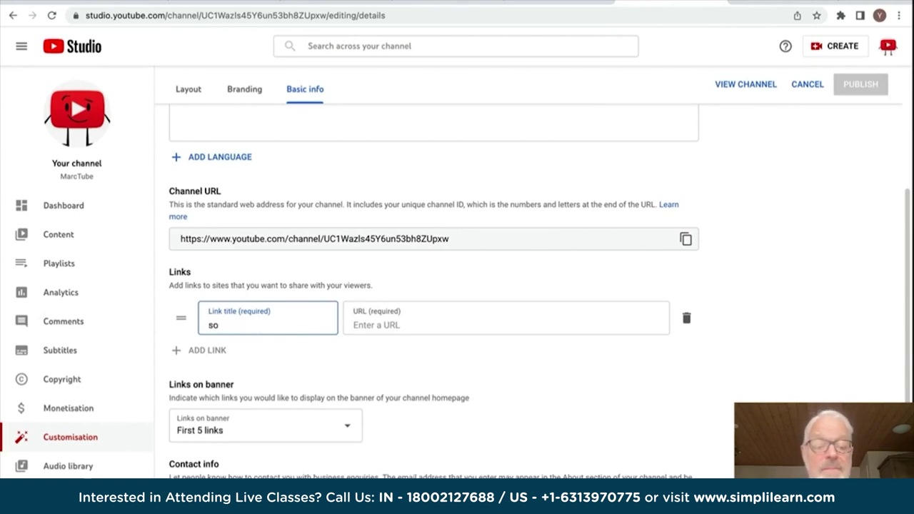
pyautogui.write('imlilearn.com')
pyautogui.click(353, 325)
pyautogui.write('https://simop')
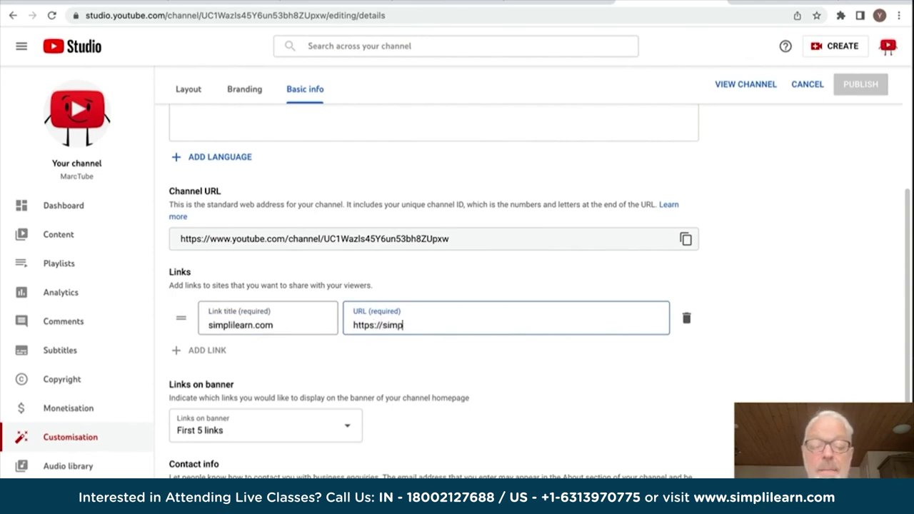
pyautogui.write('earn.')
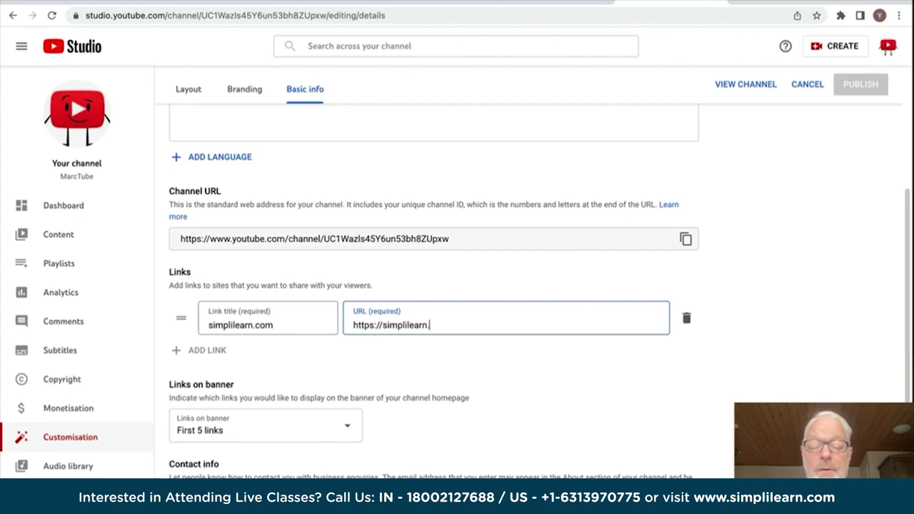
pyautogui.write('com')
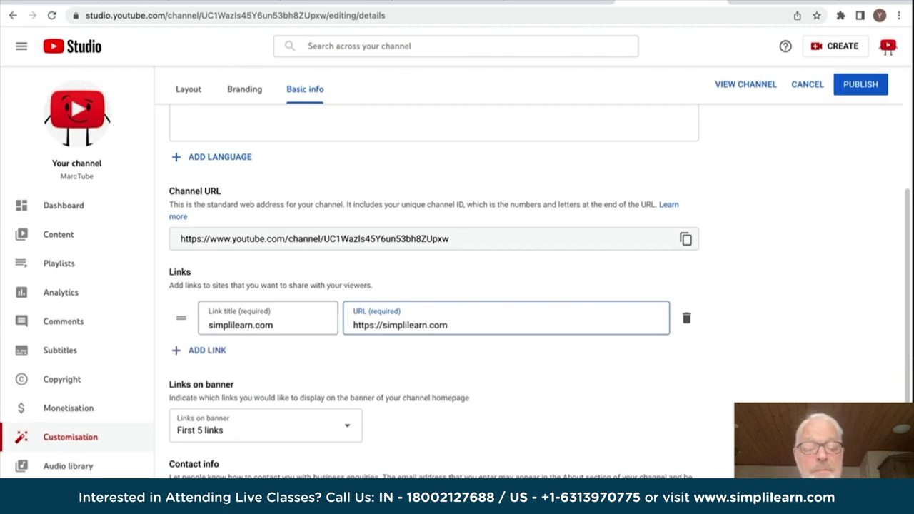
pyautogui.click(197, 350)
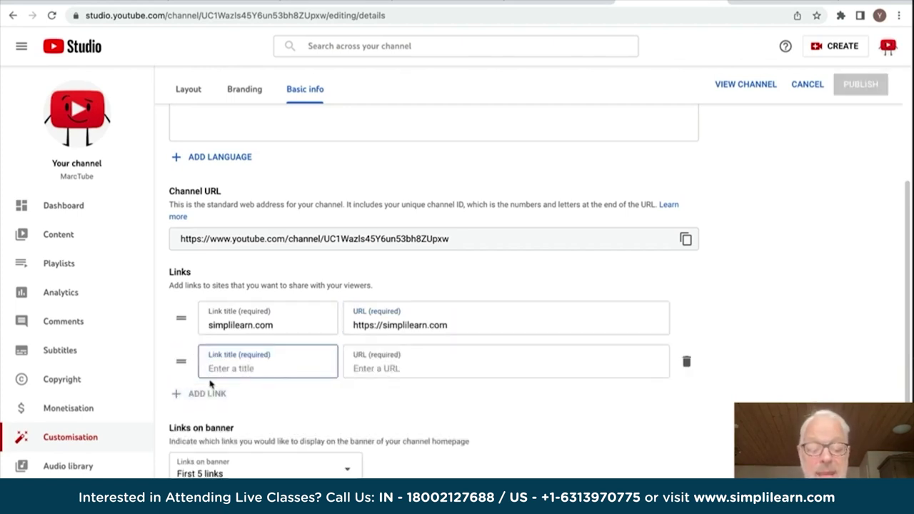
pyautogui.write('Facebook')
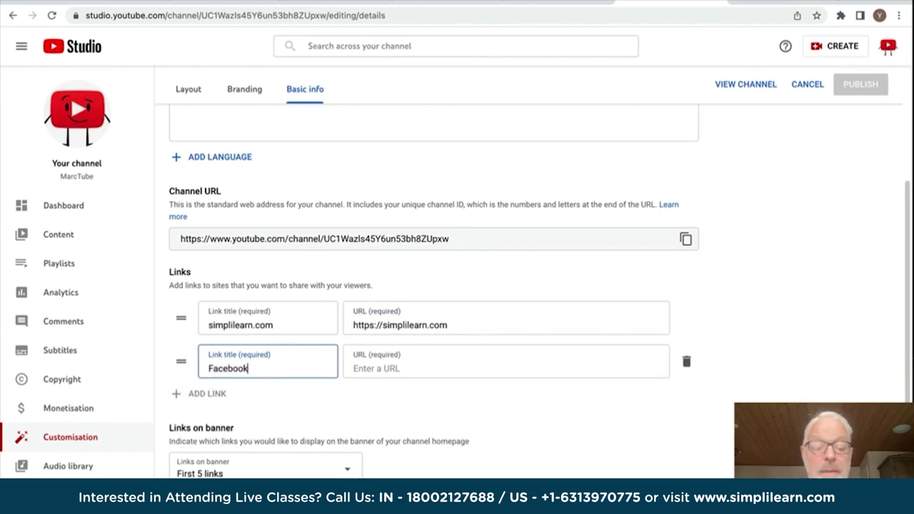
pyautogui.click(352, 368)
pyautogui.write('https')
pyautogui.write('://sim')
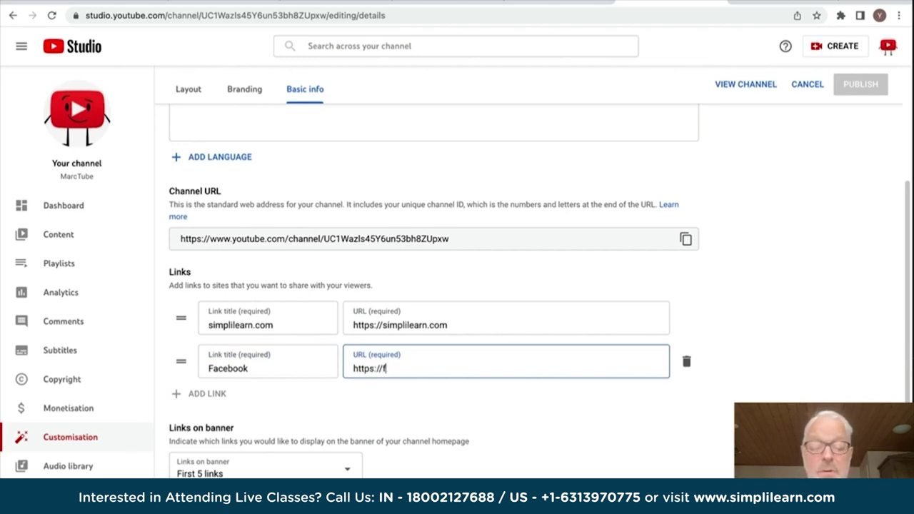
pyautogui.write('com')
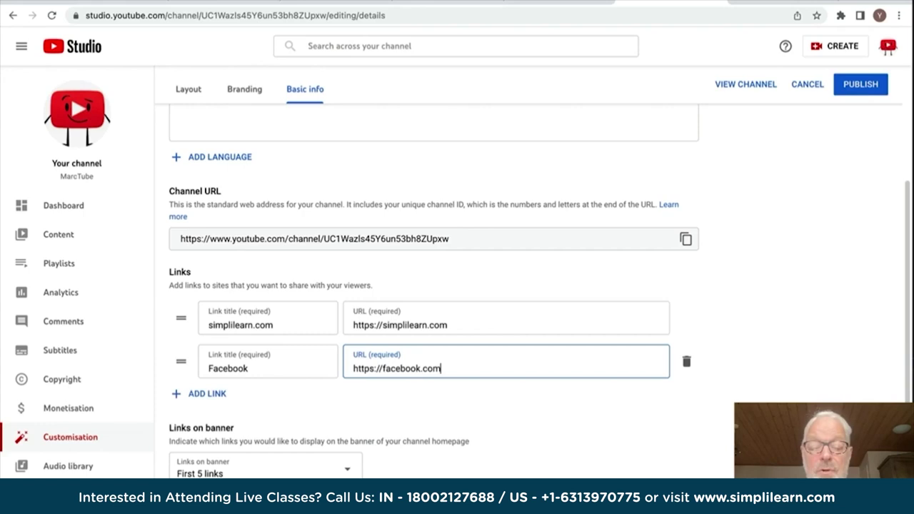
pyautogui.write('/simplilearn')
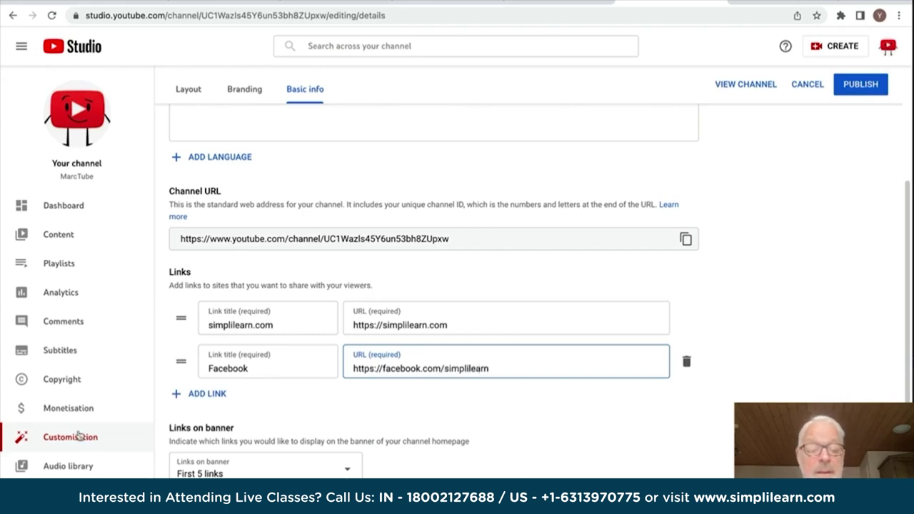
pyautogui.click(201, 393)
pyautogui.write('Instagram')
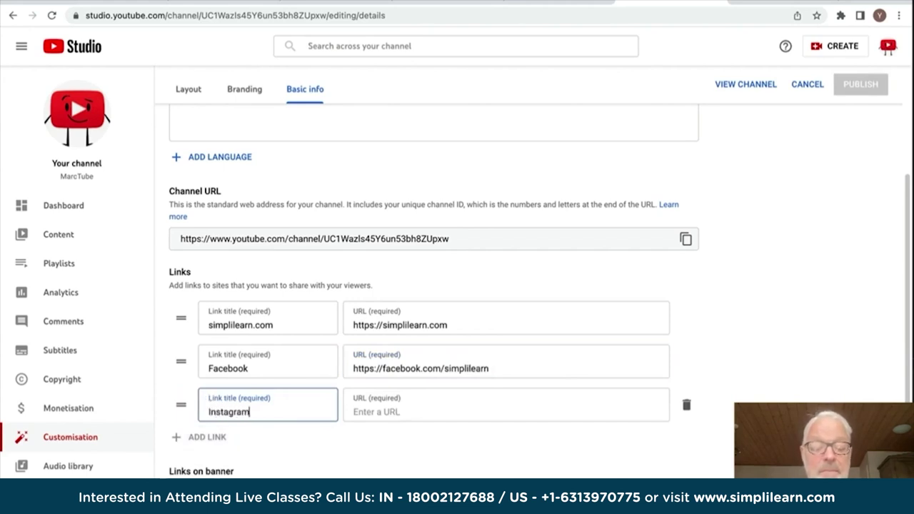
pyautogui.click(428, 411)
pyautogui.write('https:/')
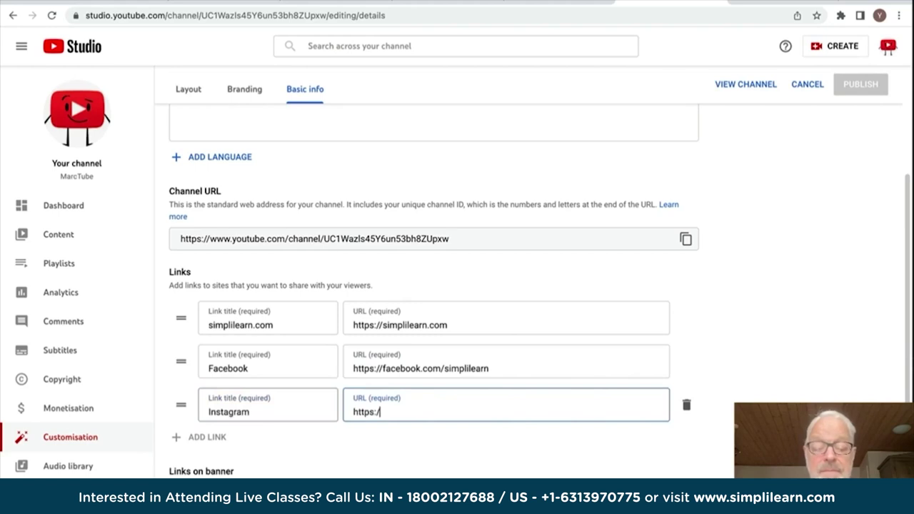
pyautogui.write('/instagram.com/simpli')
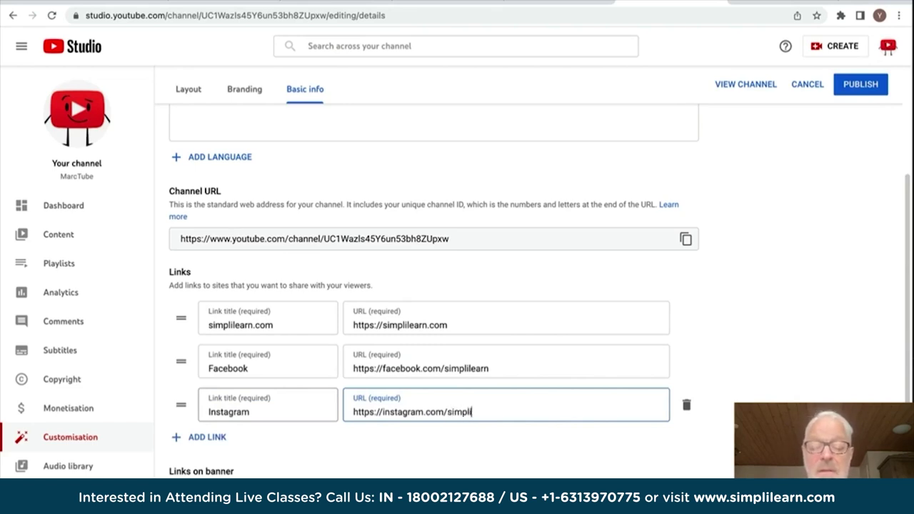
pyautogui.write('leatn')
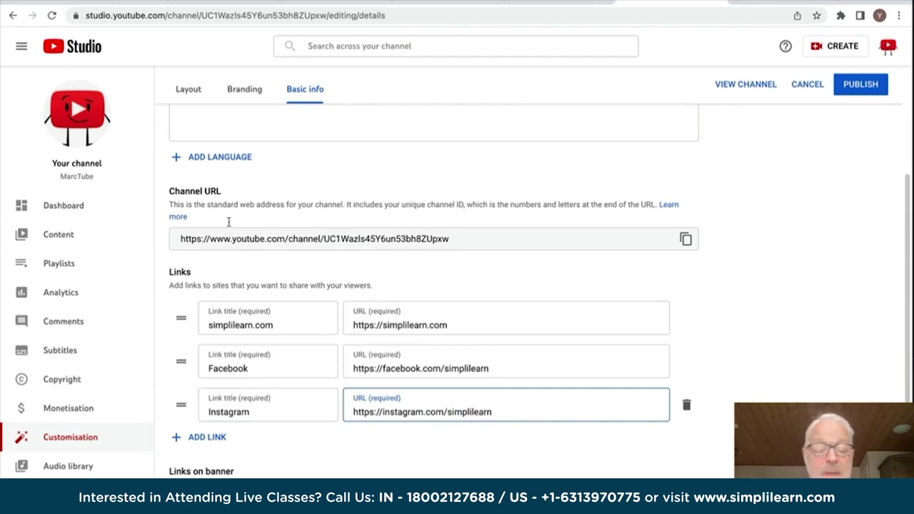
# - Set the banner to display the first 3 links and publish the channel's basic info
pyautogui.scroll(-2, 241, 445)
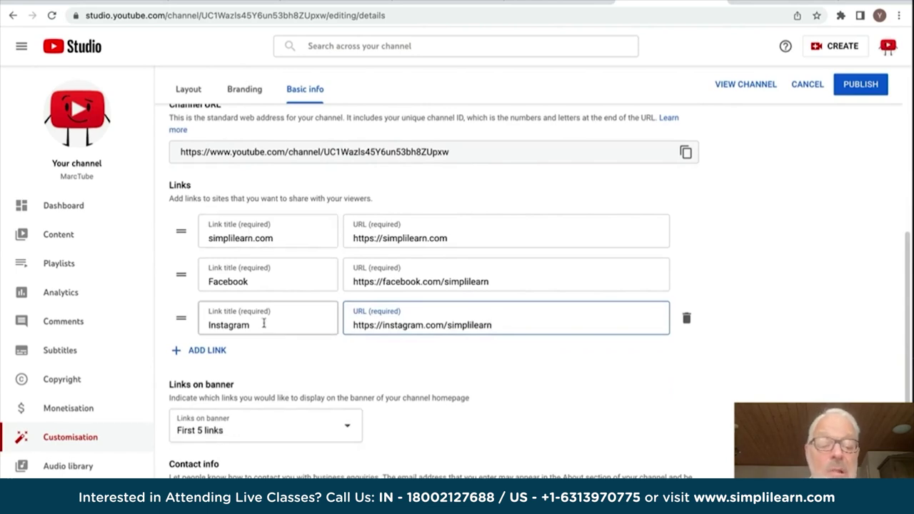
pyautogui.click(348, 426)
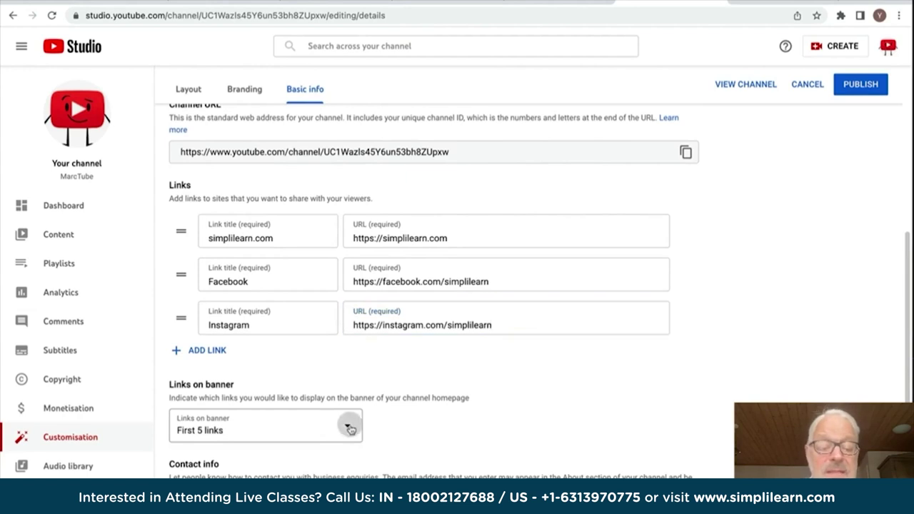
pyautogui.click(179, 477)
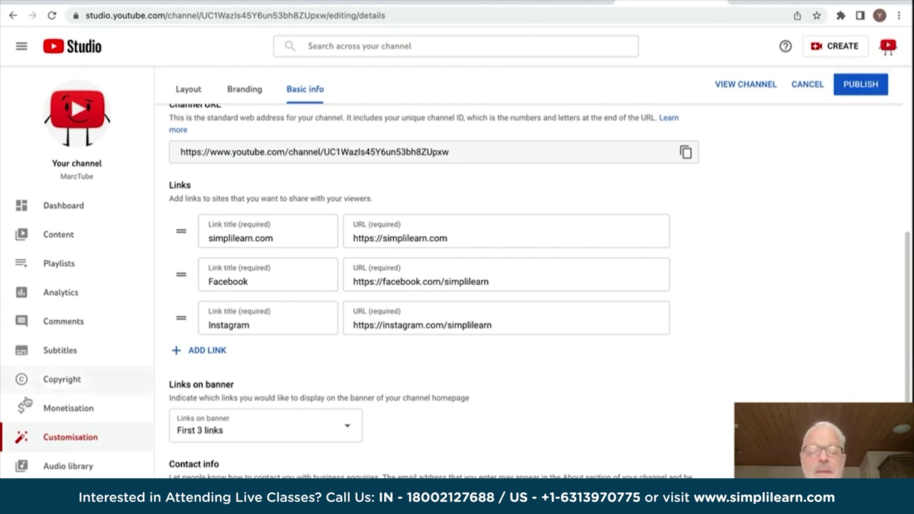
pyautogui.scroll(4, 239, 250)
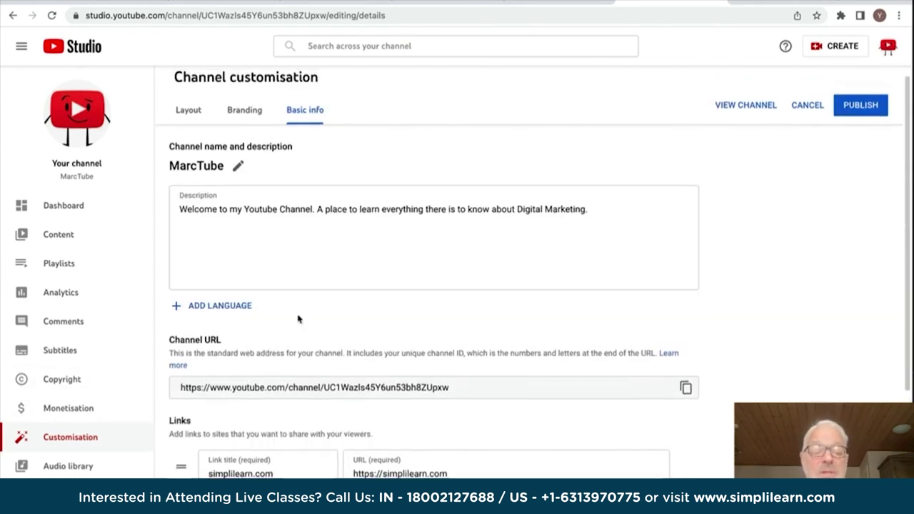
pyautogui.click(862, 107)
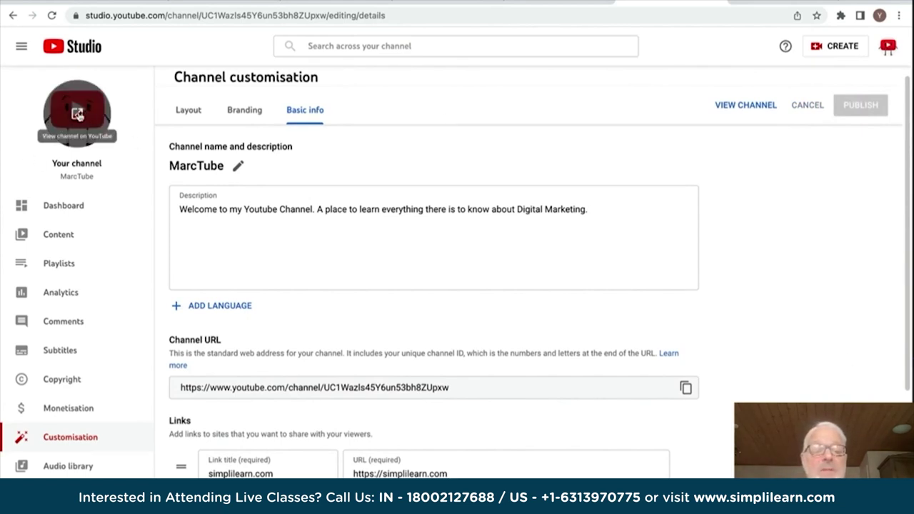
# - View the public channel page, and add Created playlists and Popular uploads as featured sections in the channel layout
pyautogui.click(78, 114)
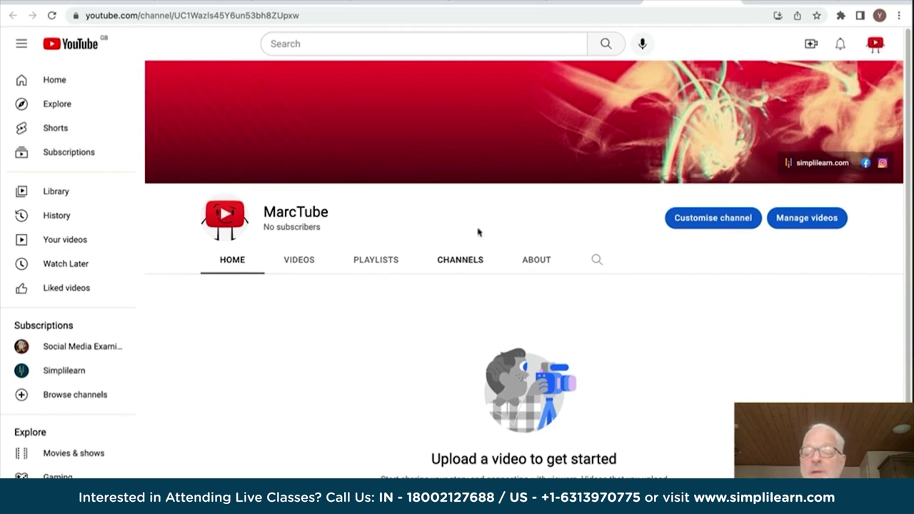
pyautogui.click(713, 220)
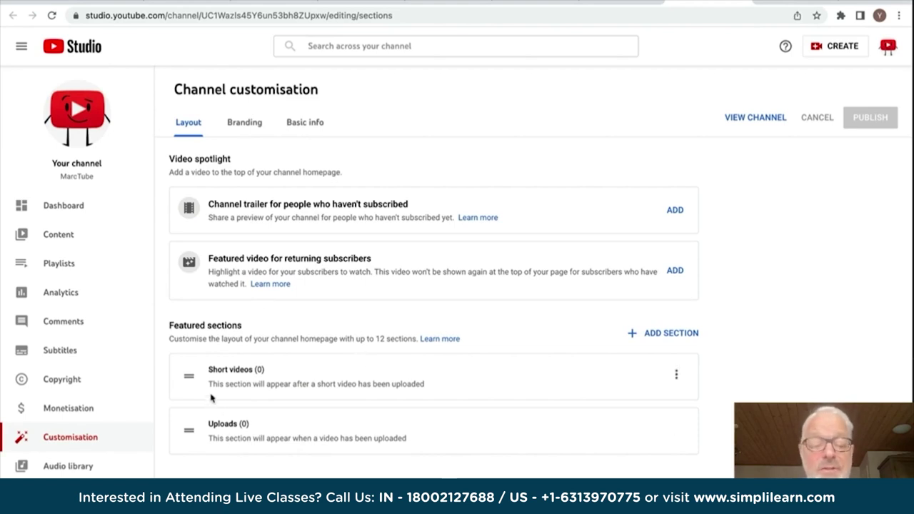
pyautogui.click(665, 333)
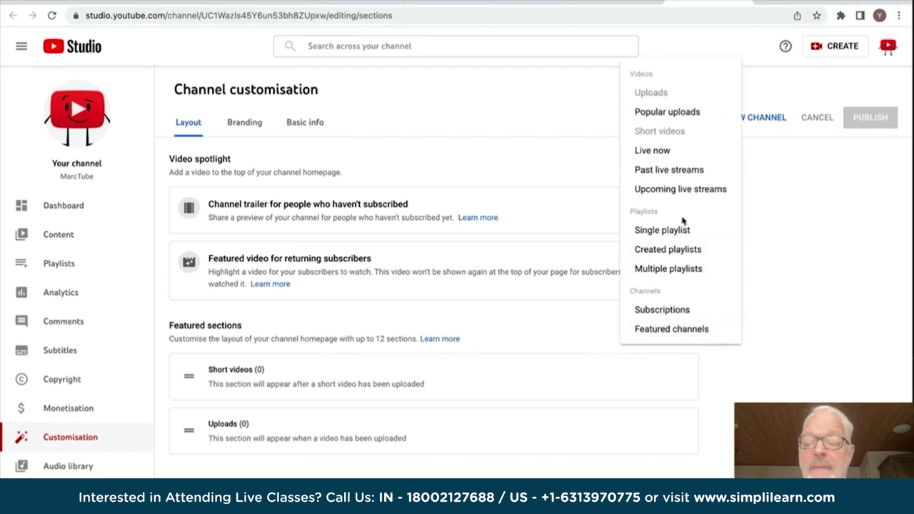
pyautogui.click(665, 250)
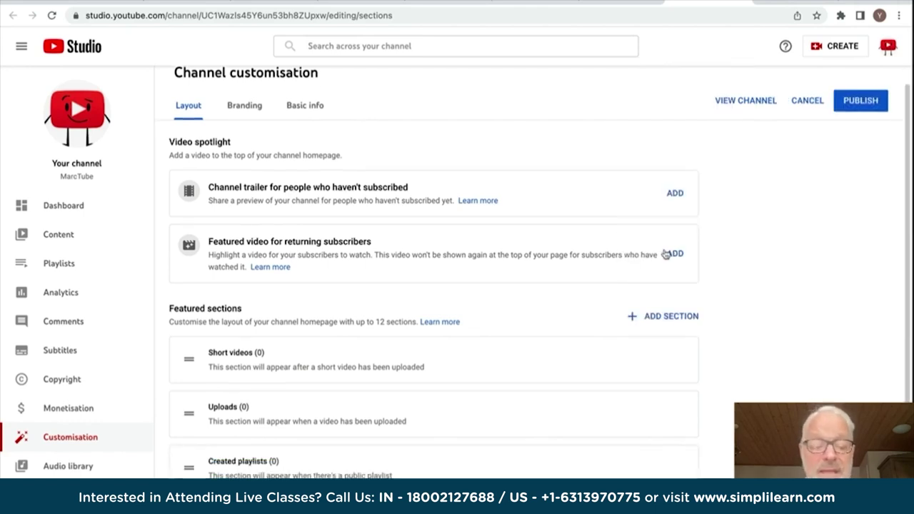
pyautogui.click(664, 319)
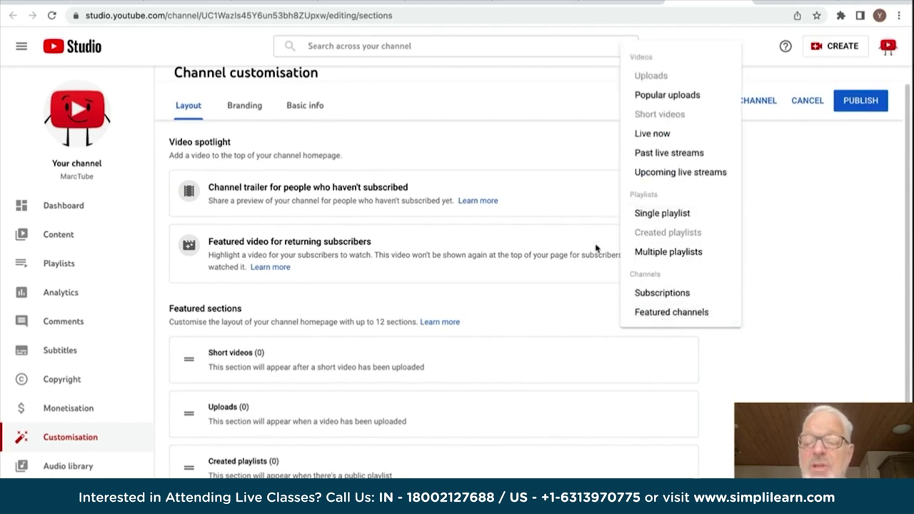
pyautogui.click(671, 94)
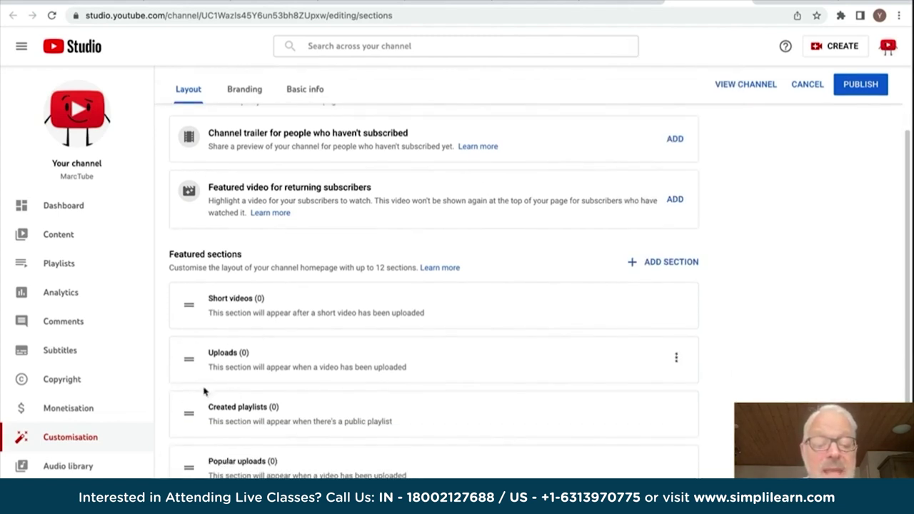
# - Reorder the featured sections with Created playlists first and Uploads above Short videos, and publish the layout
pyautogui.moveTo(189, 415); pyautogui.dragTo(188, 301)
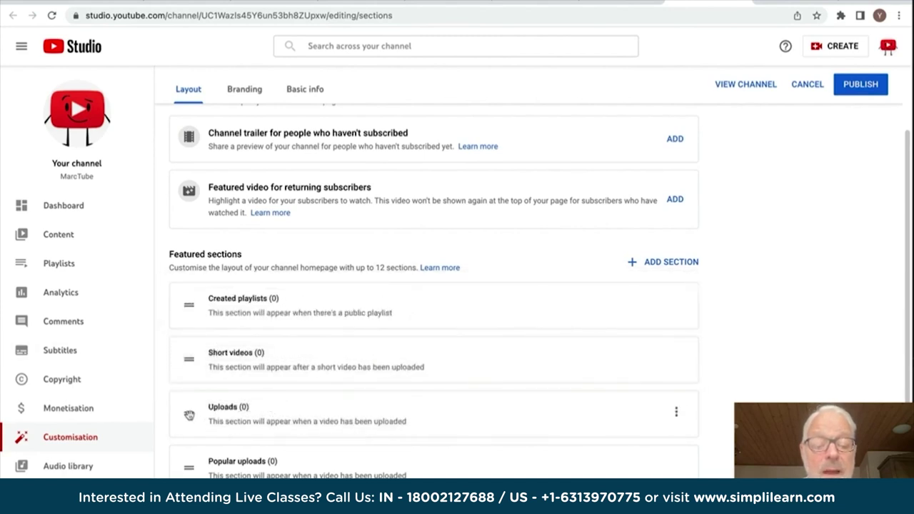
pyautogui.moveTo(185, 419); pyautogui.dragTo(182, 347)
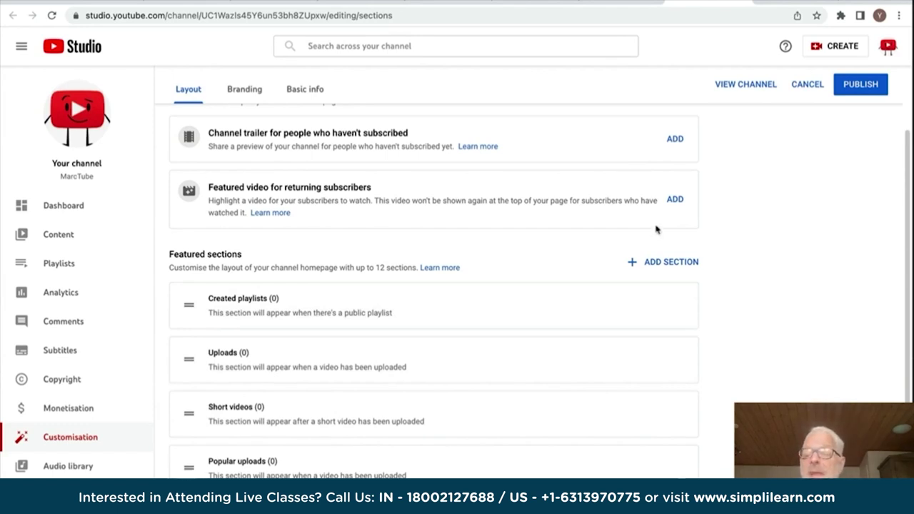
pyautogui.click(865, 87)
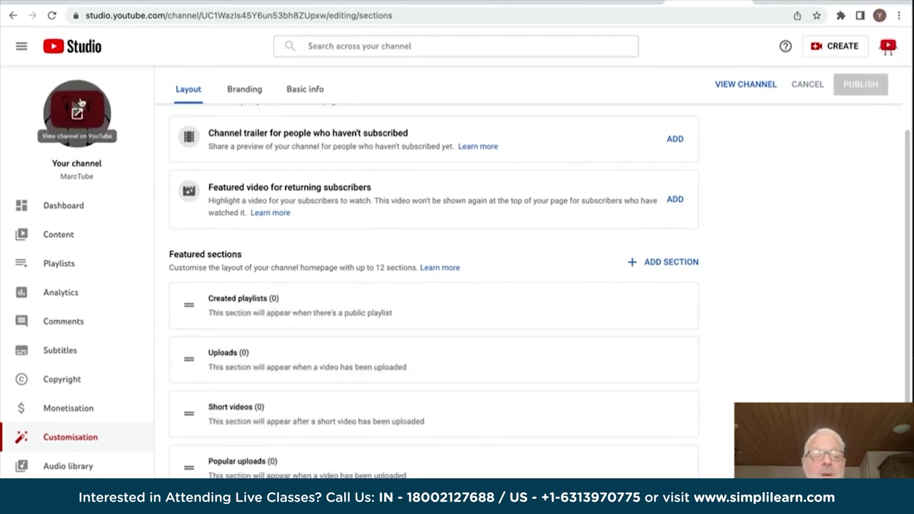
# - View the public channel page and examine its banner links, section tabs and home content
pyautogui.click(80, 108)
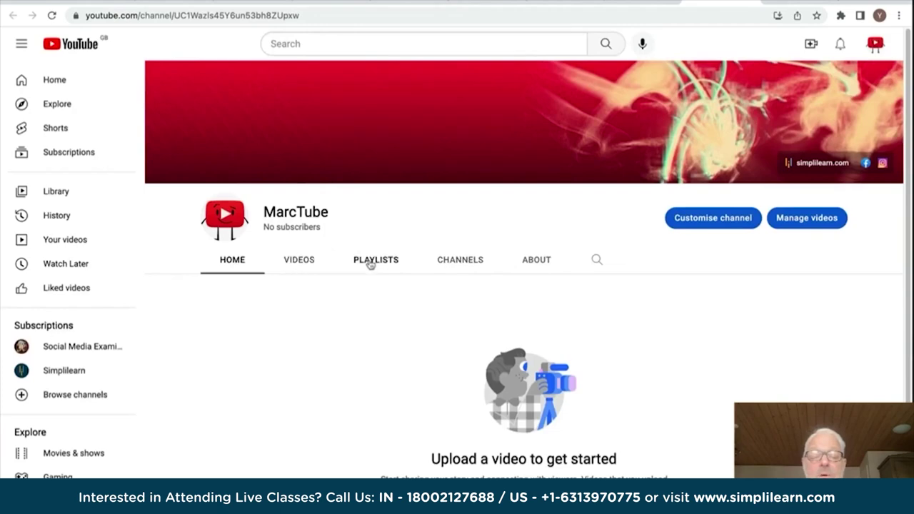
pyautogui.scroll(-3, 307, 435)
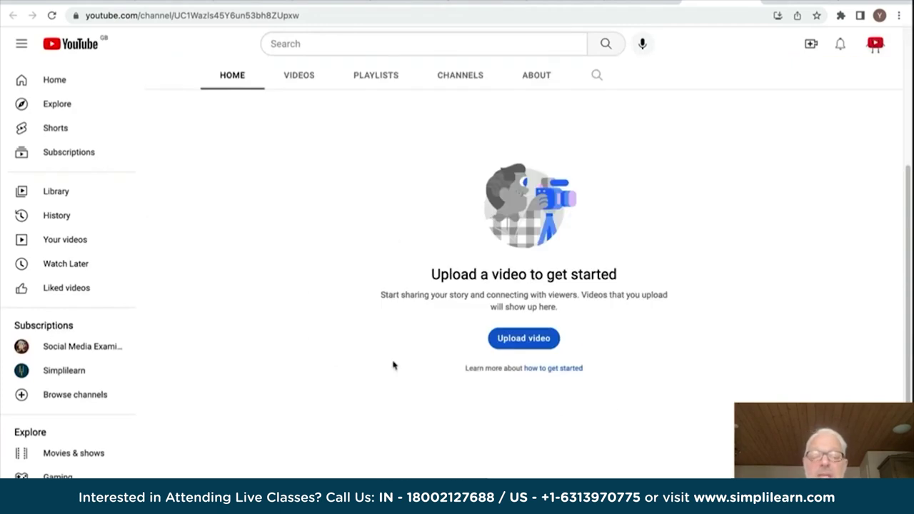
pyautogui.scroll(2, 321, 184)
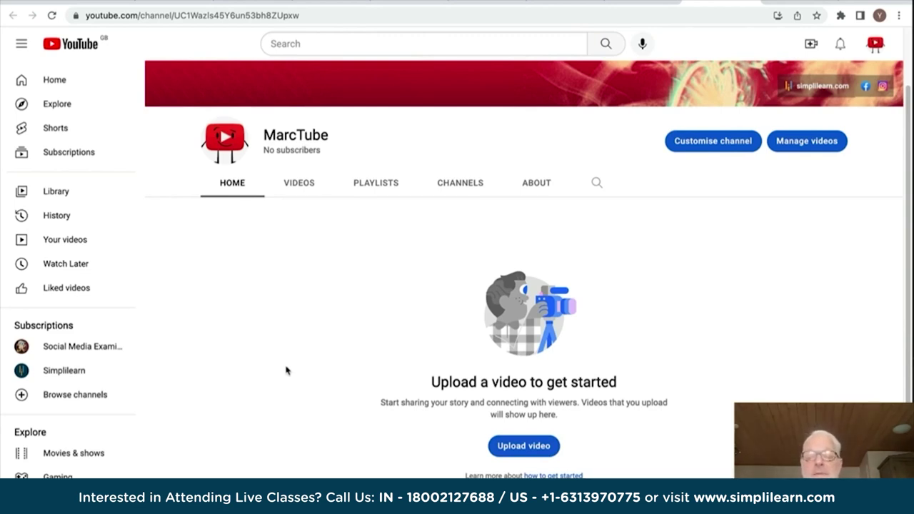
# - Return to the channel's management pages and examine the Dashboard and the Content list's visibility and restrictions columns
pyautogui.click(710, 141)
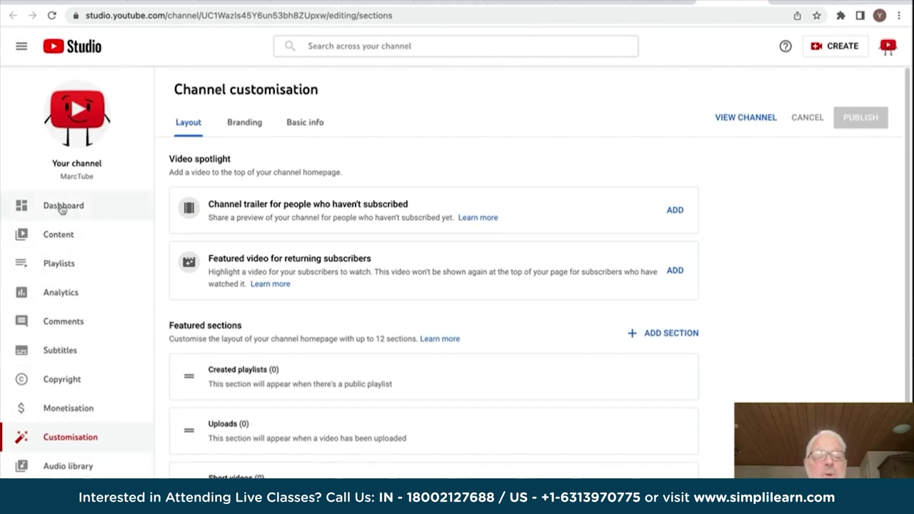
pyautogui.click(63, 207)
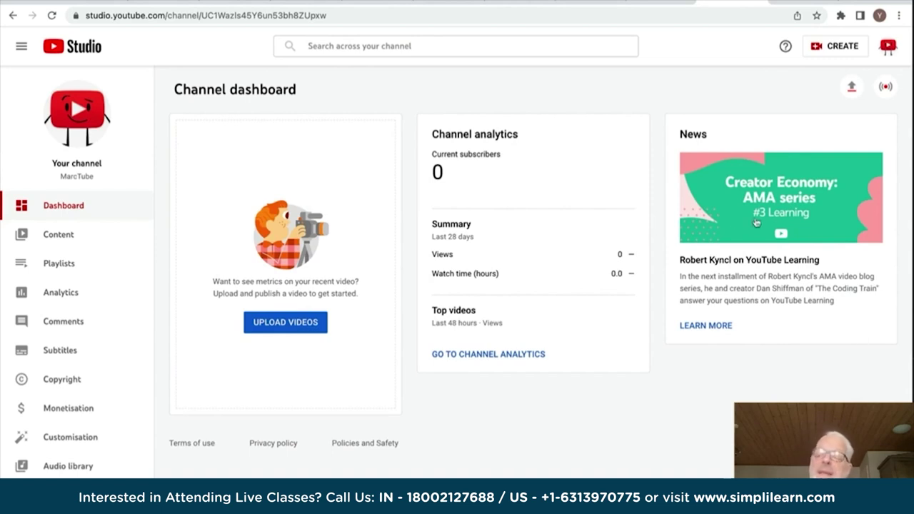
pyautogui.click(59, 236)
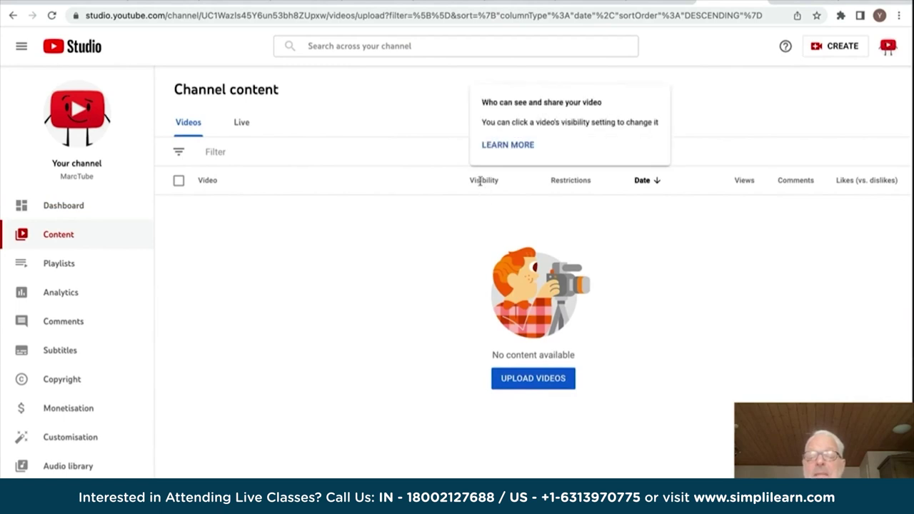
pyautogui.moveTo(569, 184)
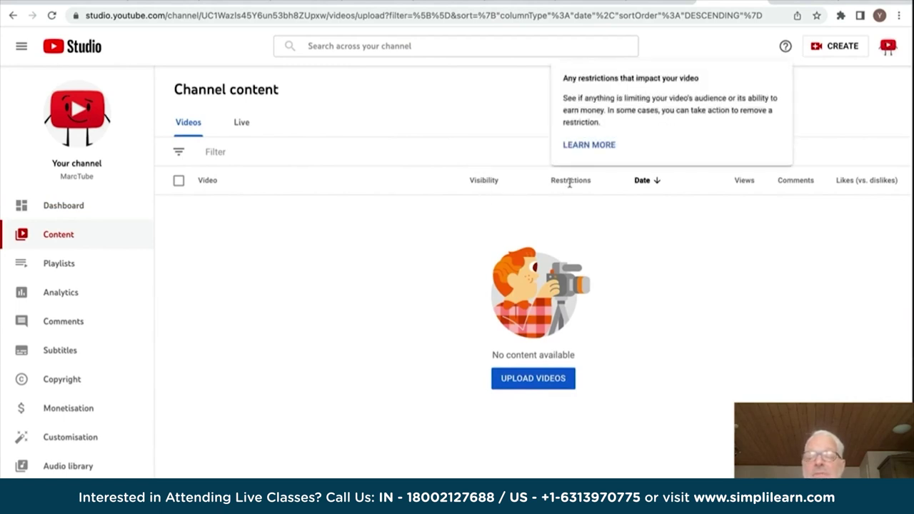
pyautogui.moveTo(650, 185)
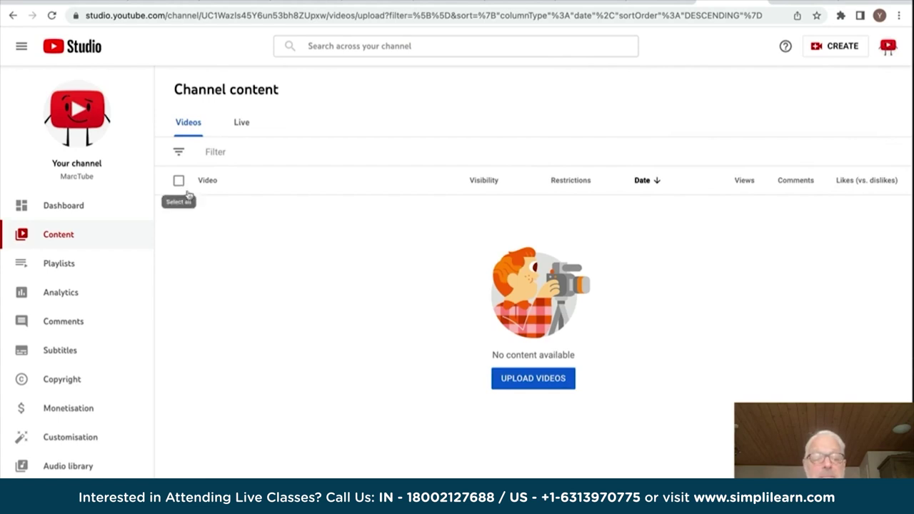
# - Review the channel's Playlists, Analytics, Comments and Subtitles pages in turn
pyautogui.click(63, 264)
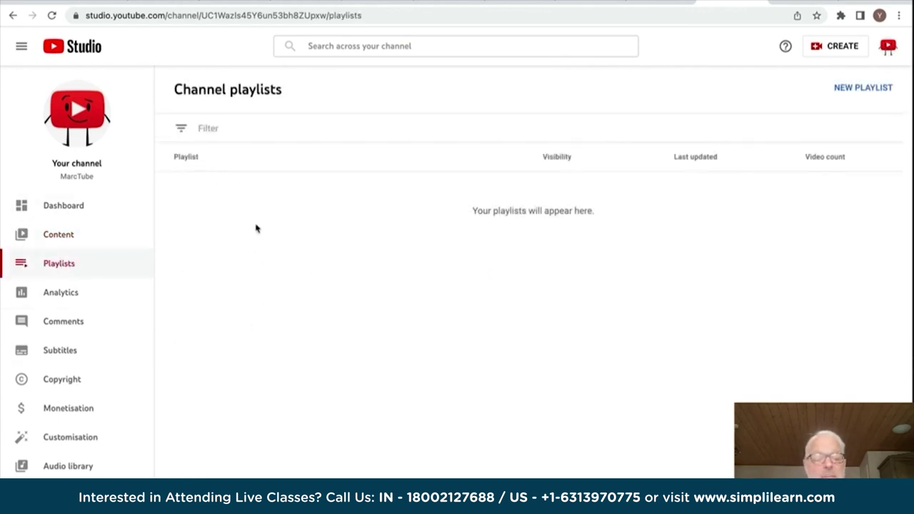
pyautogui.click(62, 294)
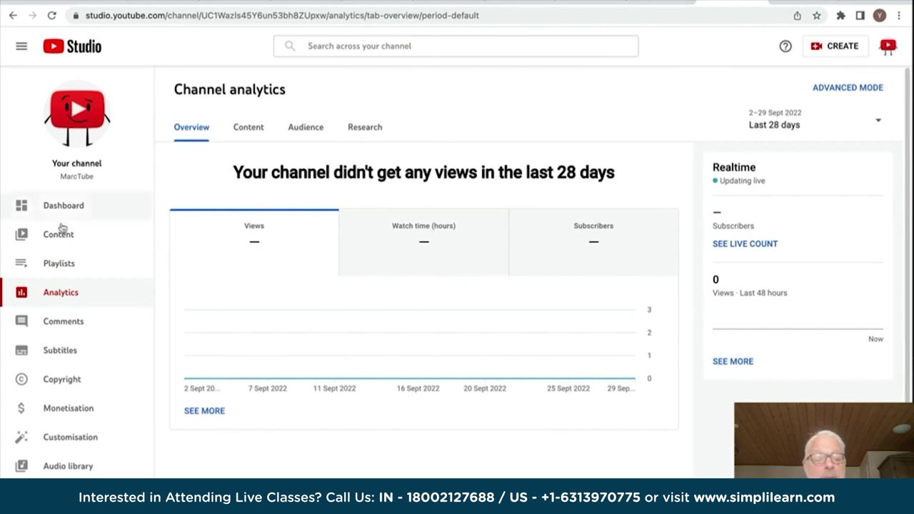
pyautogui.click(61, 325)
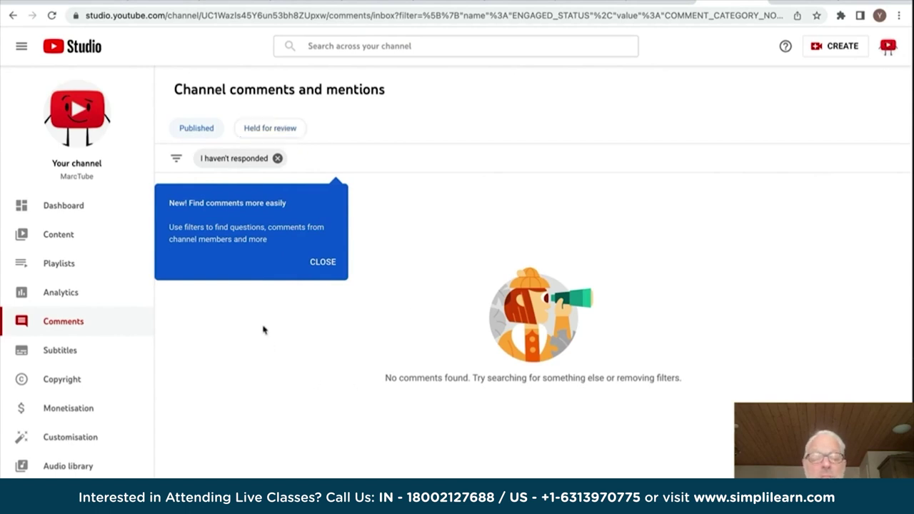
pyautogui.click(62, 351)
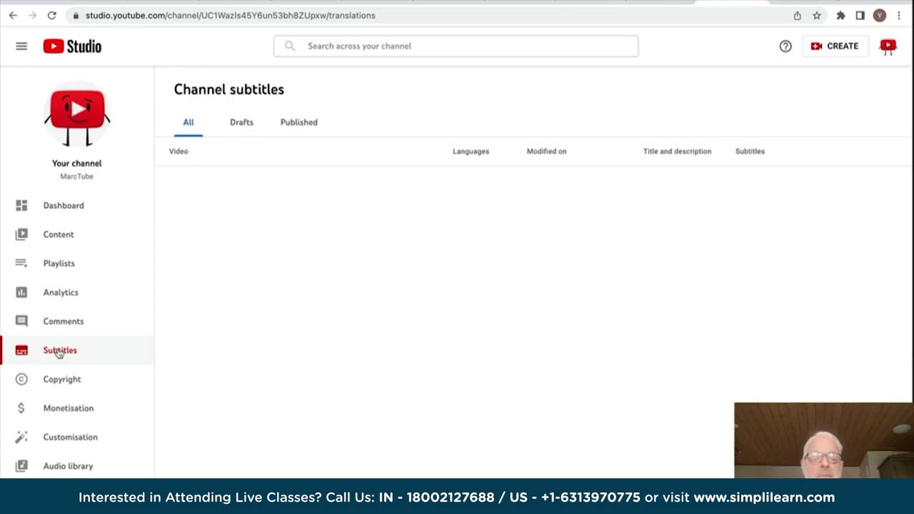
# - Examine the YouTube partner criteria on the Monetisation page and the featured sections on the Customisation page
pyautogui.click(64, 412)
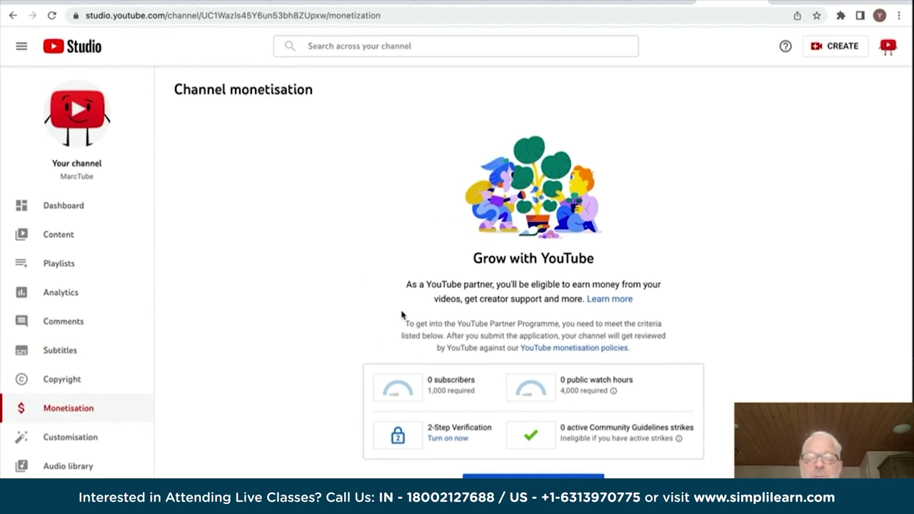
pyautogui.moveTo(425, 284); pyautogui.dragTo(491, 278)
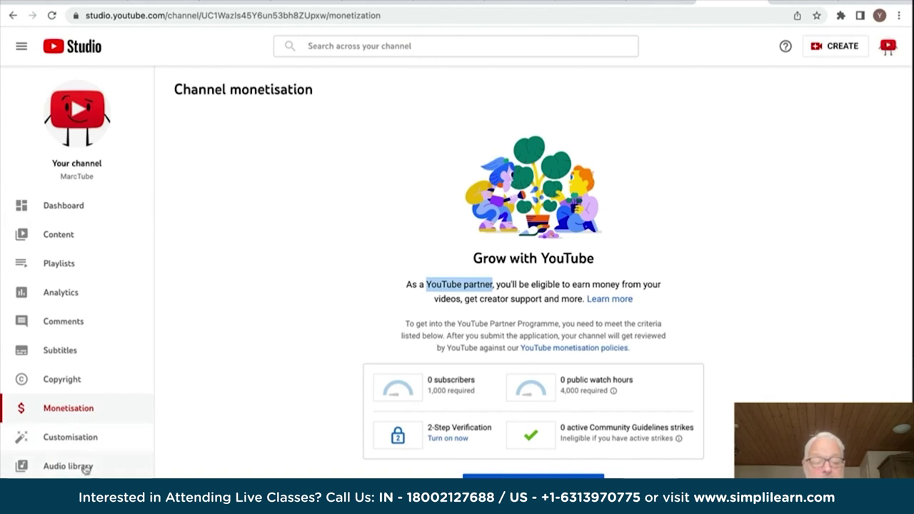
pyautogui.click(68, 441)
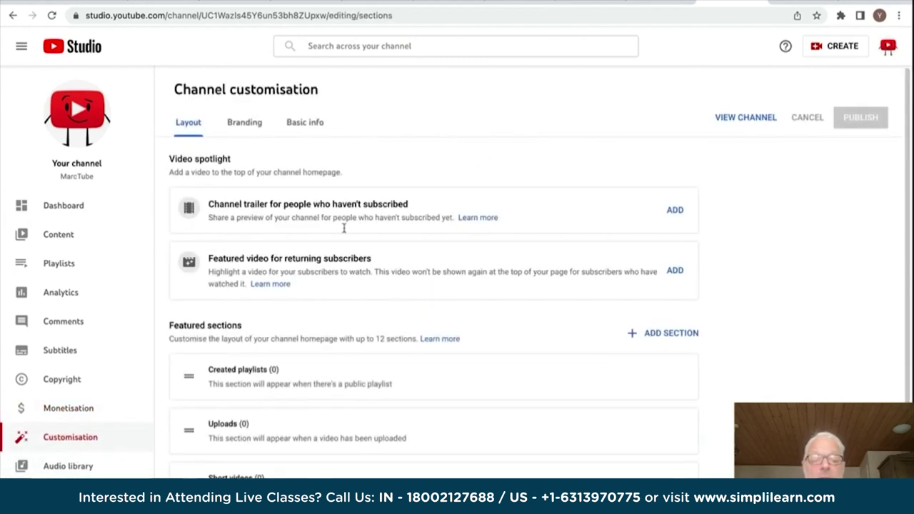
pyautogui.scroll(-3, 270, 407)
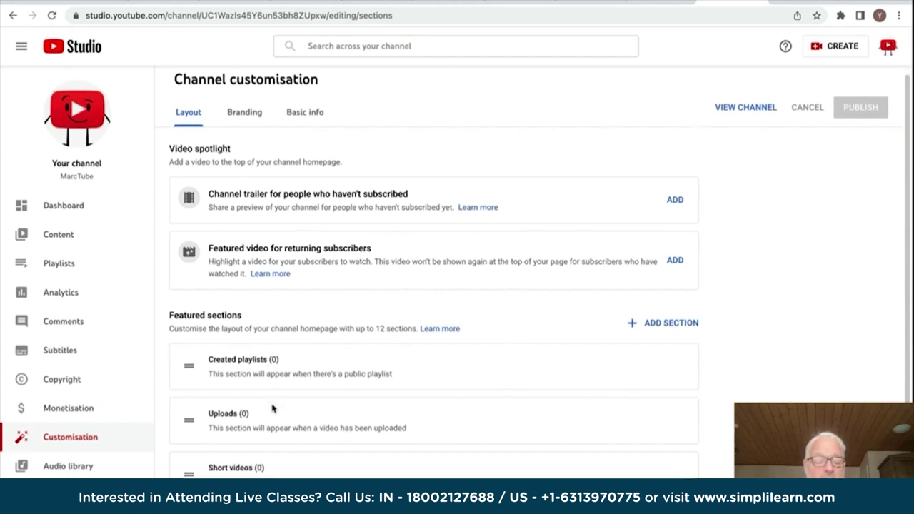
# - Browse the music tracks in the Audio library, including their genres, moods and licence types
pyautogui.click(66, 467)
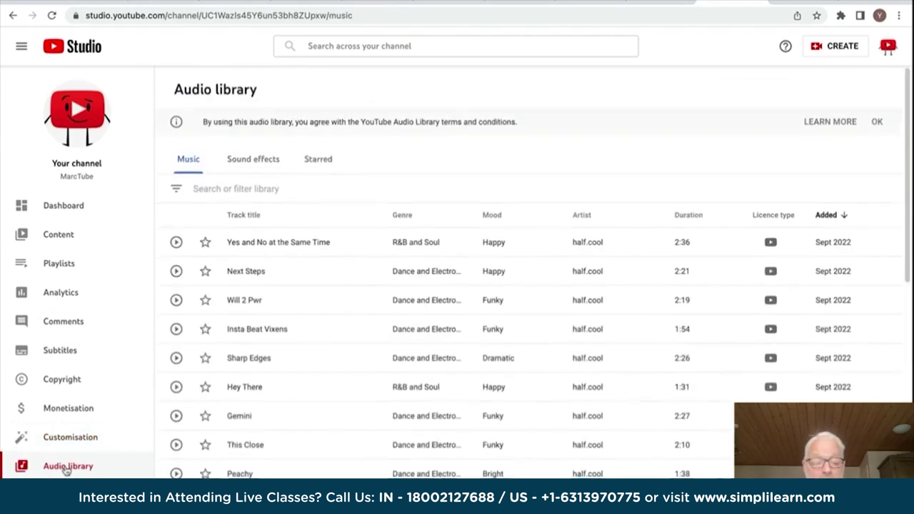
pyautogui.scroll(-15, 321, 339)
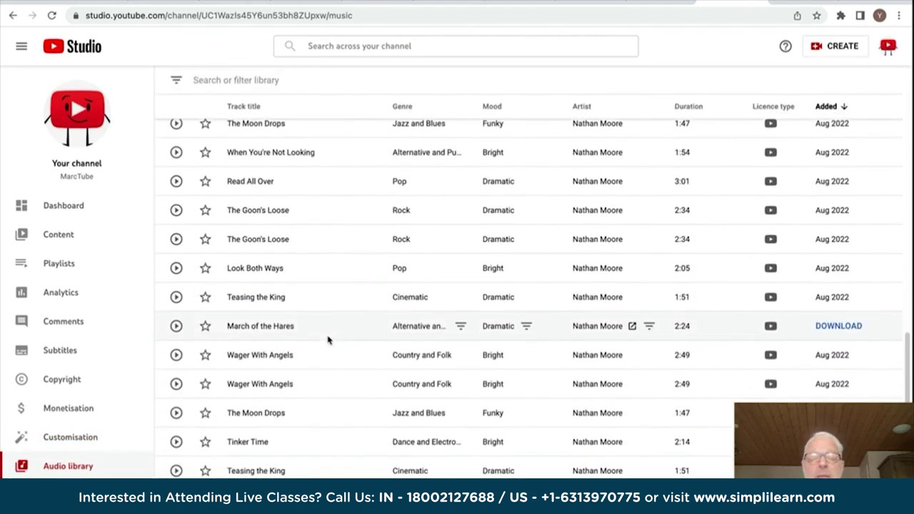
pyautogui.scroll(15, 328, 339)
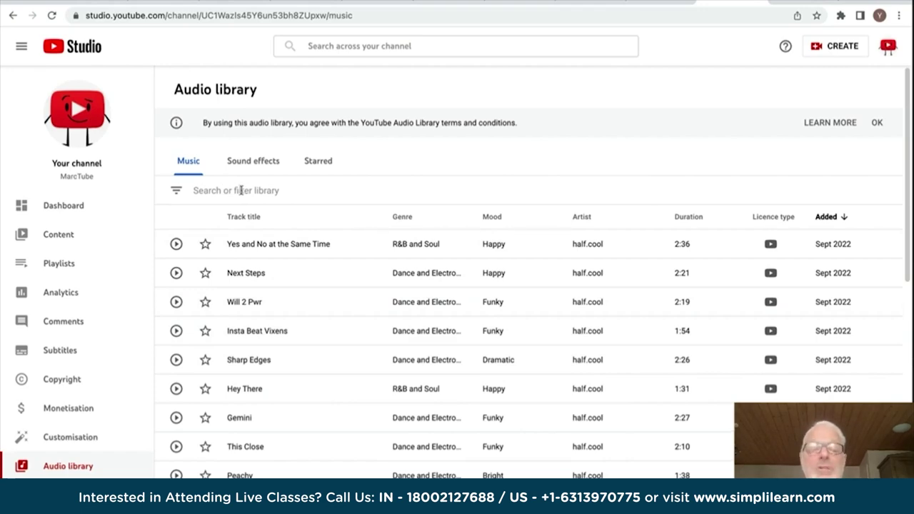
pyautogui.scroll(-7, 310, 381)
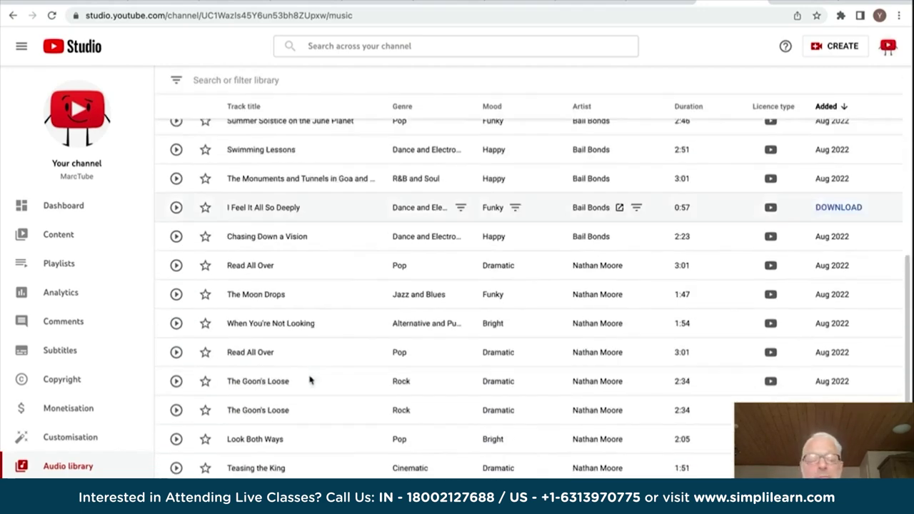
pyautogui.scroll(-2, 319, 334)
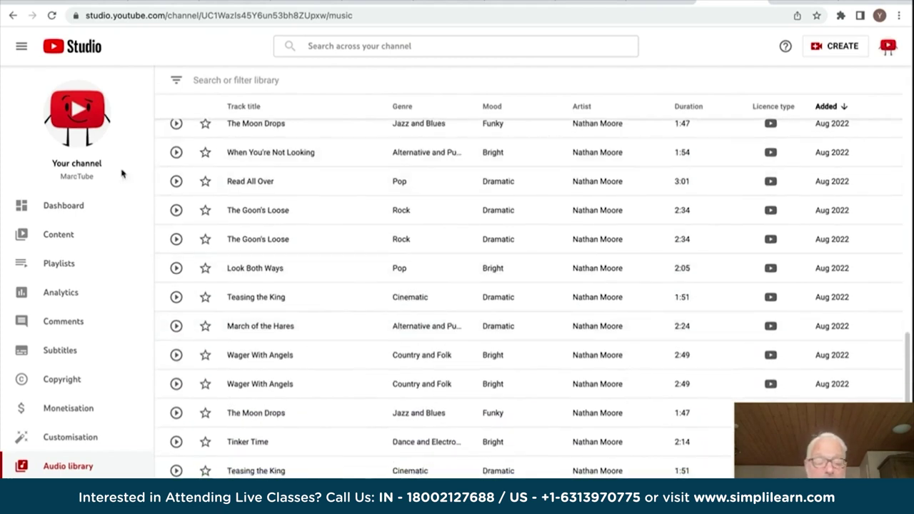
# - Open the channel settings and set the country of residence to United Kingdom
pyautogui.click(64, 494)
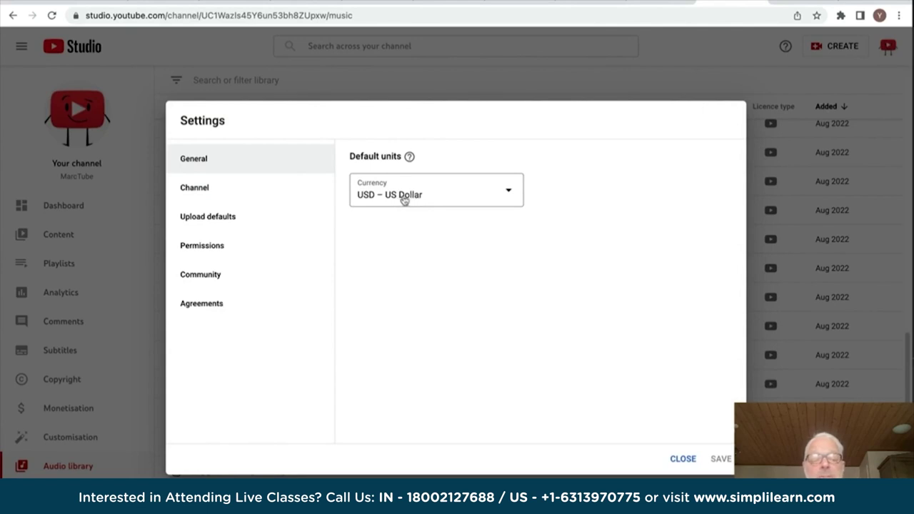
pyautogui.click(196, 191)
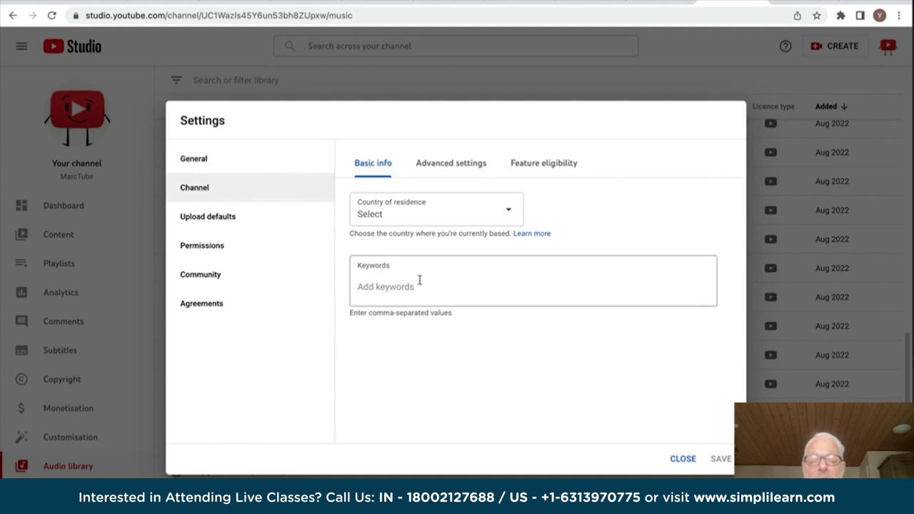
pyautogui.click(508, 212)
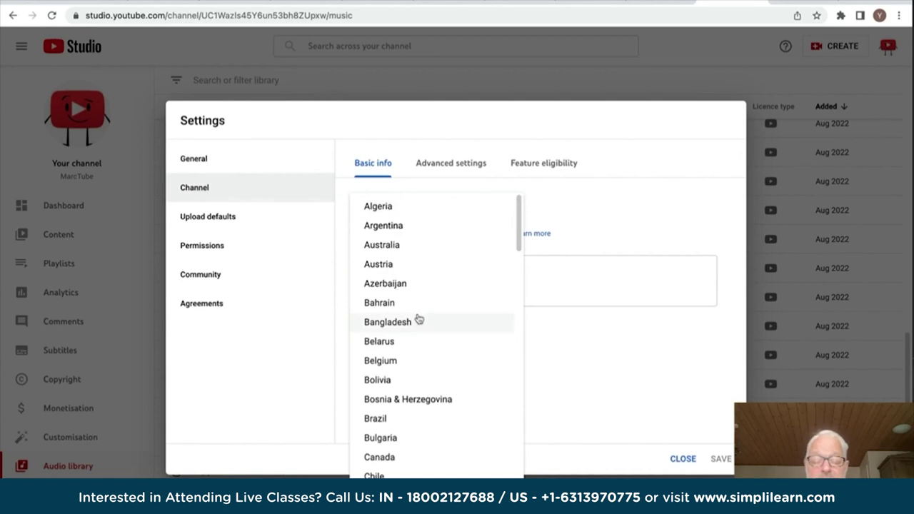
pyautogui.scroll(-20, 393, 321)
pyautogui.click(395, 418)
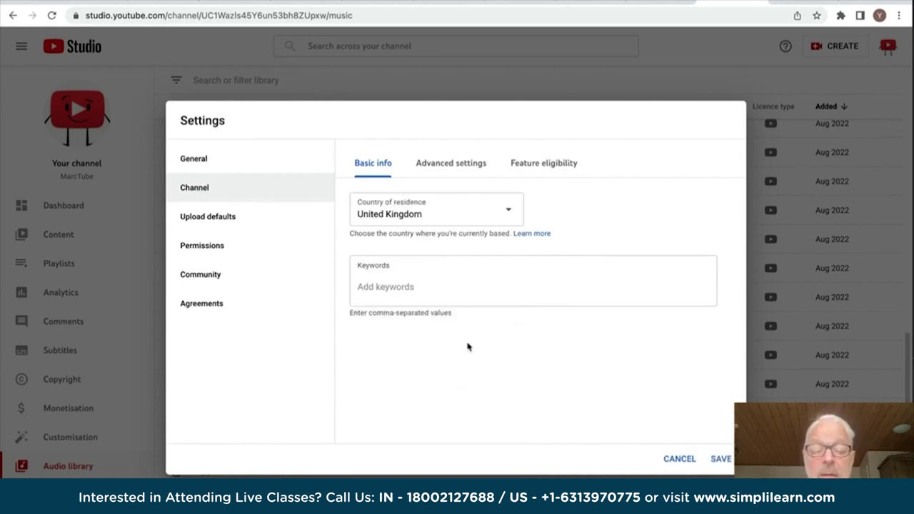
# - Enter the channel keywords digital marketing, social media and youtube
pyautogui.click(366, 286)
pyautogui.write('digital,a,r')
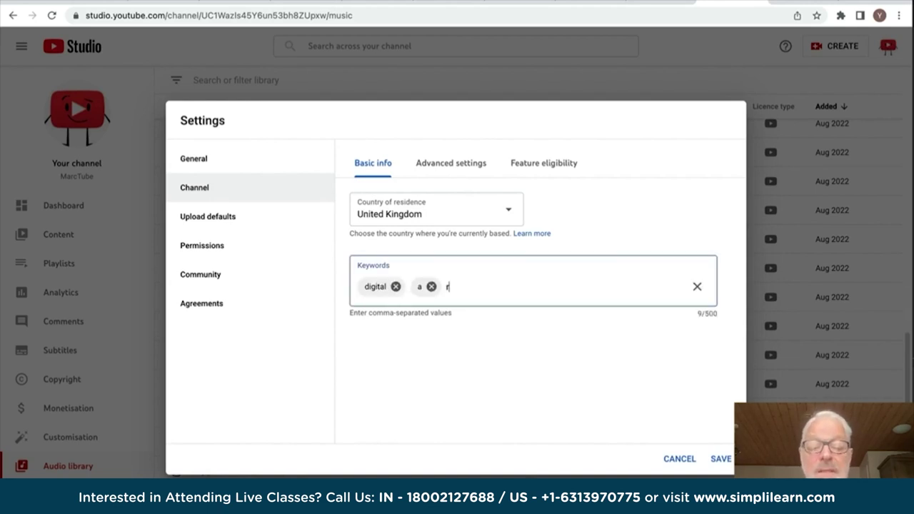
pyautogui.press('BackSpace')
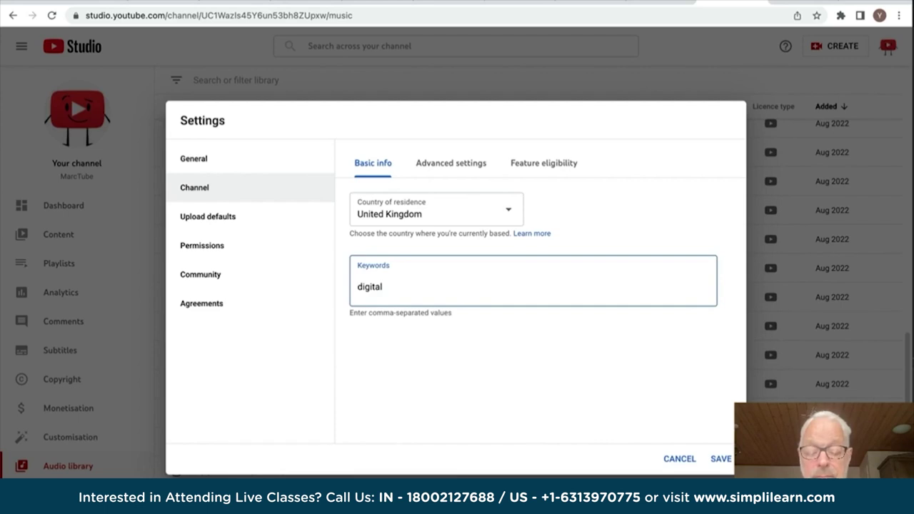
pyautogui.write('marketing')
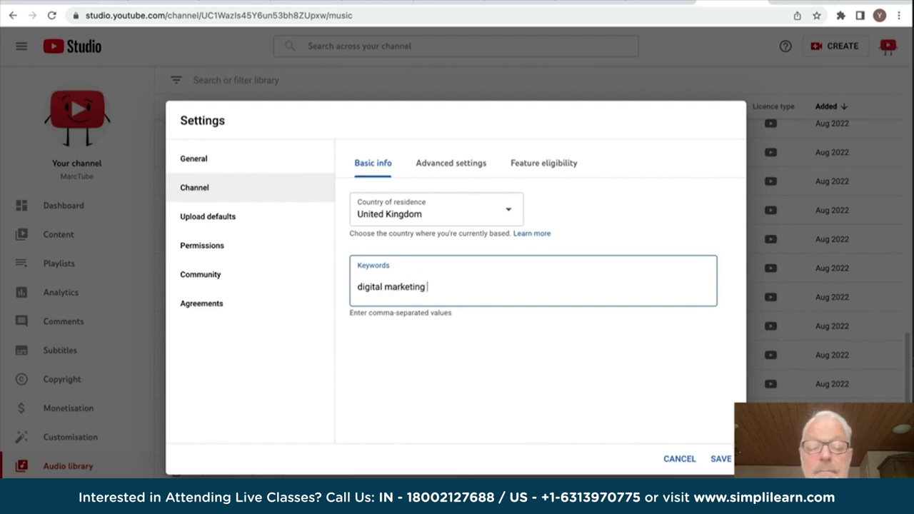
pyautogui.write(',soc')
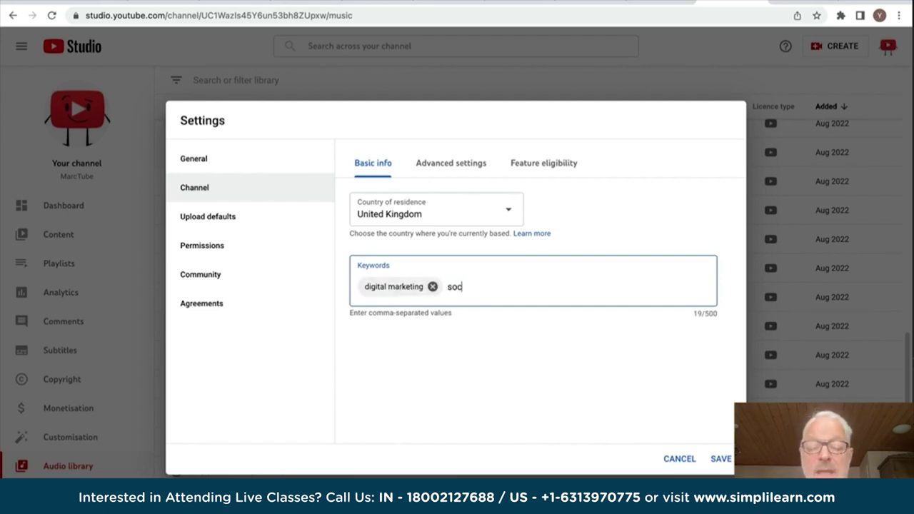
pyautogui.write('ial media,')
pyautogui.write('yourubw')
pyautogui.write('ubwe')
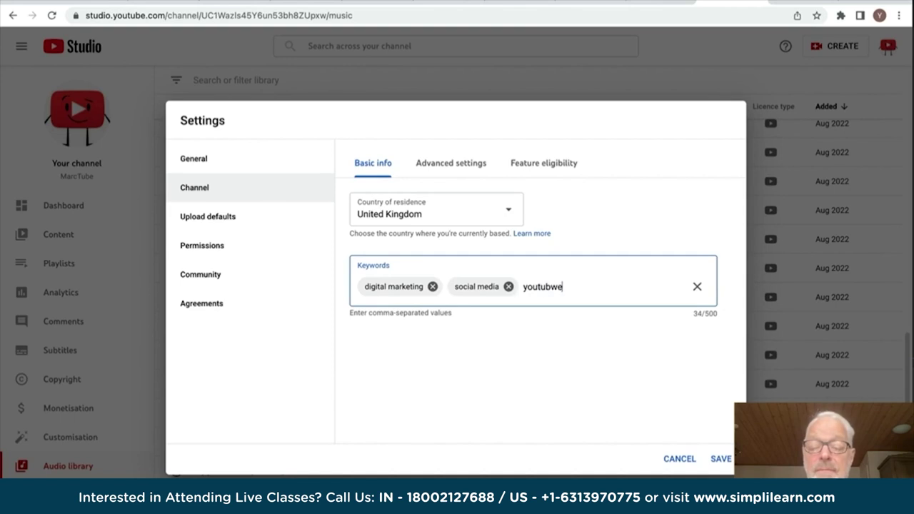
pyautogui.write(',')
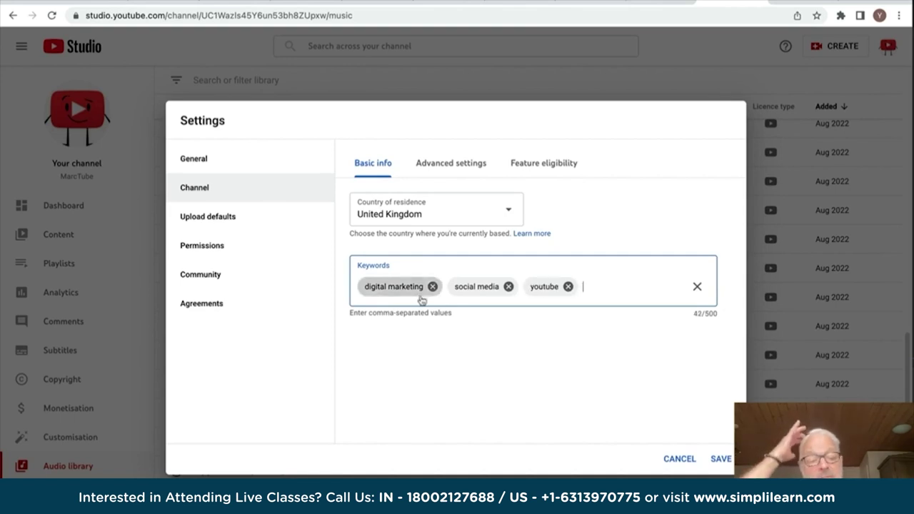
# - Examine the upload defaults, including the visibility choices and the advanced licence, category and language settings
pyautogui.click(200, 220)
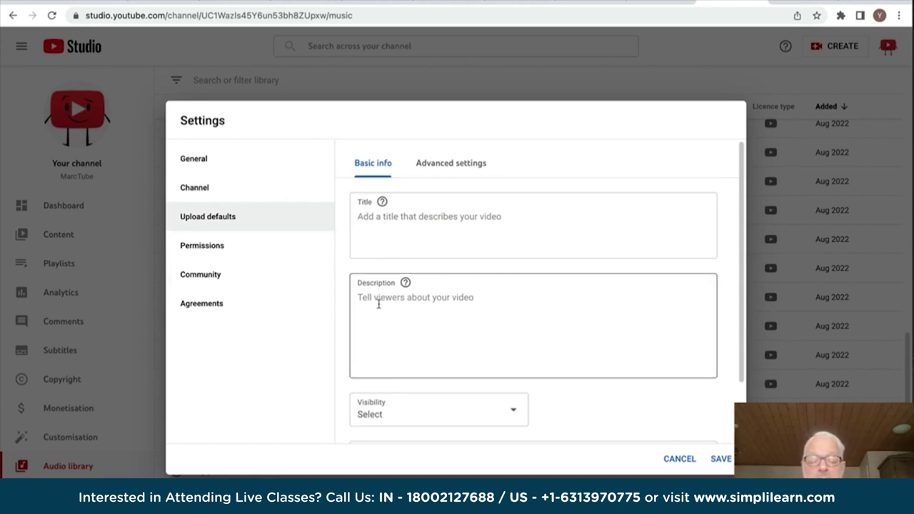
pyautogui.click(485, 412)
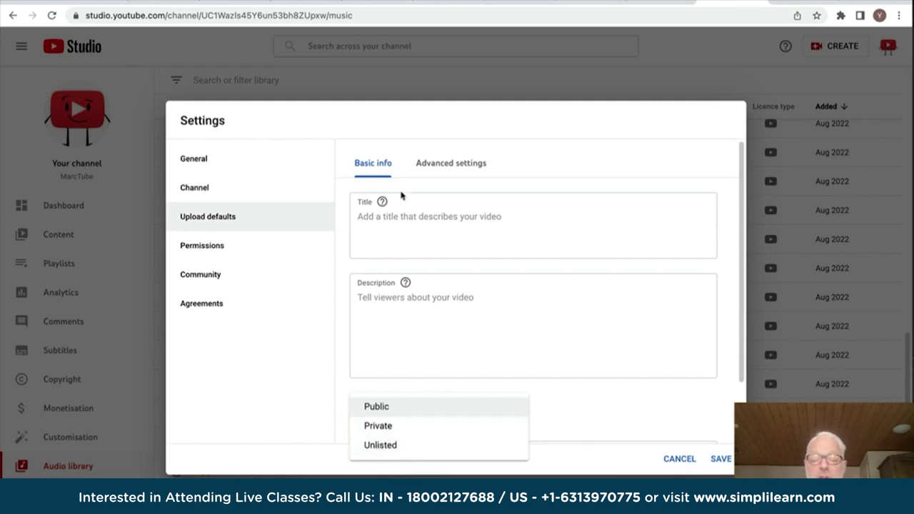
pyautogui.click(444, 164)
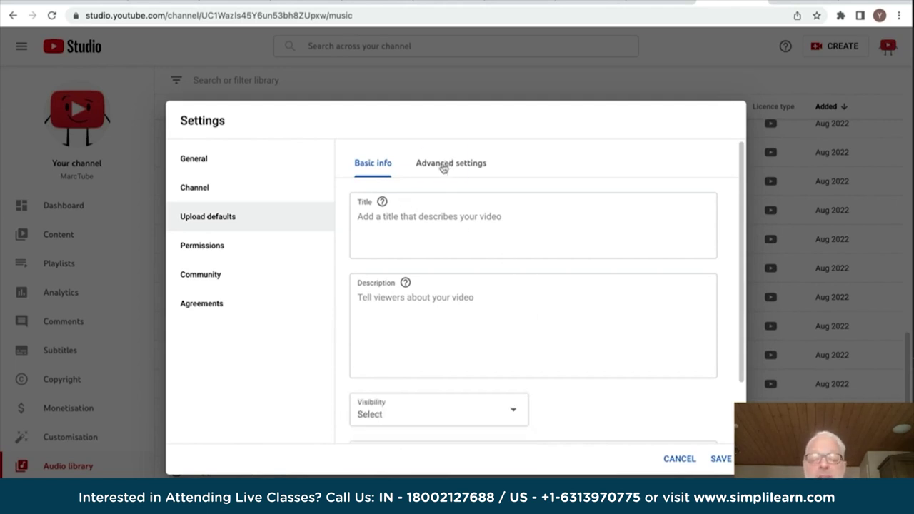
pyautogui.click(443, 164)
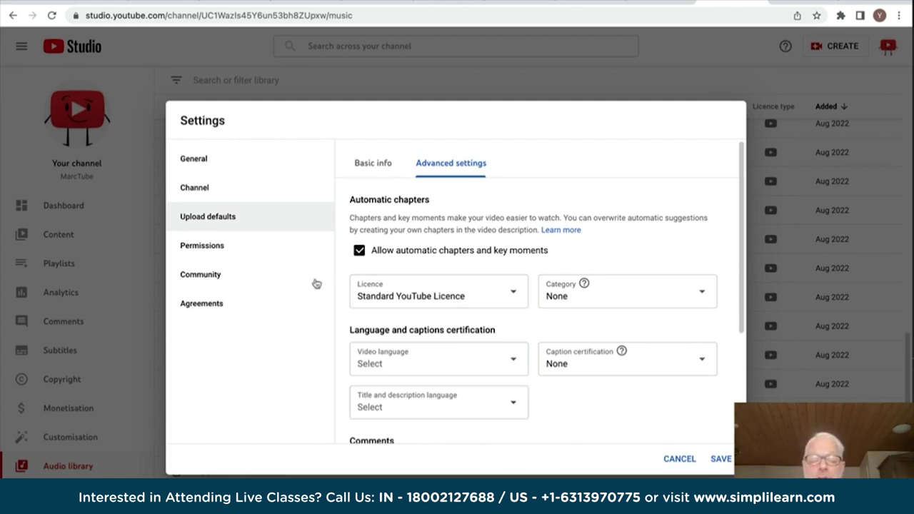
# - Review the Permissions, Community and Agreements settings, and close the settings while discarding the changes
pyautogui.click(207, 248)
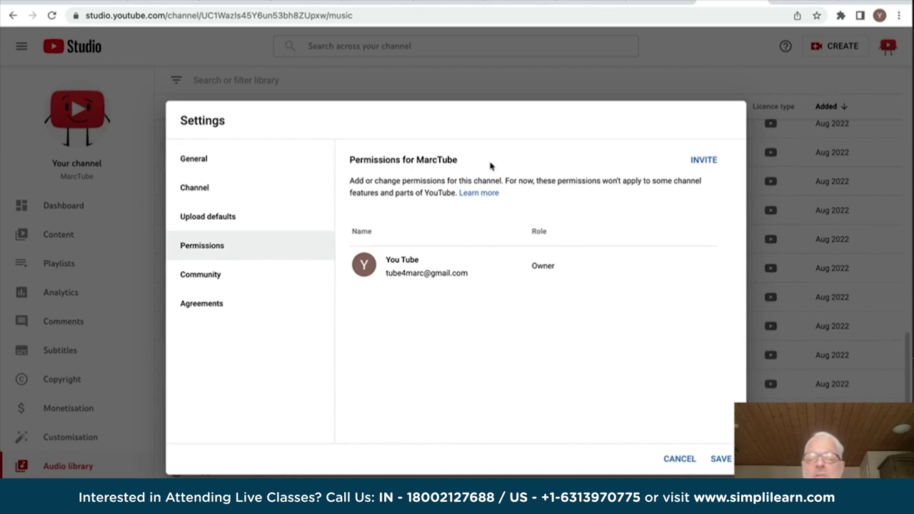
pyautogui.click(210, 277)
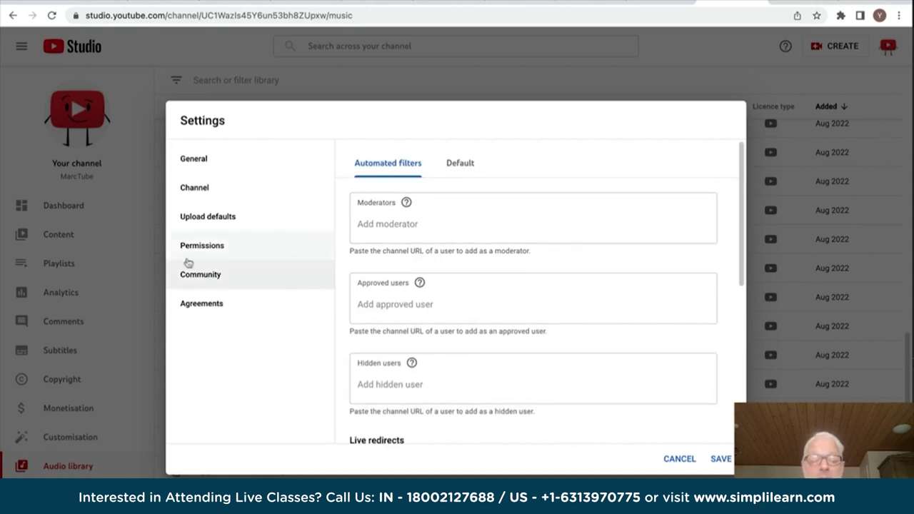
pyautogui.click(203, 307)
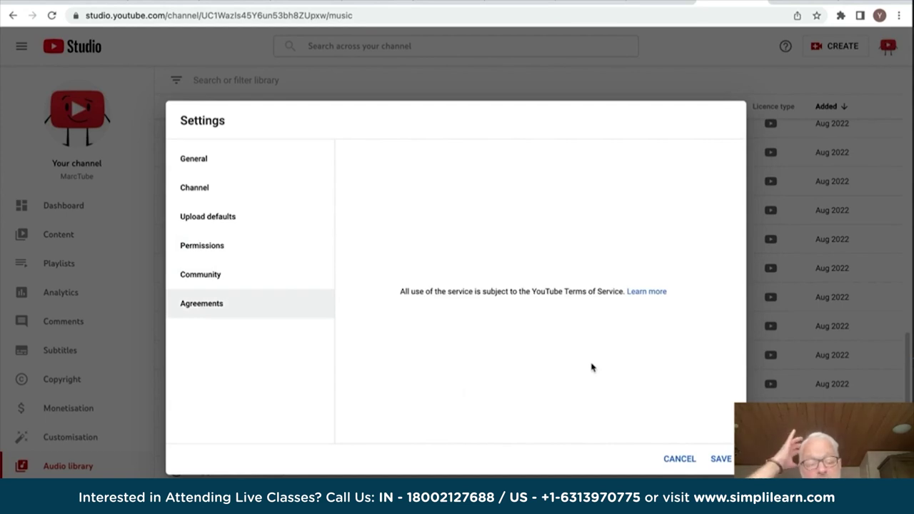
pyautogui.click(678, 460)
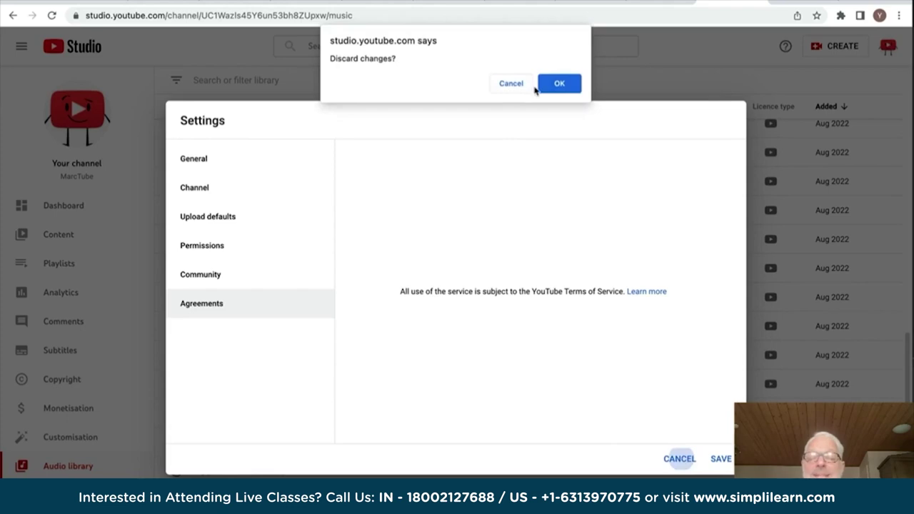
pyautogui.click(559, 83)
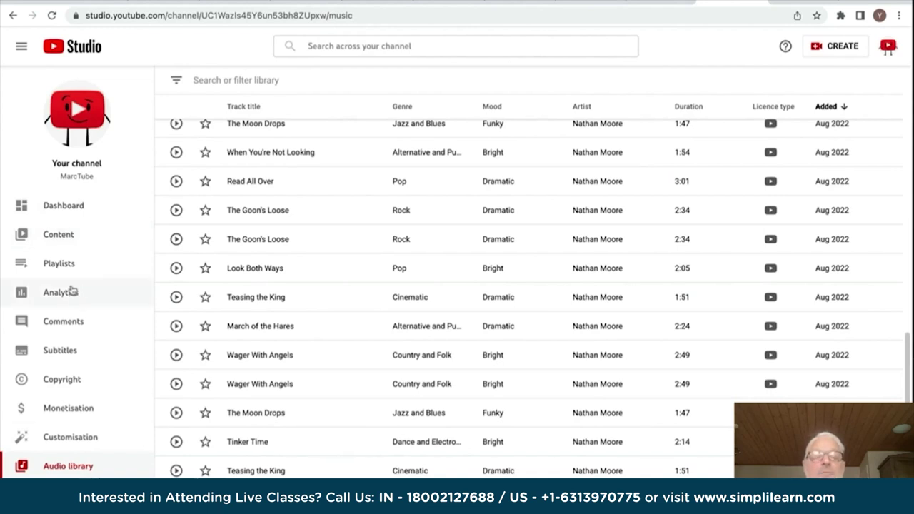
# - Start a video upload from the channel's public page and choose the file About_Us__Infographic.mp4 from the Desktop
pyautogui.click(79, 109)
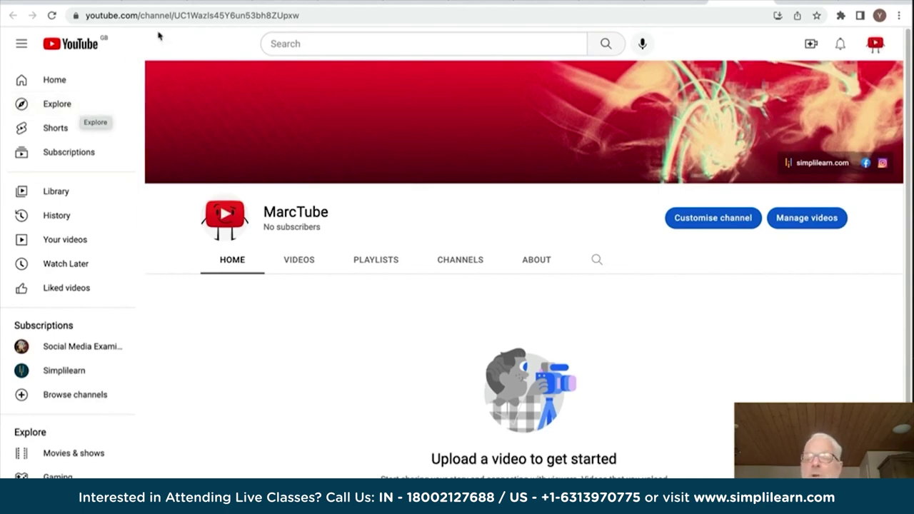
pyautogui.click(811, 45)
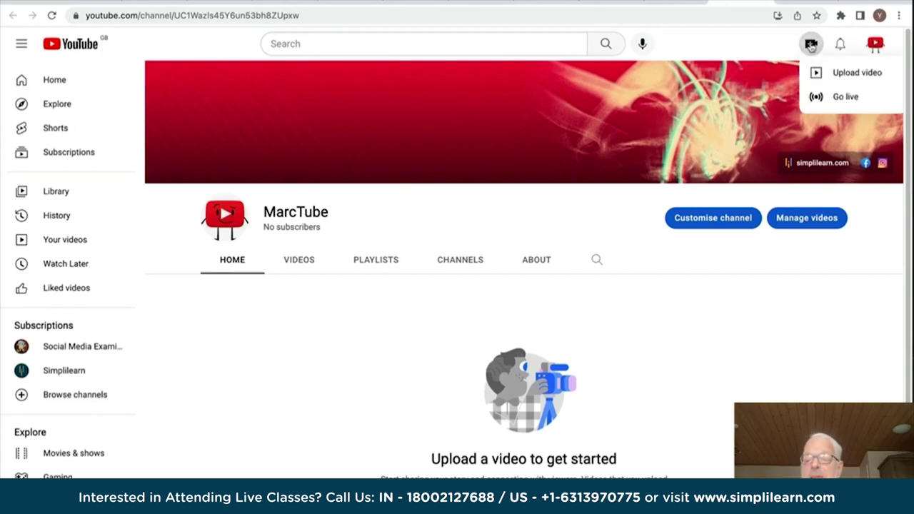
pyautogui.click(844, 74)
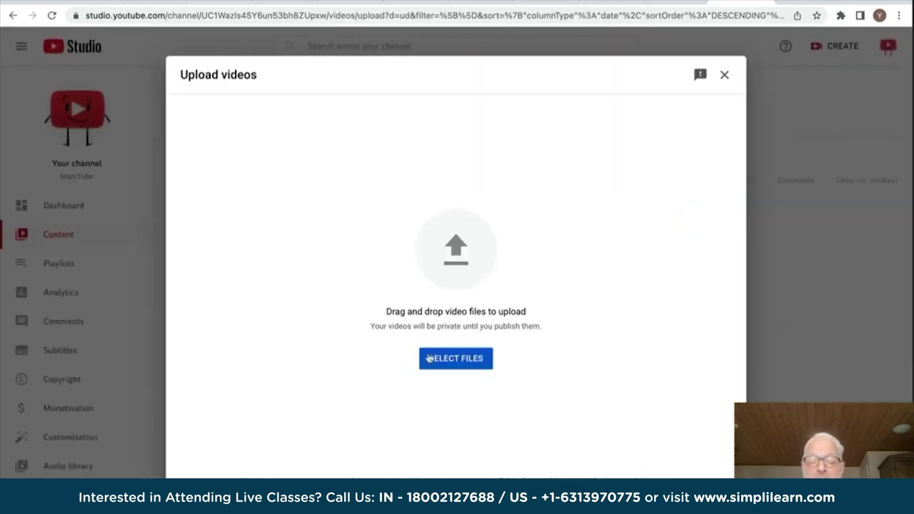
pyautogui.click(449, 361)
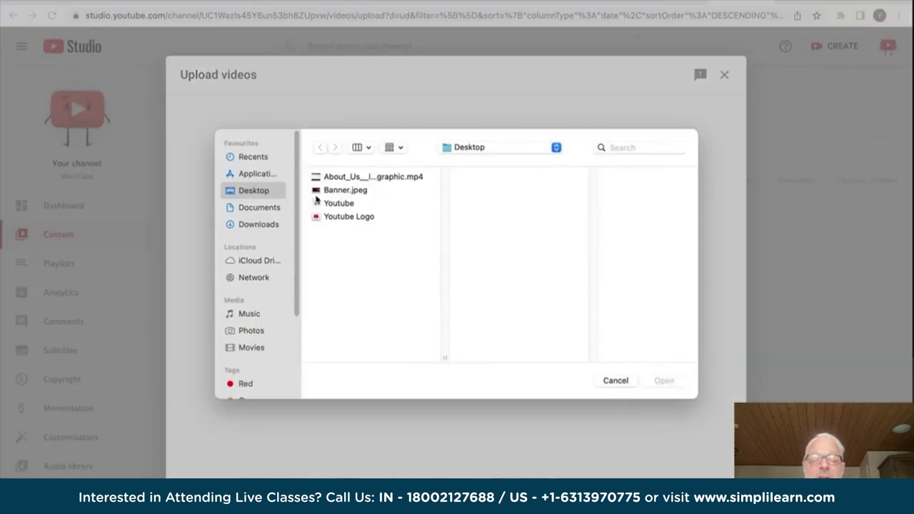
pyautogui.doubleClick(341, 177)
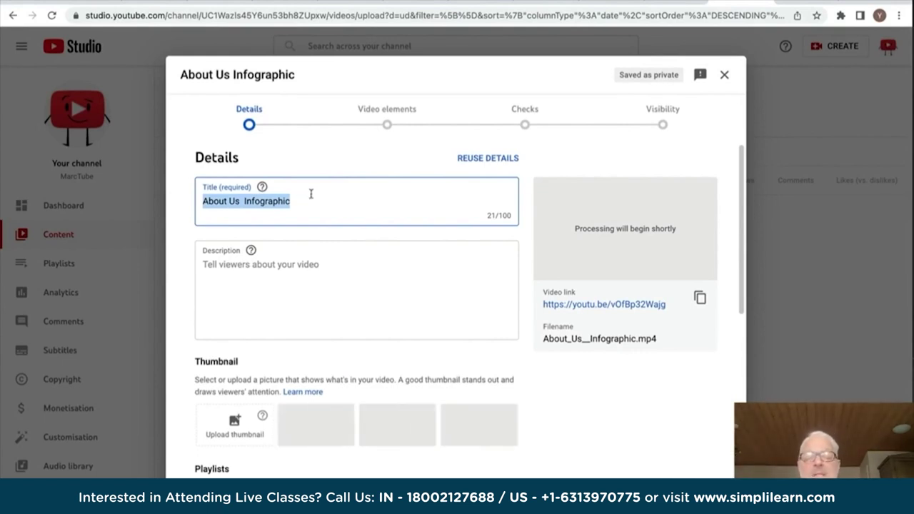
# - Enter the video description "Short introduction to our company"
pyautogui.click(202, 263)
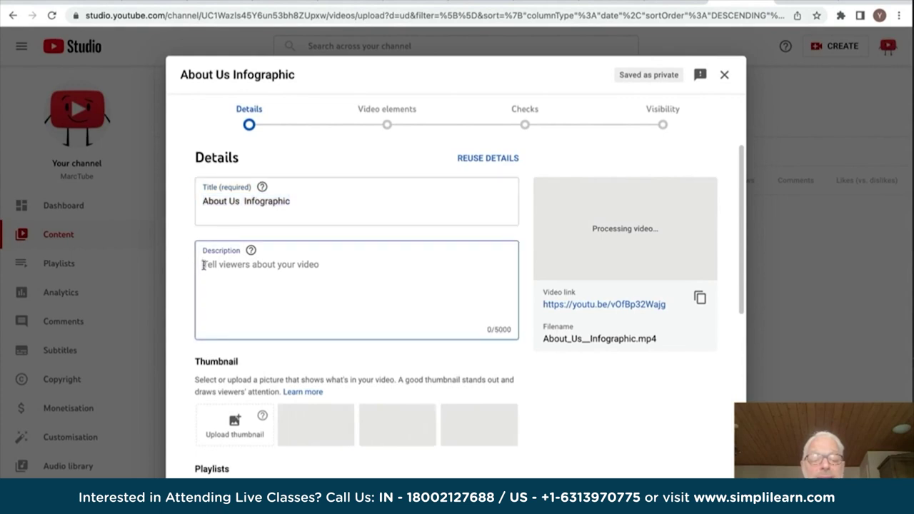
pyautogui.write('S')
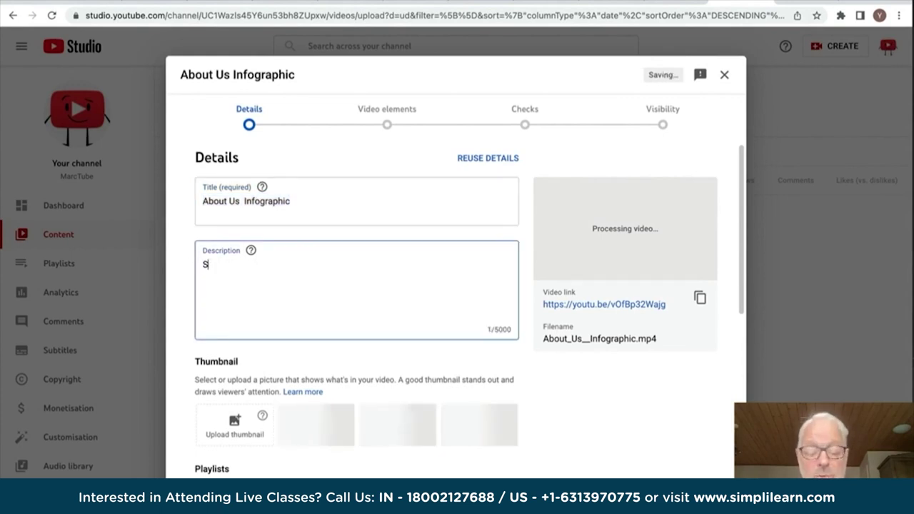
pyautogui.write('hort intero')
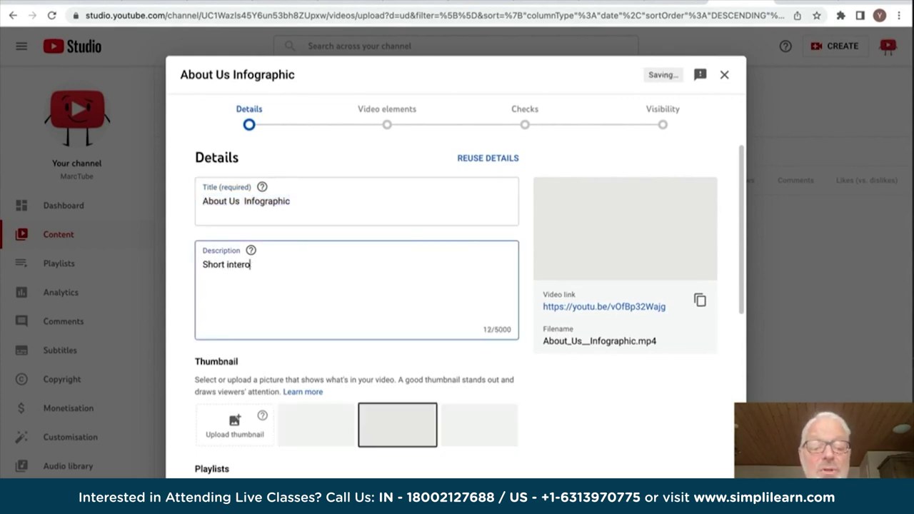
pyautogui.press('BackSpace')
pyautogui.press('BackSpace')
pyautogui.press('BackSpace')
pyautogui.write('rodui')
pyautogui.write('tion to our company')
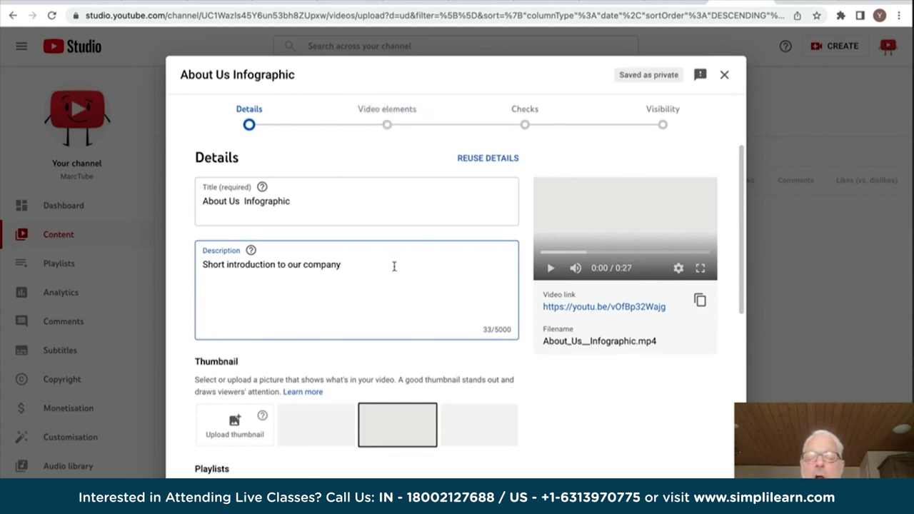
# - Set the video's audience to "No, it's not 'Made for Kids'"
pyautogui.scroll(-5, 391, 265)
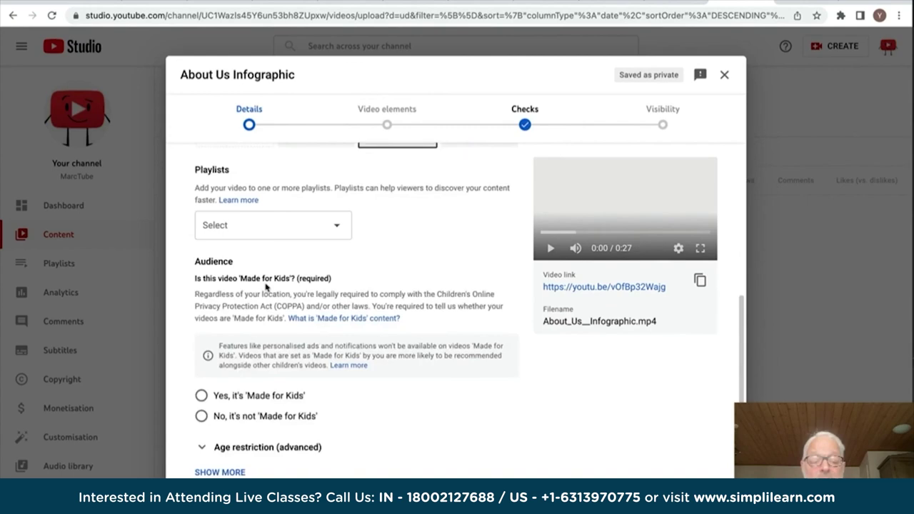
pyautogui.scroll(-1, 265, 286)
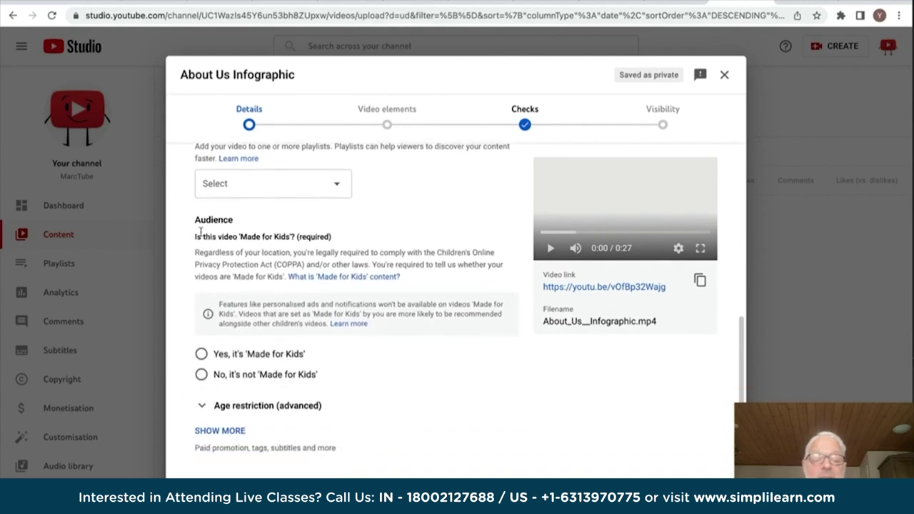
pyautogui.click(201, 376)
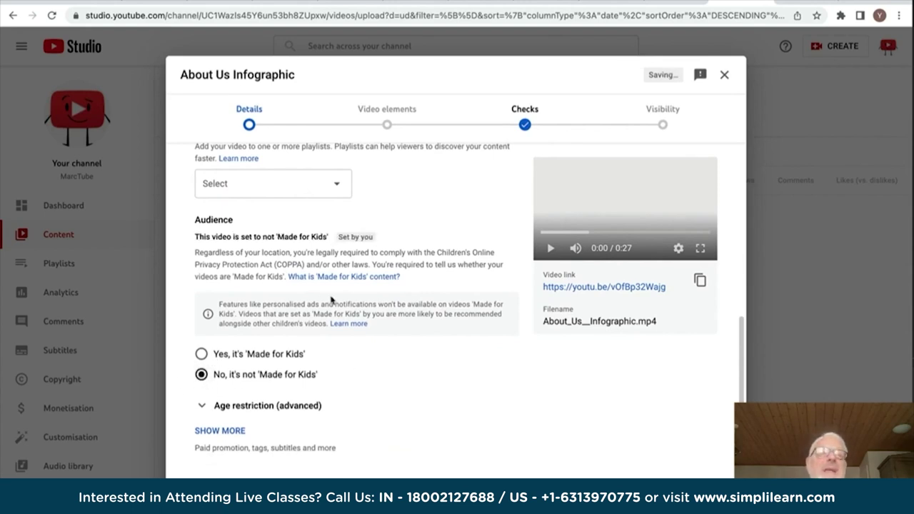
# - Review the additional video details, including paid promotion, automatic chapters, places, tags, language, recording date and licence
pyautogui.click(207, 432)
pyautogui.scroll(-5, 306, 386)
pyautogui.scroll(-1, 326, 376)
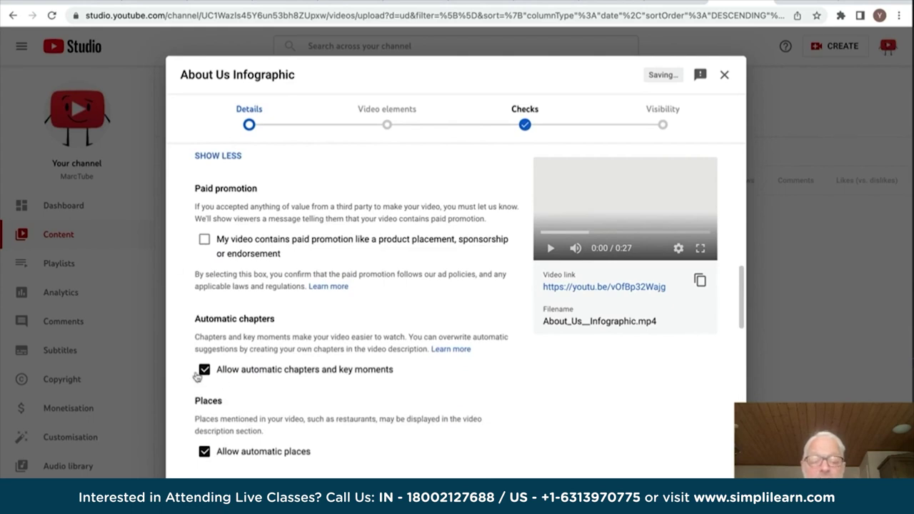
pyautogui.scroll(-3, 197, 377)
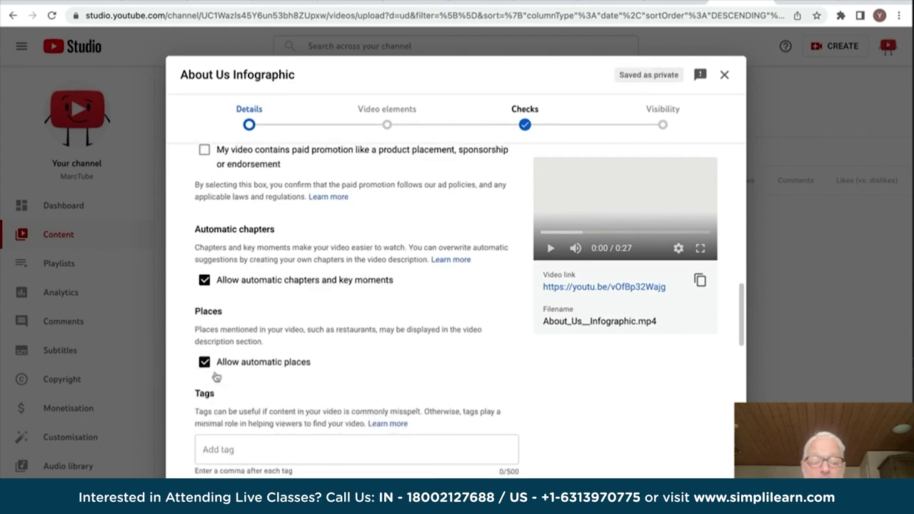
pyautogui.scroll(-7, 217, 377)
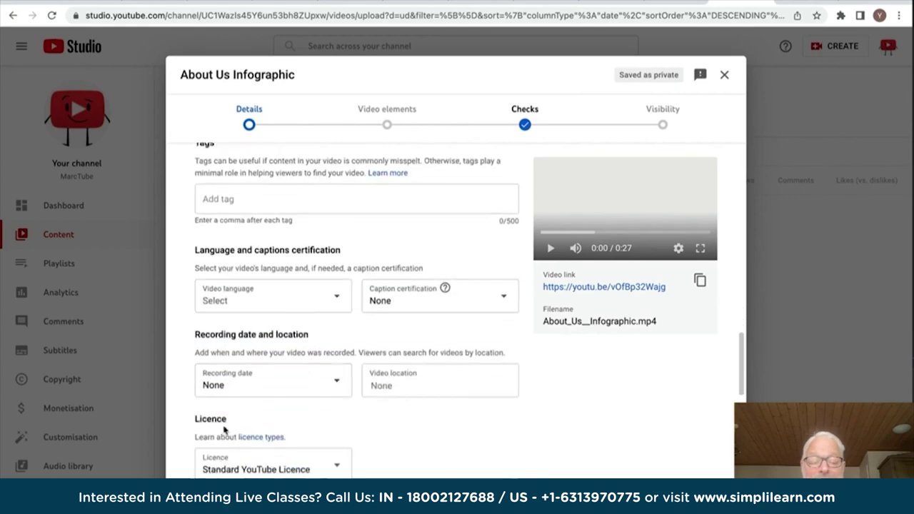
pyautogui.scroll(-1, 223, 429)
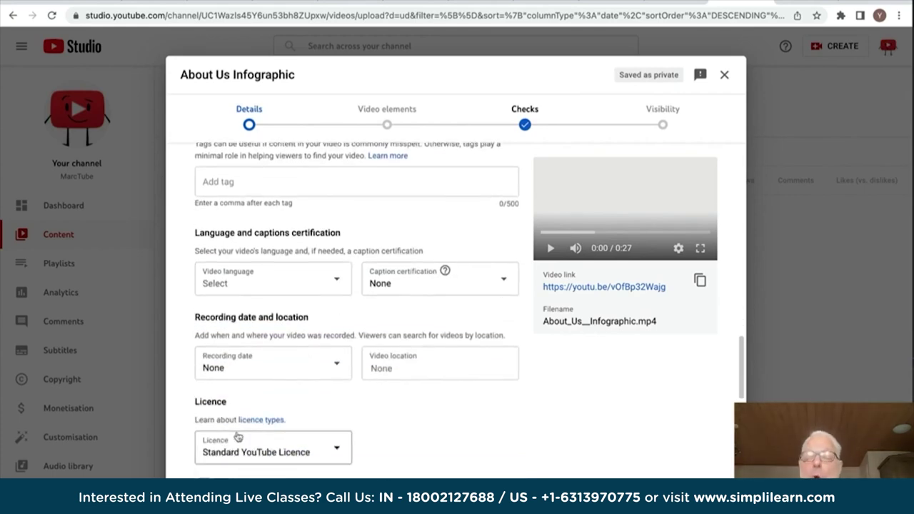
pyautogui.scroll(10, 287, 232)
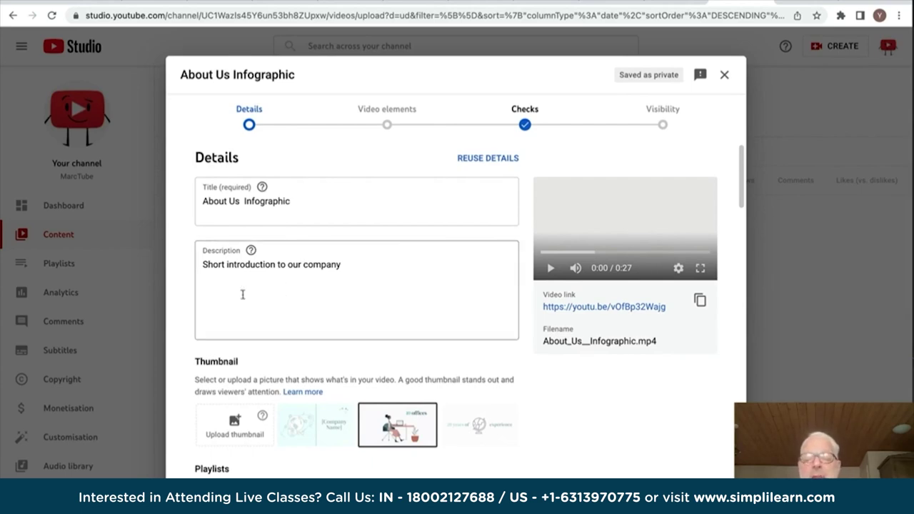
pyautogui.scroll(-15, 340, 323)
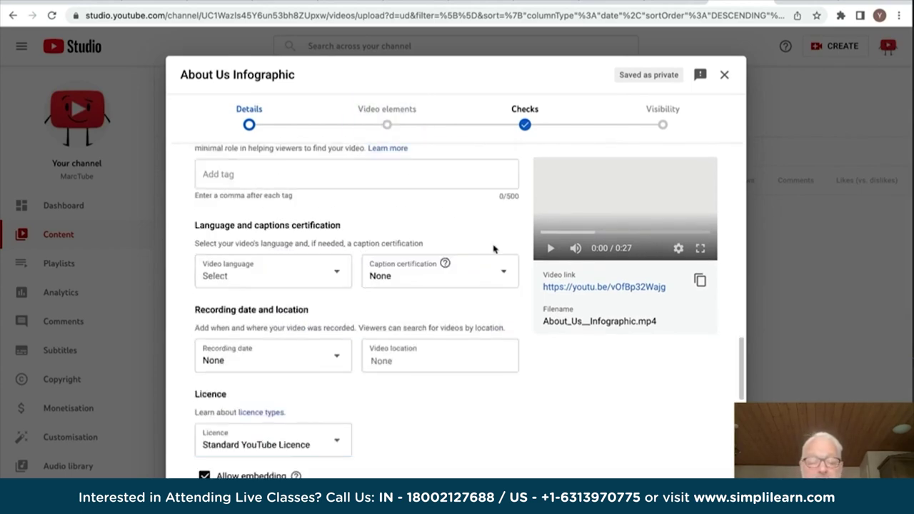
pyautogui.scroll(10, 338, 200)
pyautogui.scroll(3, 339, 208)
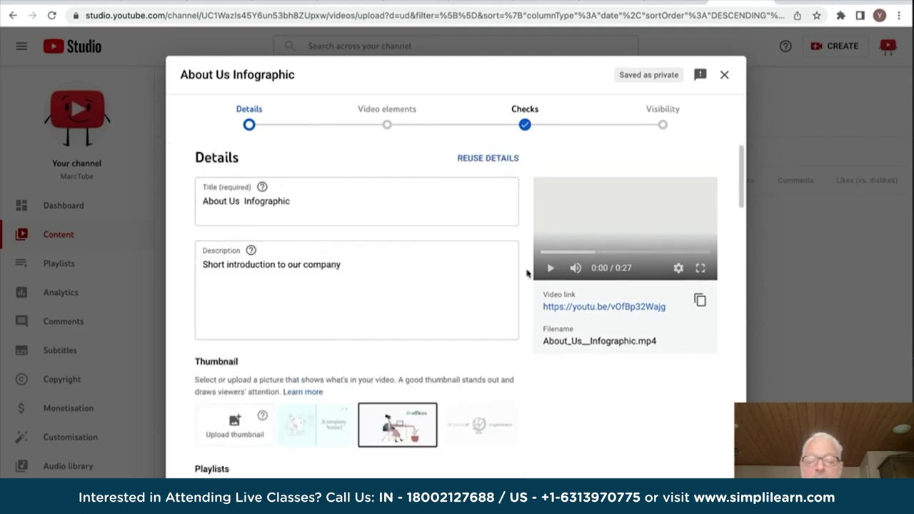
# - Set the video's visibility to Public, publish it, and close the publishing confirmation
pyautogui.click(386, 117)
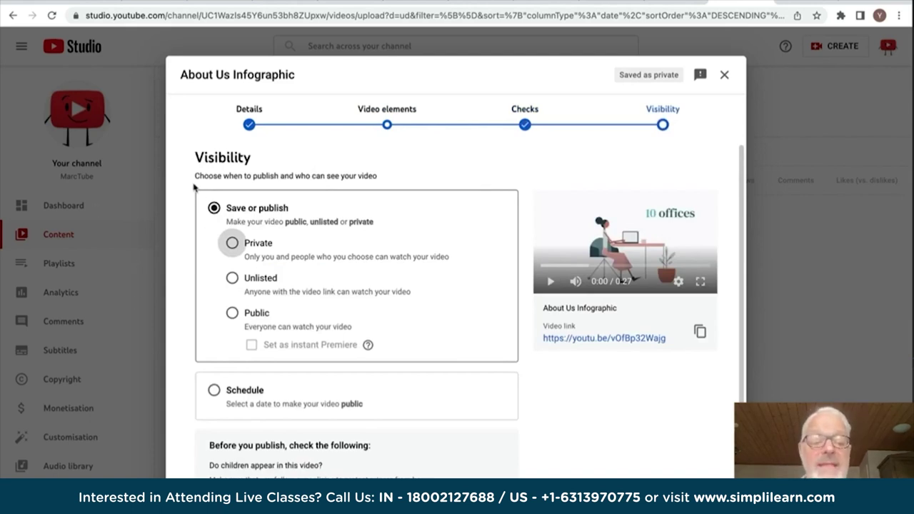
pyautogui.click(233, 314)
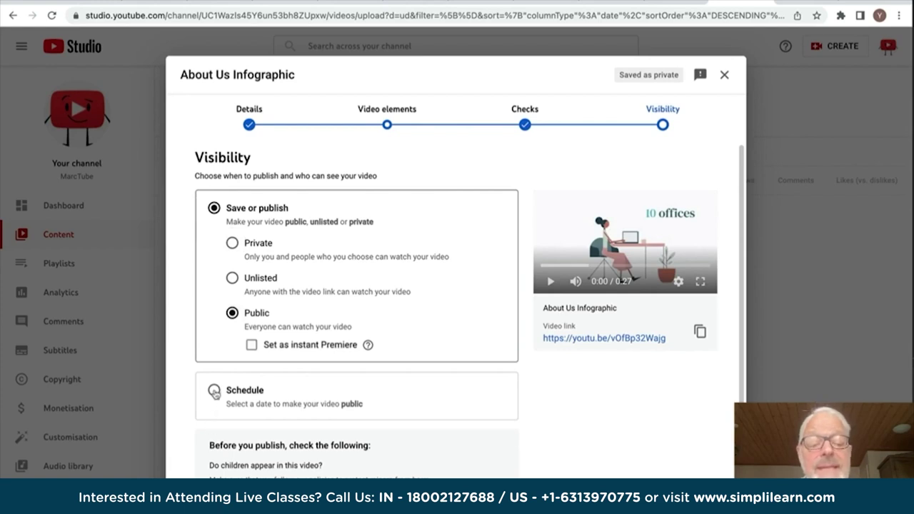
pyautogui.scroll(-2, 331, 321)
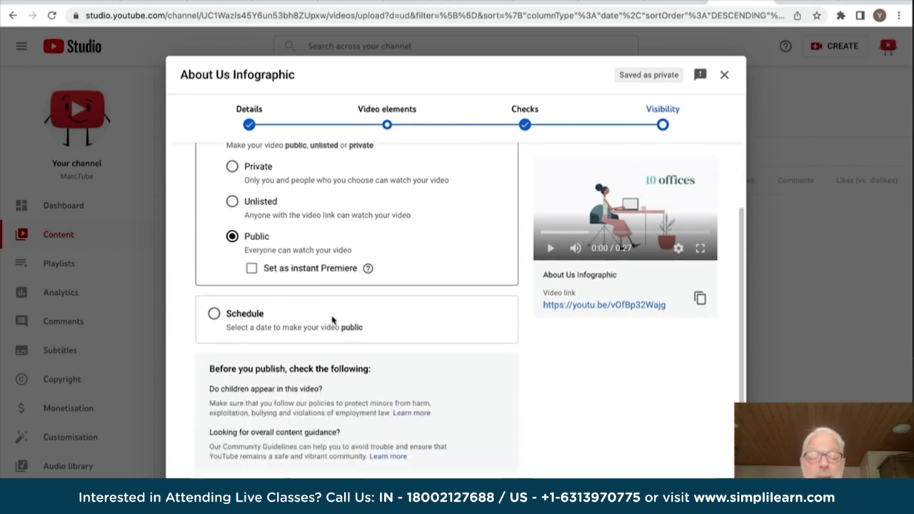
pyautogui.scroll(2, 322, 232)
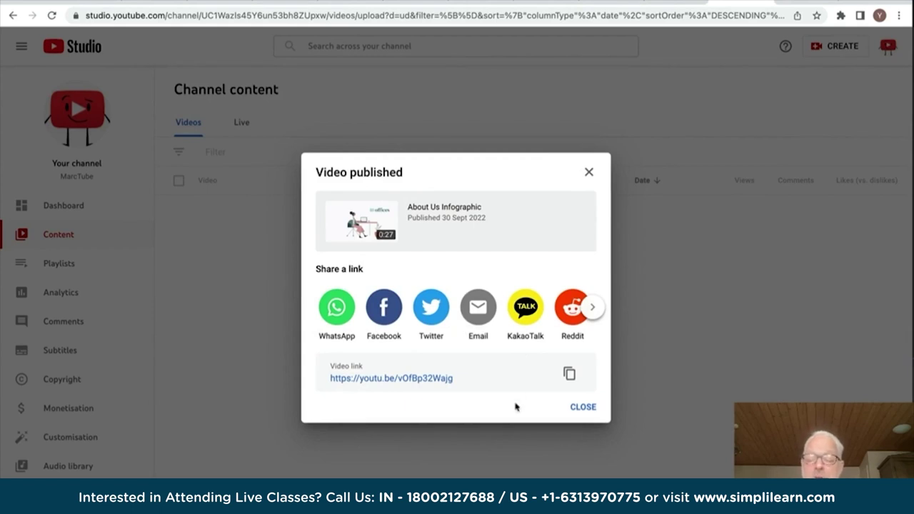
pyautogui.click(583, 408)
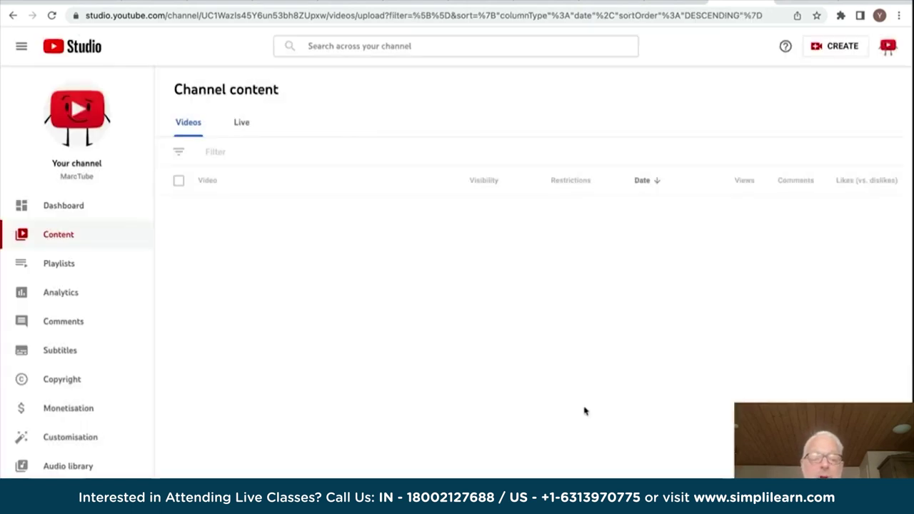
# - View the channel's public page with its uploads and check its playlists
pyautogui.moveTo(257, 227)
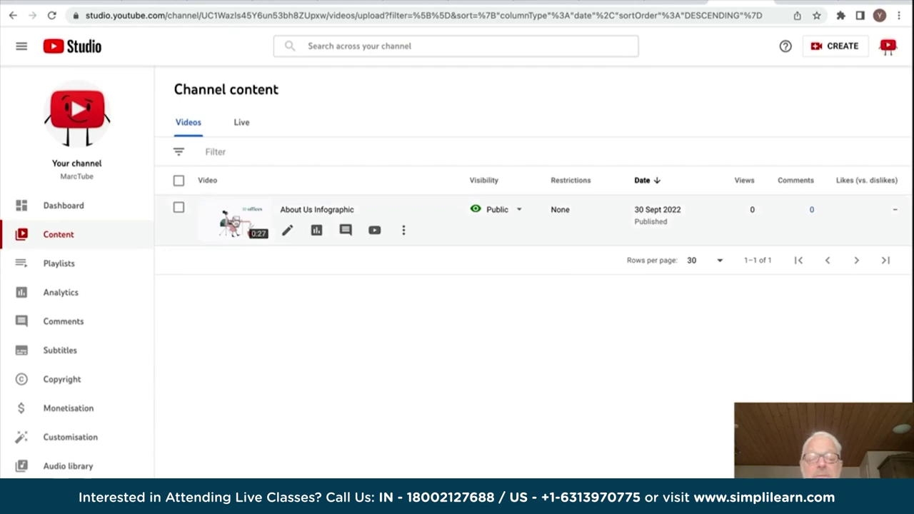
pyautogui.click(78, 108)
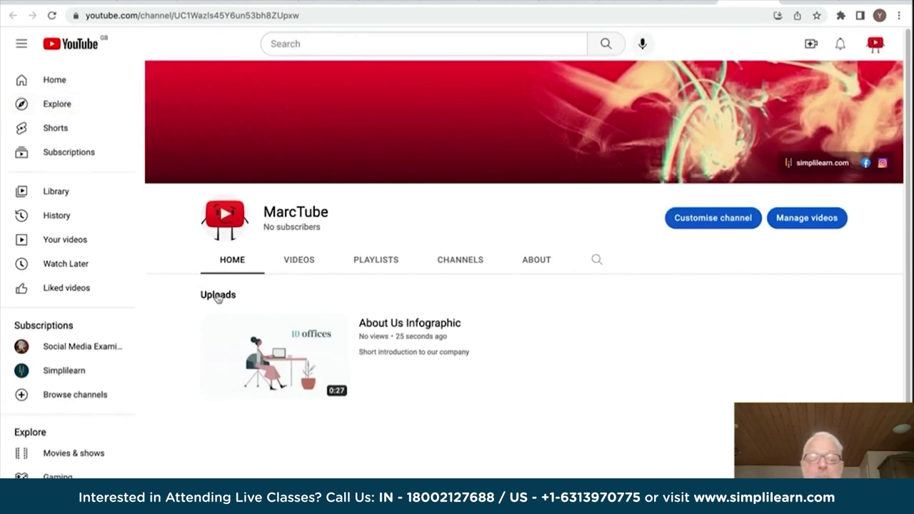
pyautogui.click(379, 262)
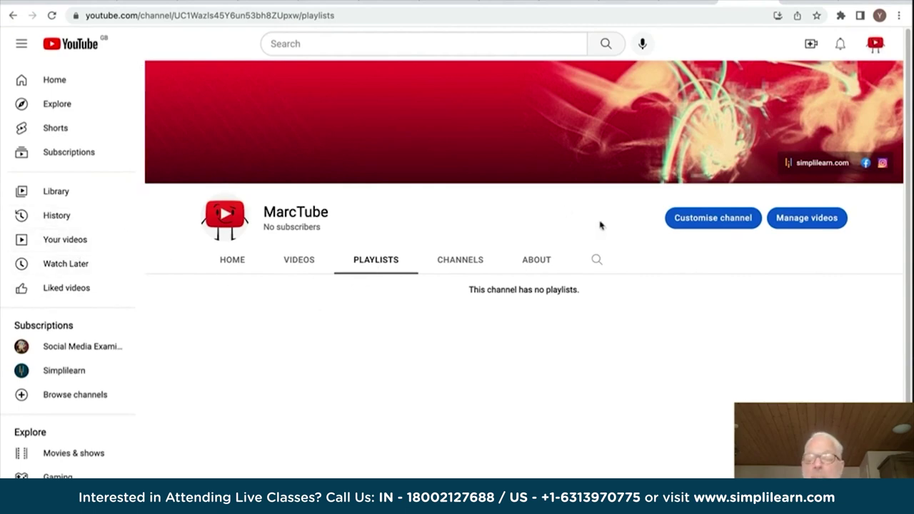
# - In the channel customisation layout, set About Us Infographic as both the channel trailer and the featured video for returning subscribers
pyautogui.click(700, 219)
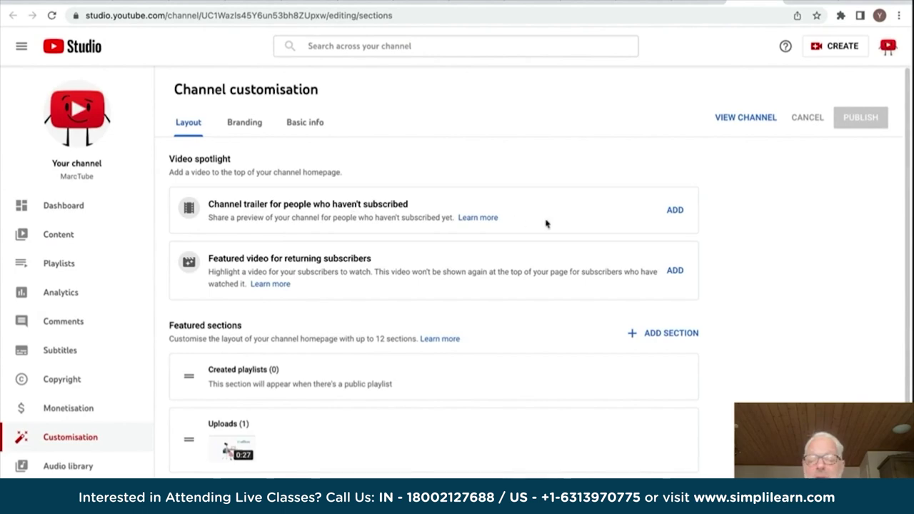
pyautogui.click(674, 211)
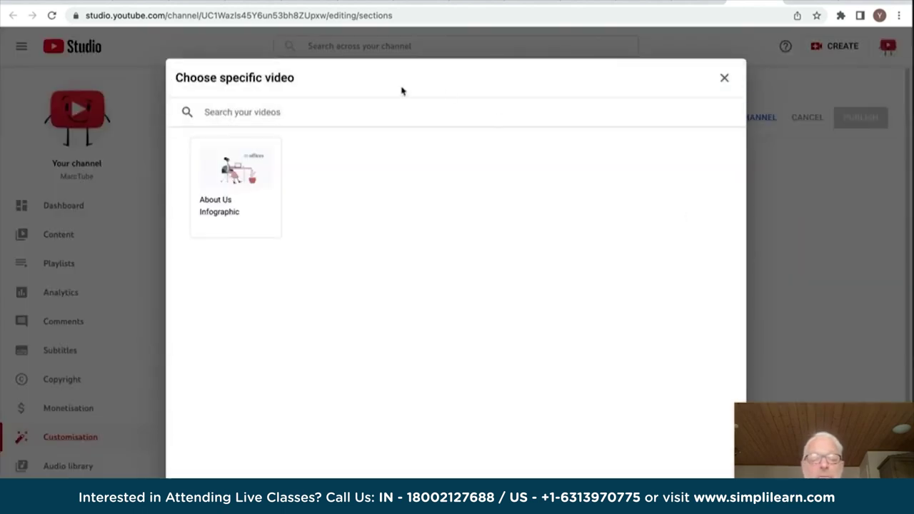
pyautogui.click(227, 184)
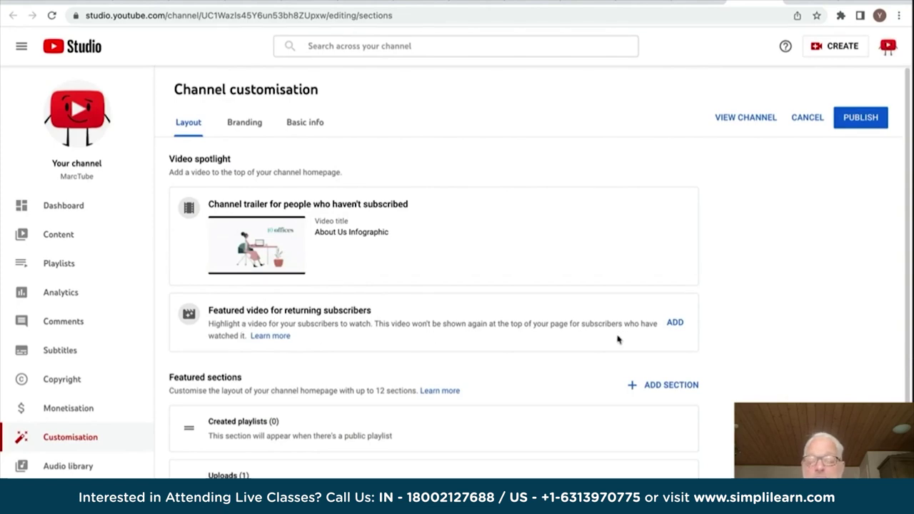
pyautogui.click(674, 323)
pyautogui.click(236, 183)
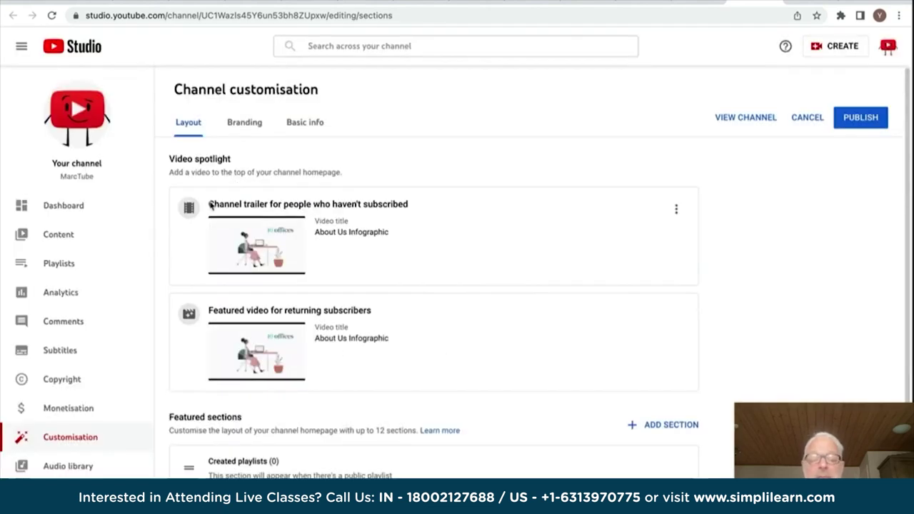
# - Check the featured sections and publish the channel layout changes without discarding them
pyautogui.scroll(-5, 528, 289)
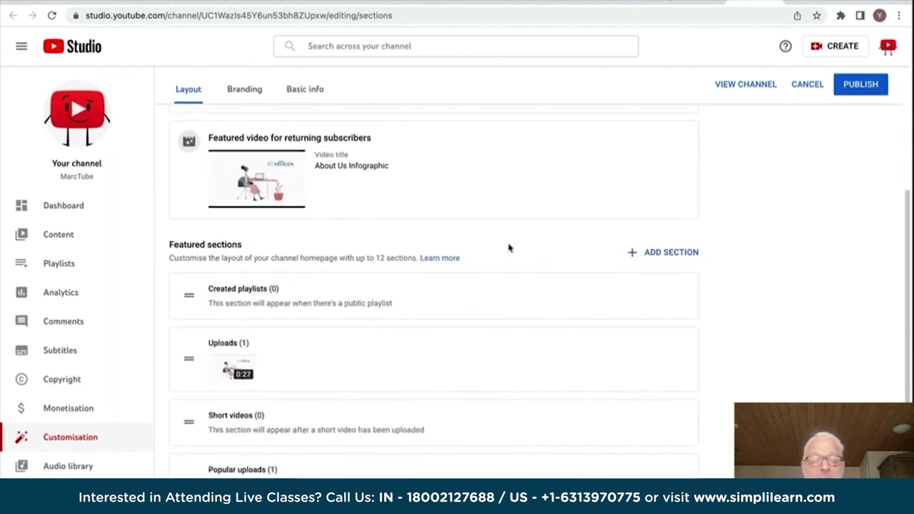
pyautogui.click(58, 268)
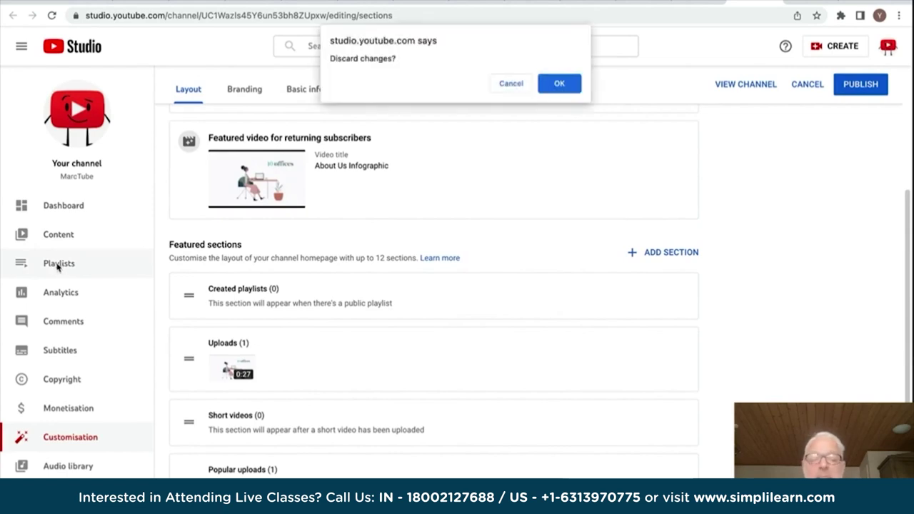
pyautogui.click(511, 84)
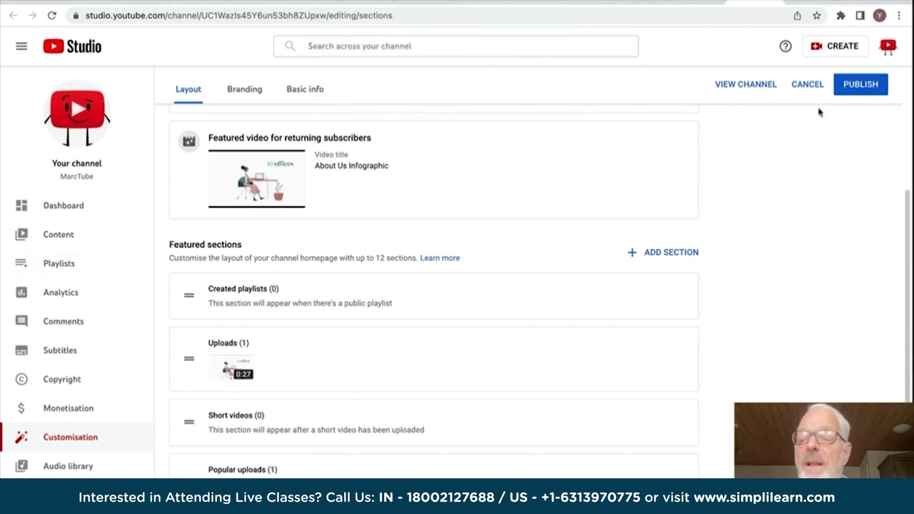
pyautogui.click(869, 91)
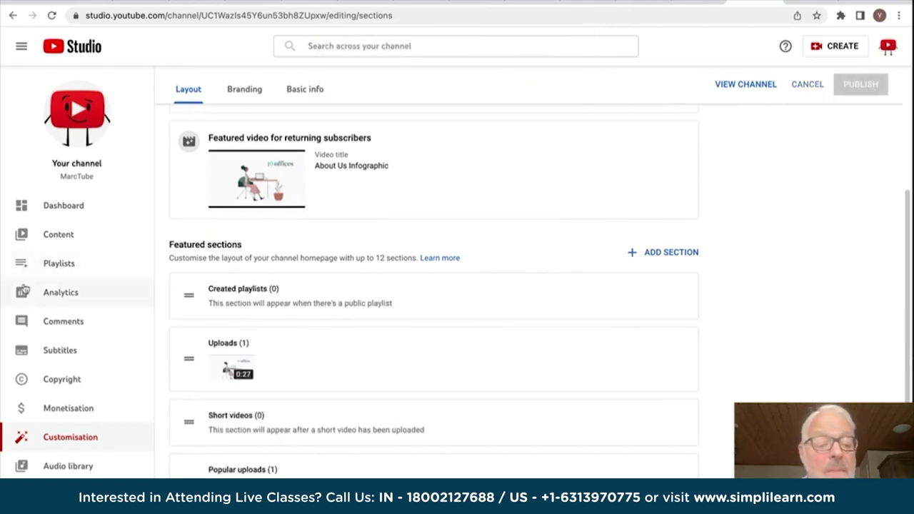
# - Create a new channel playlist titled "Videographics" with Public visibility
pyautogui.click(64, 266)
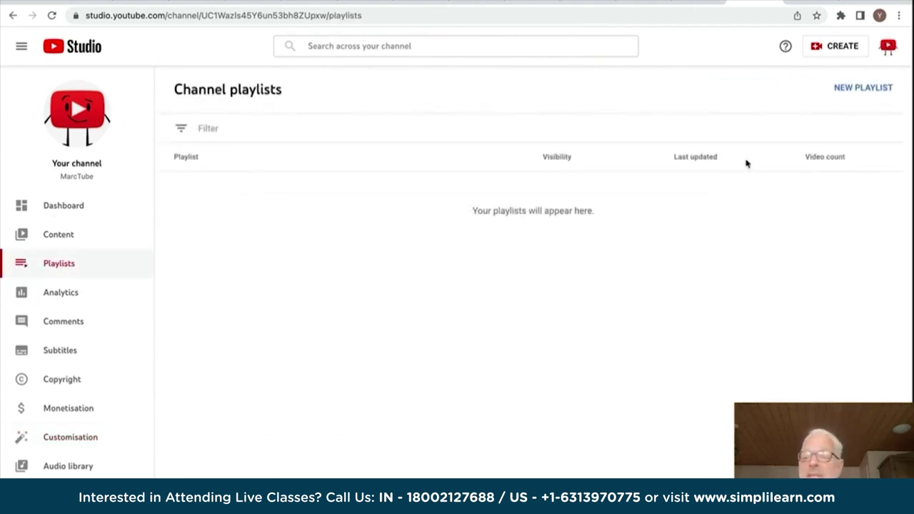
pyautogui.click(861, 88)
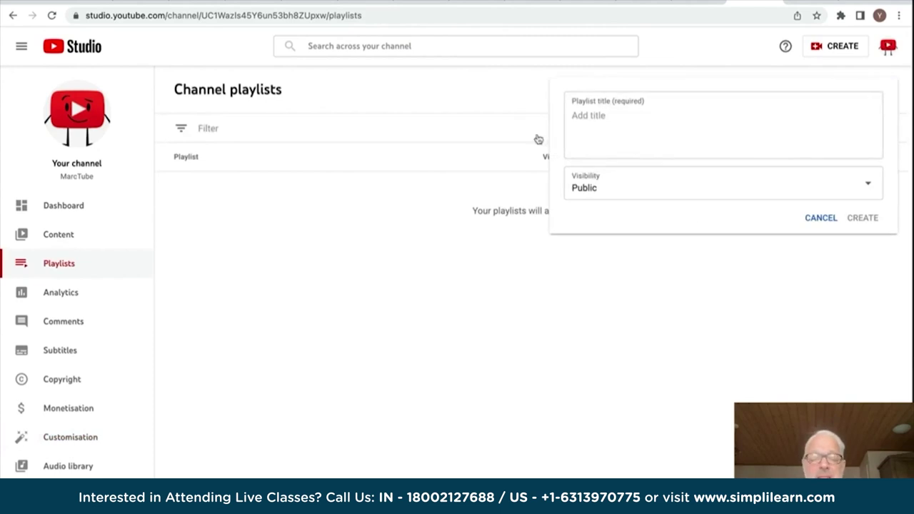
pyautogui.click(577, 116)
pyautogui.write('(')
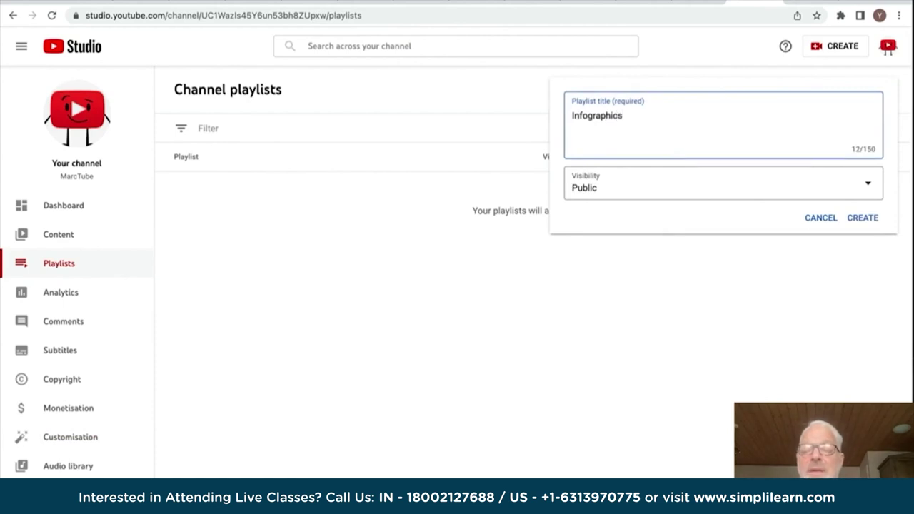
pyautogui.click(591, 115)
pyautogui.press('BackSpace')
pyautogui.press('BackSpace')
pyautogui.press('BackSpace')
pyautogui.press('BackSpace')
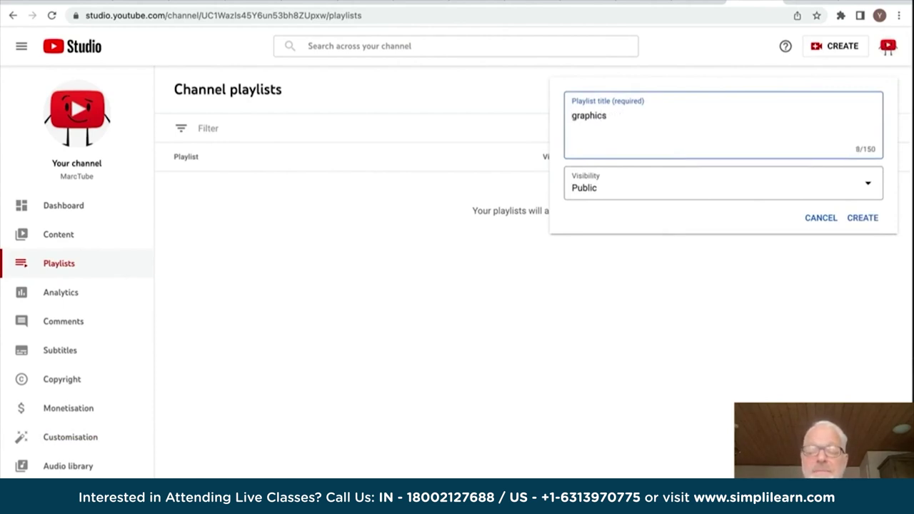
pyautogui.write('Video')
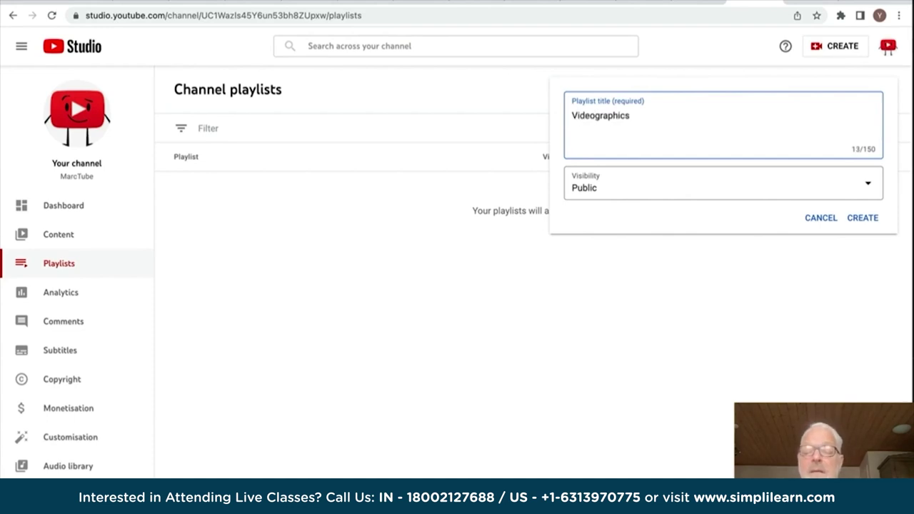
pyautogui.click(865, 219)
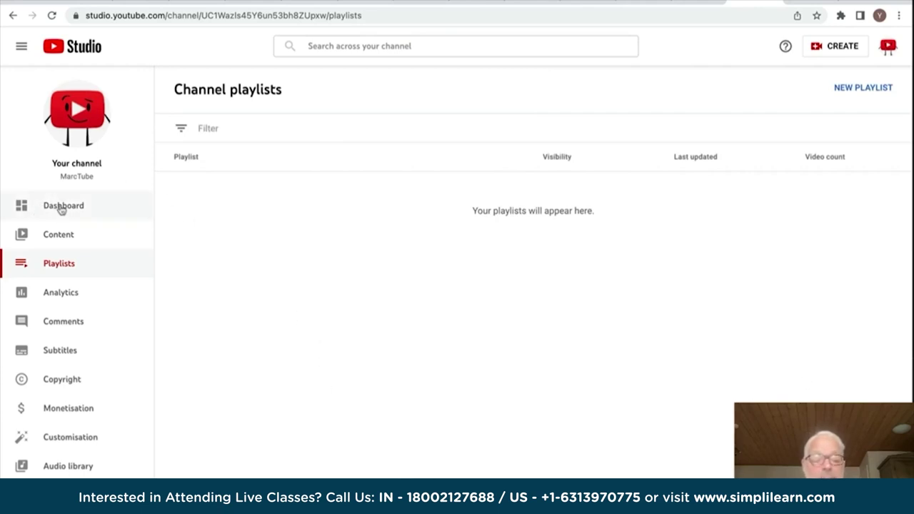
# - Add the About Us Infographic video to the Videographics playlist in its video details and save the change
pyautogui.click(56, 237)
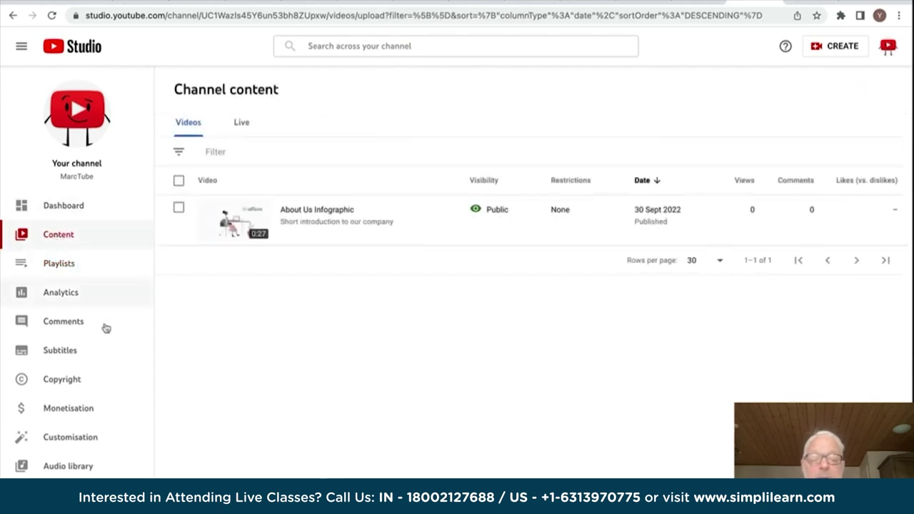
pyautogui.moveTo(373, 241)
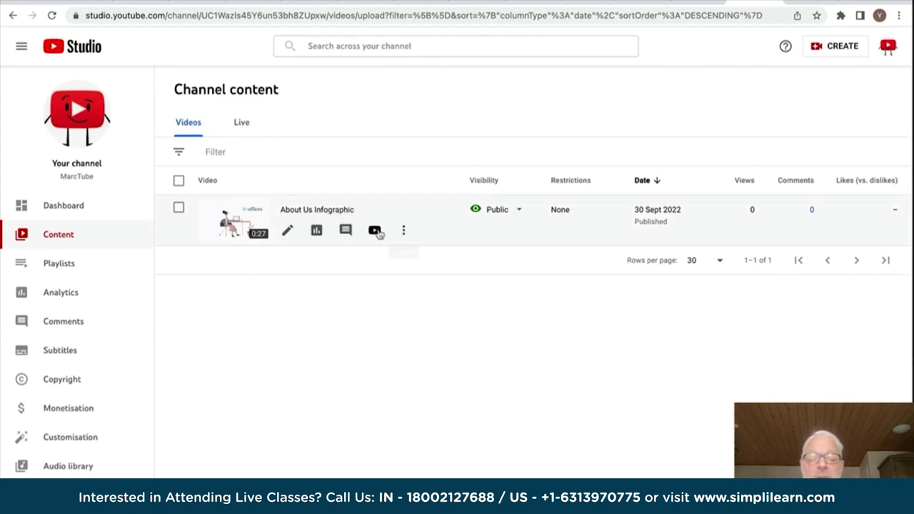
pyautogui.click(287, 231)
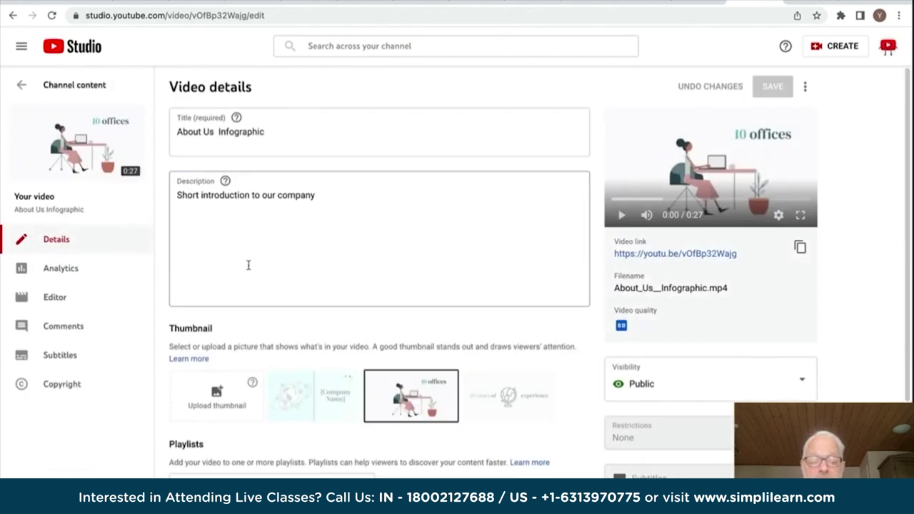
pyautogui.scroll(-3, 248, 264)
pyautogui.scroll(3, 156, 177)
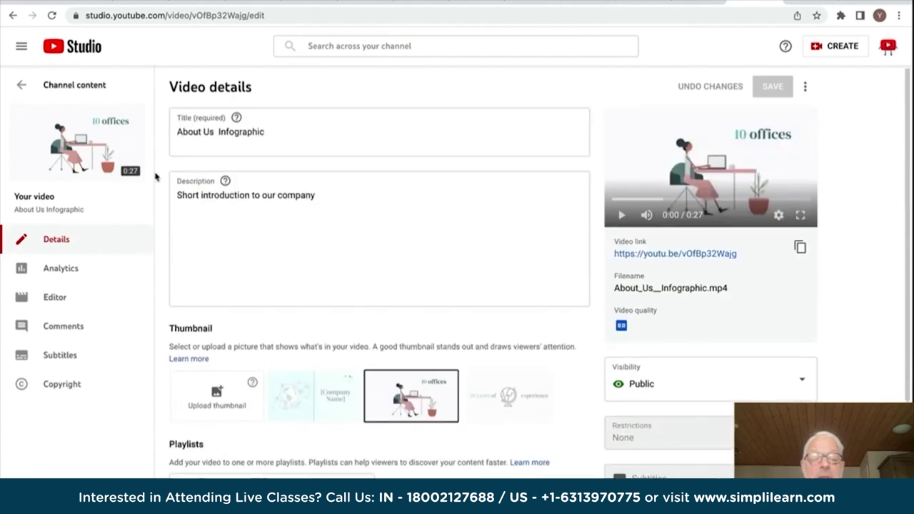
pyautogui.scroll(-3, 259, 340)
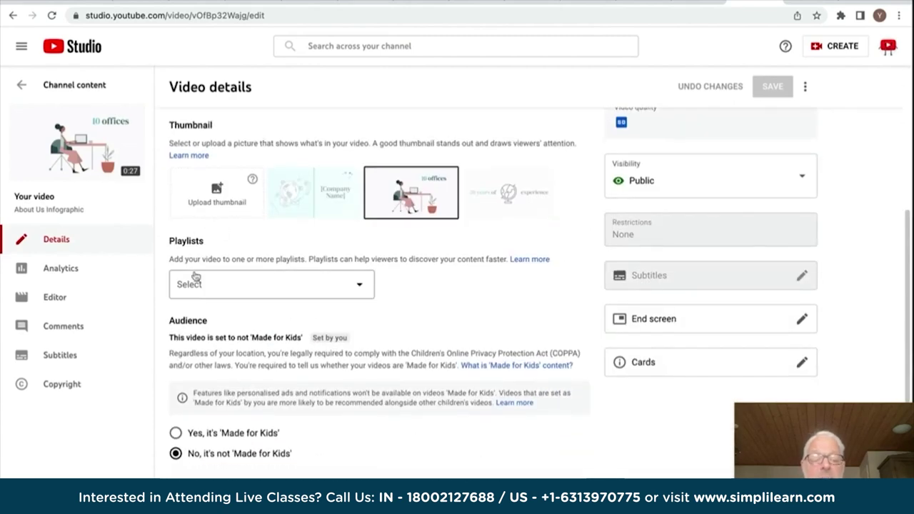
pyautogui.click(359, 287)
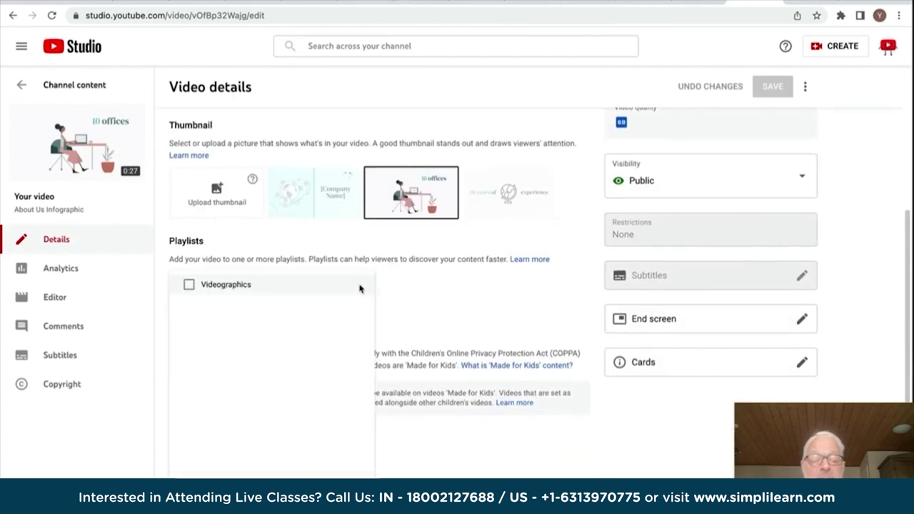
pyautogui.click(188, 285)
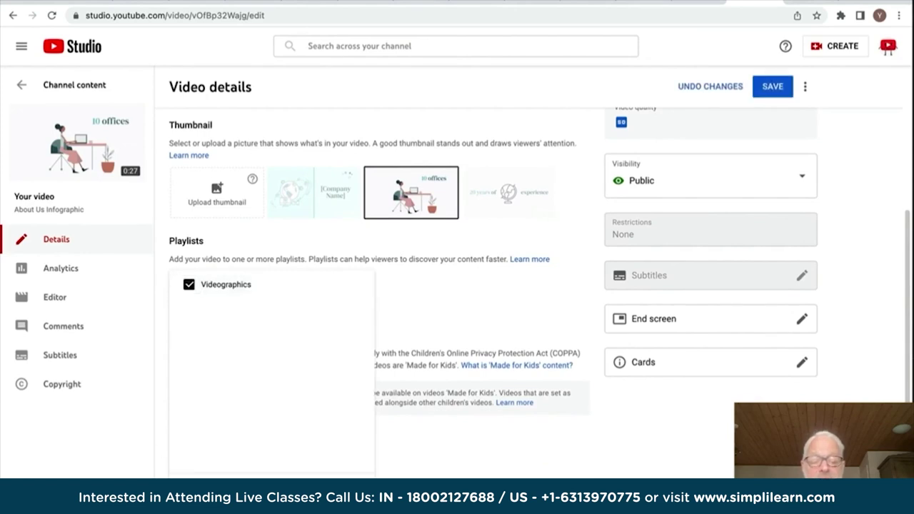
pyautogui.press('Escape')
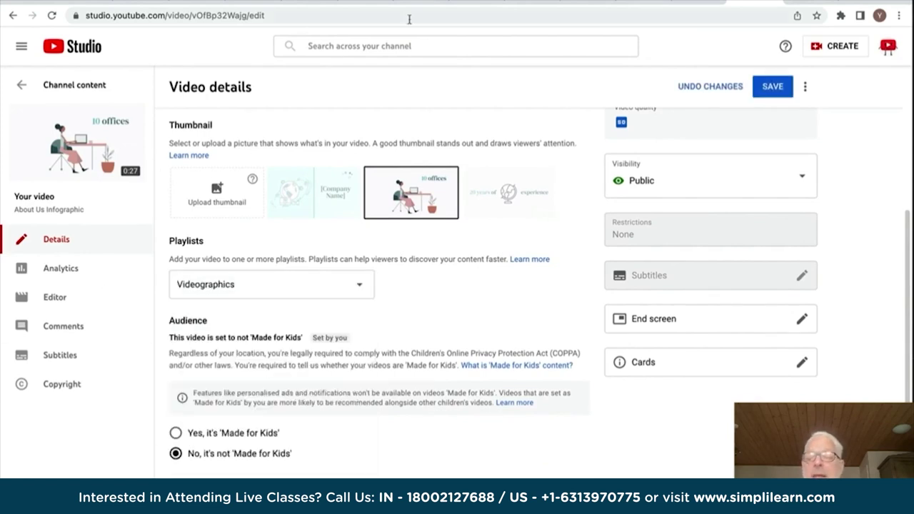
pyautogui.click(761, 86)
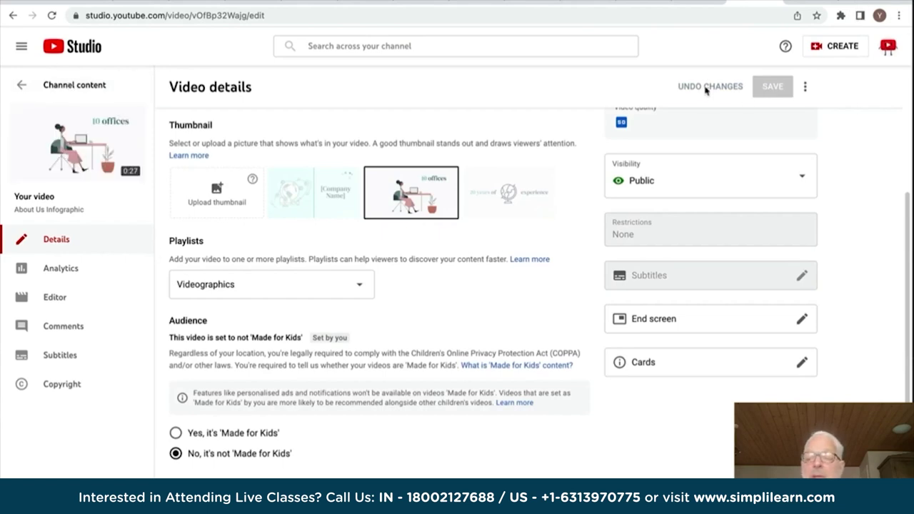
# - Open the MarcTube channel's public page, pause the featured video, and review the created playlists and uploads sections
pyautogui.click(57, 86)
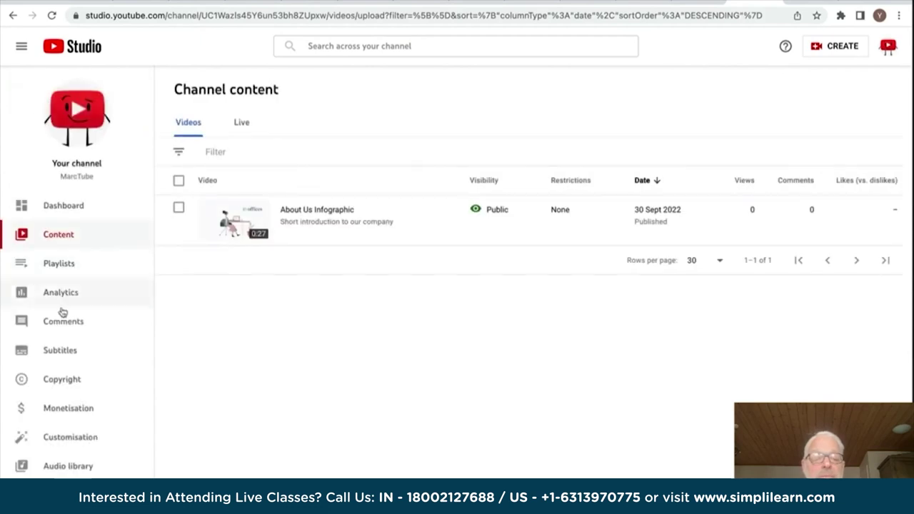
pyautogui.click(75, 111)
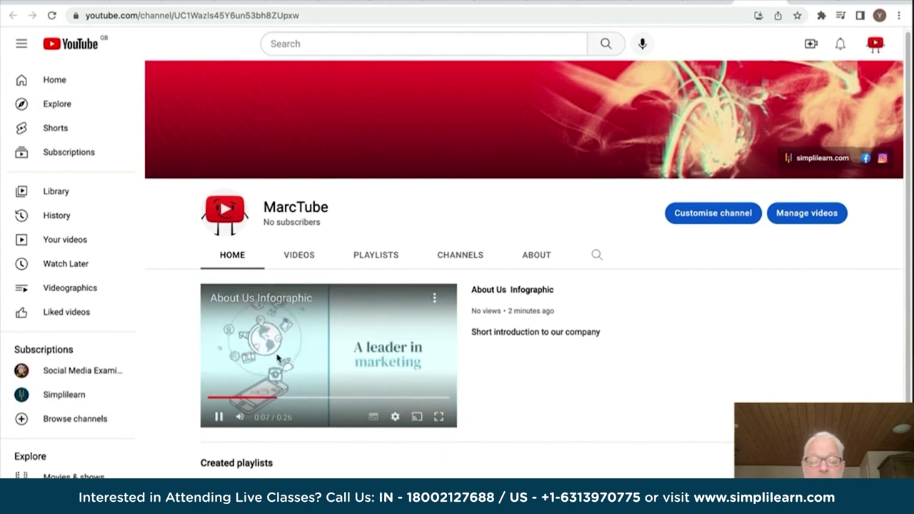
pyautogui.scroll(-3, 299, 321)
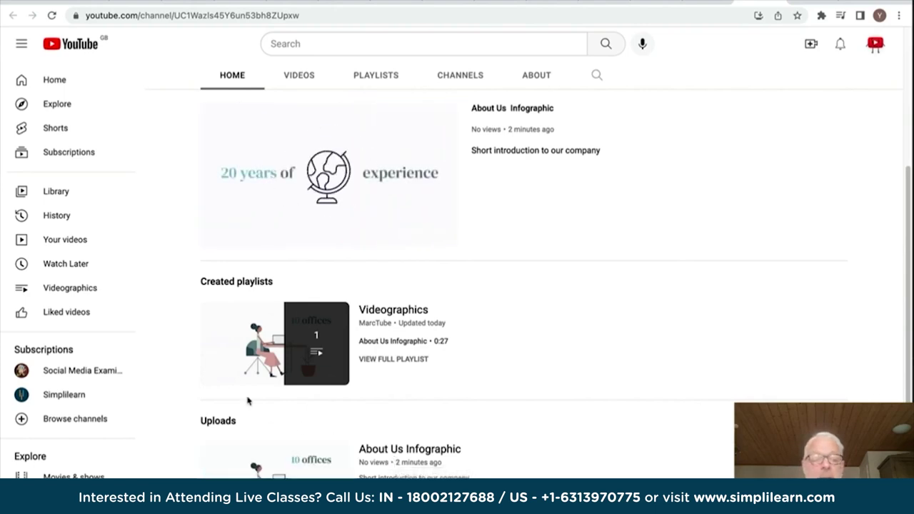
pyautogui.click(219, 235)
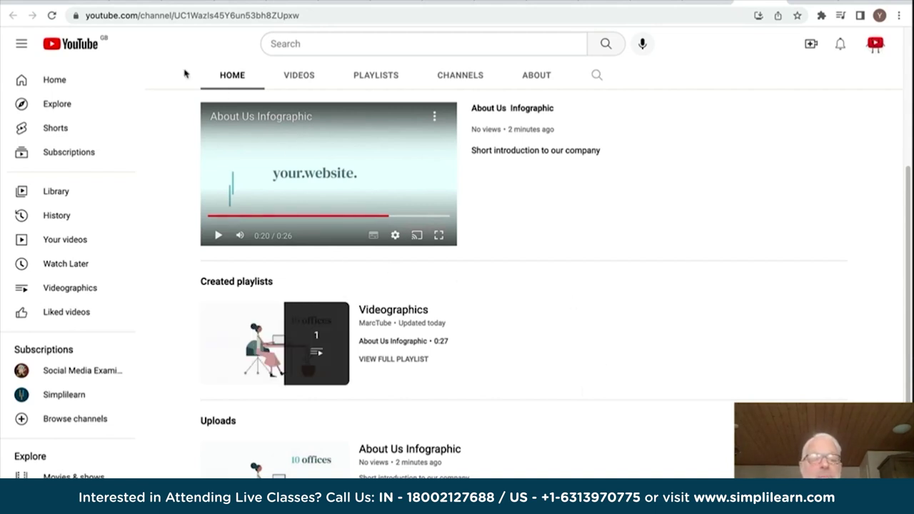
pyautogui.scroll(3, 336, 193)
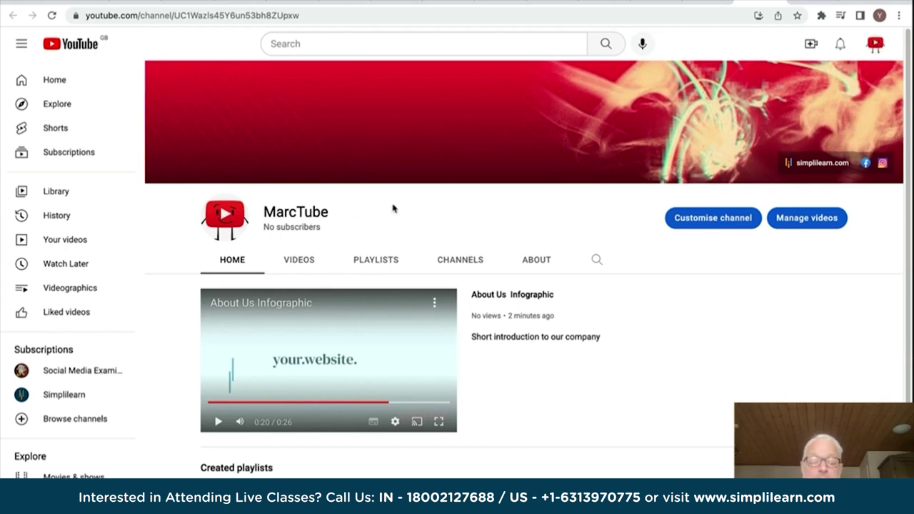
pyautogui.scroll(-3, 351, 224)
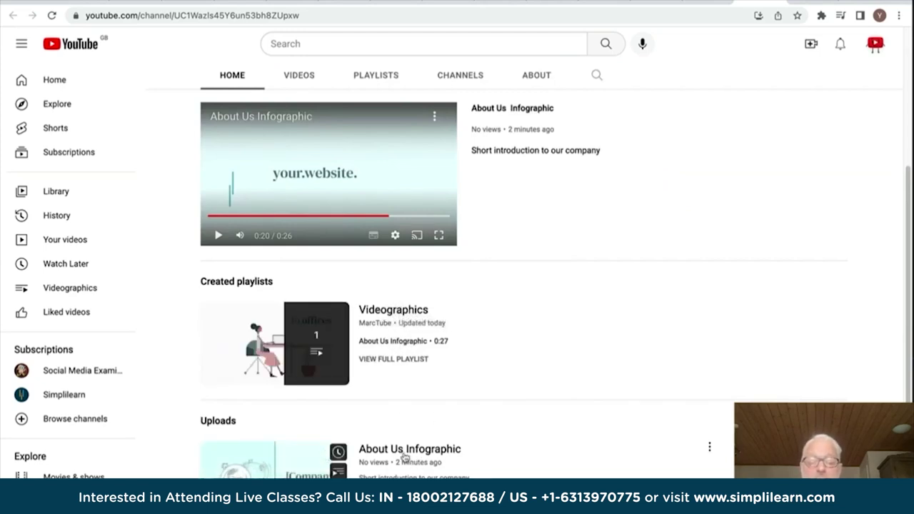
pyautogui.scroll(3, 490, 310)
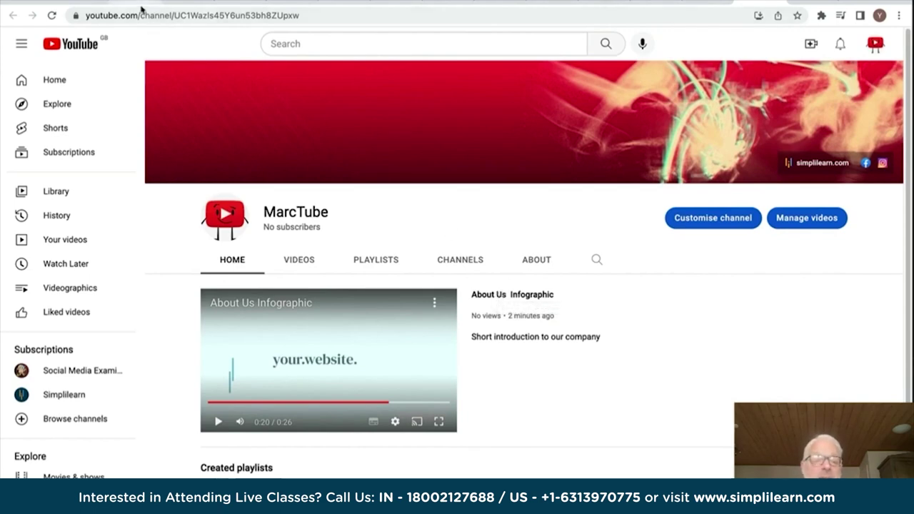
# - Search YouTube for "social media"
pyautogui.click(278, 43)
pyautogui.write('social media')
pyautogui.press('Return')
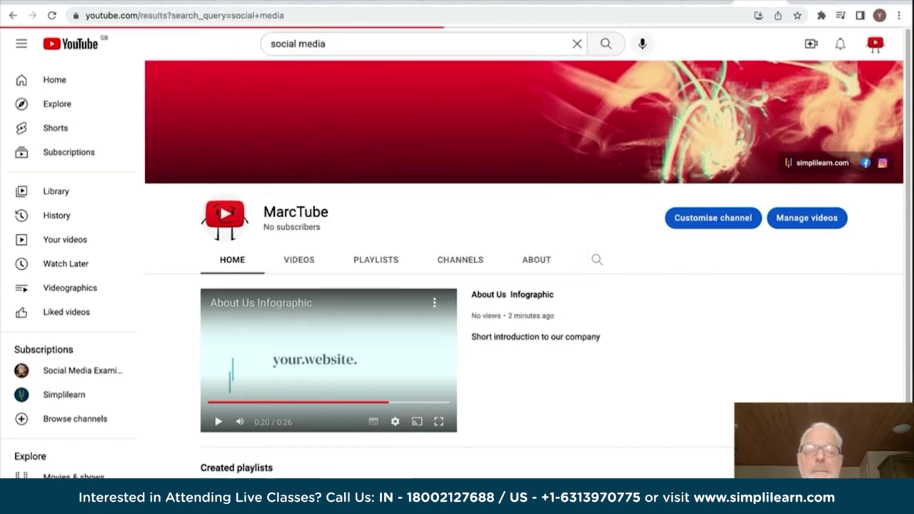
# - Examine the titles and thumbnails of the videos throughout the social media search results
pyautogui.moveTo(535, 182)
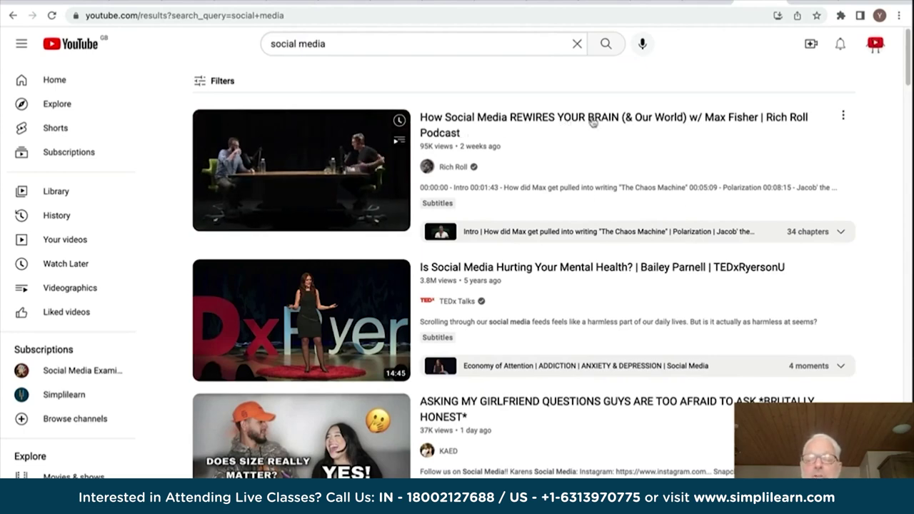
pyautogui.moveTo(418, 267)
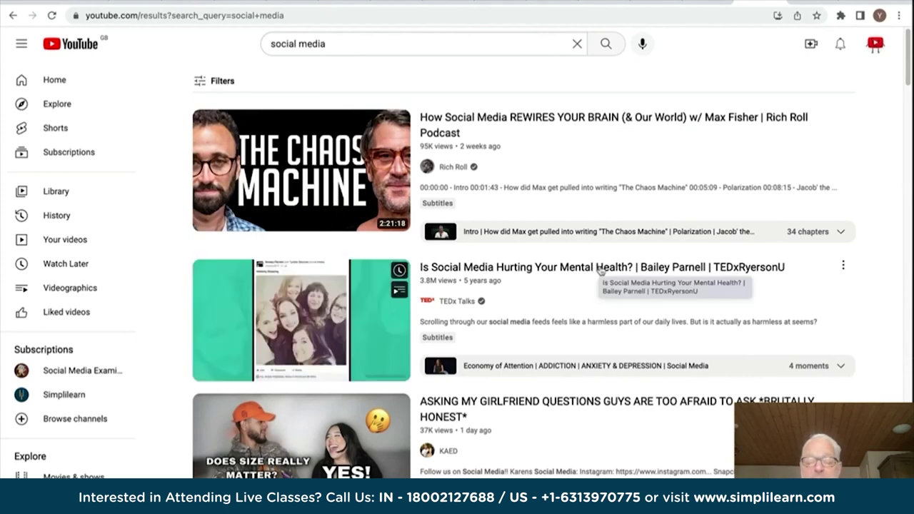
pyautogui.scroll(-3, 600, 270)
pyautogui.moveTo(435, 355)
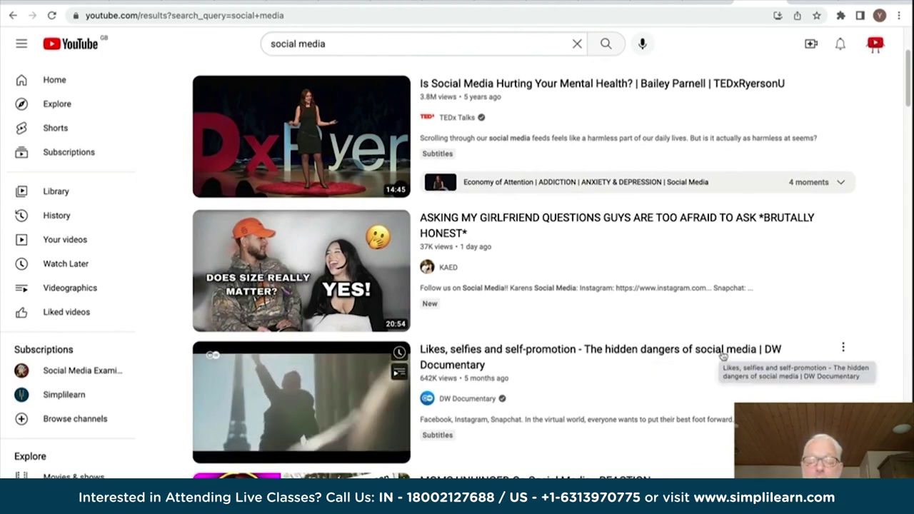
pyautogui.scroll(-3, 721, 354)
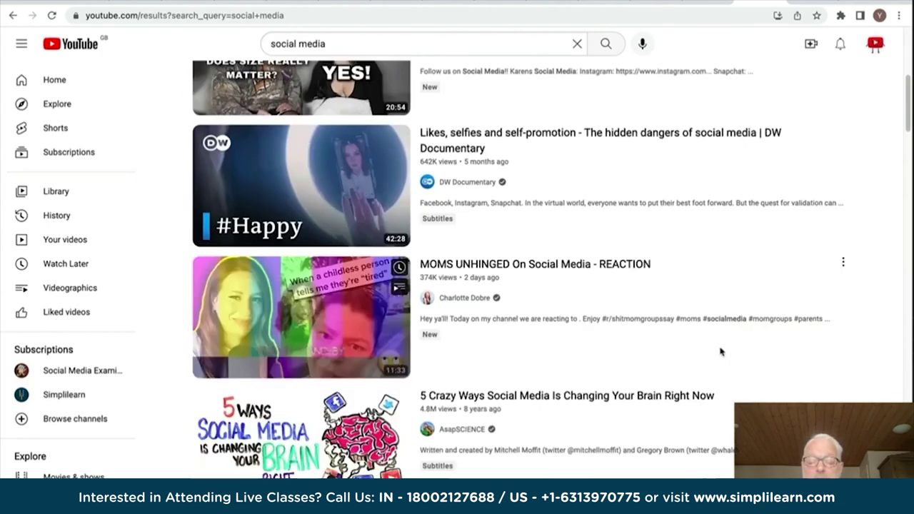
pyautogui.scroll(-2, 719, 351)
pyautogui.moveTo(547, 265)
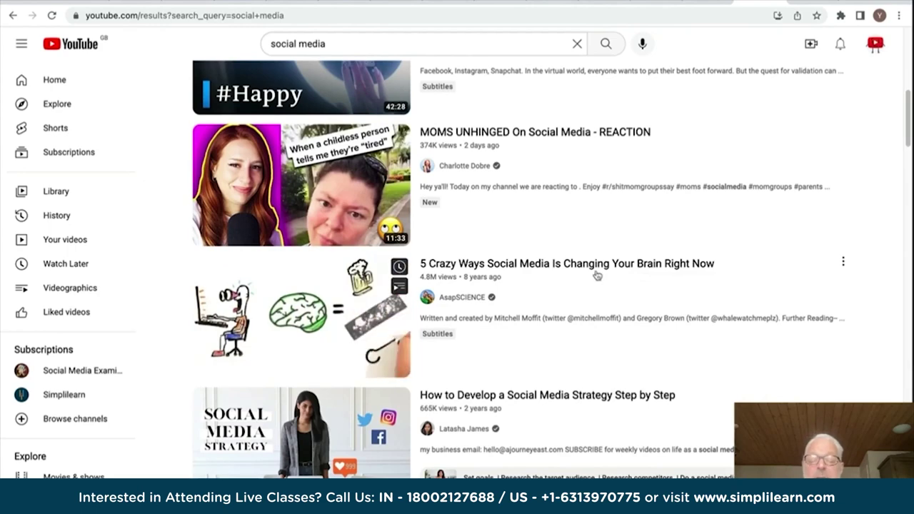
pyautogui.scroll(-3, 476, 367)
pyautogui.moveTo(432, 174)
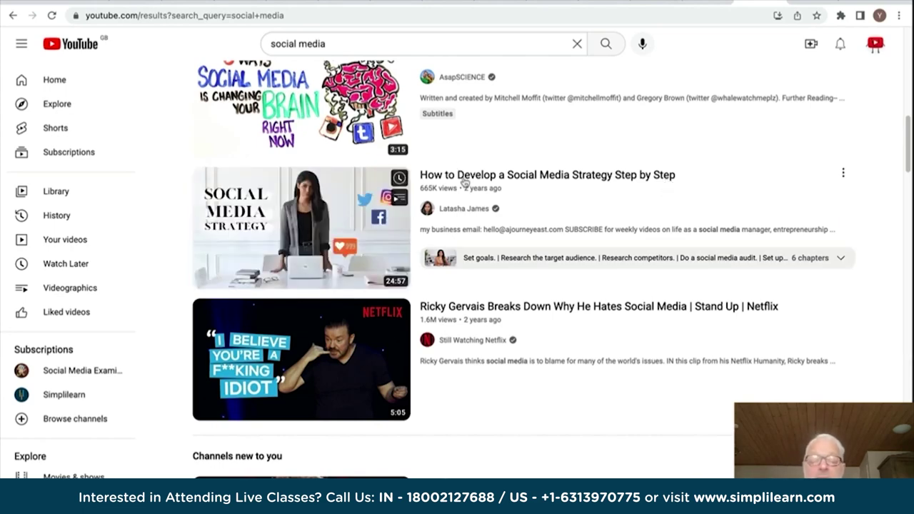
pyautogui.scroll(-7, 464, 183)
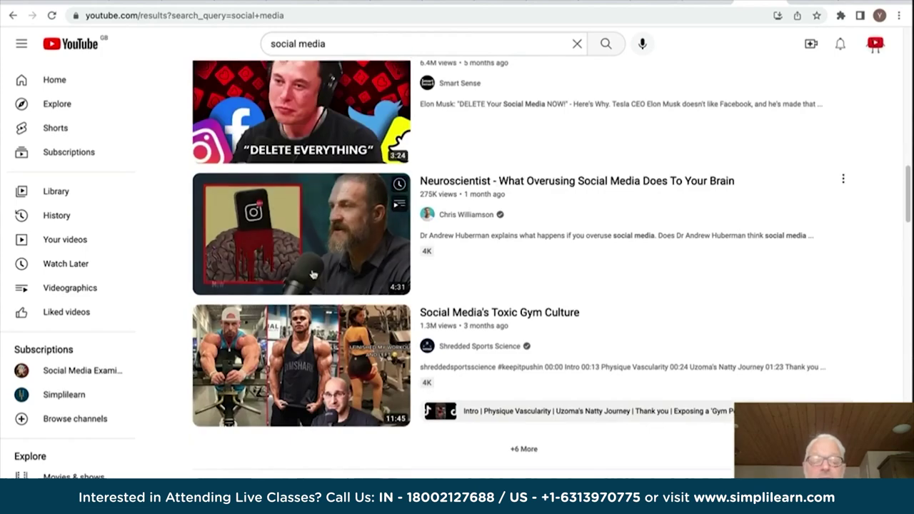
pyautogui.scroll(-12, 295, 267)
pyautogui.scroll(-3, 568, 249)
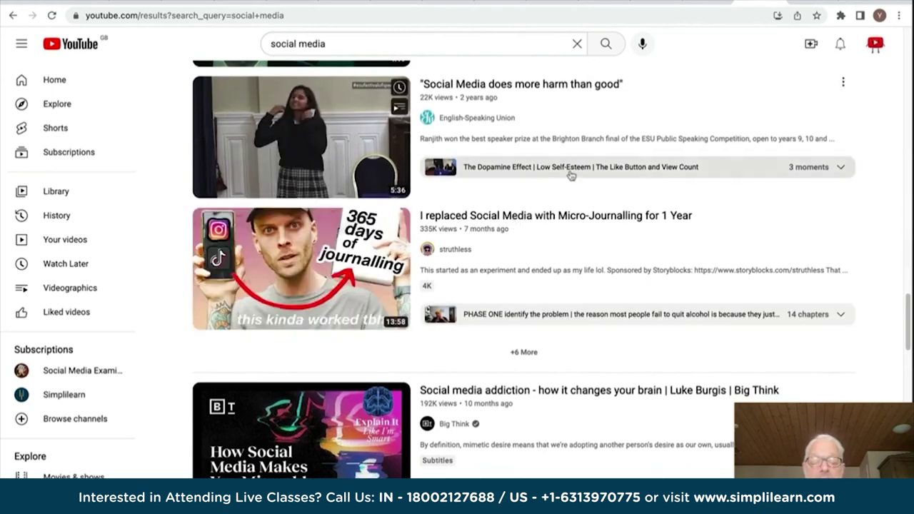
pyautogui.scroll(-6, 531, 224)
pyautogui.scroll(8, 542, 217)
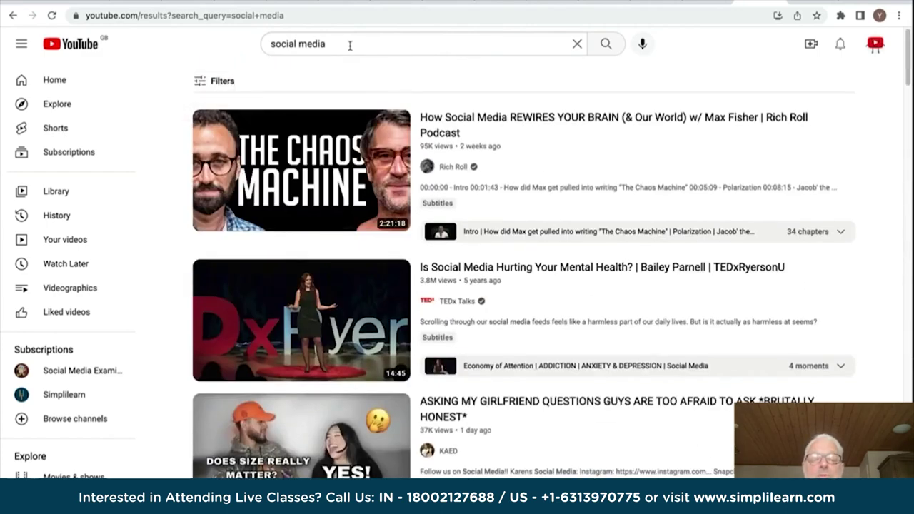
# - Extend the search to "social media examiner" and open the Social Media Examiner channel
pyautogui.click(349, 45)
pyautogui.write('examine')
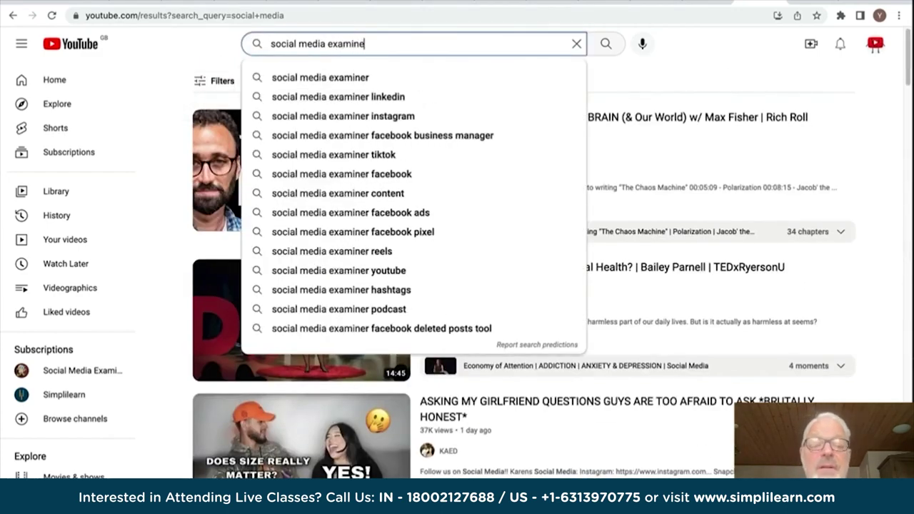
pyautogui.write('r')
pyautogui.press('Return')
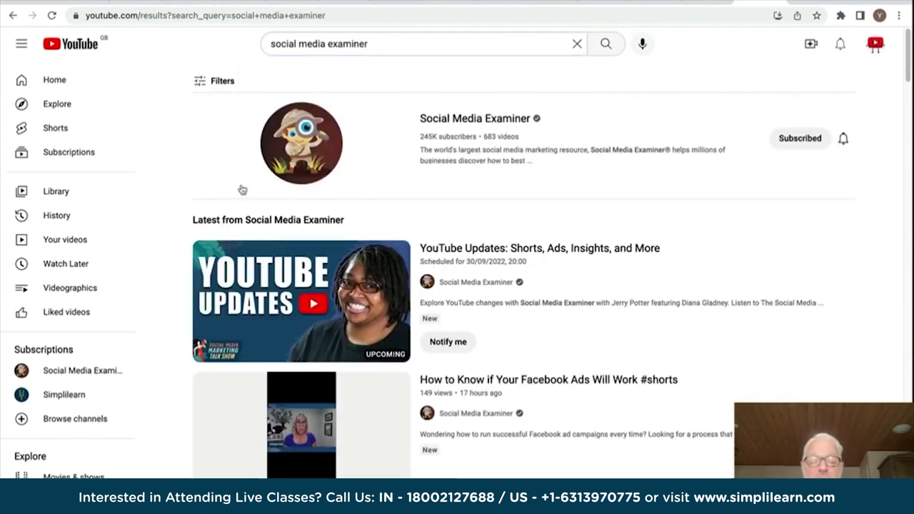
pyautogui.click(472, 119)
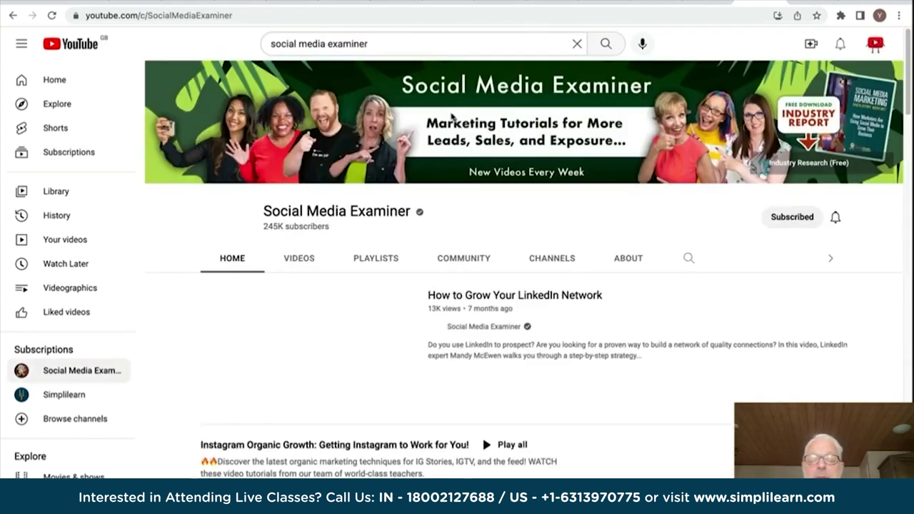
# - Examine how the Social Media Examiner home page groups its videos into topic playlists with matching thumbnails
pyautogui.scroll(-3, 481, 251)
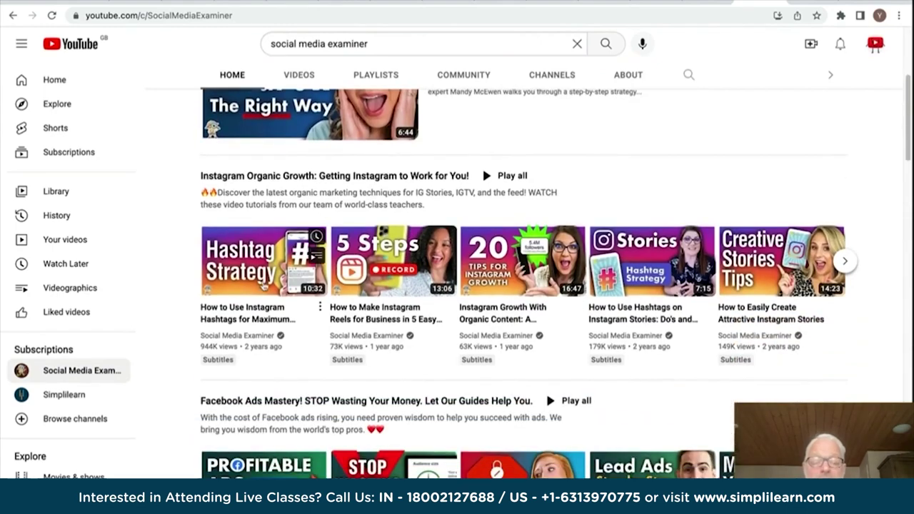
pyautogui.scroll(-4, 625, 258)
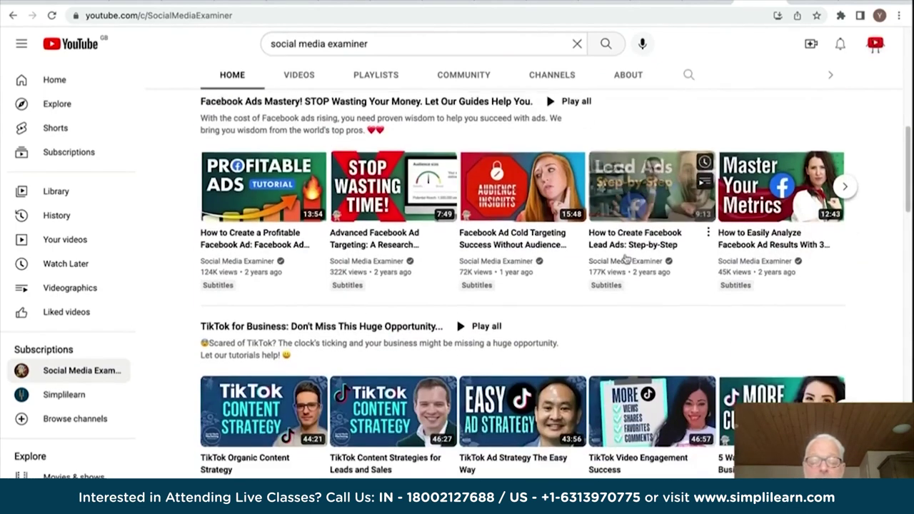
pyautogui.scroll(-3, 625, 259)
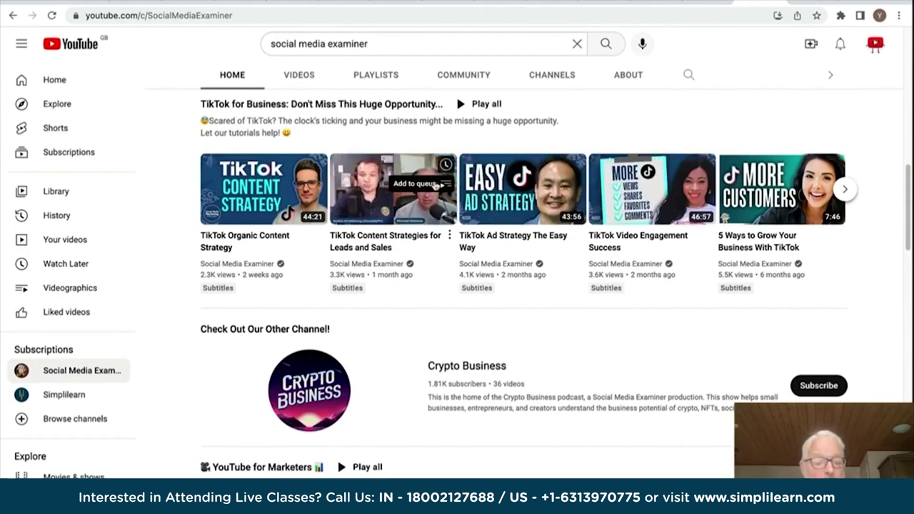
pyautogui.scroll(-4, 447, 350)
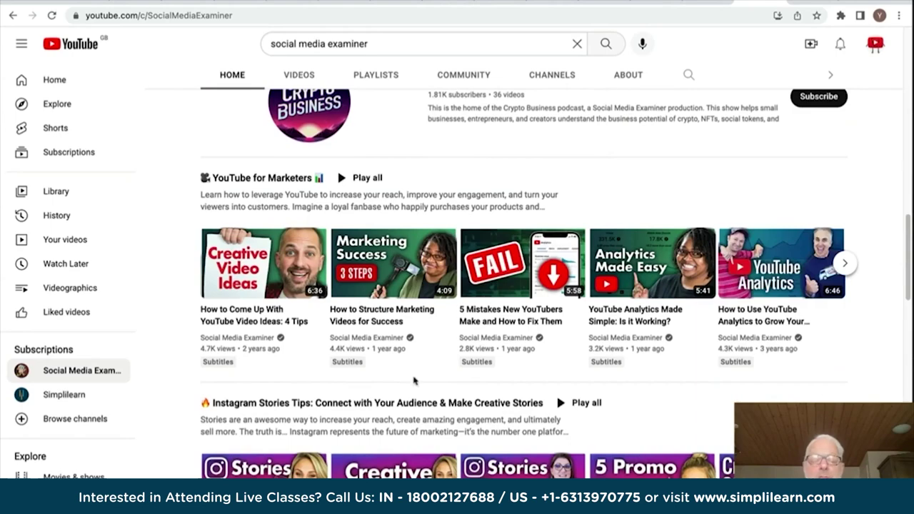
pyautogui.scroll(-1, 408, 377)
pyautogui.scroll(-3, 413, 379)
pyautogui.scroll(2, 437, 299)
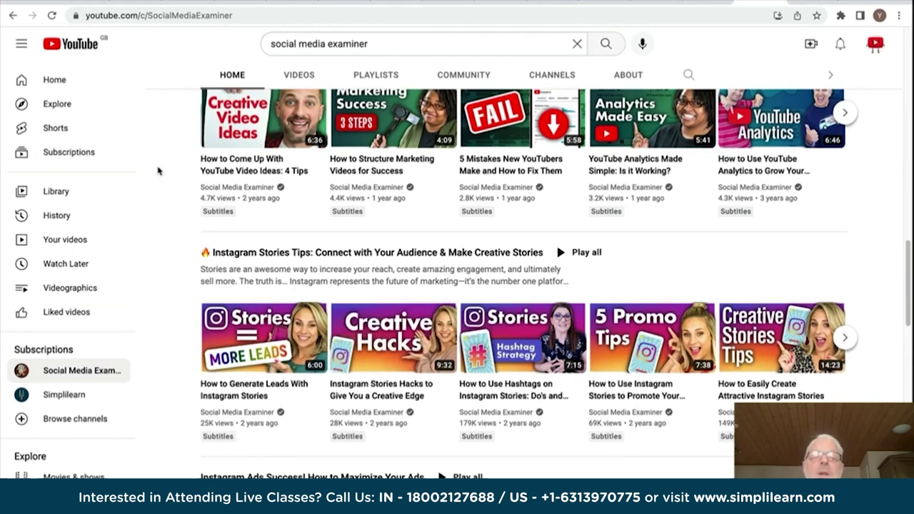
pyautogui.scroll(2, 157, 173)
pyautogui.scroll(1, 157, 172)
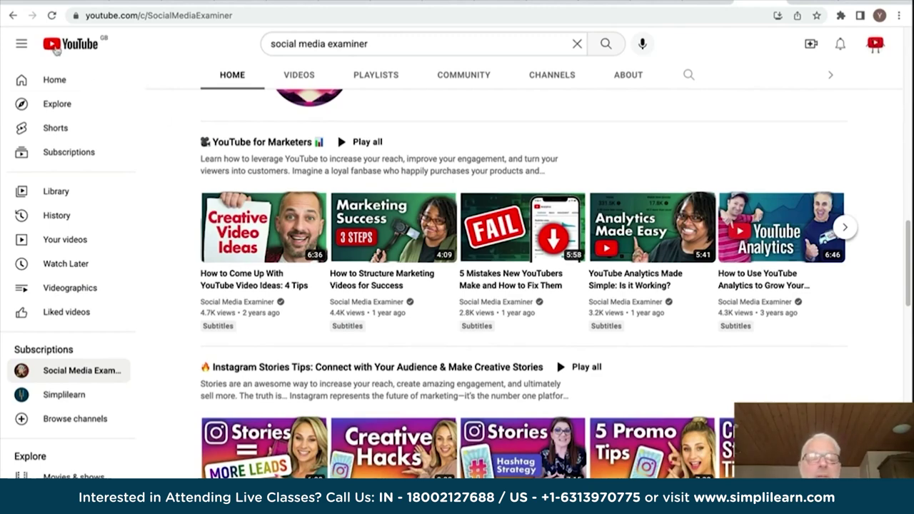
# - Return to the MarcTube channel, preview the About Us Infographic video from its uploads, and go back to the channel page
pyautogui.click(13, 16)
pyautogui.click(13, 16)
pyautogui.click(14, 17)
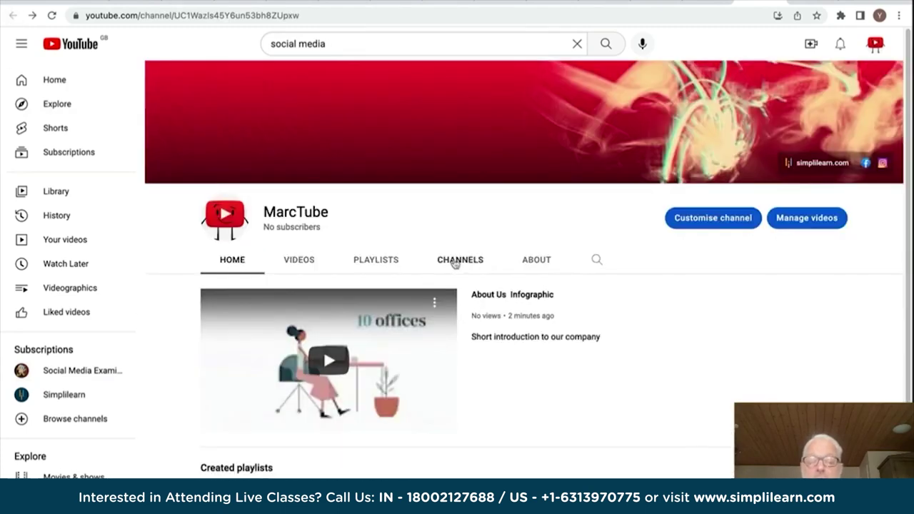
pyautogui.scroll(-1, 434, 224)
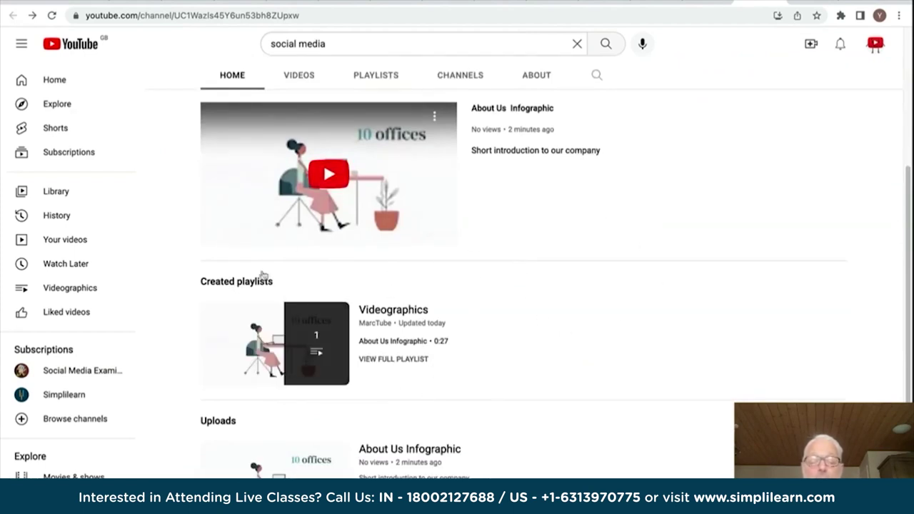
pyautogui.click(390, 452)
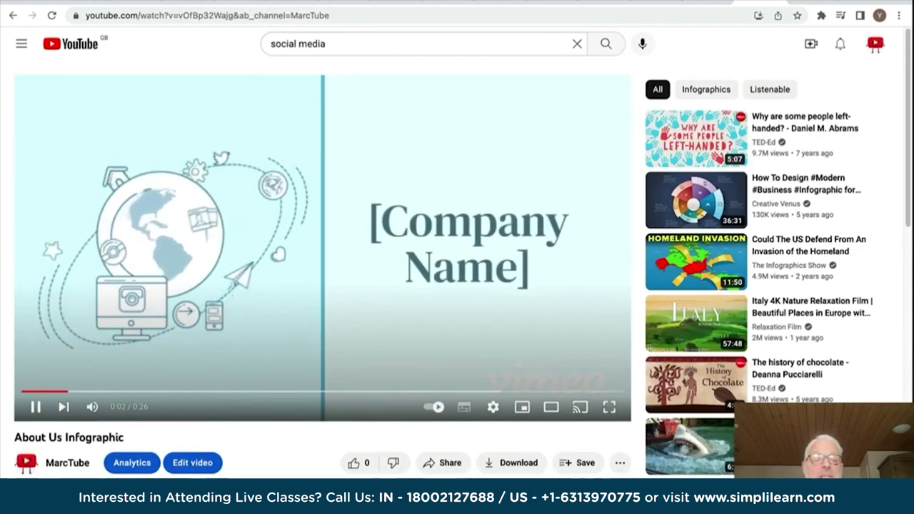
pyautogui.click(12, 17)
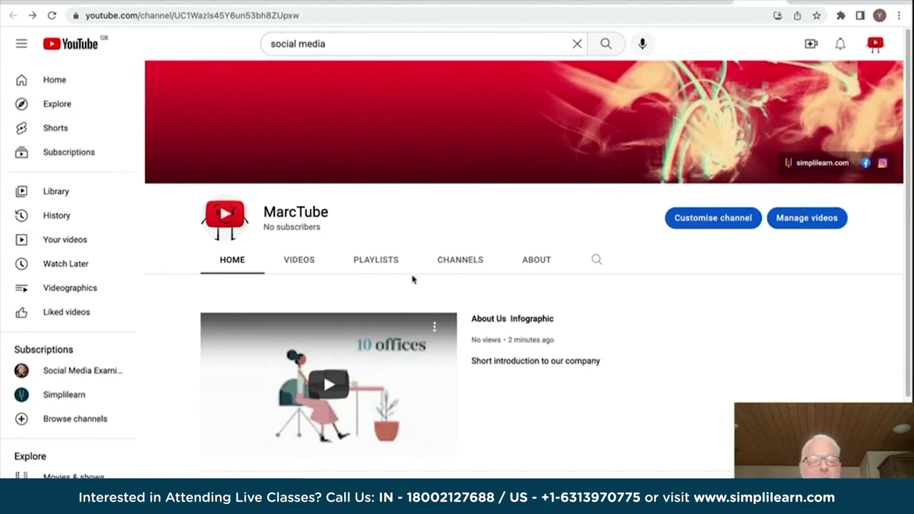
# - Open the About Us Infographic video's details in YouTube Studio and examine its thumbnail, playlist, audience, tags, language and licence settings
pyautogui.click(65, 241)
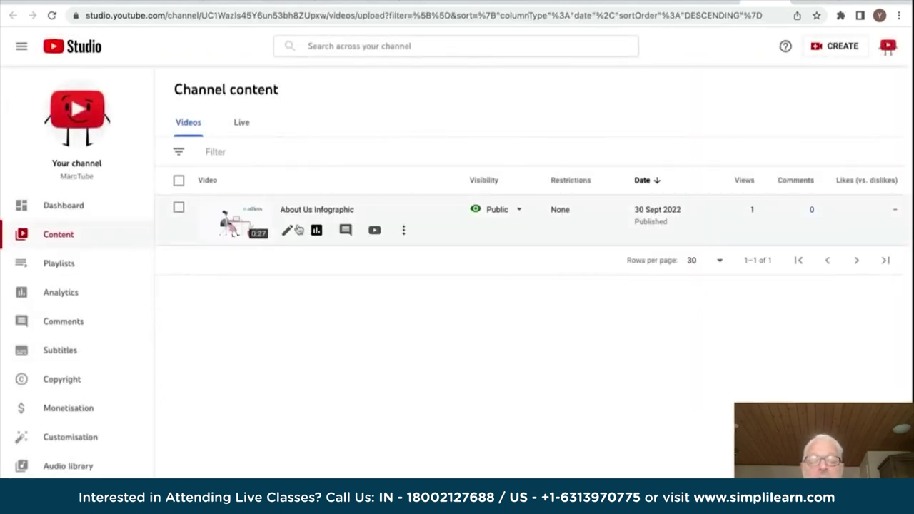
pyautogui.click(287, 231)
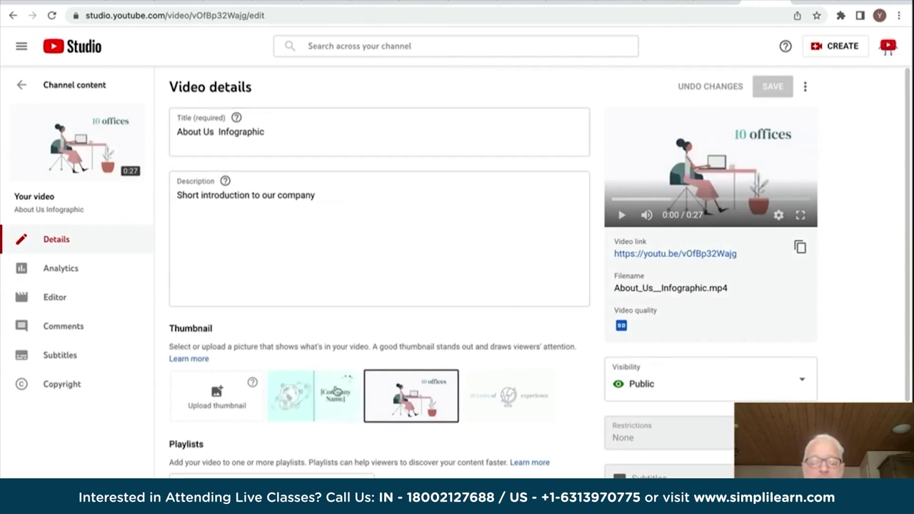
pyautogui.scroll(-3, 340, 378)
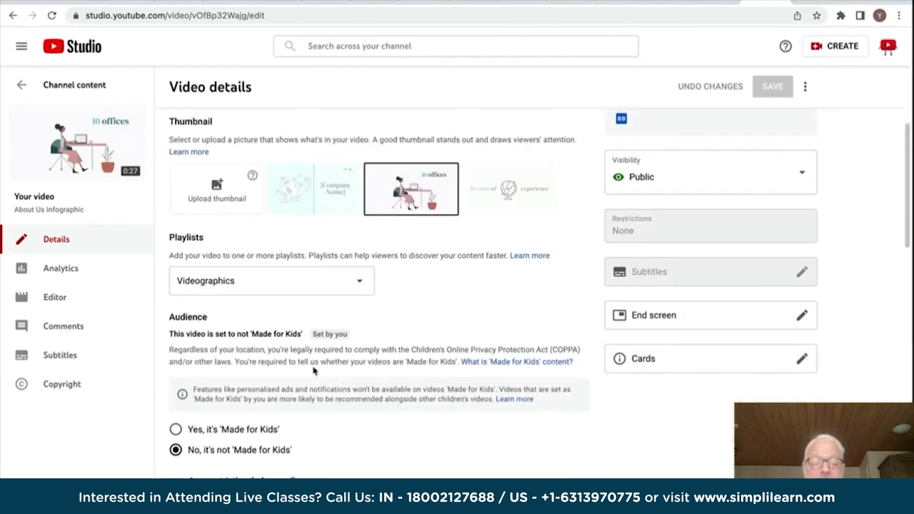
pyautogui.scroll(-8, 317, 372)
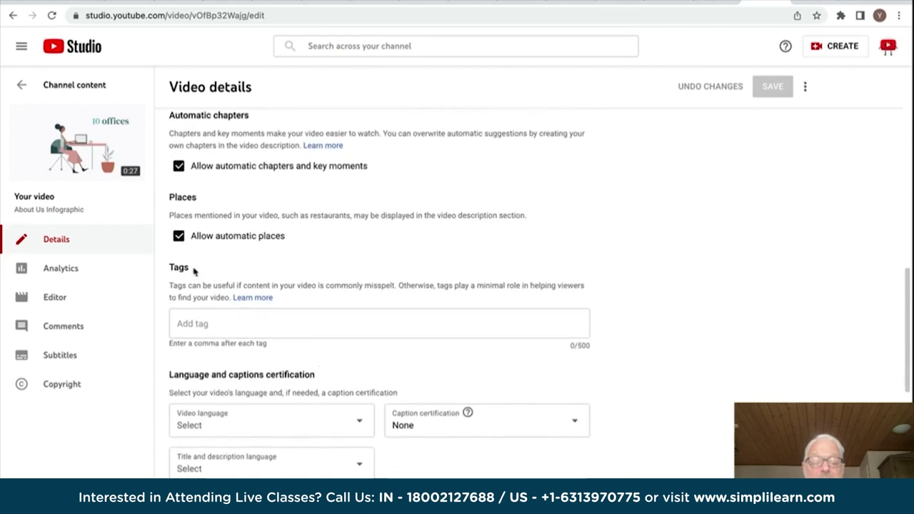
pyautogui.scroll(-1, 251, 416)
pyautogui.scroll(-3, 264, 321)
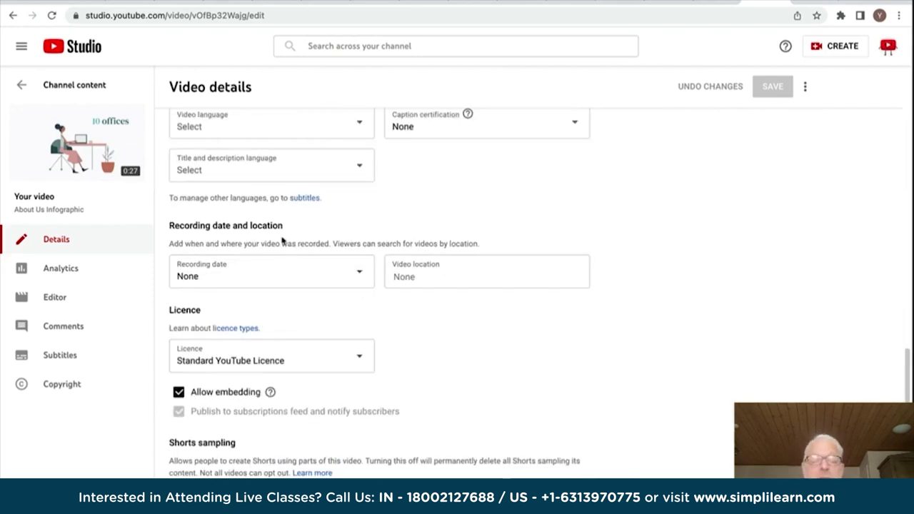
pyautogui.scroll(3, 282, 239)
pyautogui.scroll(7, 282, 239)
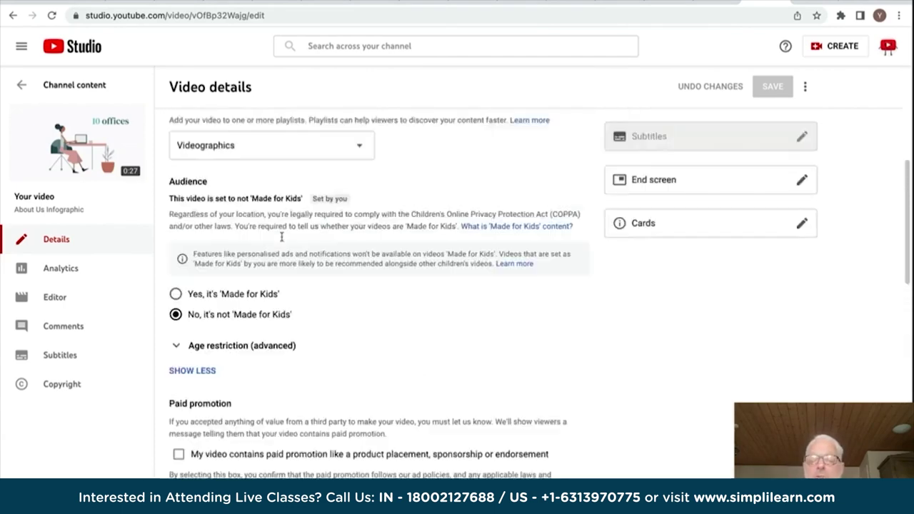
pyautogui.scroll(3, 281, 237)
# - Go to the MarcTube channel page via the Studio dashboard, pause the featured video and view the sections below it
pyautogui.click(76, 47)
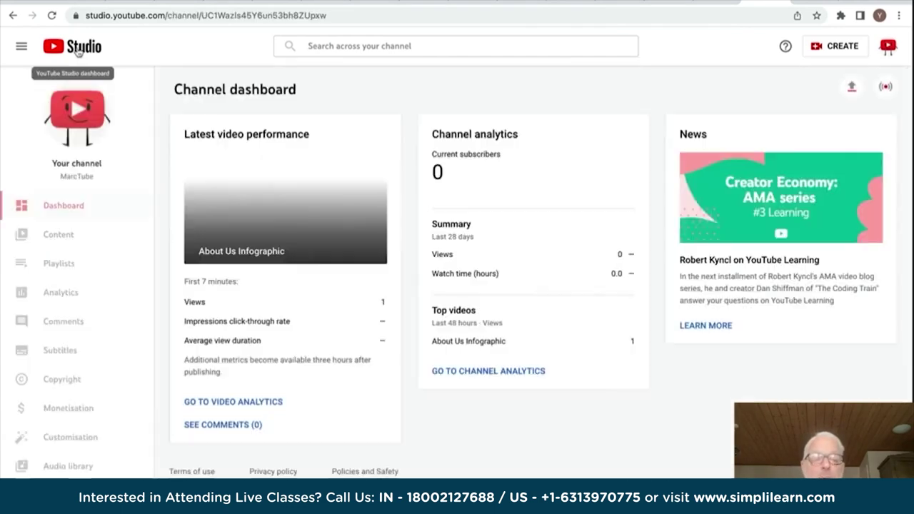
pyautogui.click(68, 107)
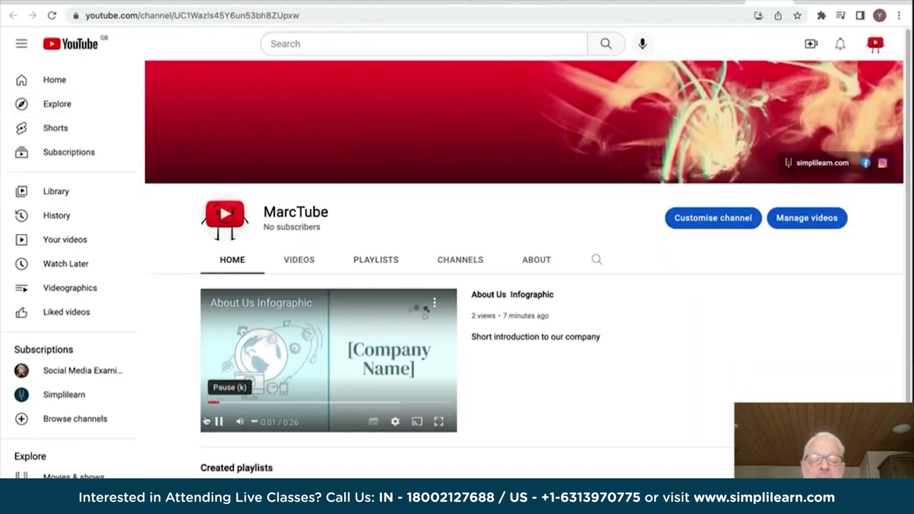
pyautogui.click(218, 423)
pyautogui.scroll(-3, 681, 332)
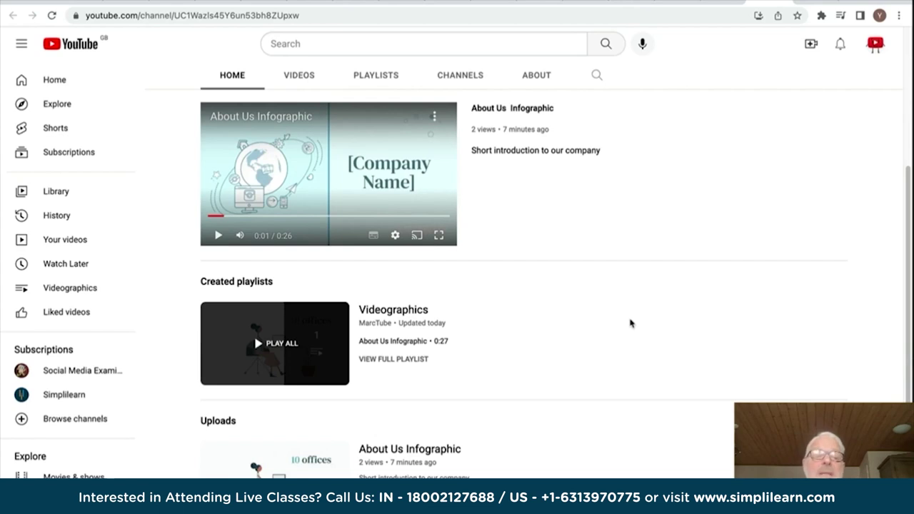
# - Reopen the MarcTube channel from the YouTube home page, pause its featured video and review the playlists and uploads
pyautogui.click(76, 44)
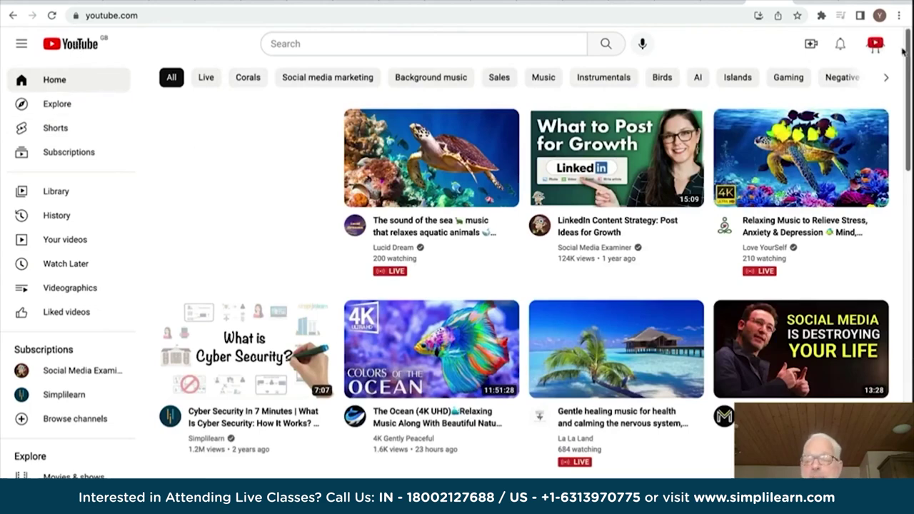
pyautogui.click(875, 44)
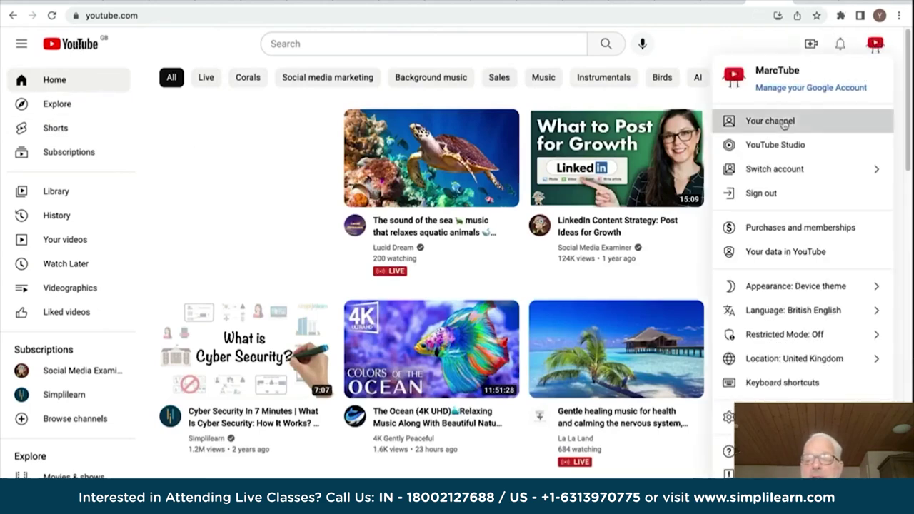
pyautogui.click(732, 121)
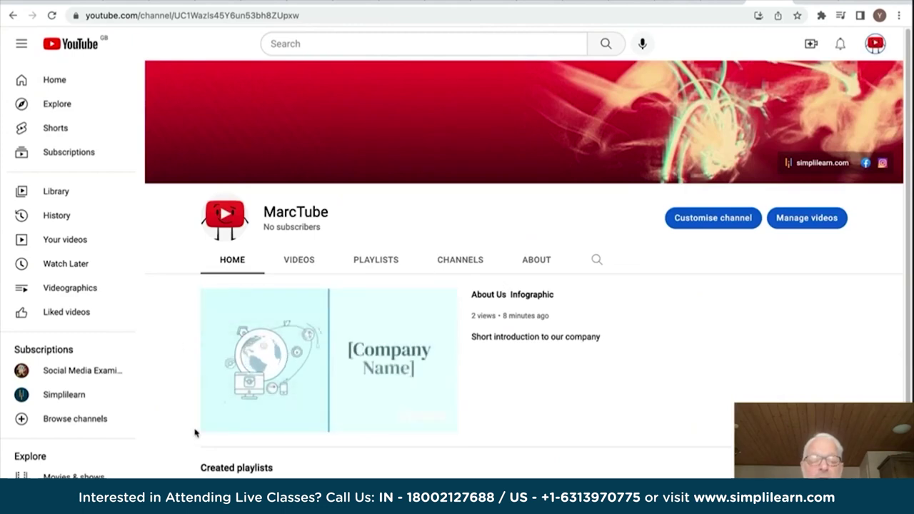
pyautogui.click(218, 422)
pyautogui.scroll(-3, 542, 314)
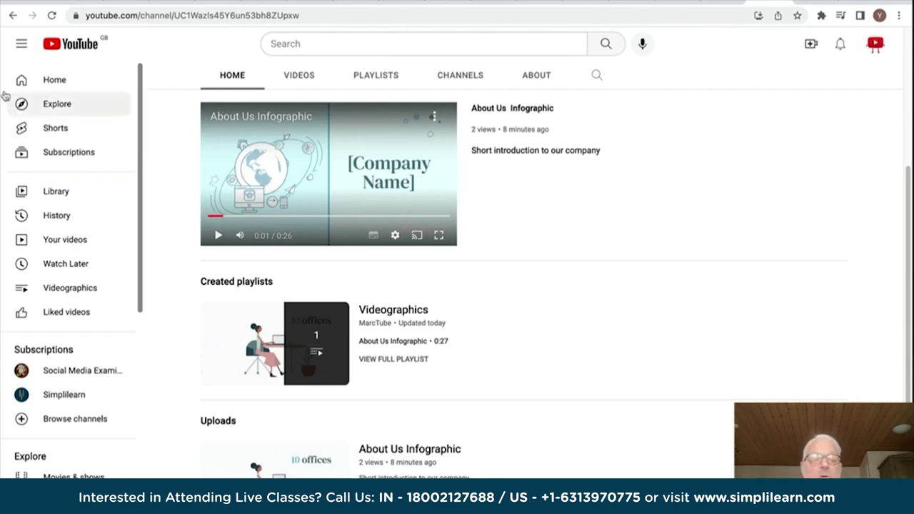
# - Search YouTube for "simplilearn" and look through the video thumbnails and titles in the results
pyautogui.click(279, 43)
pyautogui.write('simpl')
pyautogui.press('Down')
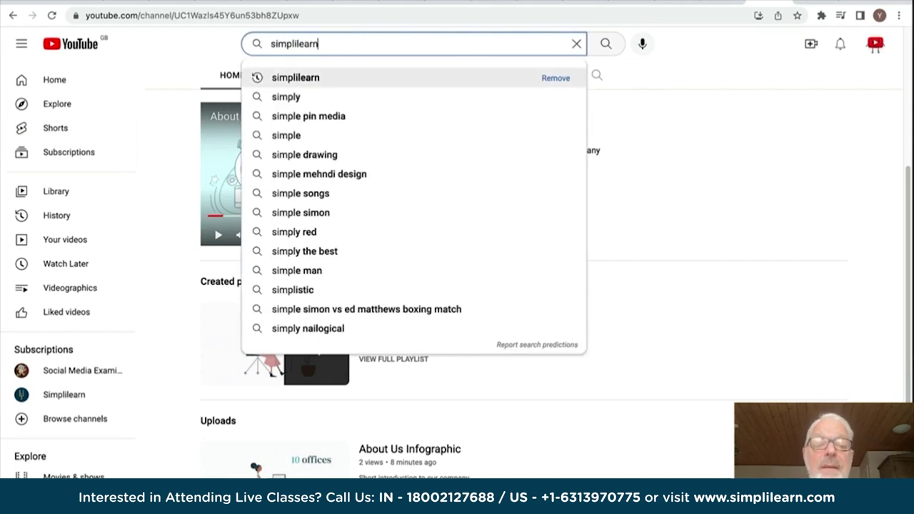
pyautogui.press('Return')
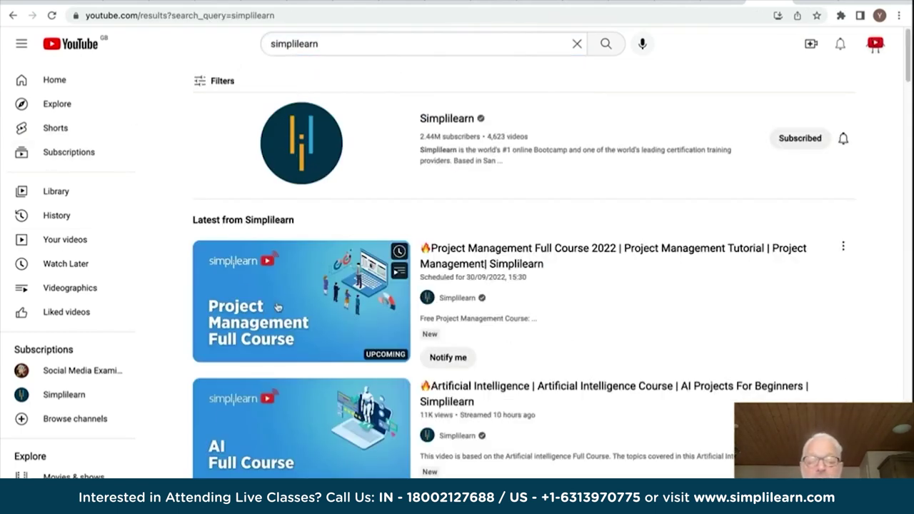
pyautogui.scroll(-8, 277, 307)
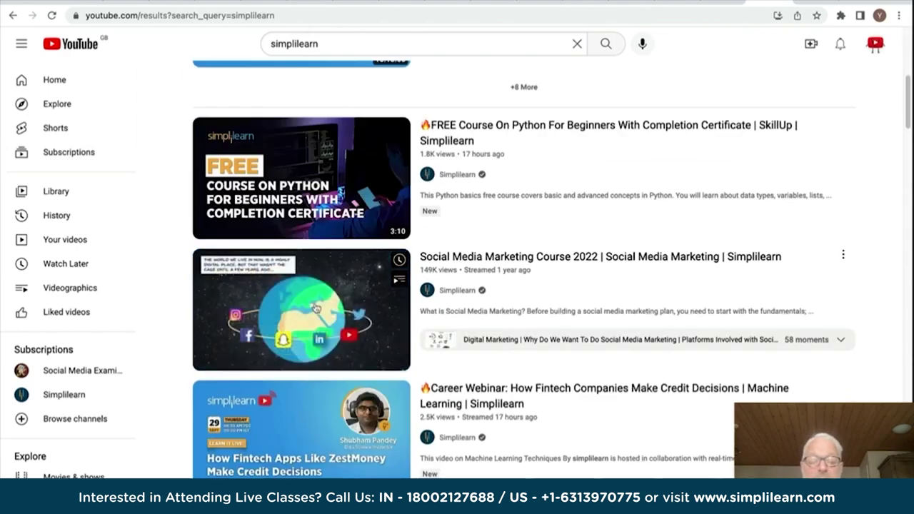
pyautogui.scroll(-5, 330, 355)
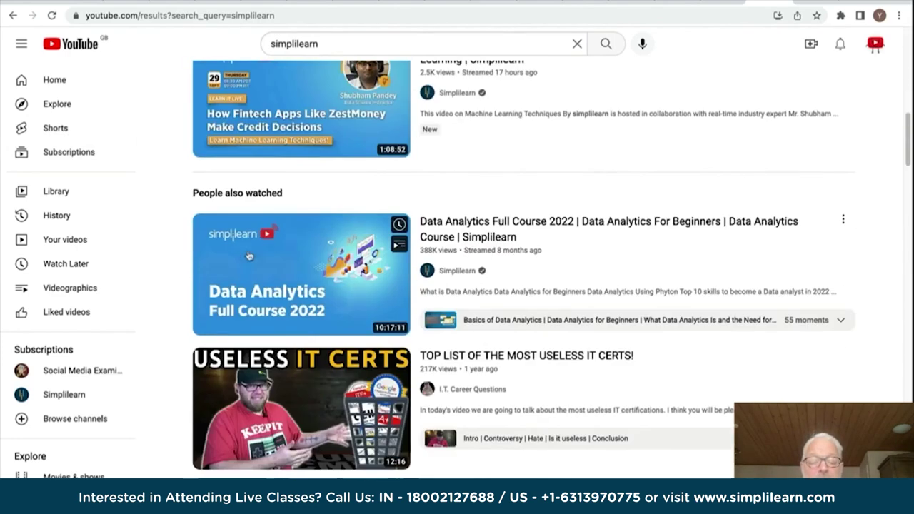
# - Open Simplilearn's Data Analytics Full Course 2022 video, jump to its end, and pause the video that follows
pyautogui.click(291, 289)
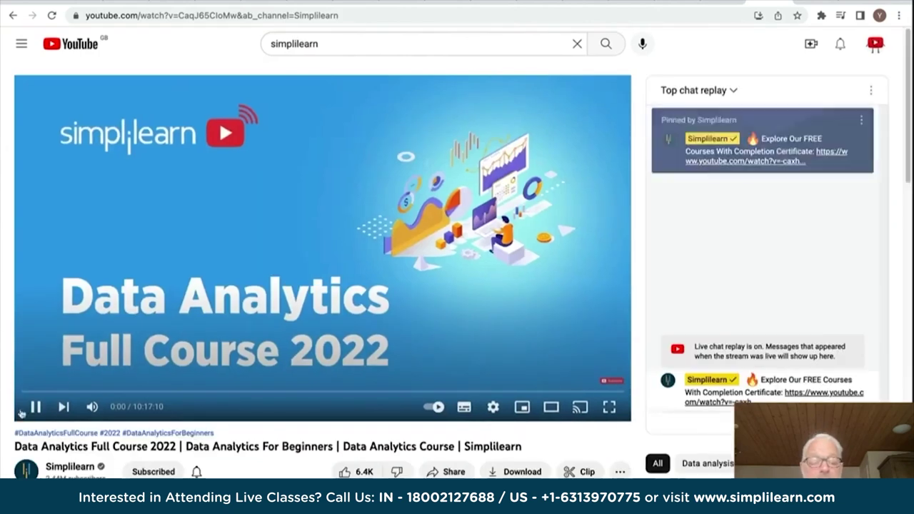
pyautogui.click(34, 409)
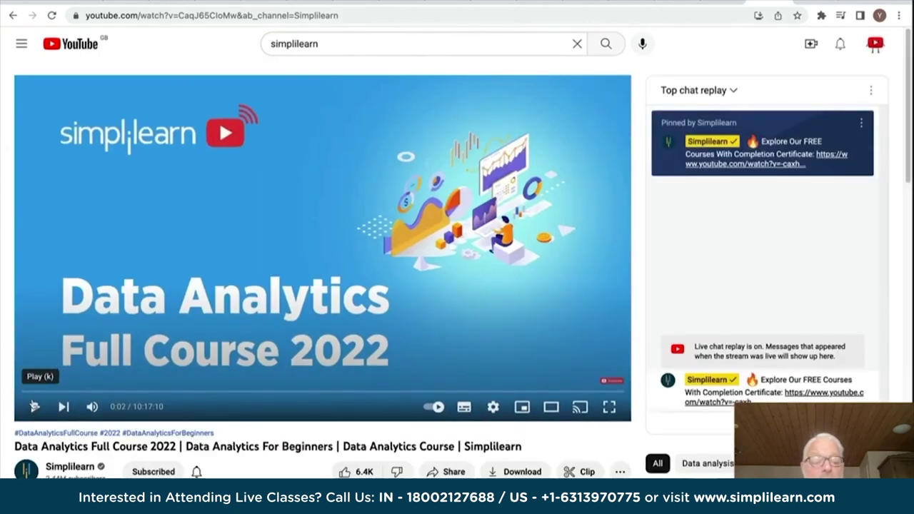
pyautogui.moveTo(30, 394); pyautogui.dragTo(625, 395)
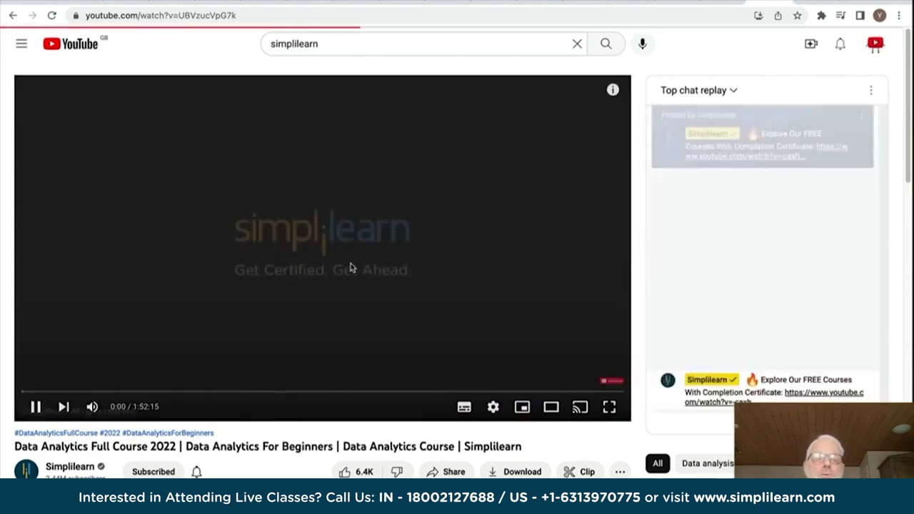
pyautogui.click(35, 407)
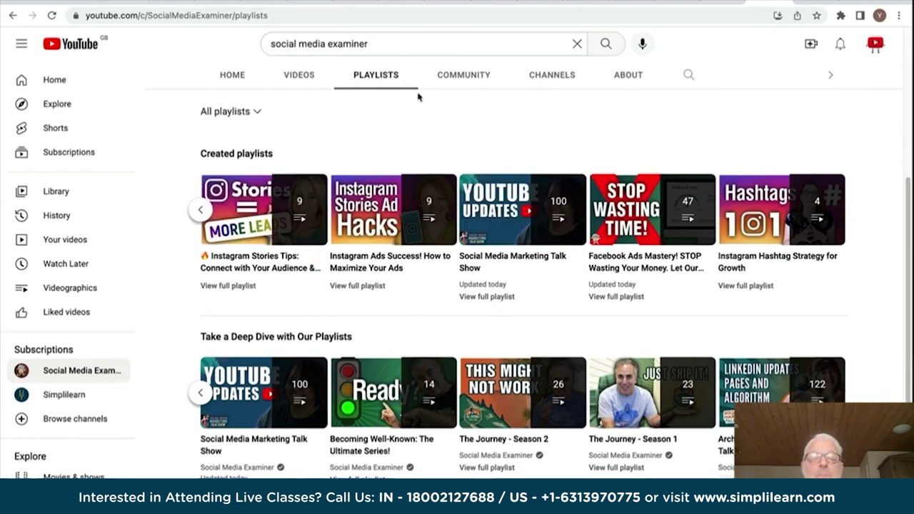
# - Open Social Media Examiner's The Journey - Season 1 playlist, pause the first episode, and examine its description and the episode list
pyautogui.moveTo(619, 407)
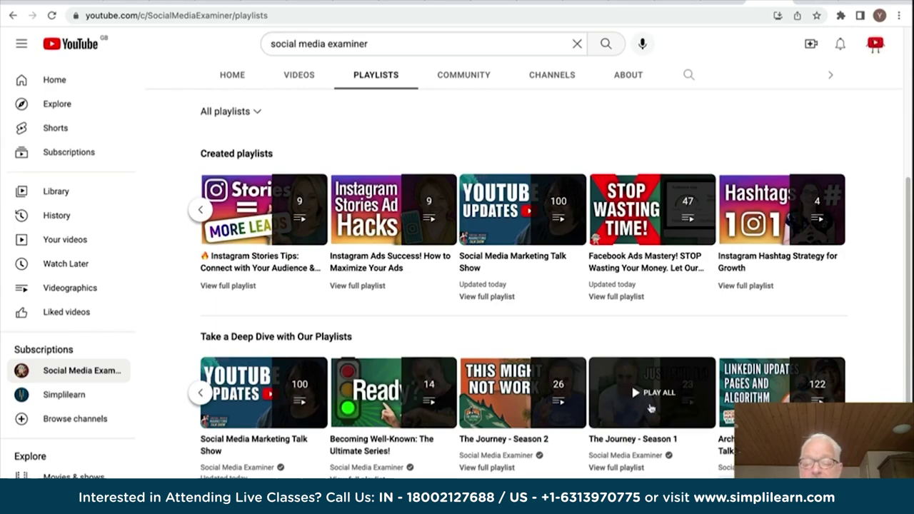
pyautogui.click(626, 418)
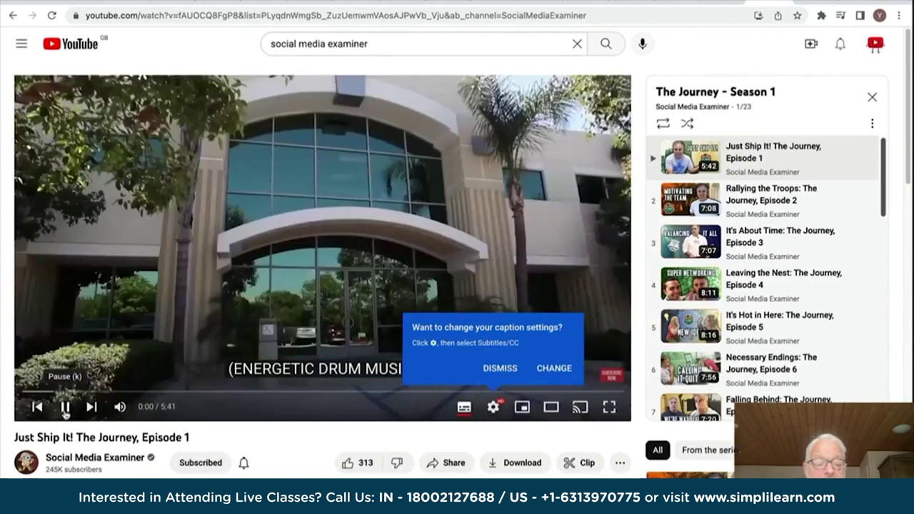
pyautogui.click(64, 406)
pyautogui.scroll(-3, 246, 464)
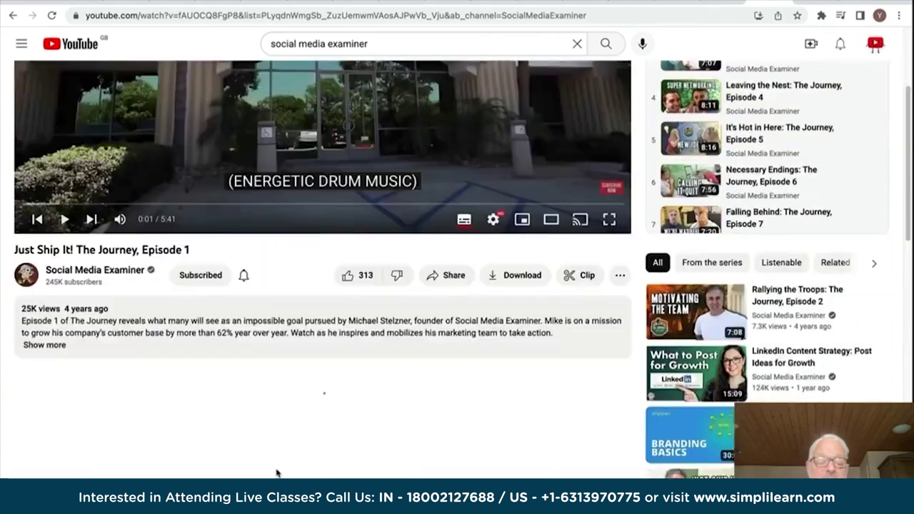
pyautogui.scroll(3, 271, 459)
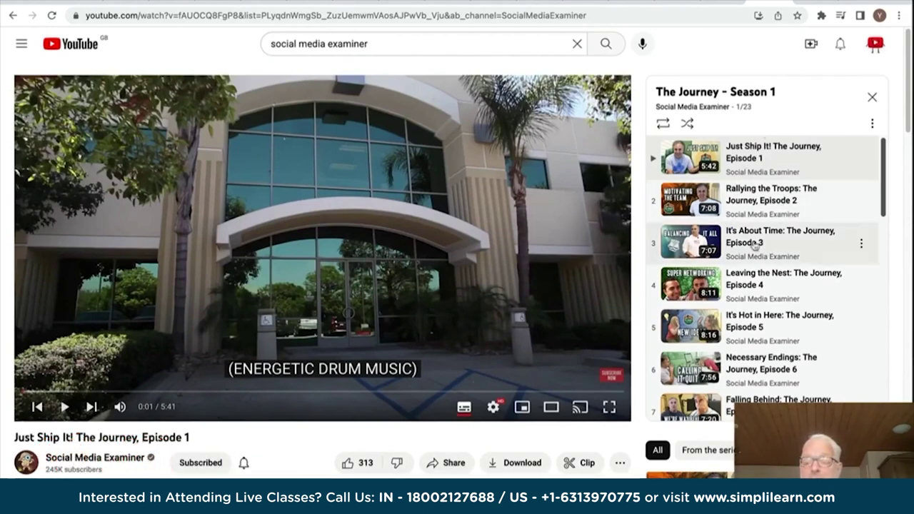
pyautogui.scroll(-2, 763, 294)
pyautogui.scroll(-4, 764, 294)
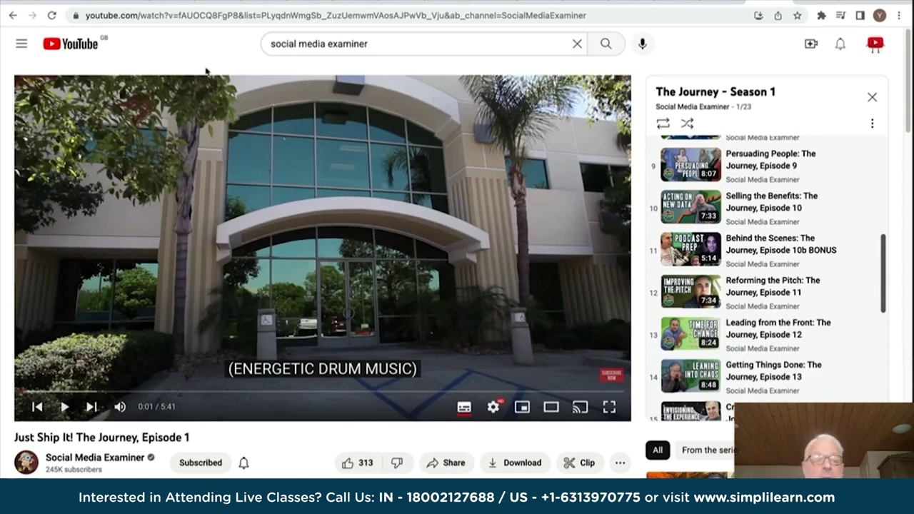
# - Switch back to the MarcTube channel page, pause the featured video and view its playlists and uploads
pyautogui.click(874, 44)
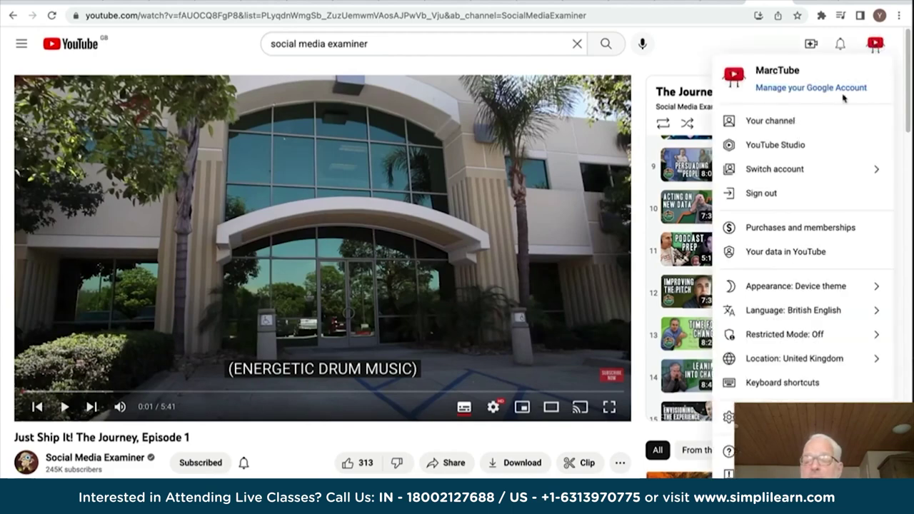
pyautogui.click(770, 123)
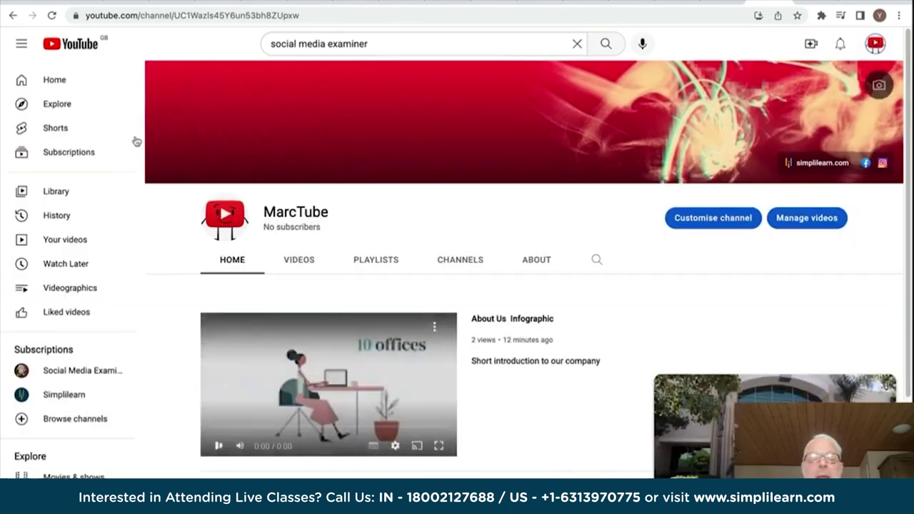
pyautogui.click(219, 446)
pyautogui.scroll(-3, 219, 446)
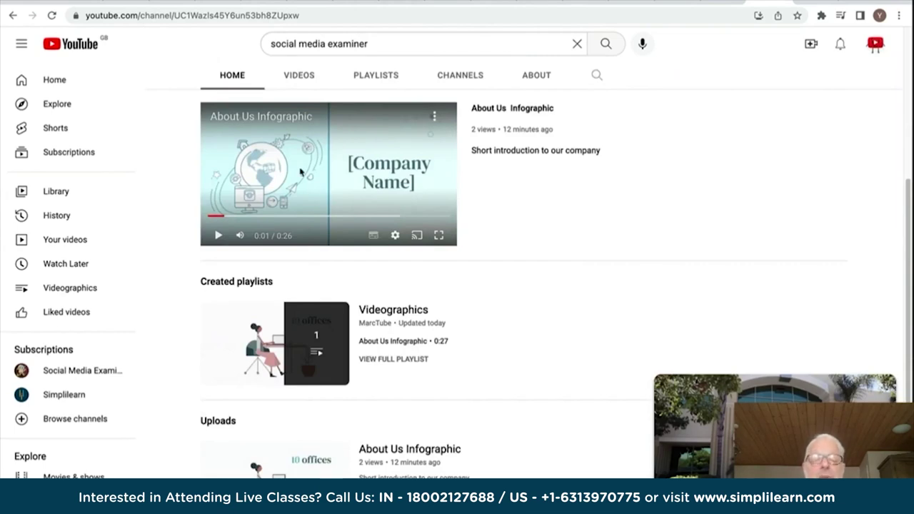
# - Open the About Us Infographic video from the uploads, pause it and check the description below the player
pyautogui.click(391, 451)
pyautogui.click(35, 404)
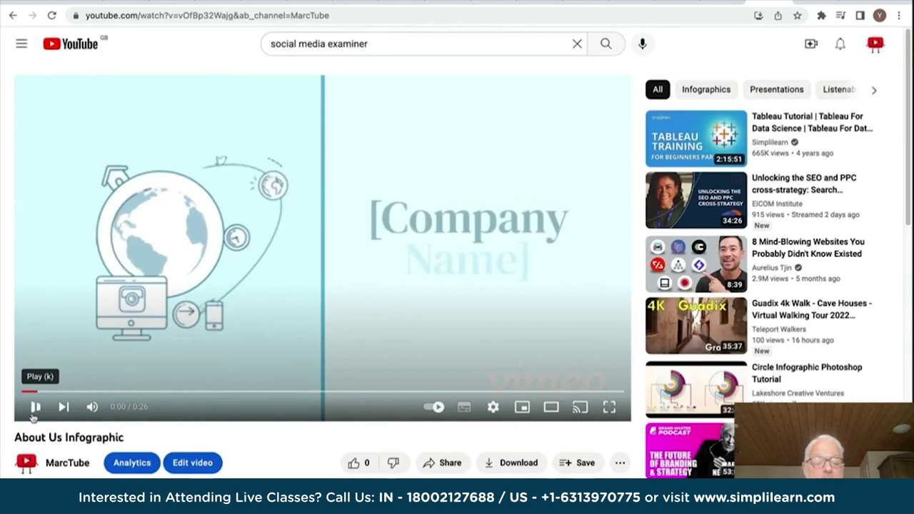
pyautogui.scroll(-3, 131, 257)
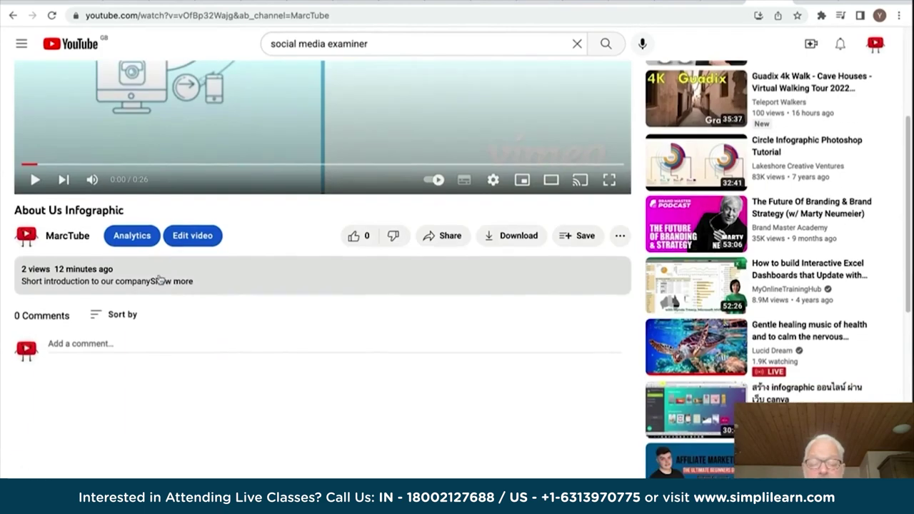
# - Open the sharing options of the About Us Infographic video, highlight its share link, and select its full embed code
pyautogui.click(442, 235)
pyautogui.click(327, 308)
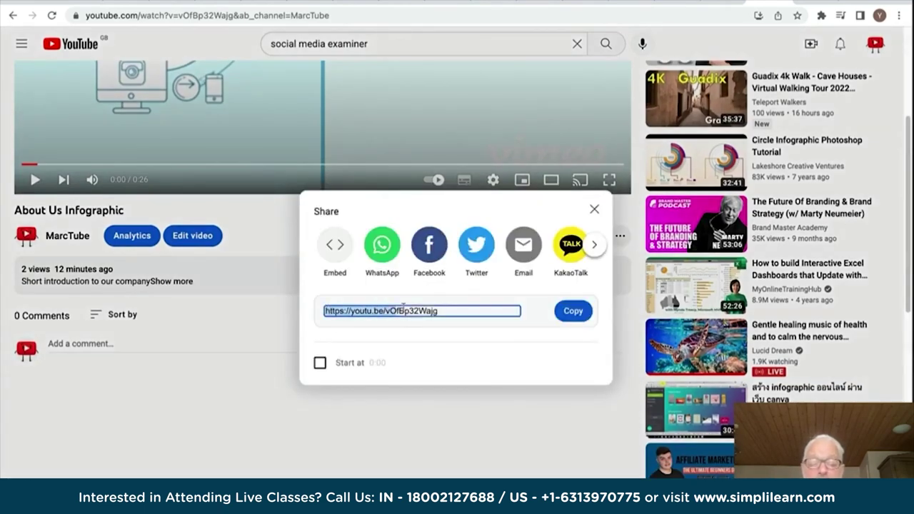
pyautogui.moveTo(324, 309); pyautogui.dragTo(443, 311)
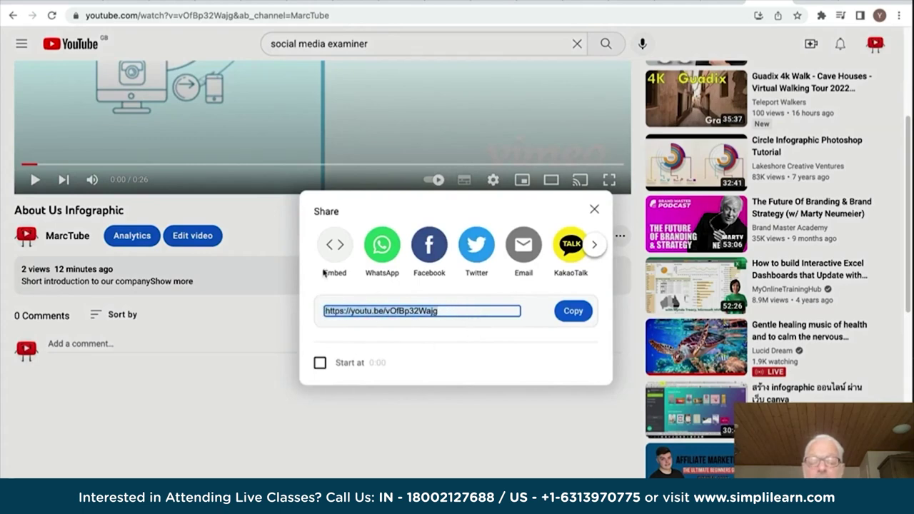
pyautogui.click(333, 245)
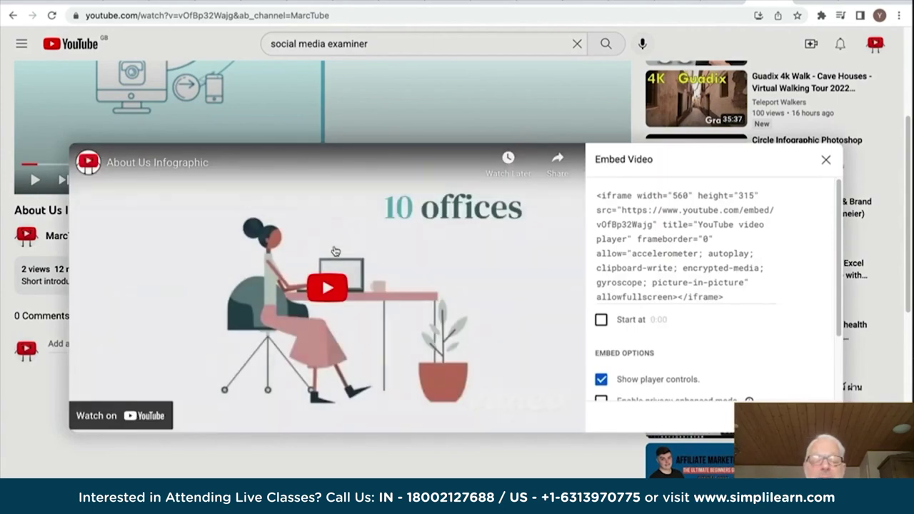
pyautogui.moveTo(596, 195); pyautogui.dragTo(744, 299)
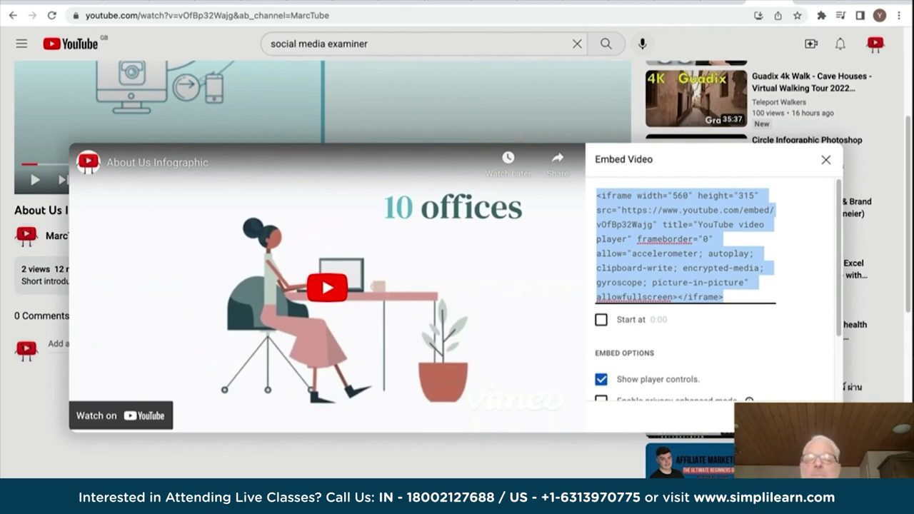
# - Switch to the YouTube Studio dashboard, open the MarcTube channel page from it, pause the featured video and view the playlists and uploads
pyautogui.click(722, 1)
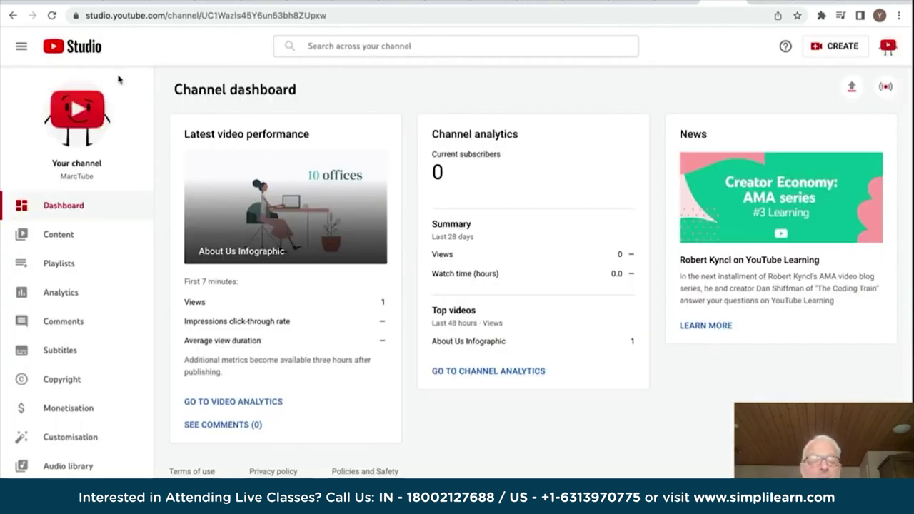
pyautogui.click(85, 108)
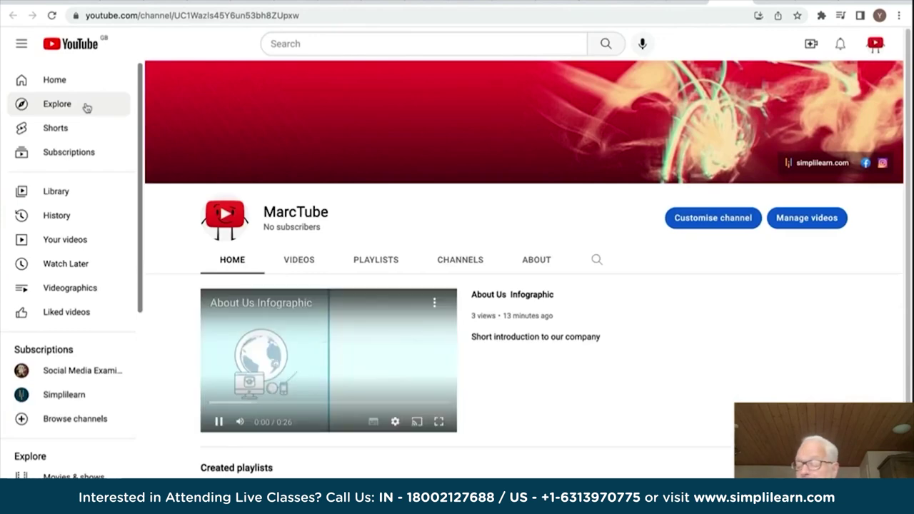
pyautogui.click(218, 423)
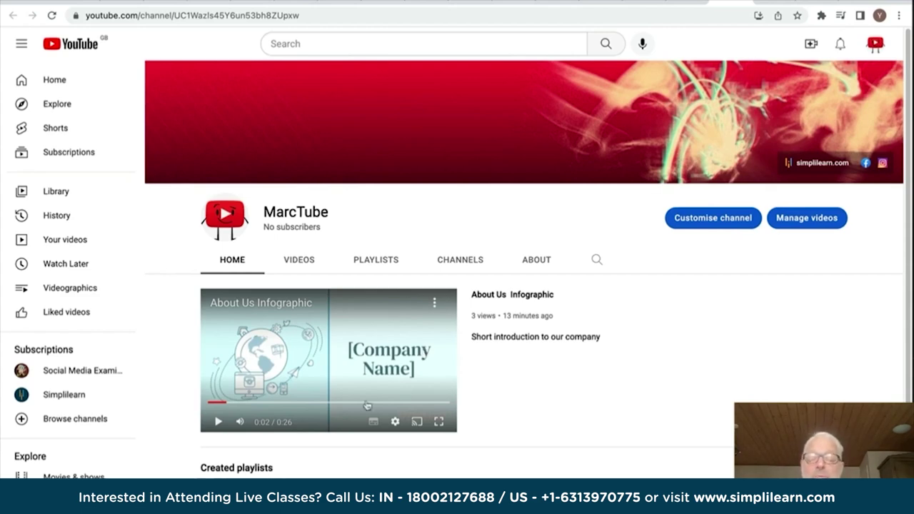
pyautogui.scroll(-3, 542, 410)
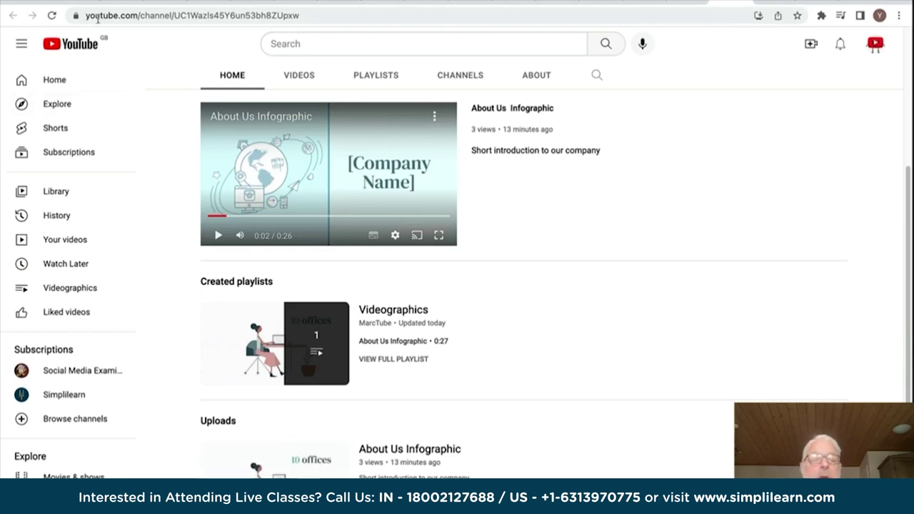
# - Go to the YouTube home page, open your own channel through the account options, and pause the featured video
pyautogui.click(66, 45)
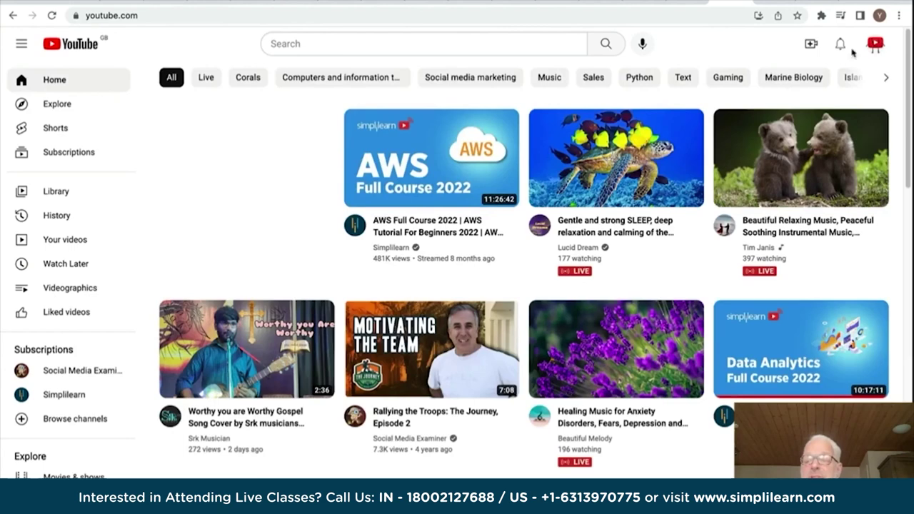
pyautogui.click(875, 44)
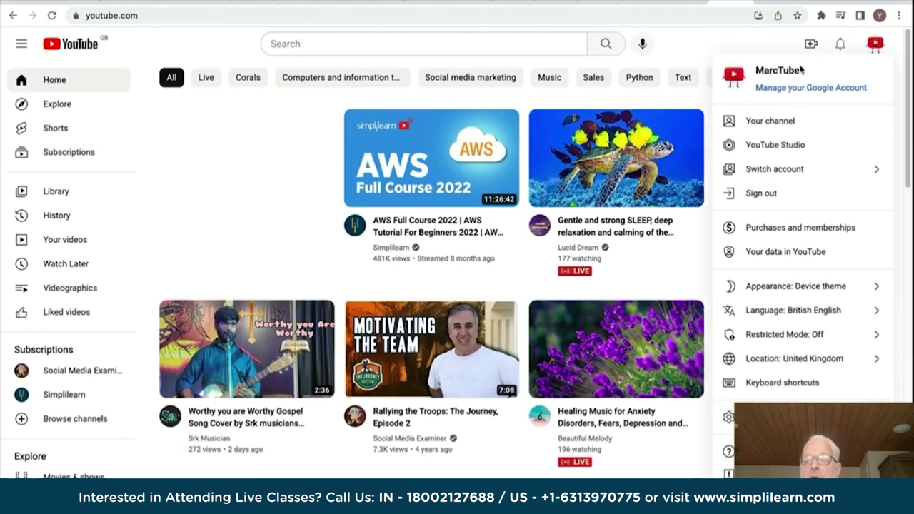
pyautogui.click(771, 123)
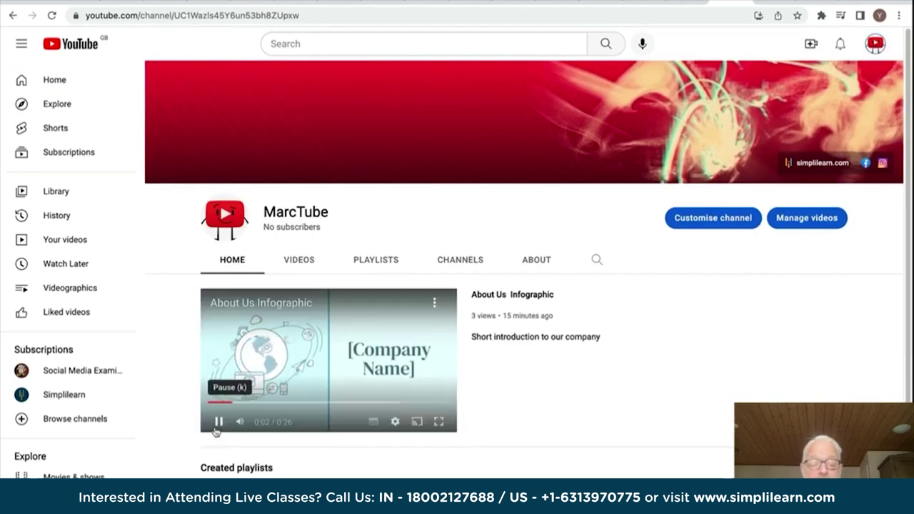
pyautogui.click(217, 423)
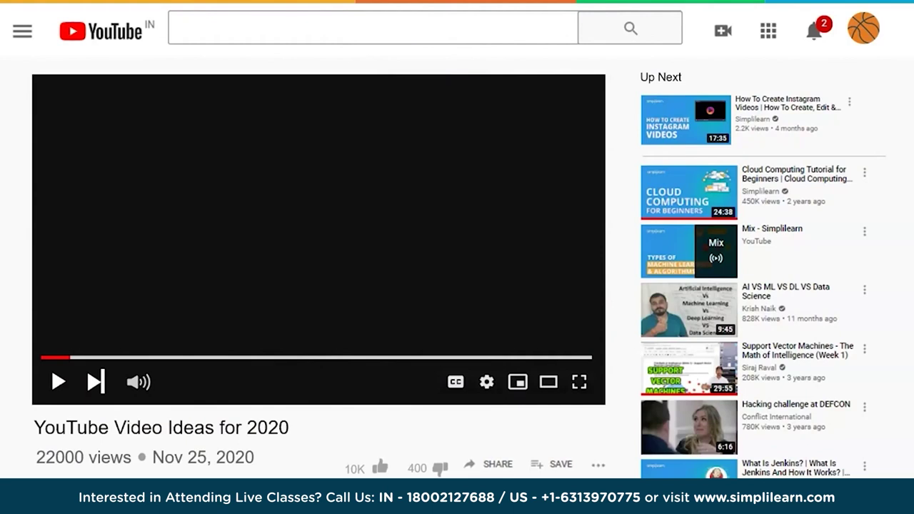
pyautogui.click(580, 383)
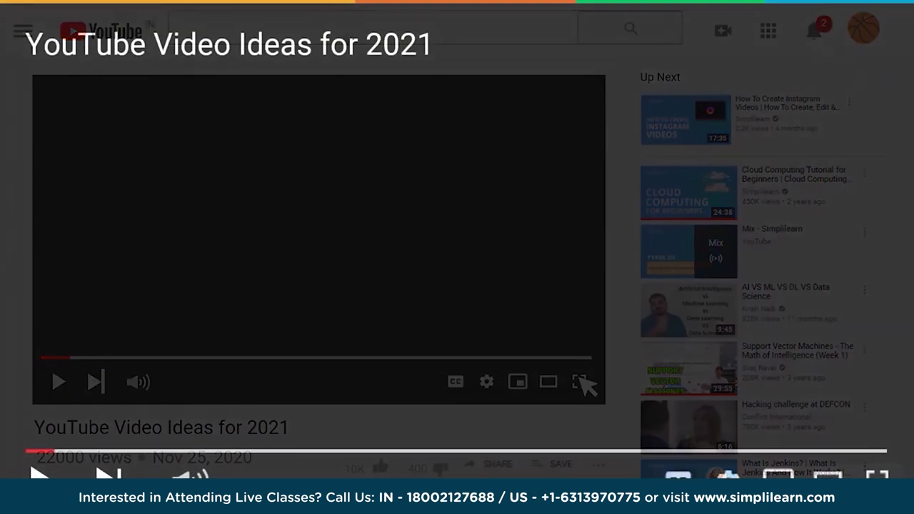
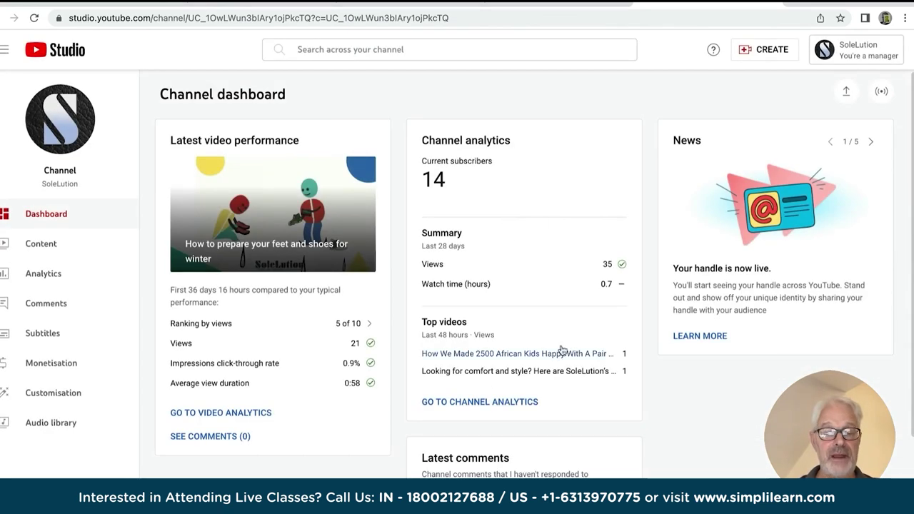
# - In the SoleLution channel content, open the details of "How We Made 2500 African Kids Happy With A Pair Of Shoes." and highlight the title
pyautogui.click(41, 244)
pyautogui.scroll(-4, 738, 375)
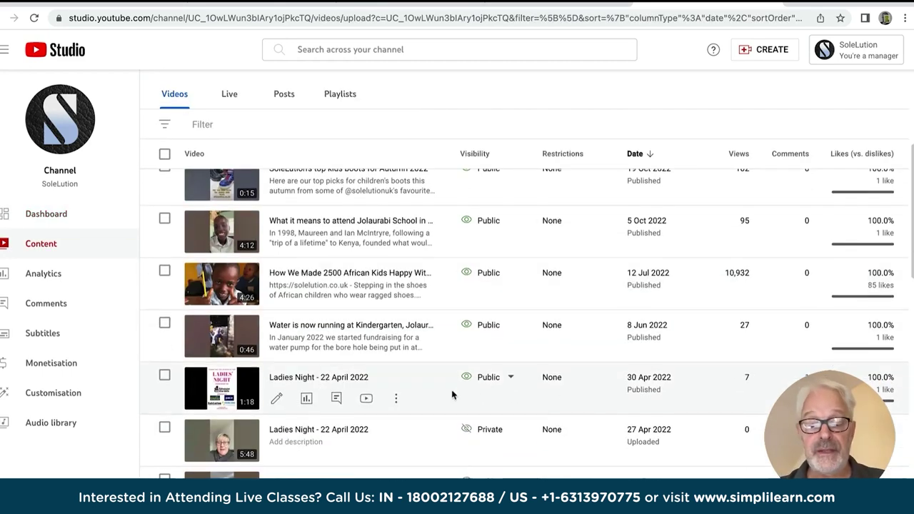
pyautogui.click(315, 274)
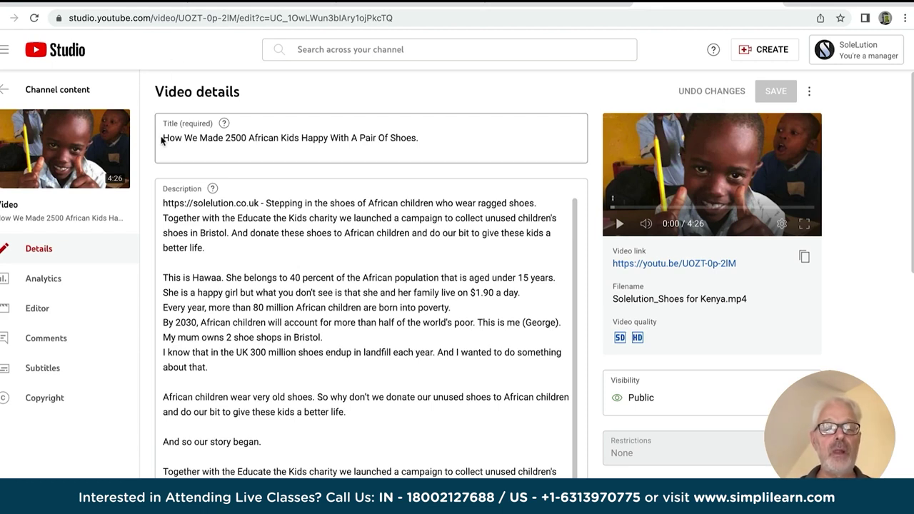
pyautogui.moveTo(162, 136); pyautogui.dragTo(411, 146)
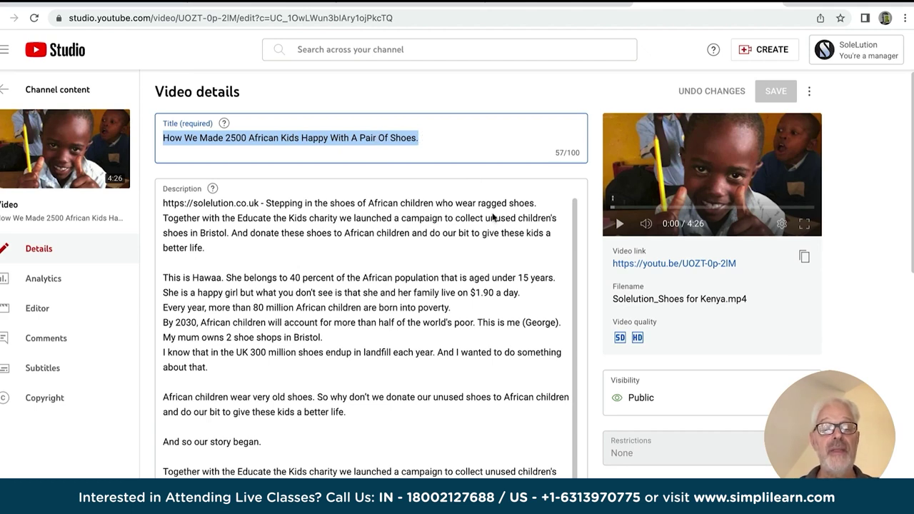
pyautogui.click(303, 206)
pyautogui.scroll(-2, 280, 279)
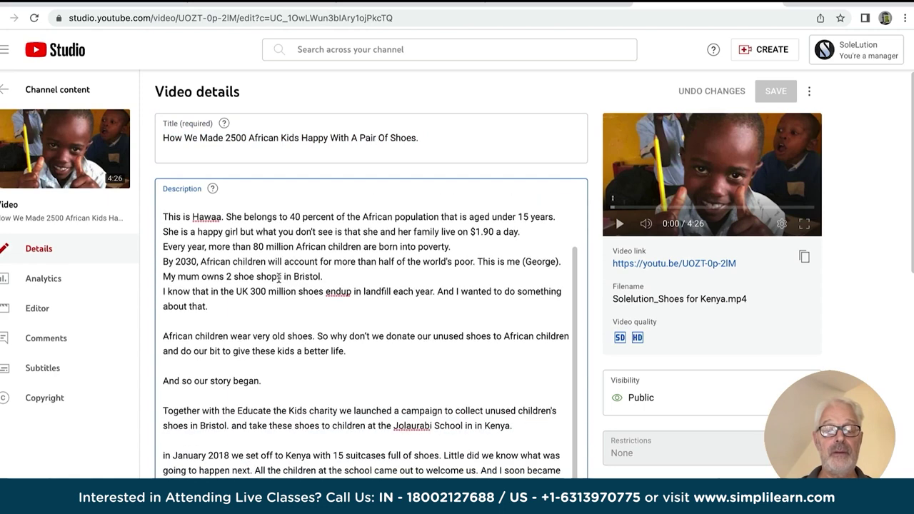
pyautogui.scroll(2, 280, 279)
pyautogui.scroll(-2, 321, 305)
pyautogui.scroll(2, 307, 286)
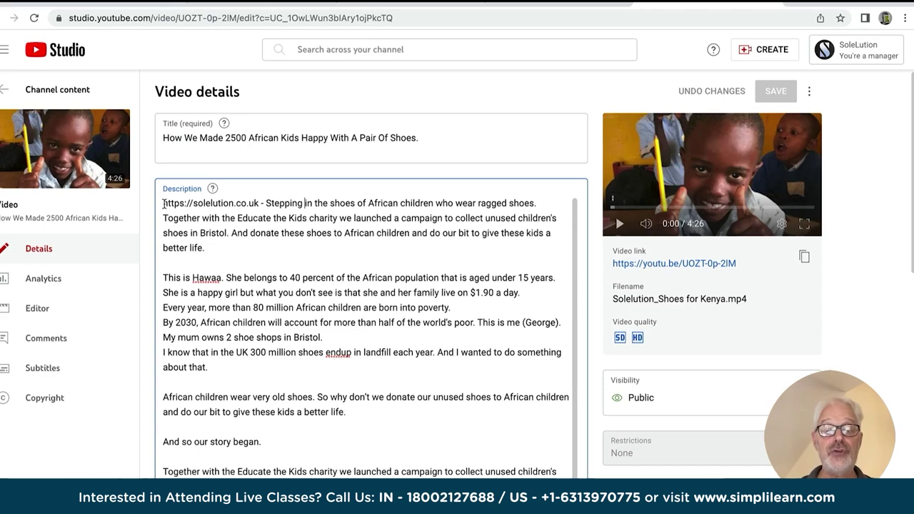
pyautogui.scroll(-5, 280, 292)
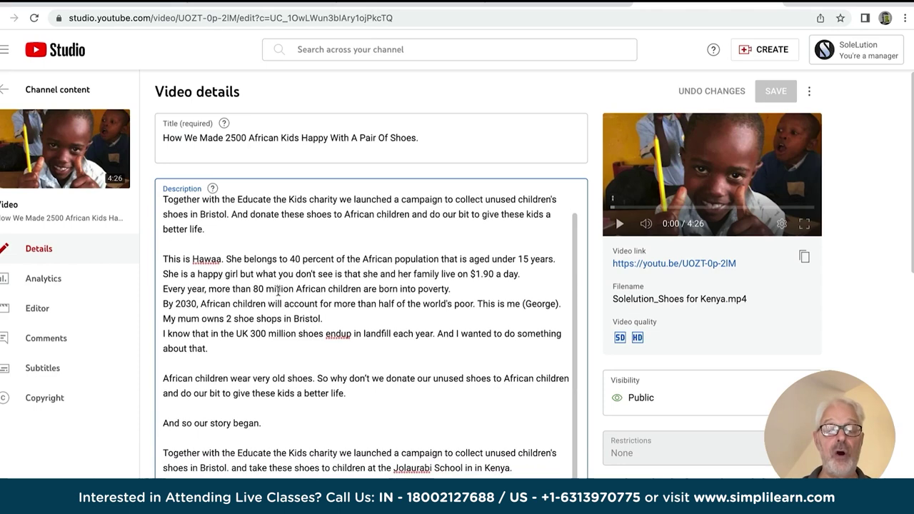
pyautogui.scroll(-1, 277, 291)
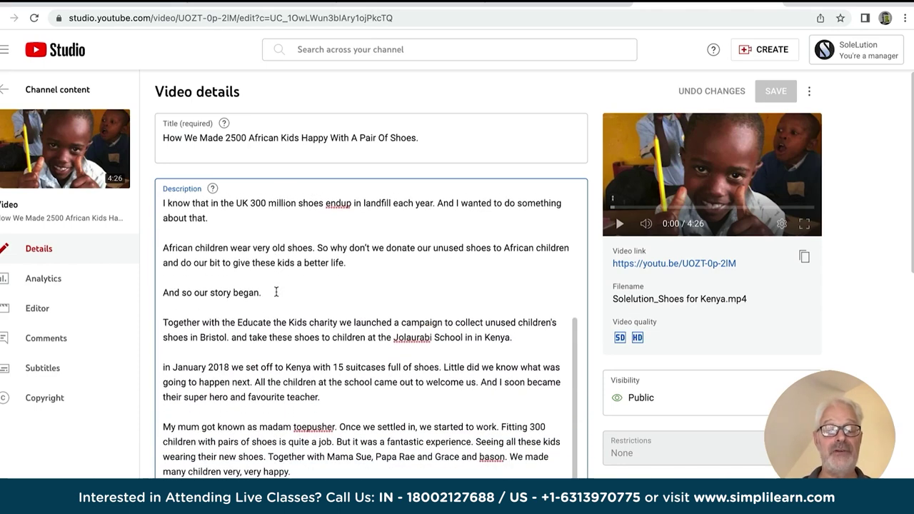
pyautogui.scroll(5, 274, 291)
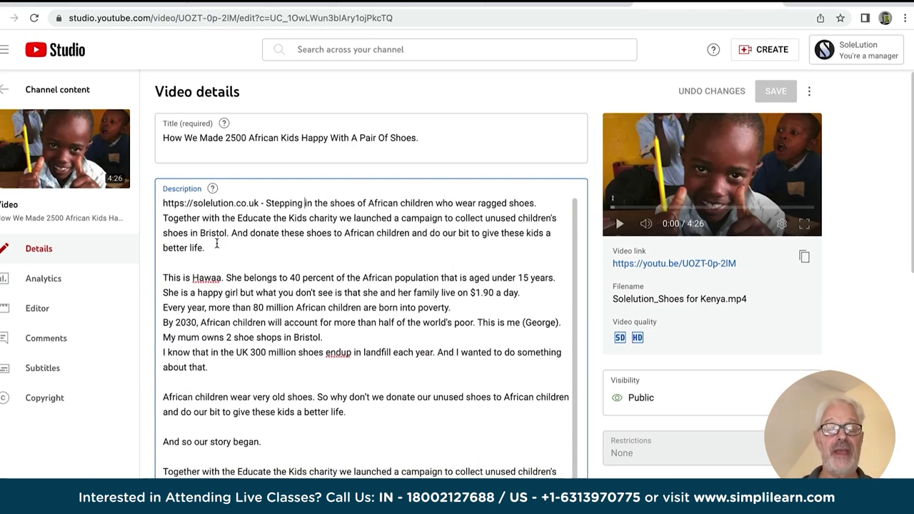
pyautogui.moveTo(163, 202); pyautogui.dragTo(253, 204)
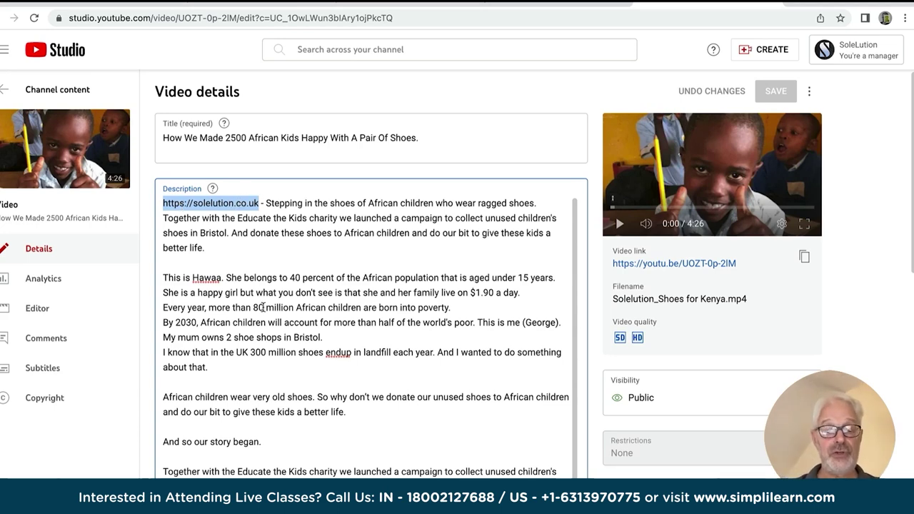
pyautogui.scroll(-3, 286, 314)
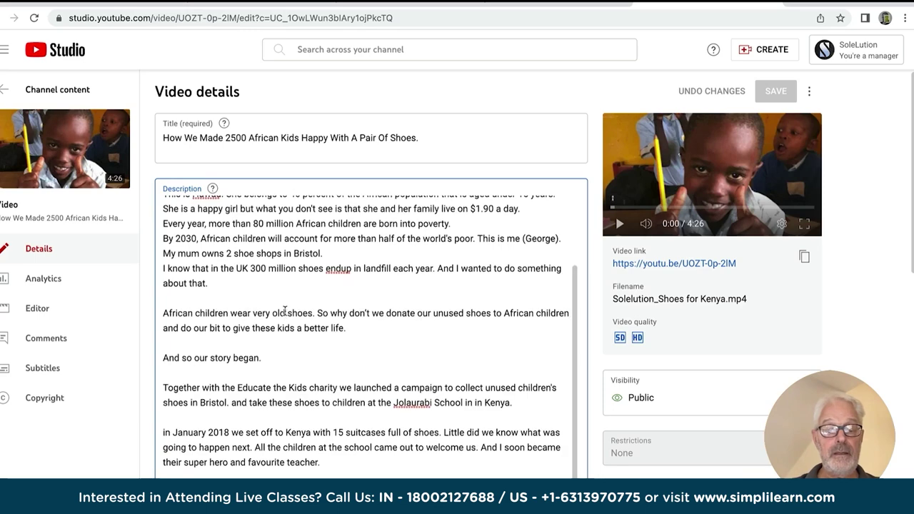
pyautogui.scroll(3, 285, 311)
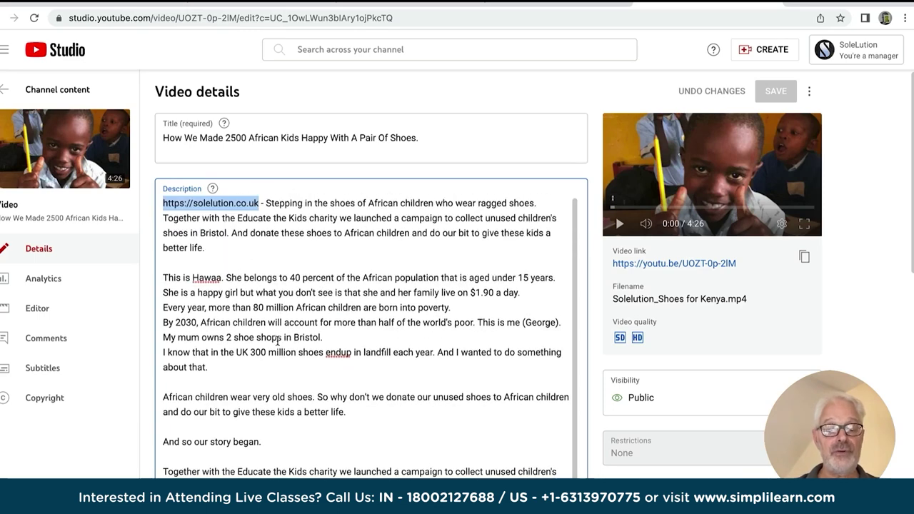
# - Examine the end of the description and the thumbnail, playlist and audience settings of the video
pyautogui.scroll(-5, 275, 340)
pyautogui.scroll(-5, 842, 263)
pyautogui.scroll(-4, 870, 256)
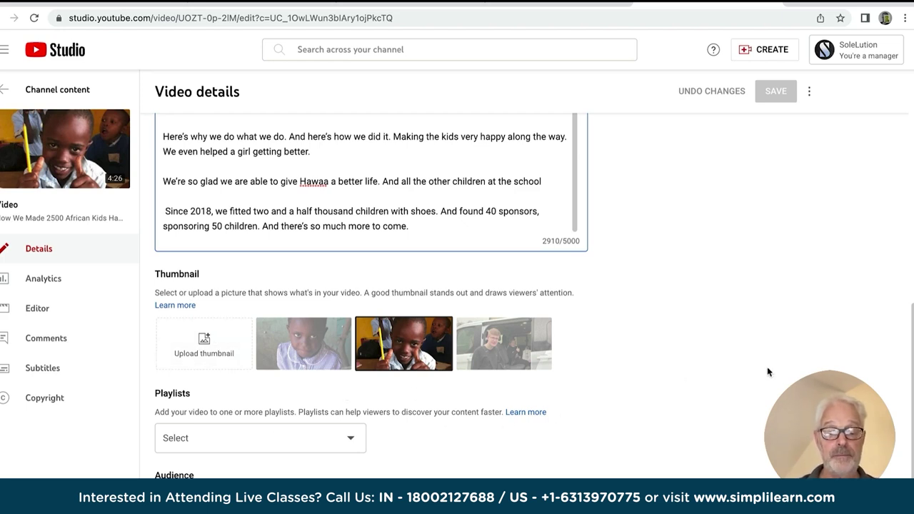
pyautogui.scroll(-3, 769, 368)
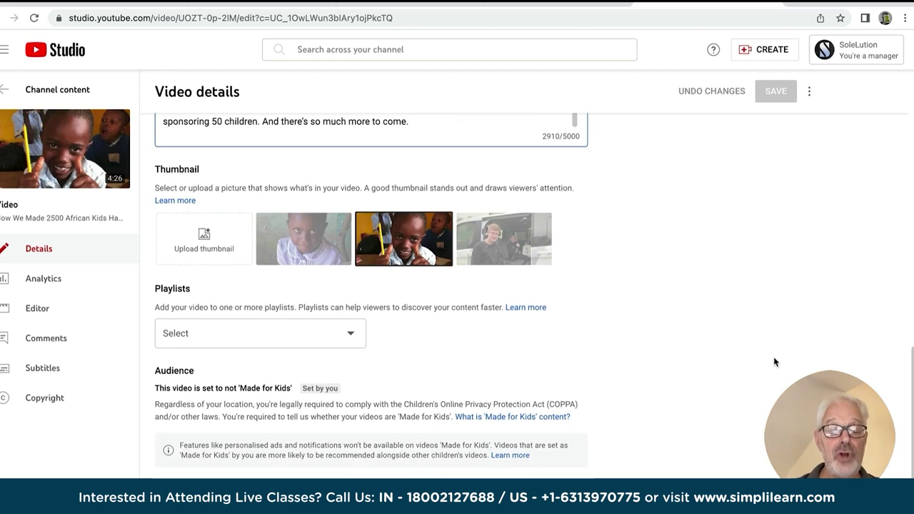
pyautogui.scroll(-1, 773, 354)
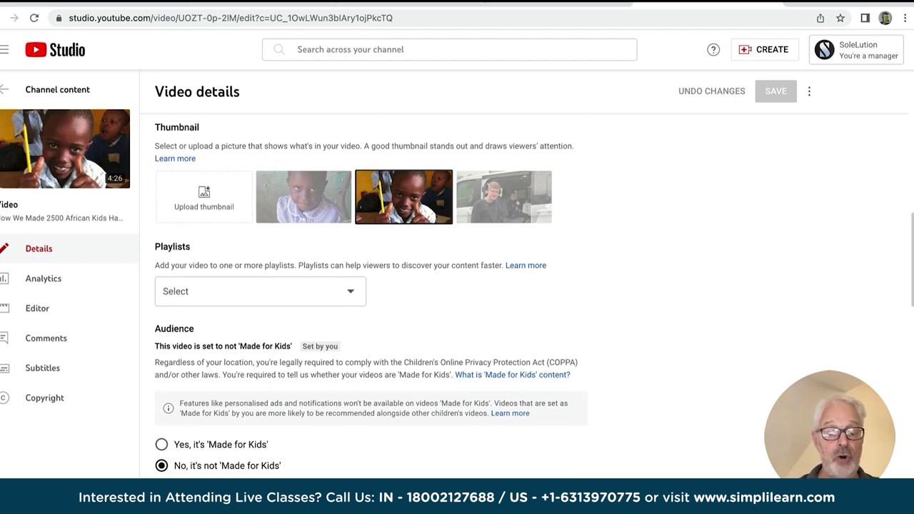
# - Review the video's paid promotion, chapters, places, tags, language, recording and licence settings, and return to the title and description
pyautogui.scroll(-10, 740, 420)
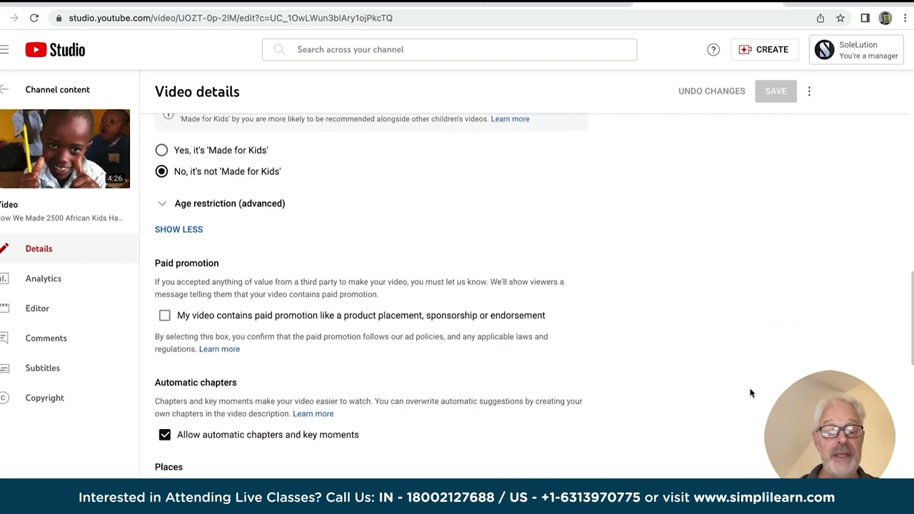
pyautogui.scroll(-3, 752, 392)
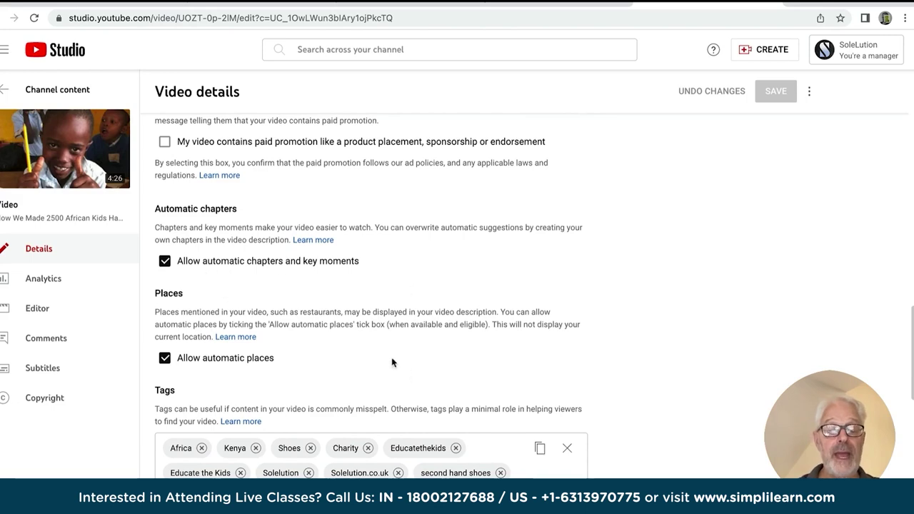
pyautogui.scroll(-1, 404, 371)
pyautogui.scroll(-2, 403, 370)
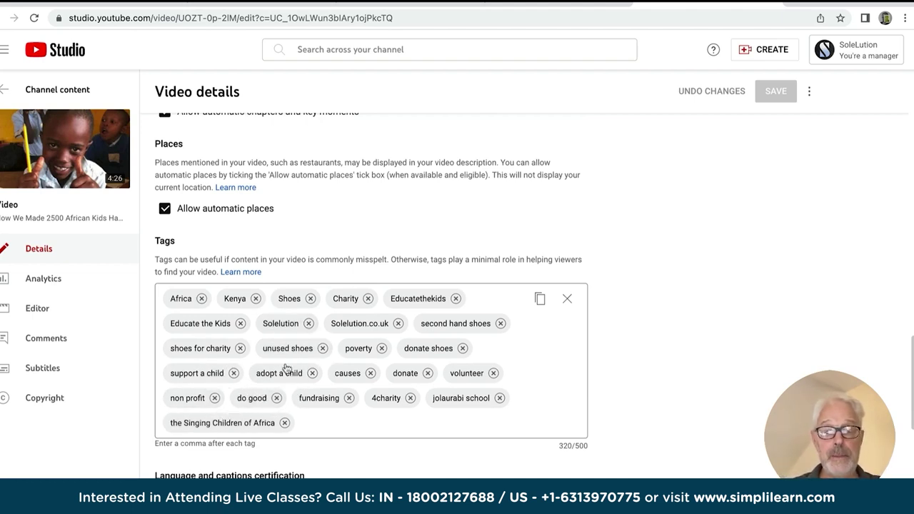
pyautogui.scroll(-5, 419, 387)
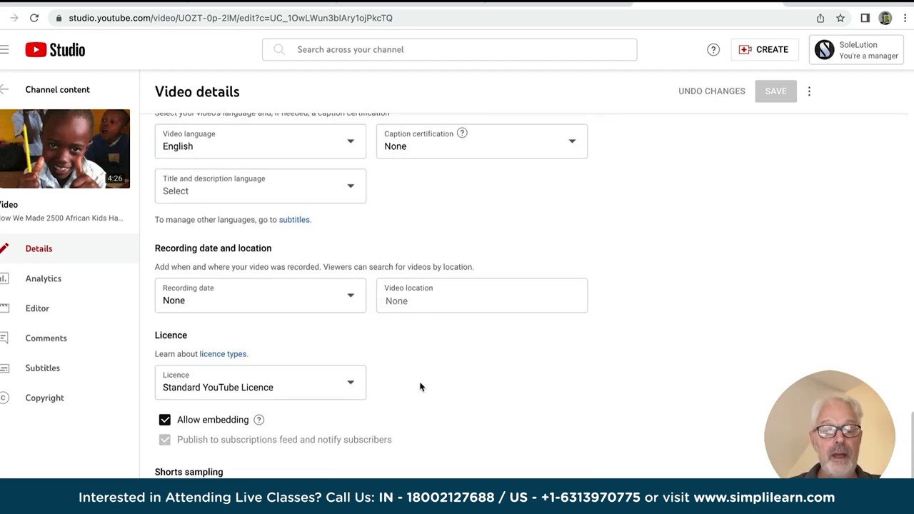
pyautogui.scroll(-1, 419, 386)
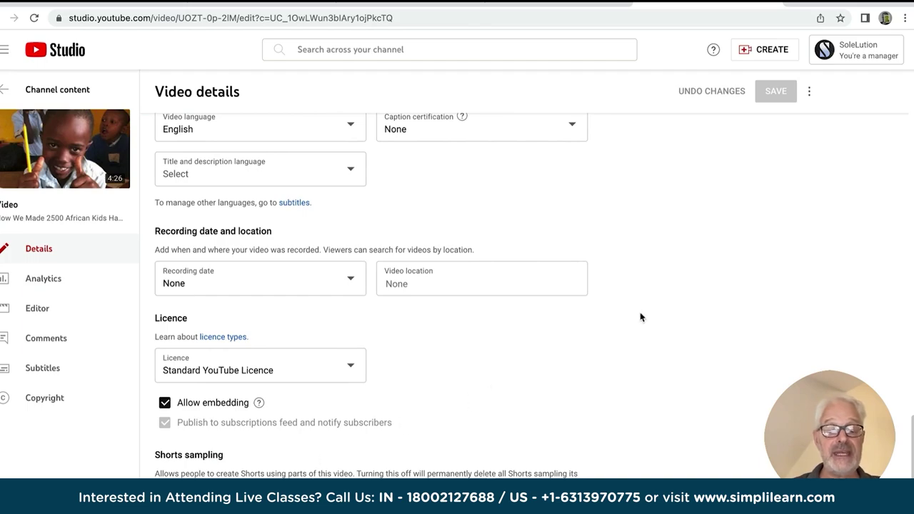
pyautogui.scroll(15, 639, 316)
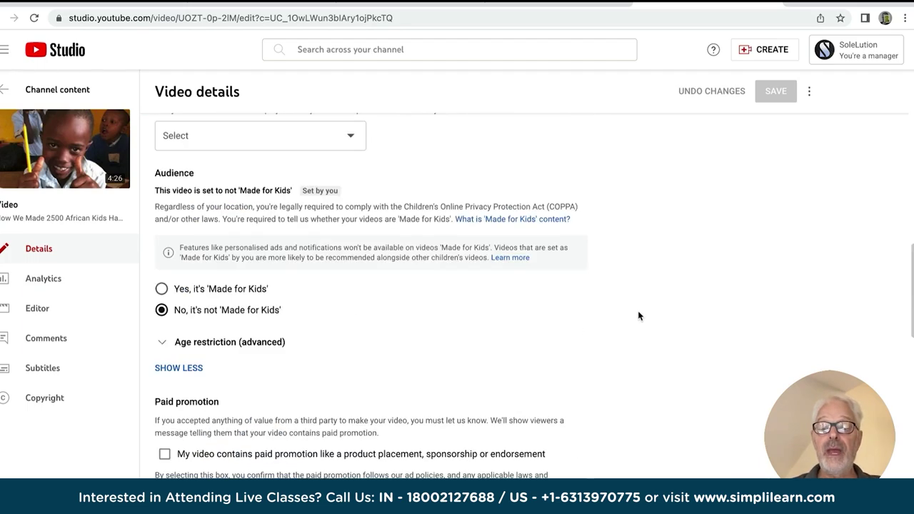
pyautogui.scroll(3, 638, 315)
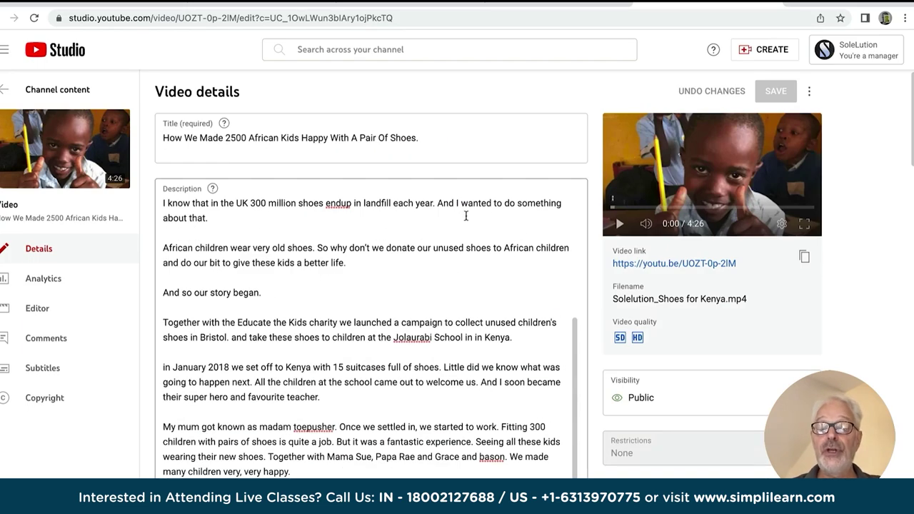
# - Open the English subtitles of the SoleLution video and examine the caption texts and their timings
pyautogui.scroll(-3, 718, 349)
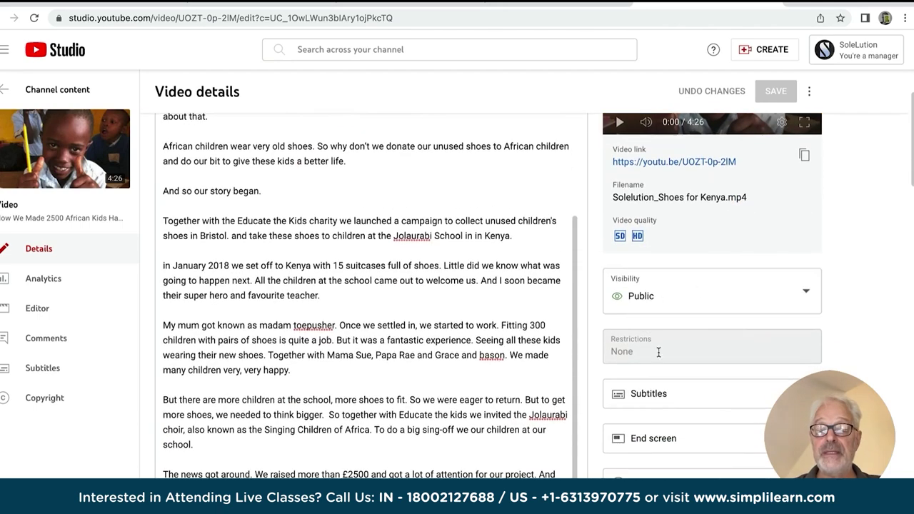
pyautogui.scroll(-2, 707, 398)
pyautogui.scroll(-1, 707, 398)
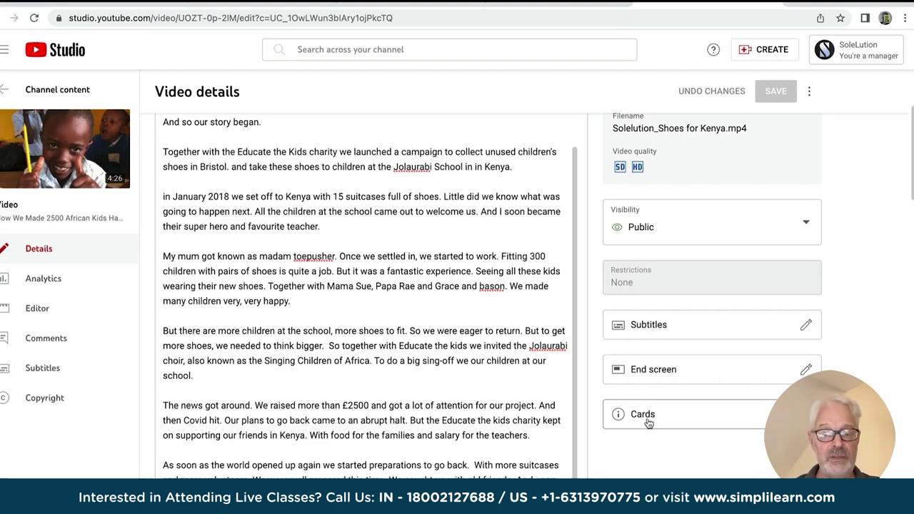
pyautogui.click(646, 325)
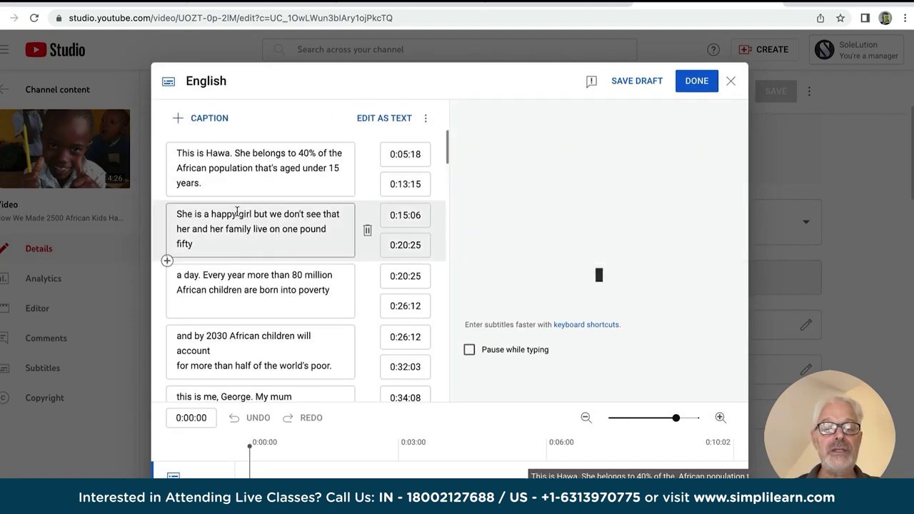
pyautogui.scroll(-3, 265, 264)
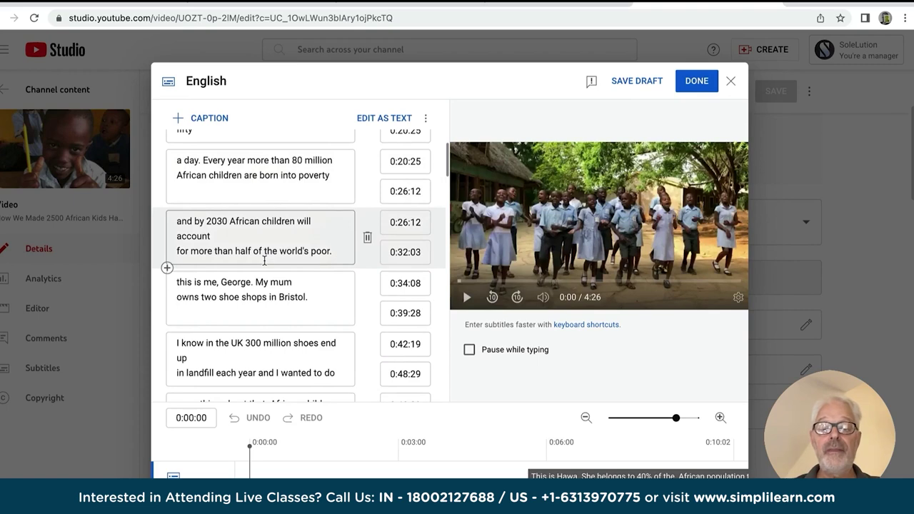
pyautogui.scroll(-2, 264, 261)
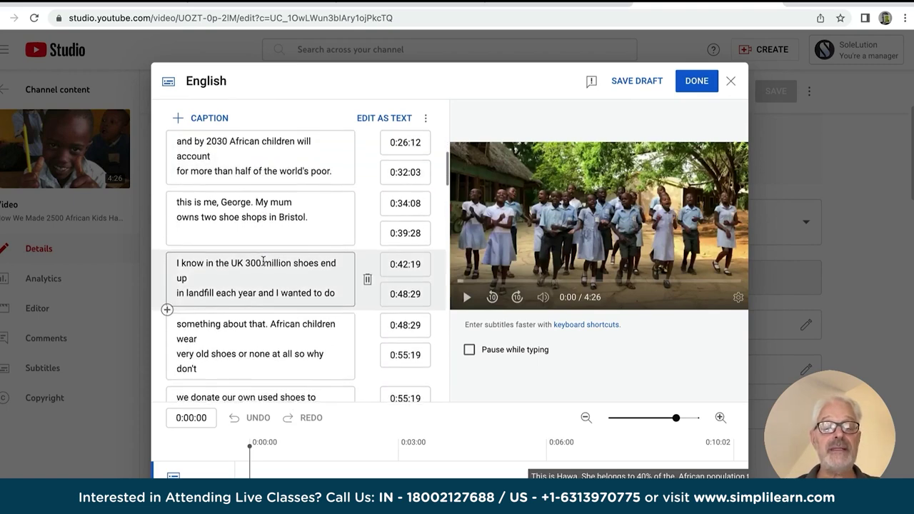
pyautogui.scroll(-1, 263, 261)
pyautogui.scroll(-5, 263, 262)
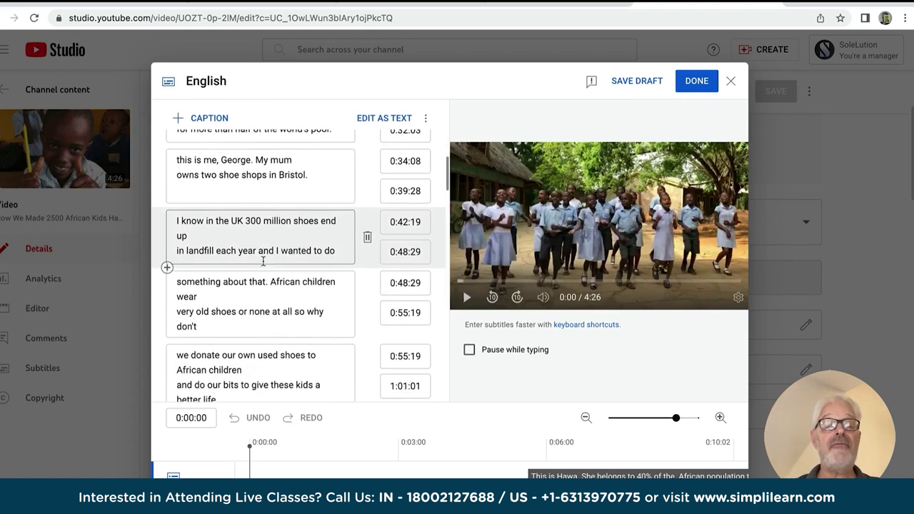
pyautogui.scroll(-1, 263, 261)
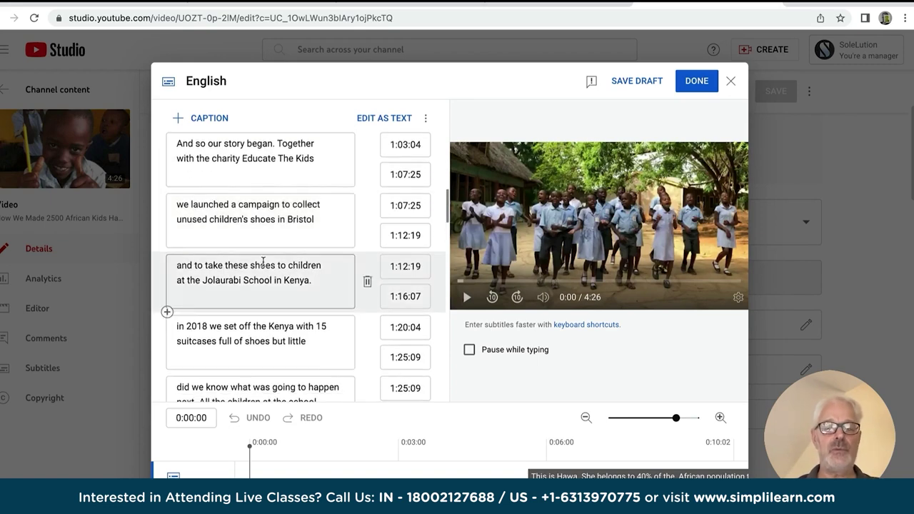
pyautogui.scroll(8, 262, 263)
pyautogui.scroll(1, 263, 259)
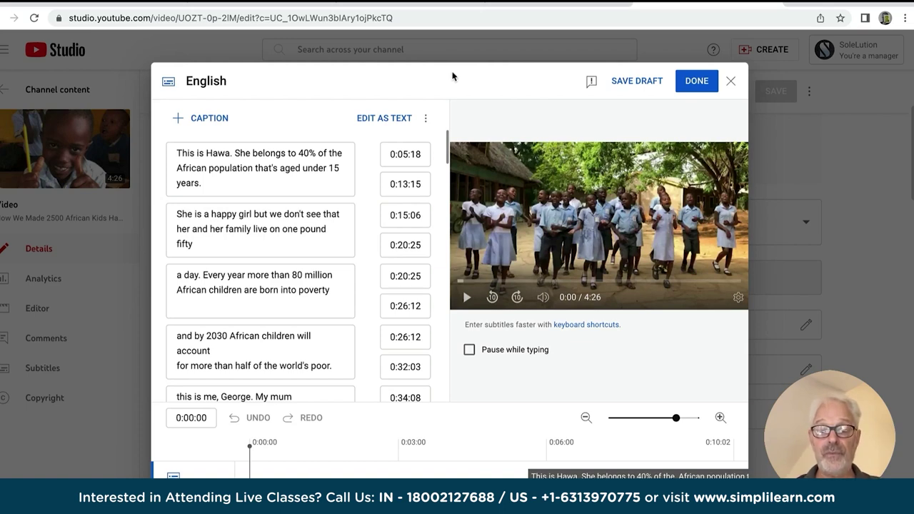
# - Play the opening of the video to check the captions on it, pause it and close the subtitle editor
pyautogui.click(473, 298)
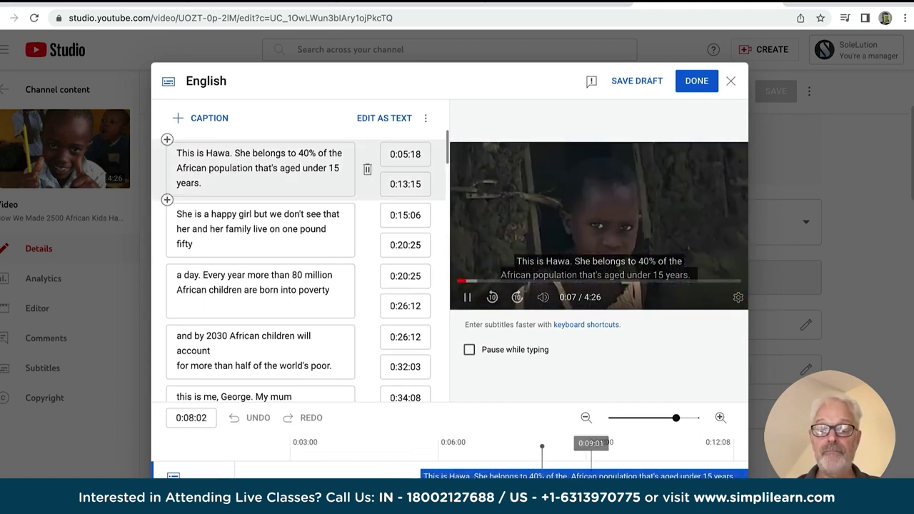
pyautogui.click(467, 298)
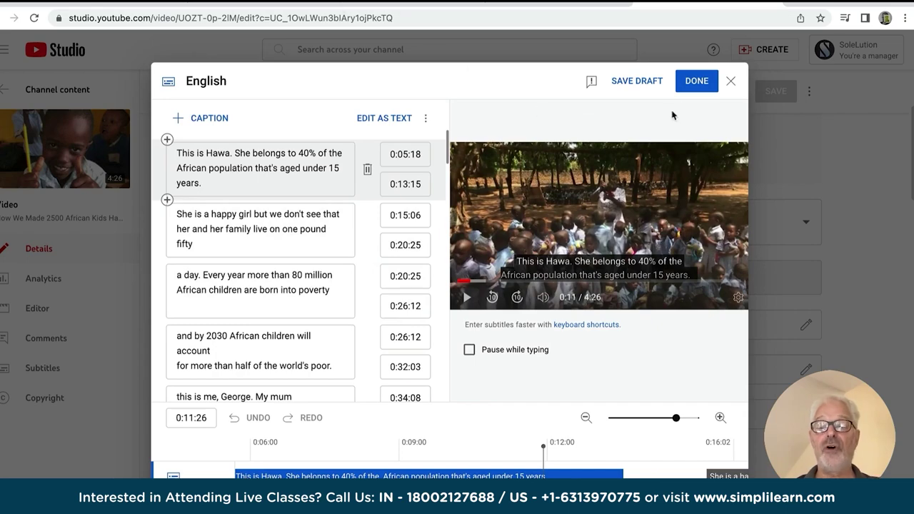
pyautogui.click(730, 82)
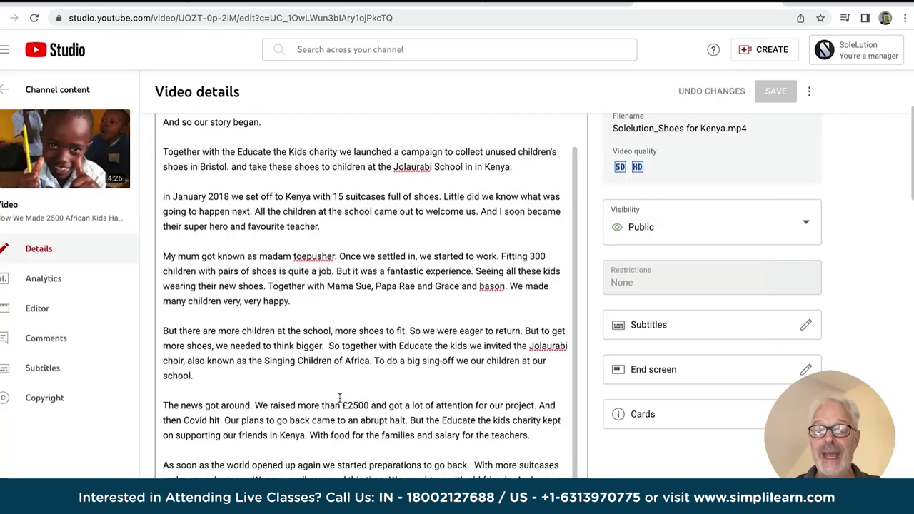
# - Inspect the video's end screen layouts and the videos available for a video card, leaving both editors without adding anything
pyautogui.click(651, 369)
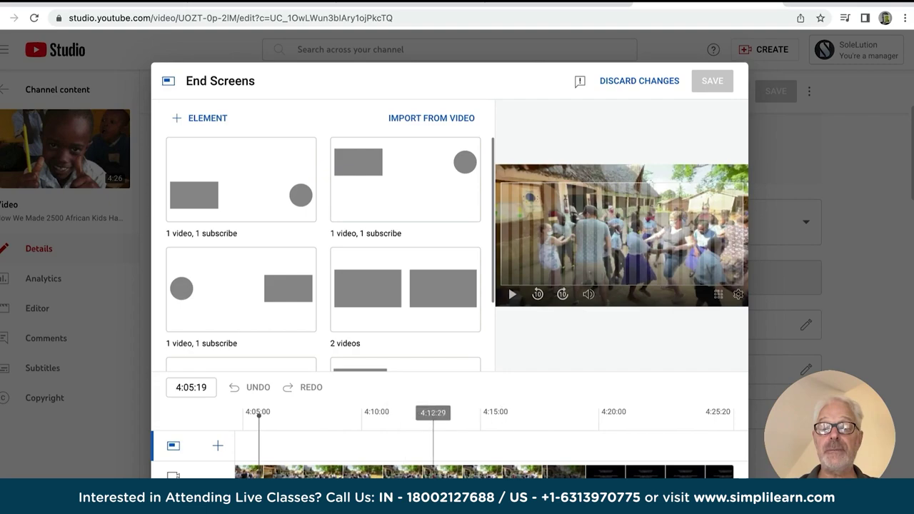
pyautogui.click(622, 83)
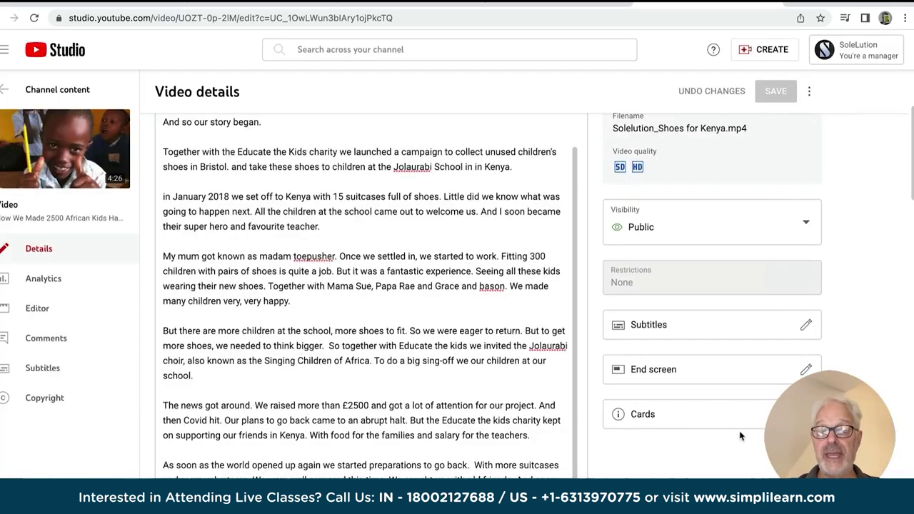
pyautogui.click(656, 420)
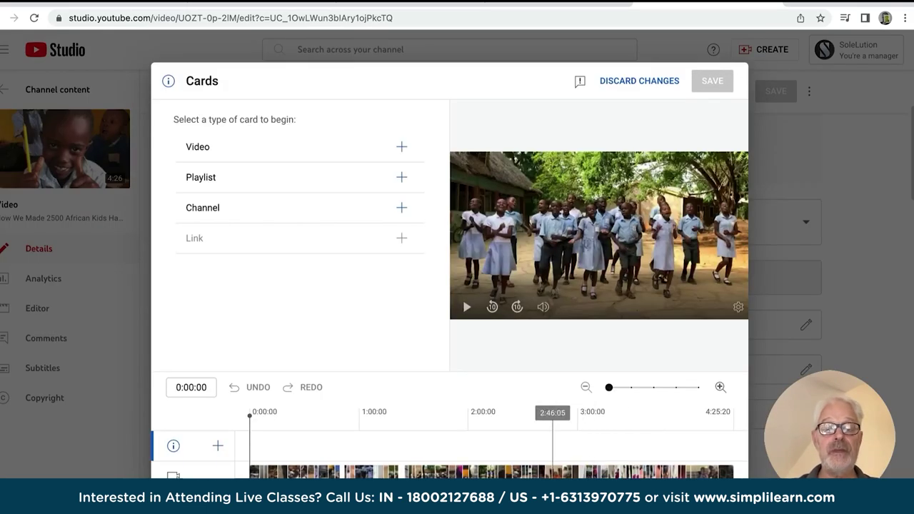
pyautogui.click(402, 146)
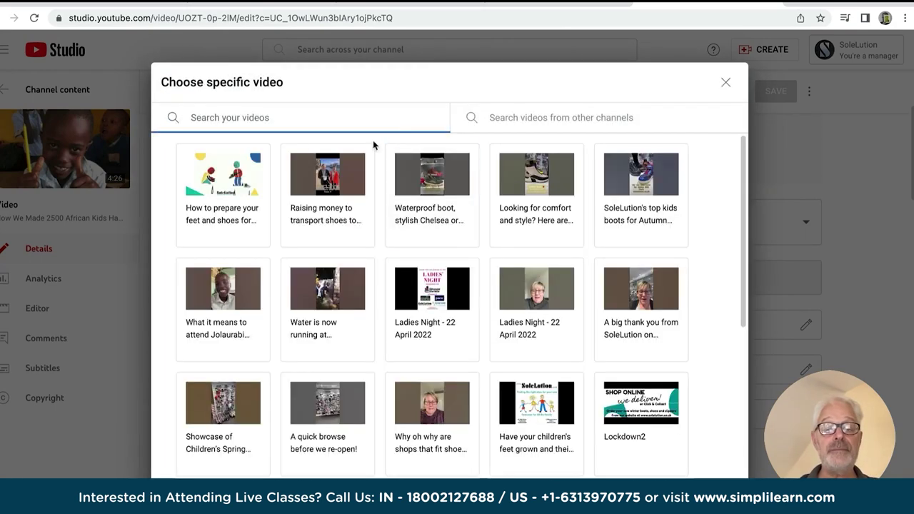
pyautogui.click(726, 81)
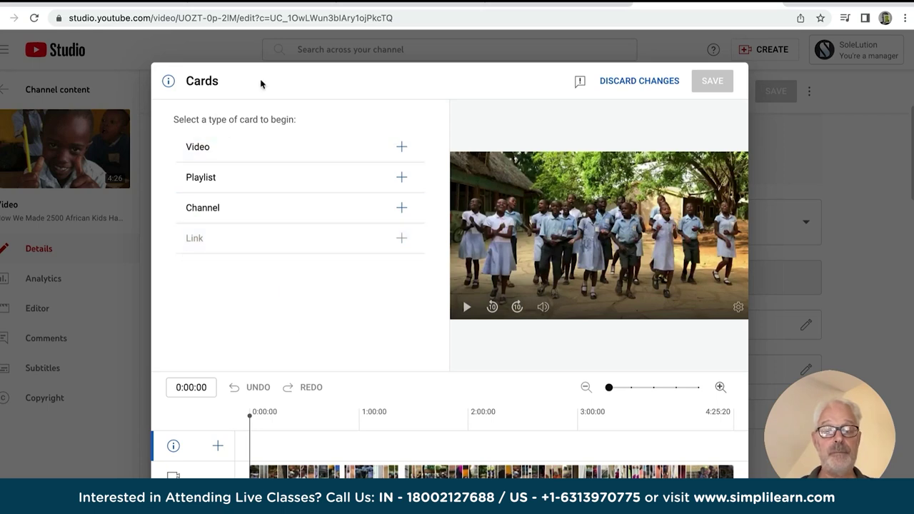
pyautogui.click(633, 82)
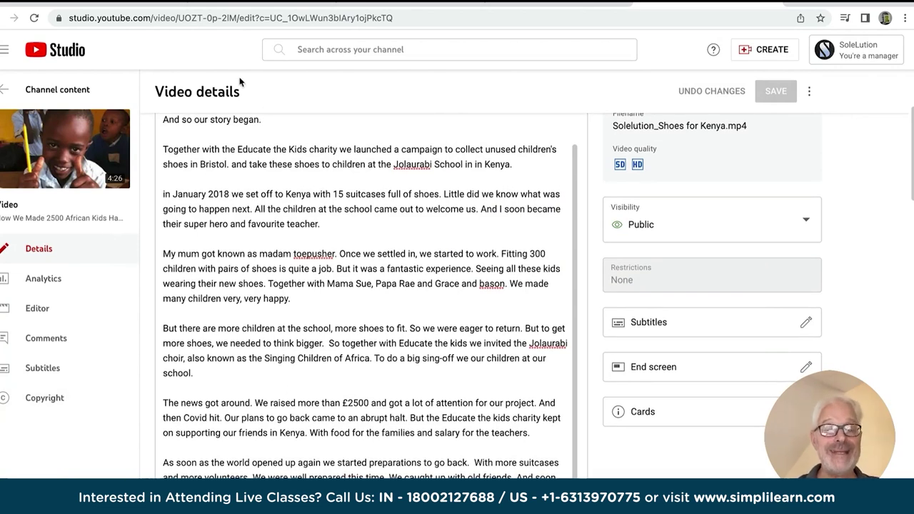
# - Go back over the video's description and title, and return to the SoleLution channel's list of videos
pyautogui.scroll(2, 368, 149)
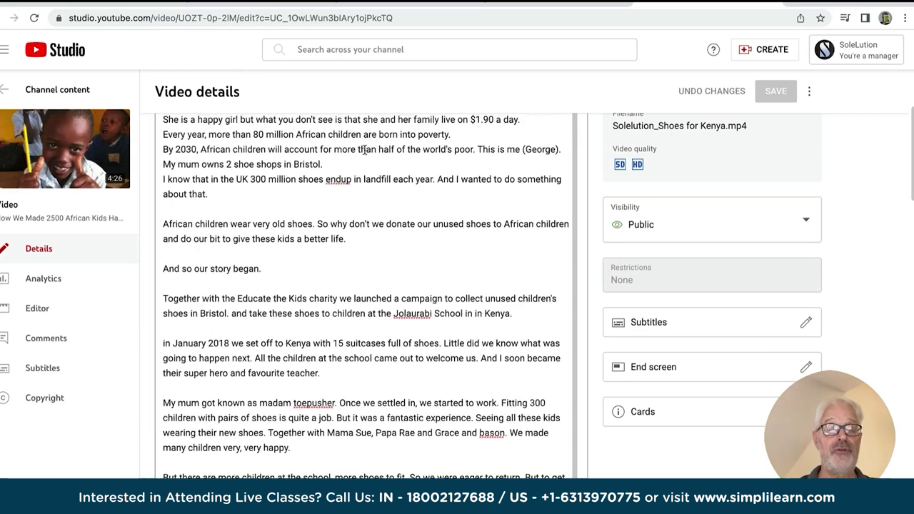
pyautogui.scroll(3, 366, 150)
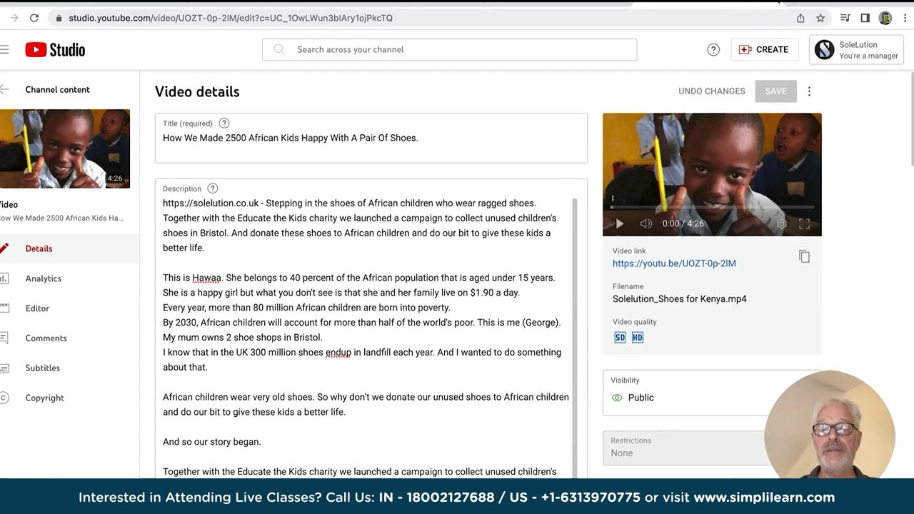
pyautogui.hotkey('alt', 'Left')
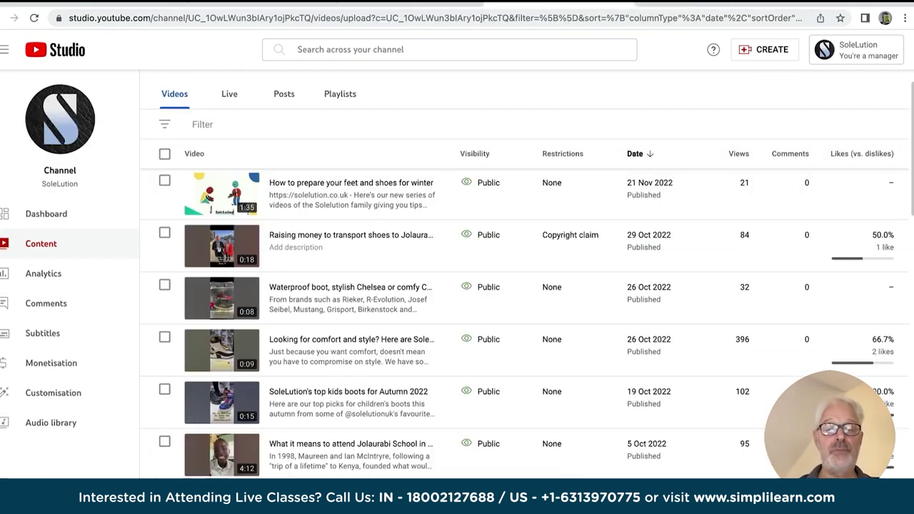
# - Switch to the "Youtube SEO Tips" Google Slides presentation and present the slide listing the YouTube SEO tools full screen
pyautogui.click(251, 3)
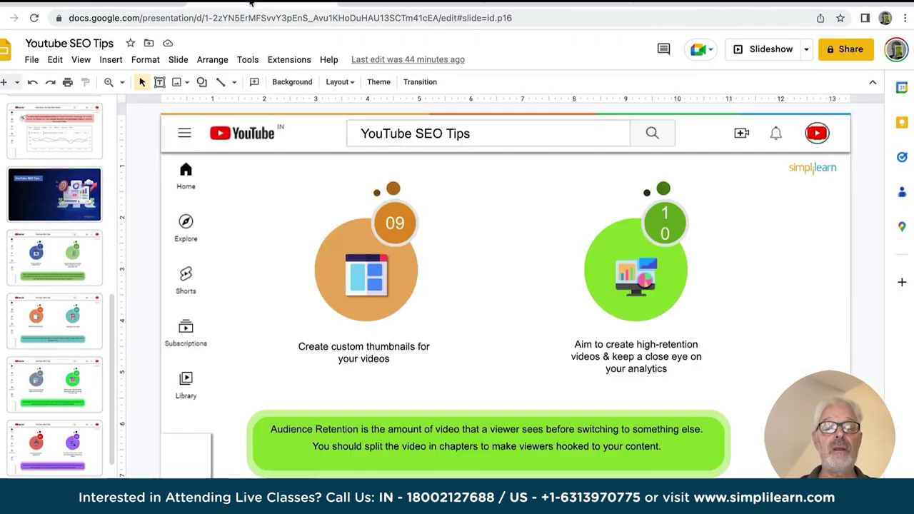
pyautogui.scroll(-3, 57, 414)
pyautogui.click(60, 461)
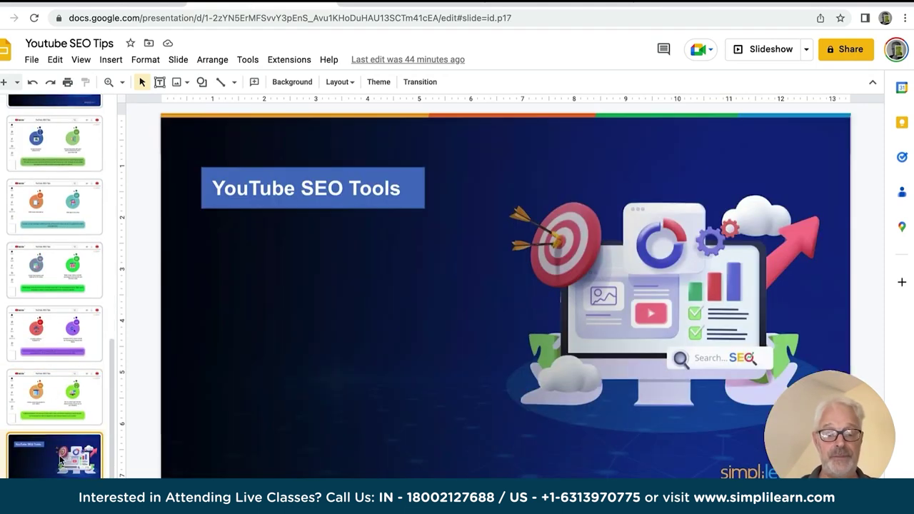
pyautogui.press('Down')
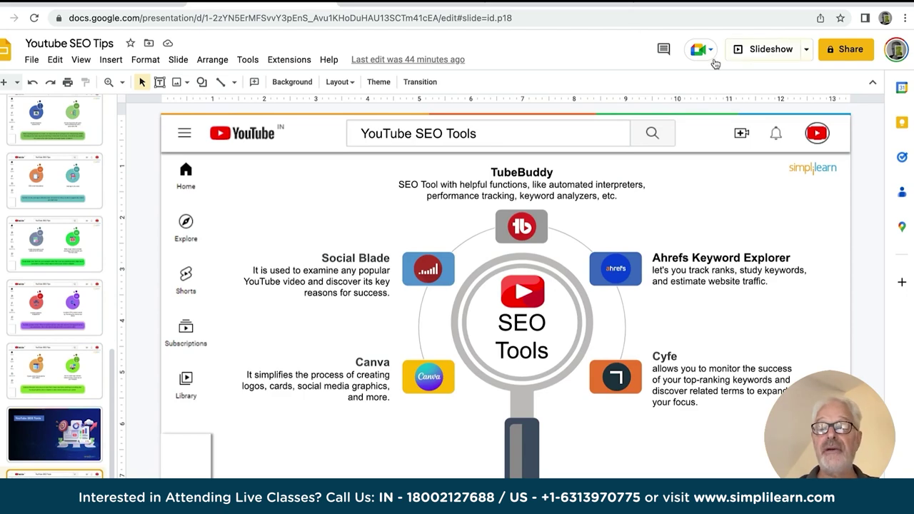
pyautogui.click(764, 56)
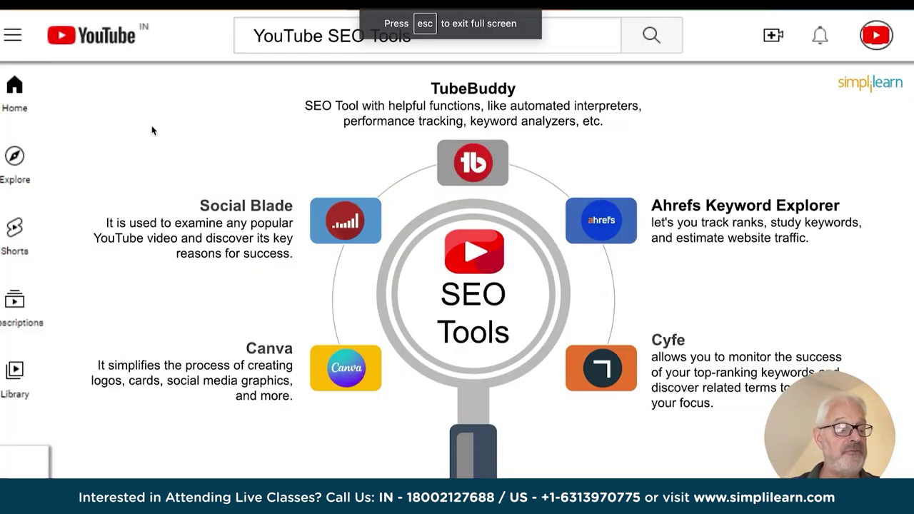
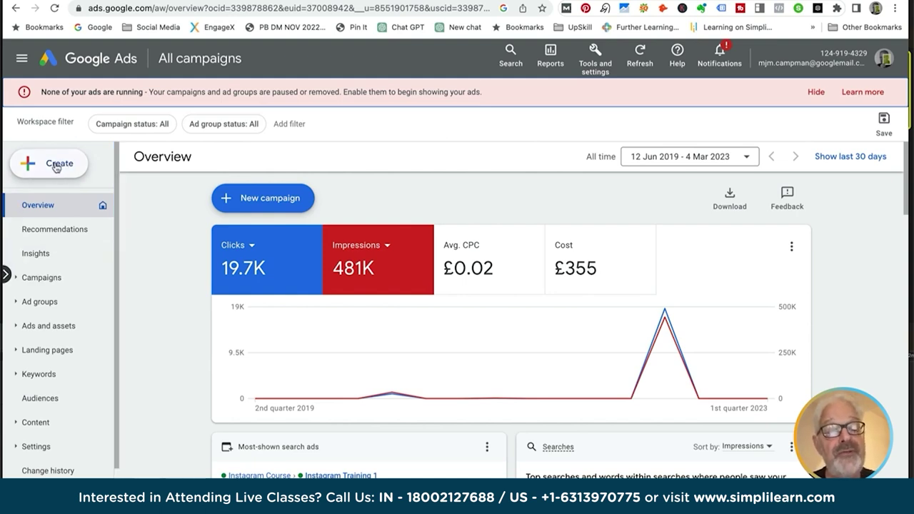
# - In Google Ads, start a new Video campaign for Brand awareness and reach, using the Video reach campaign subtype with Efficient reach
pyautogui.click(55, 167)
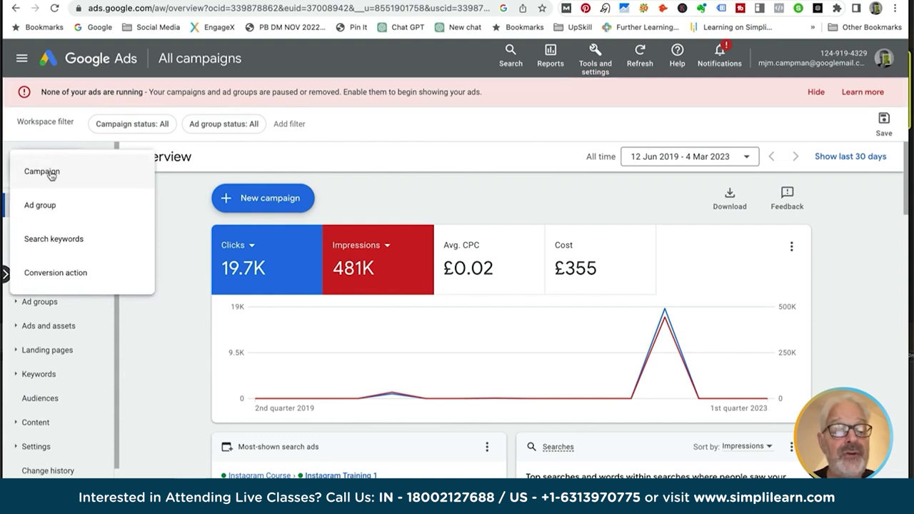
pyautogui.click(50, 174)
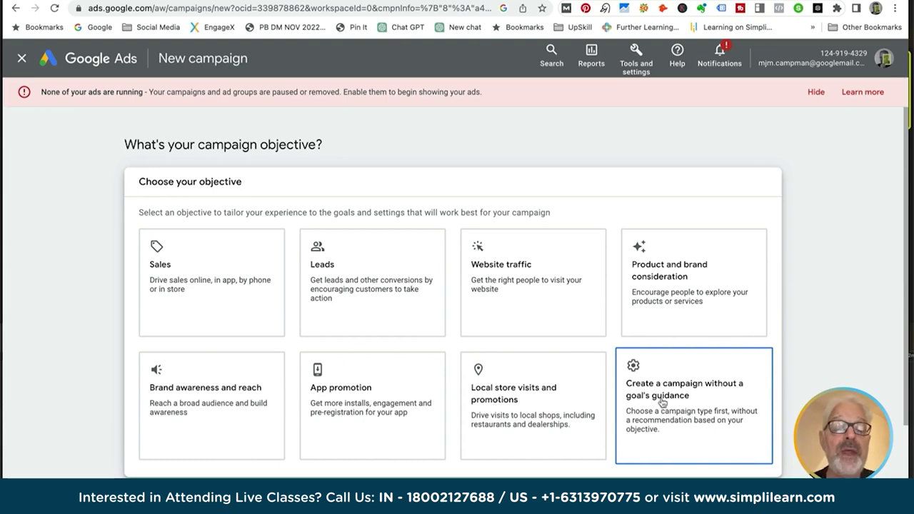
pyautogui.scroll(-1, 208, 401)
pyautogui.click(208, 401)
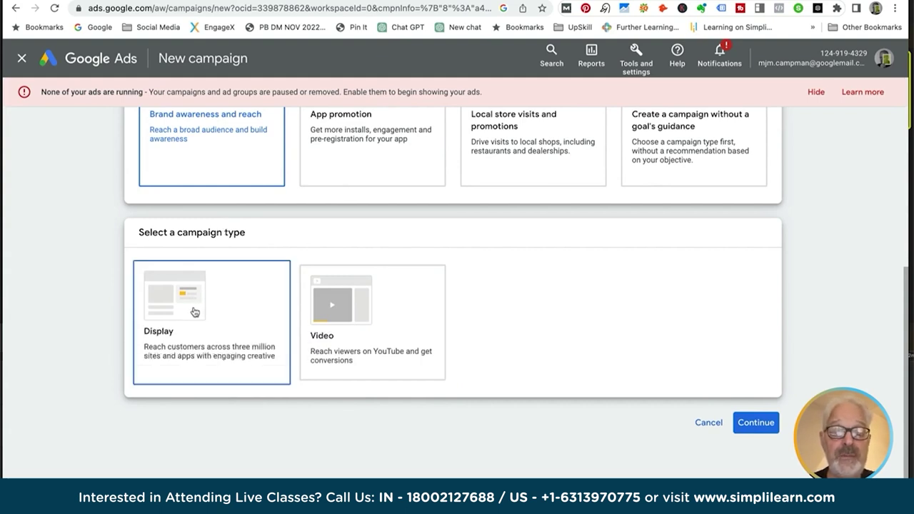
pyautogui.click(341, 303)
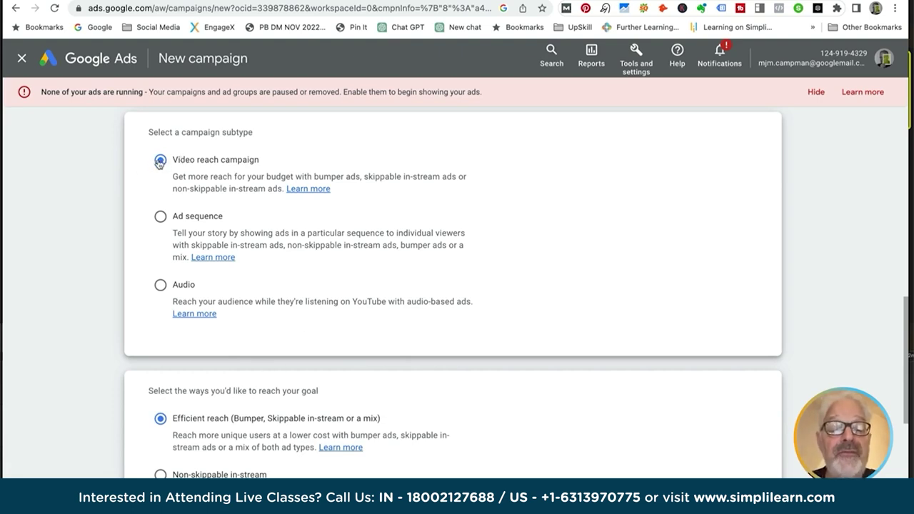
pyautogui.scroll(-5, 287, 249)
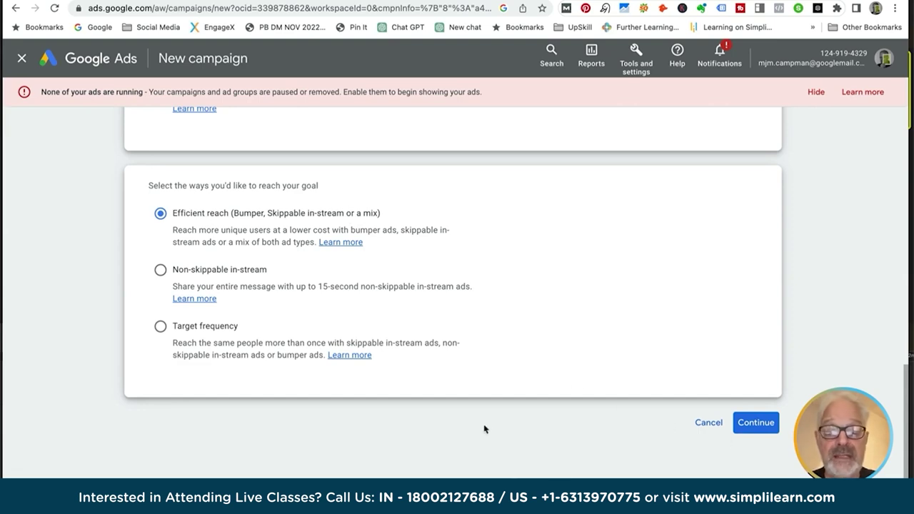
pyautogui.click(755, 424)
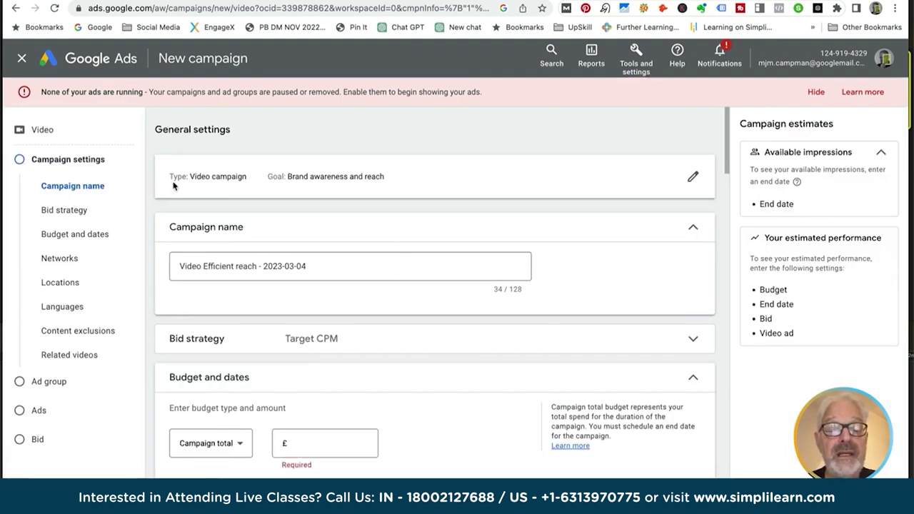
# - Set the video campaign's budget to a campaign total of £100.00
pyautogui.scroll(-5, 289, 249)
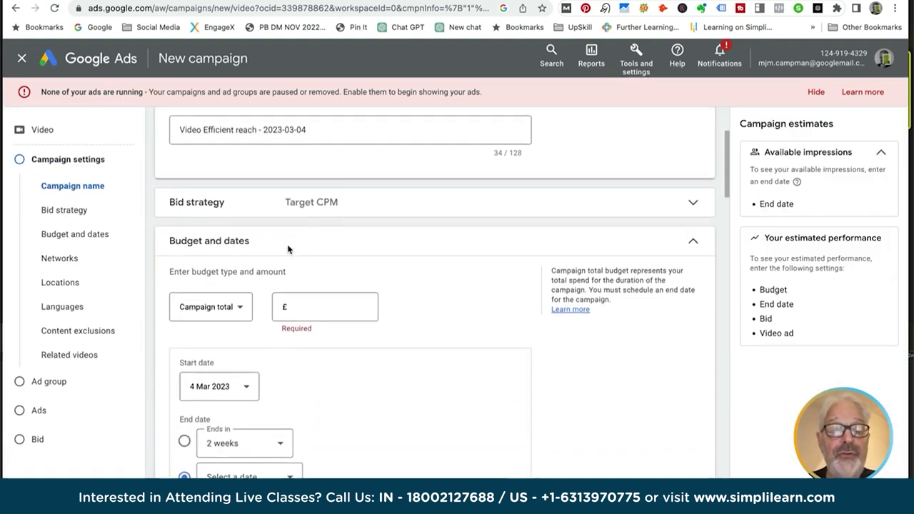
pyautogui.click(309, 279)
pyautogui.write('10000')
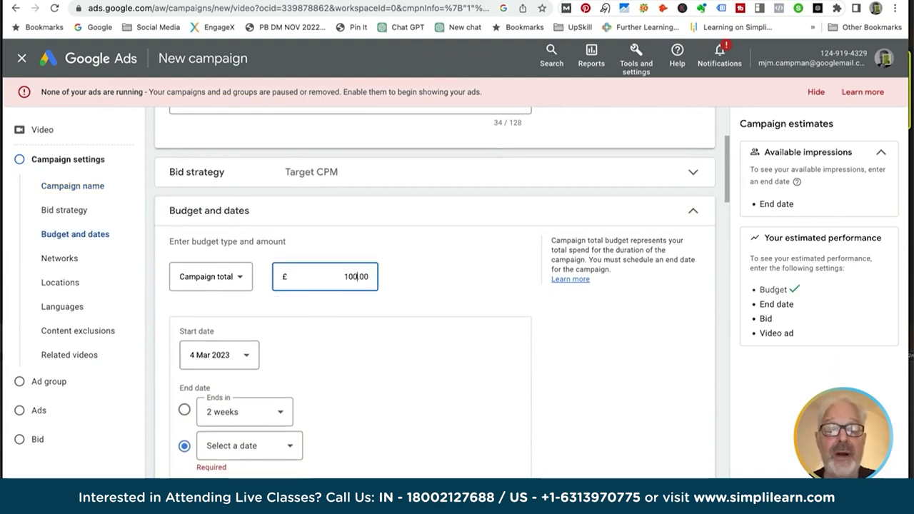
# - Choose 1 August 2023 as the campaign's start date
pyautogui.click(243, 355)
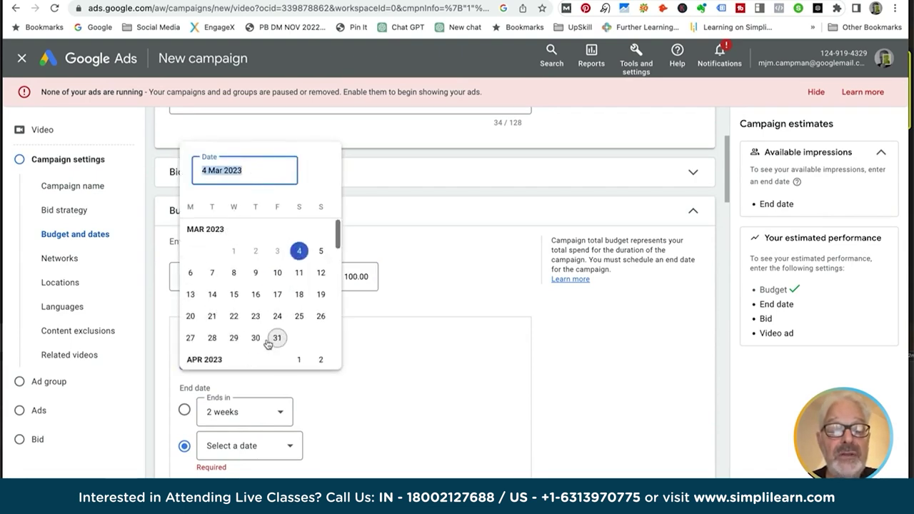
pyautogui.scroll(-5, 270, 343)
pyautogui.scroll(-3, 268, 343)
pyautogui.click(212, 344)
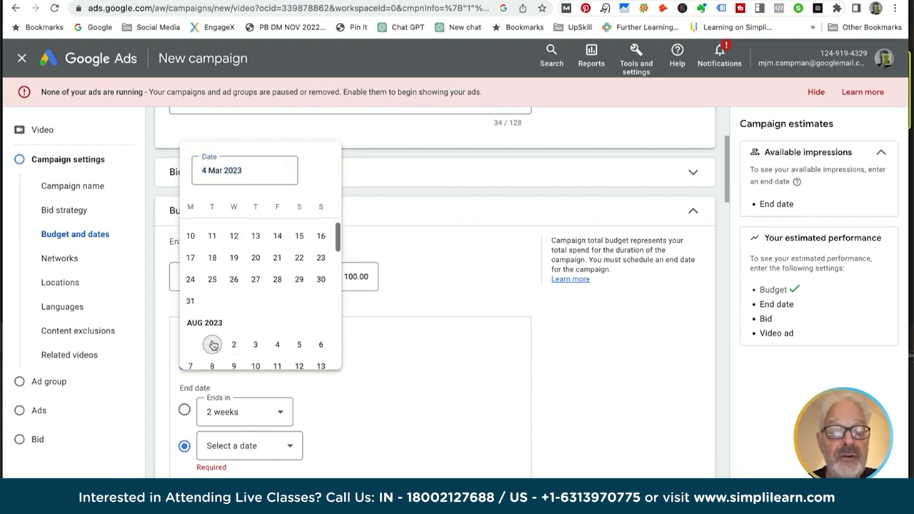
# - Set the campaign's end date to 2 weeks after the start, and change the budget type to Daily
pyautogui.scroll(-2, 407, 340)
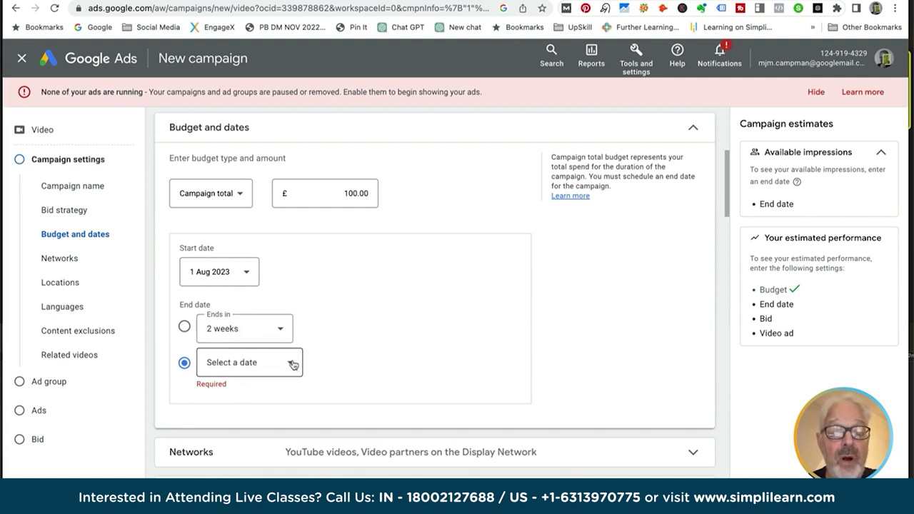
pyautogui.click(184, 326)
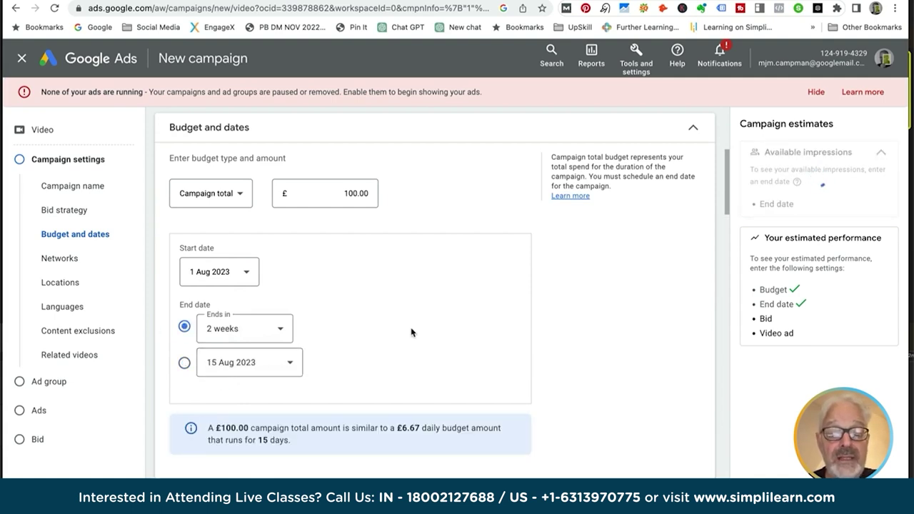
pyautogui.scroll(-5, 411, 331)
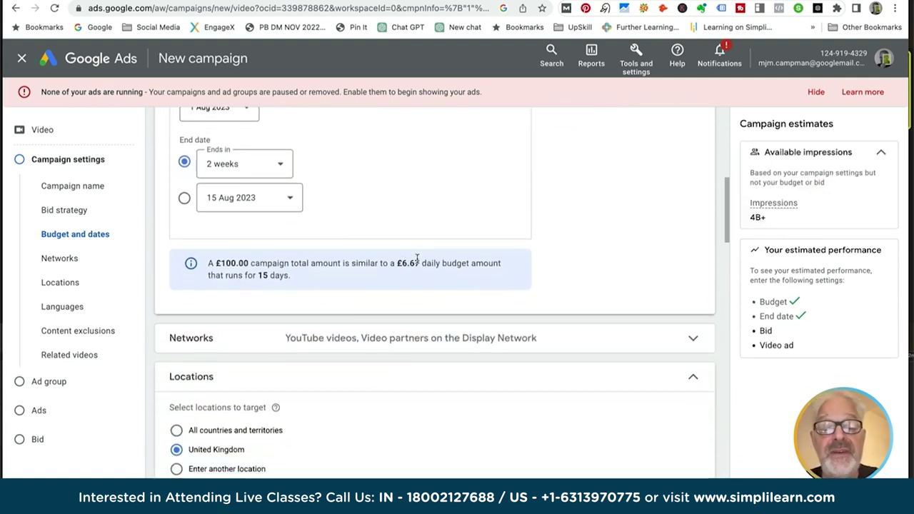
pyautogui.scroll(3, 331, 184)
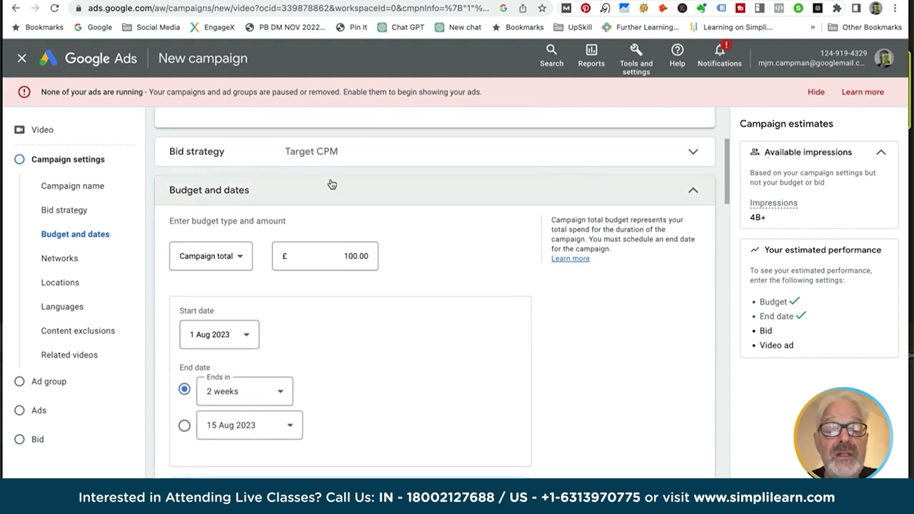
pyautogui.click(240, 265)
pyautogui.click(243, 269)
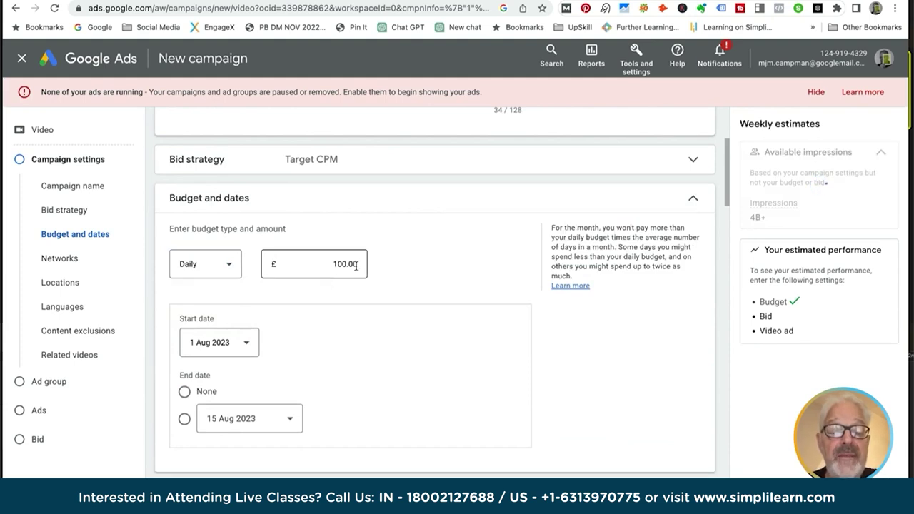
# - Switch the location targeting to another location and target the RG40, England, United Kingdom postcode
pyautogui.scroll(-3, 336, 387)
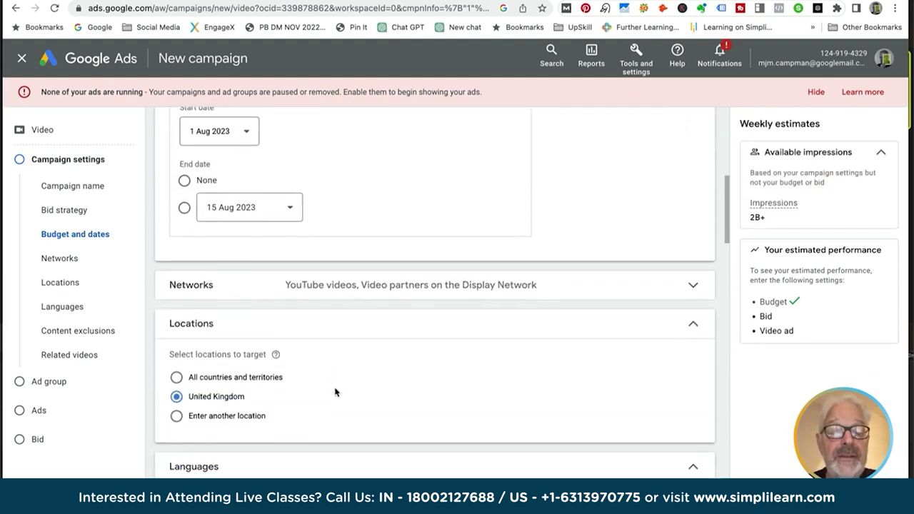
pyautogui.scroll(-3, 335, 392)
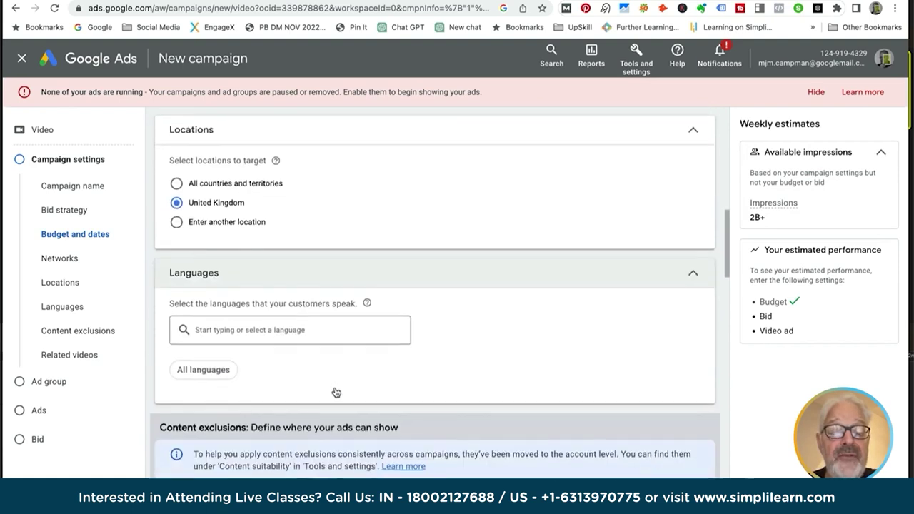
pyautogui.click(177, 224)
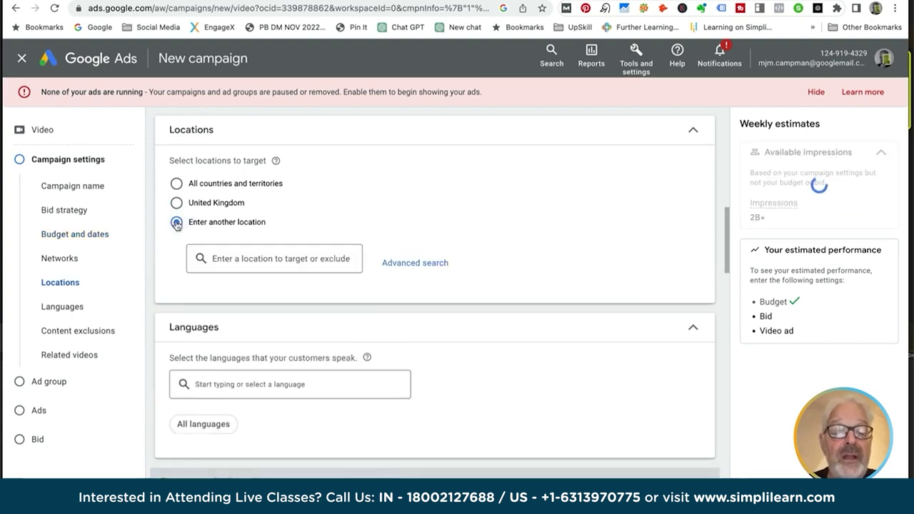
pyautogui.click(225, 260)
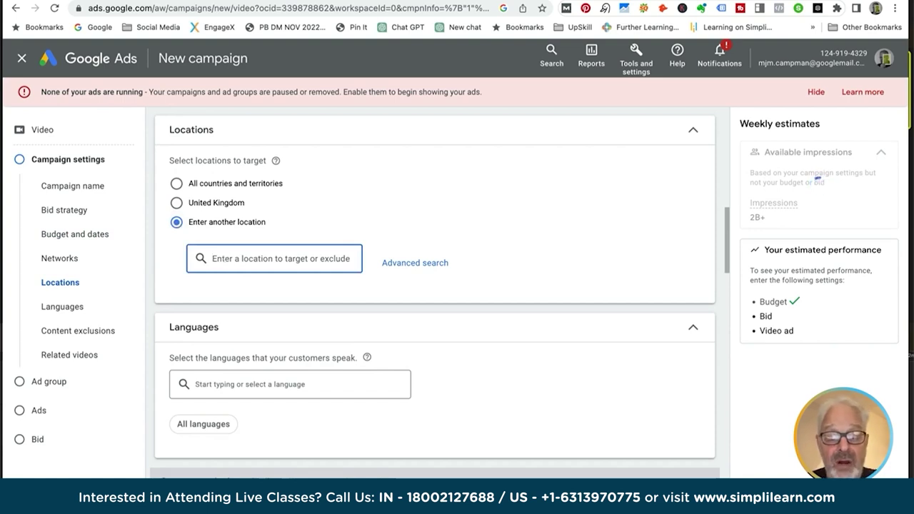
pyautogui.write('rg4')
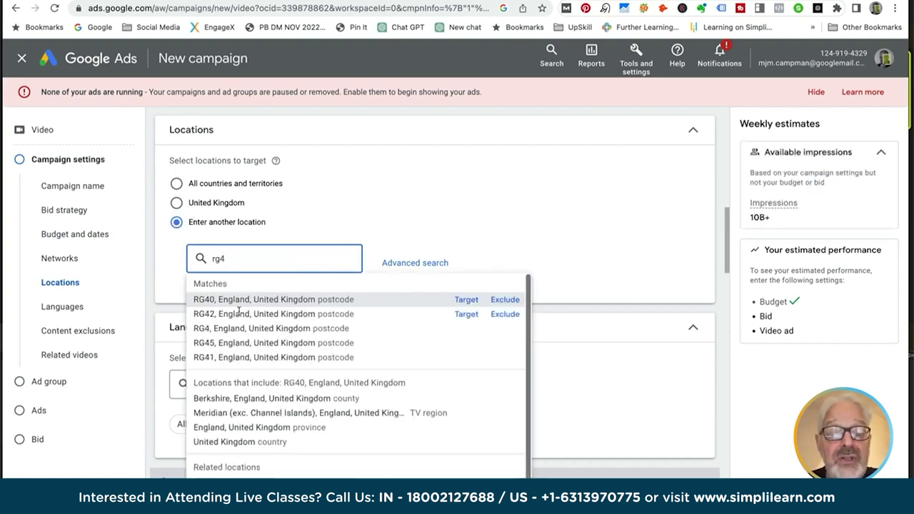
pyautogui.click(245, 301)
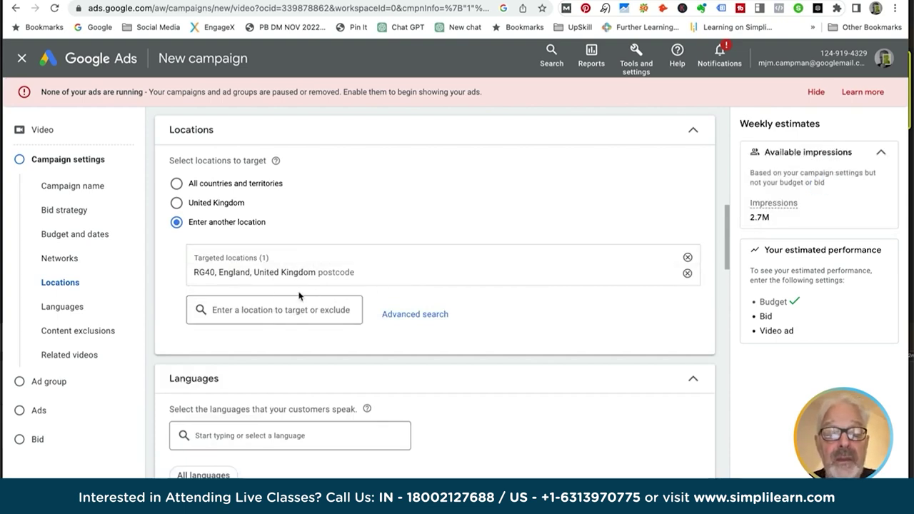
# - Add the RG7 and RG9 England postcodes to the targeted locations through the advanced location search and save them
pyautogui.click(410, 316)
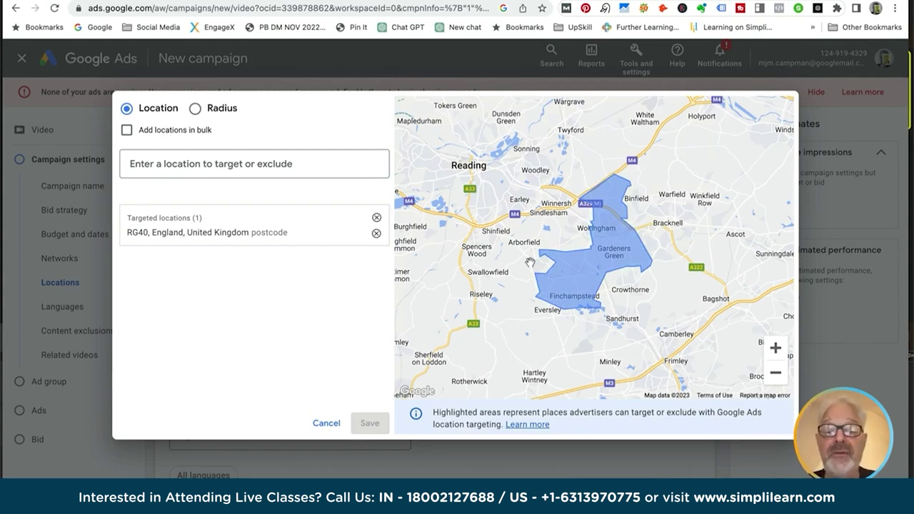
pyautogui.click(159, 162)
pyautogui.write('rg')
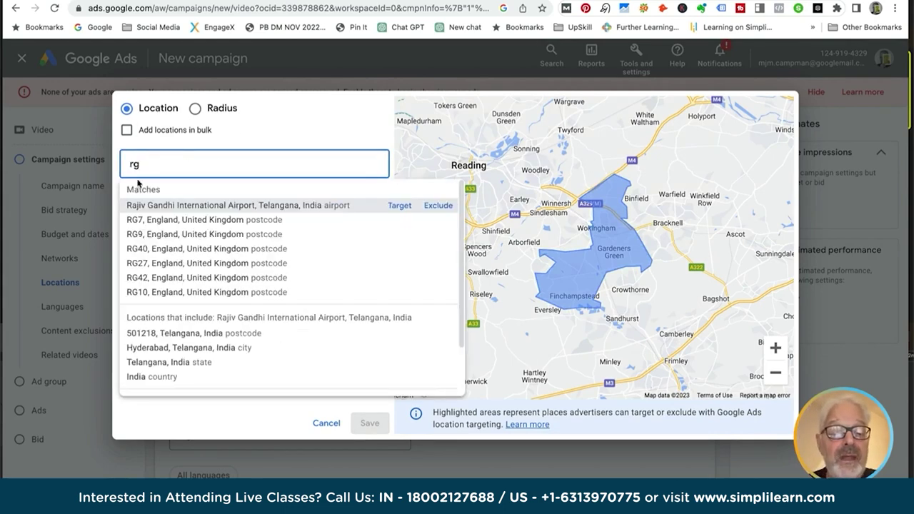
pyautogui.click(149, 219)
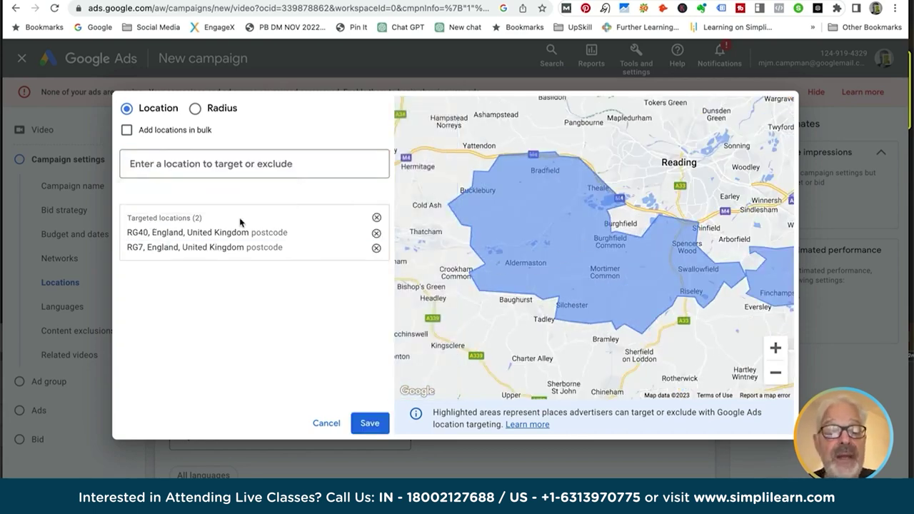
pyautogui.click(186, 162)
pyautogui.write('rg')
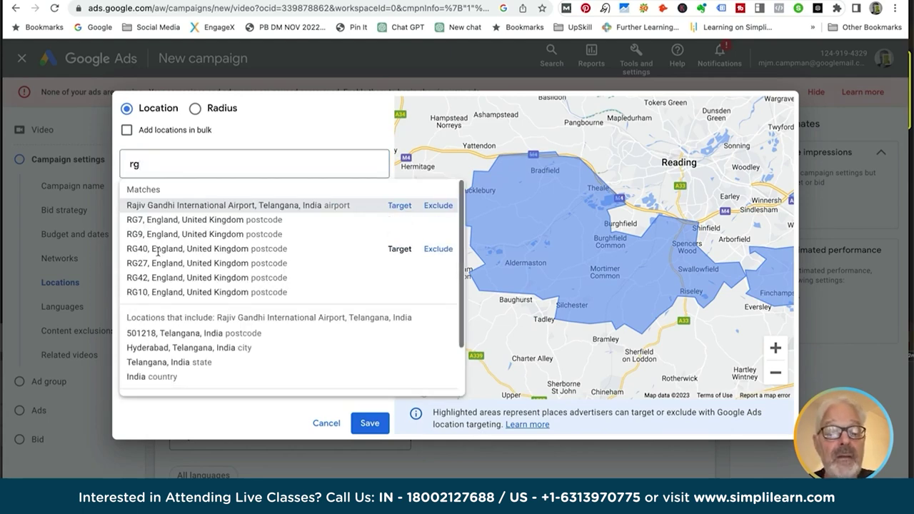
pyautogui.click(155, 234)
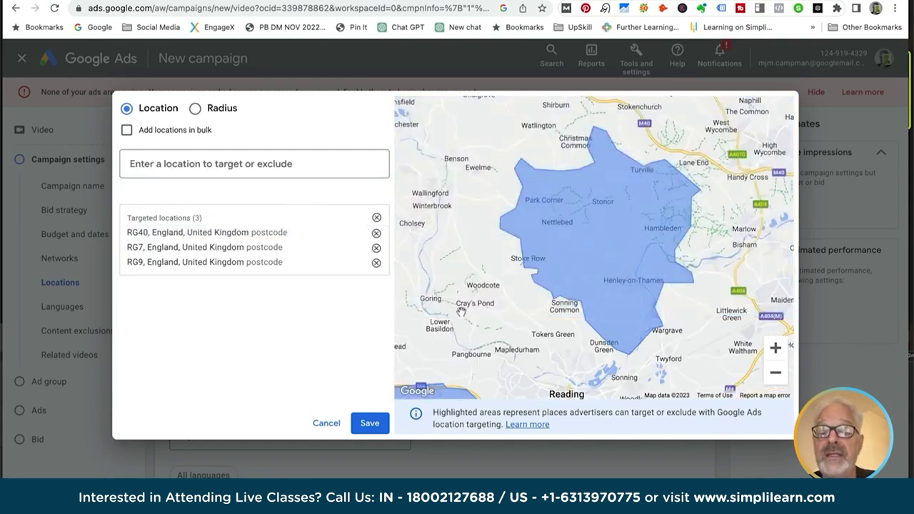
pyautogui.scroll(-5, 461, 312)
pyautogui.scroll(5, 461, 312)
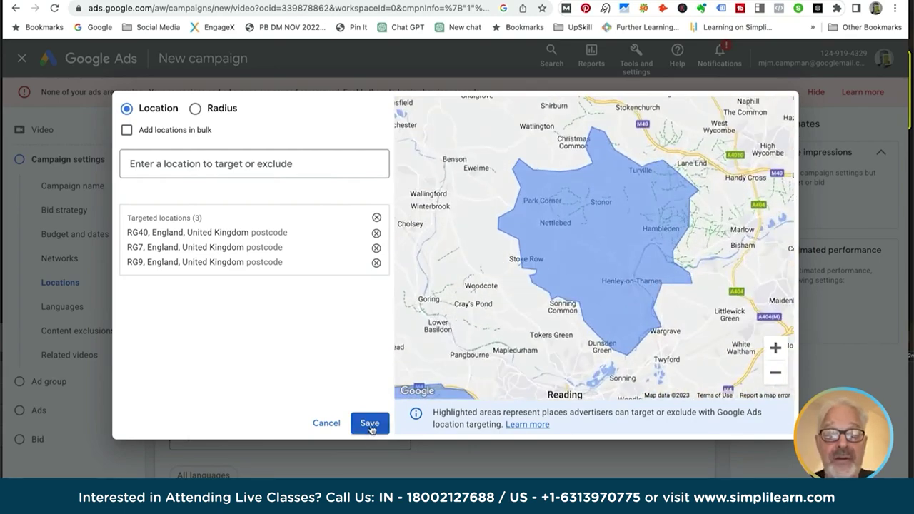
pyautogui.click(369, 423)
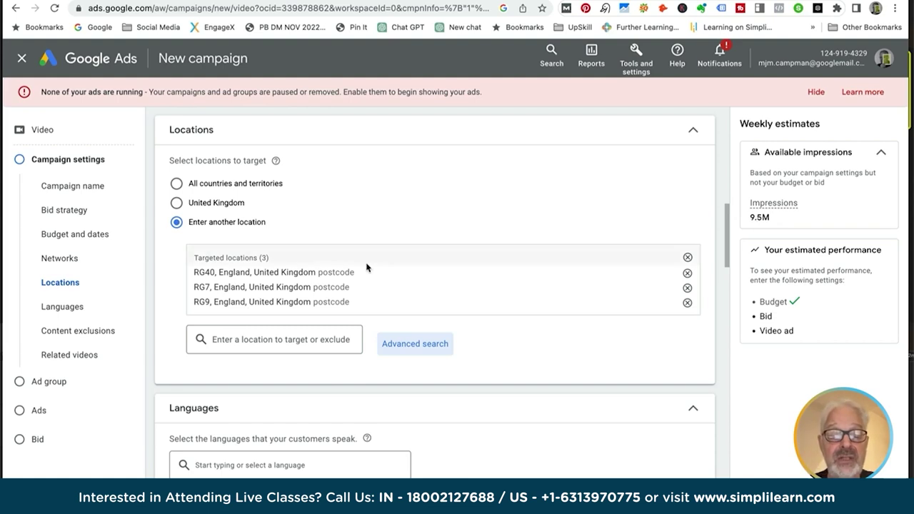
pyautogui.scroll(-4, 366, 268)
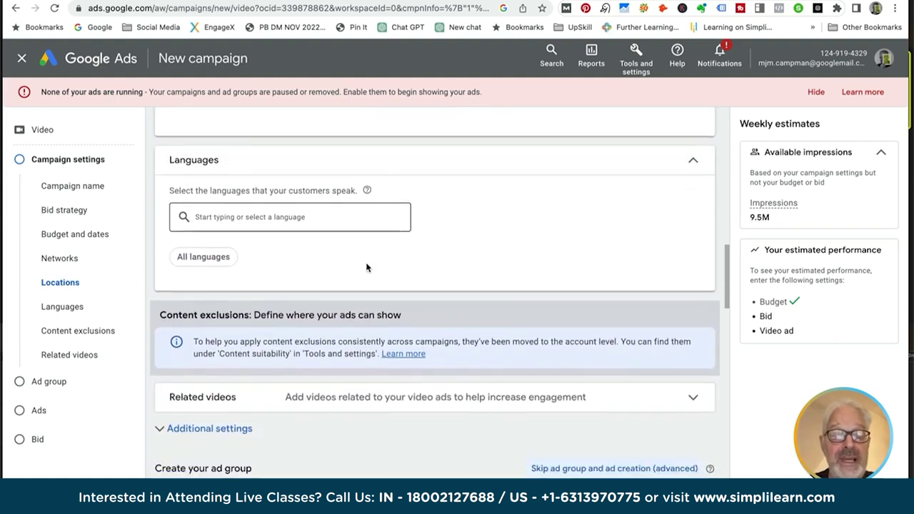
# - Browse the video templates offered for creating a new ad video, and return to the campaign draft
pyautogui.scroll(-2, 366, 267)
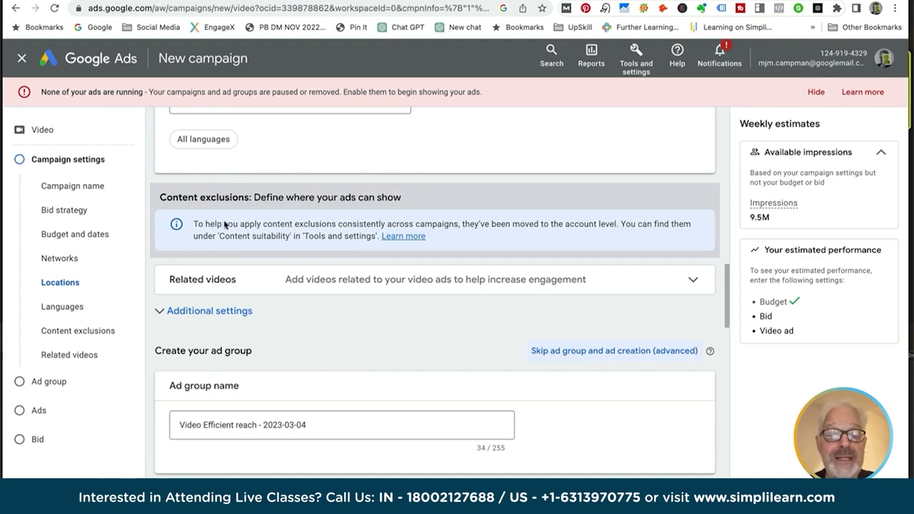
pyautogui.scroll(-5, 239, 232)
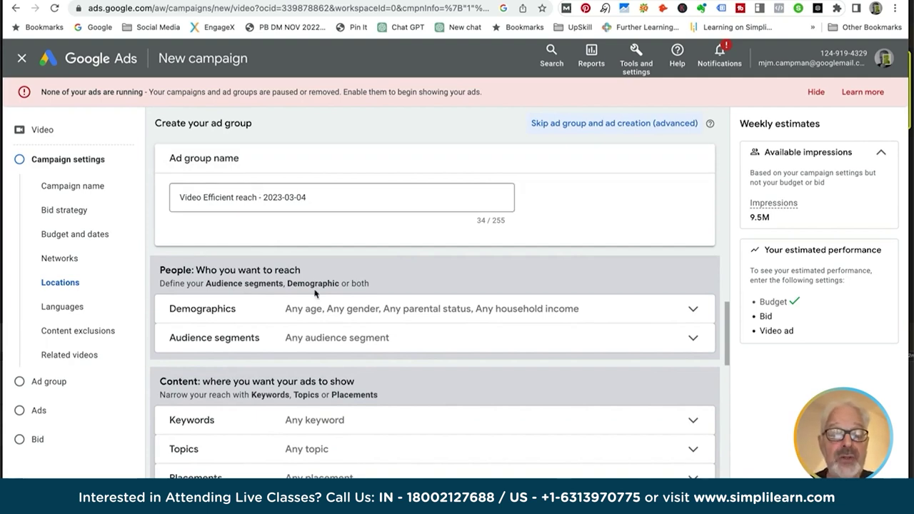
pyautogui.scroll(-1, 282, 310)
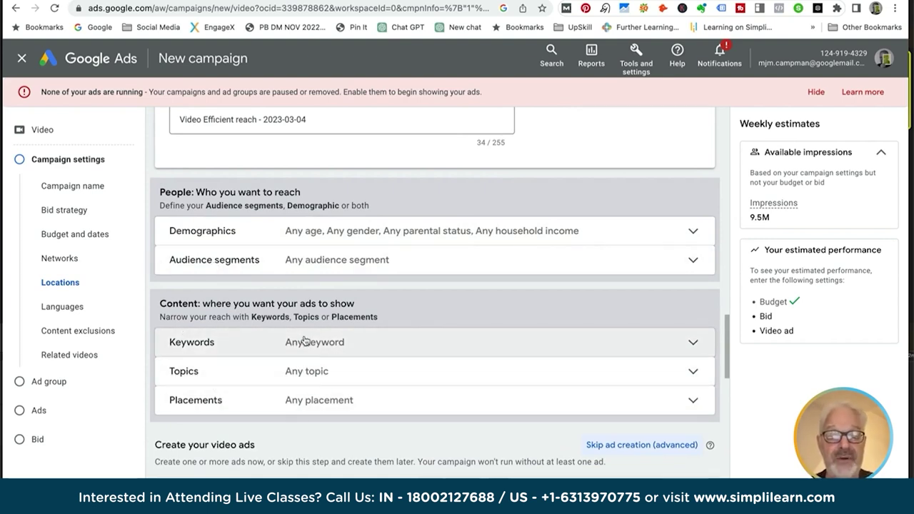
pyautogui.scroll(-4, 339, 292)
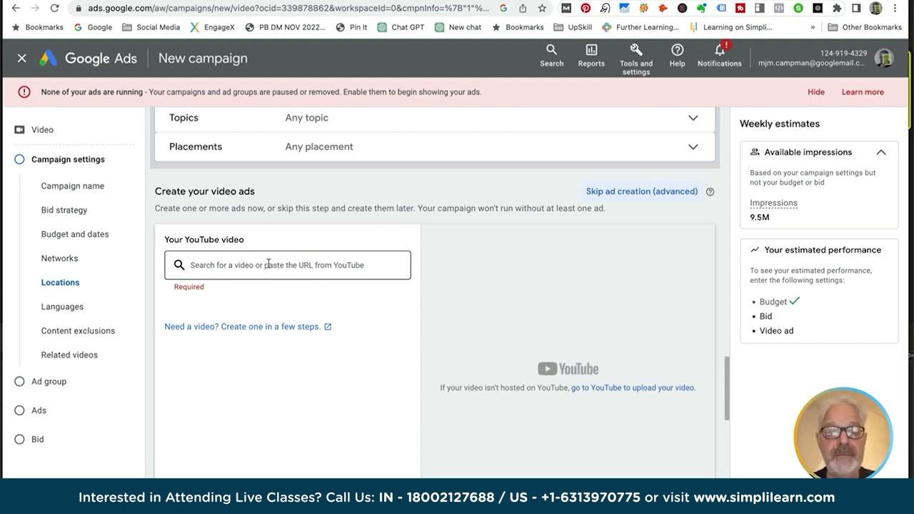
pyautogui.click(253, 328)
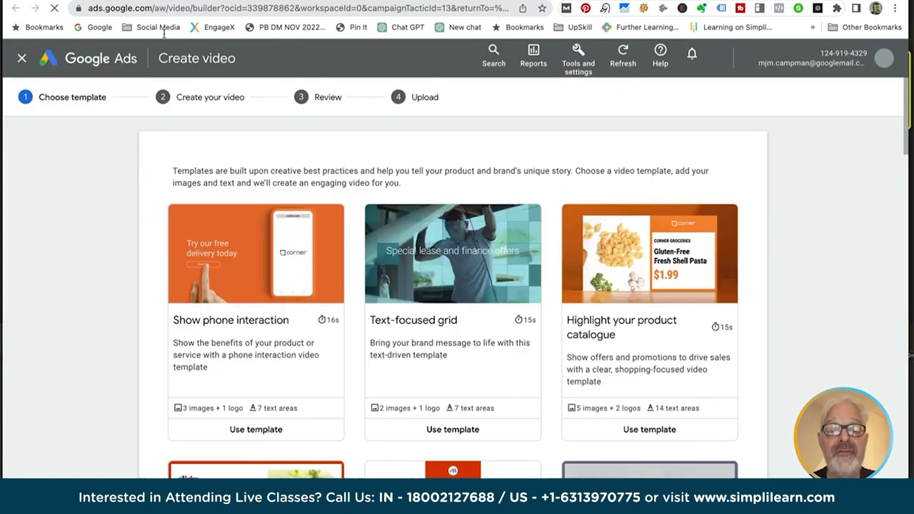
pyautogui.scroll(-6, 128, 327)
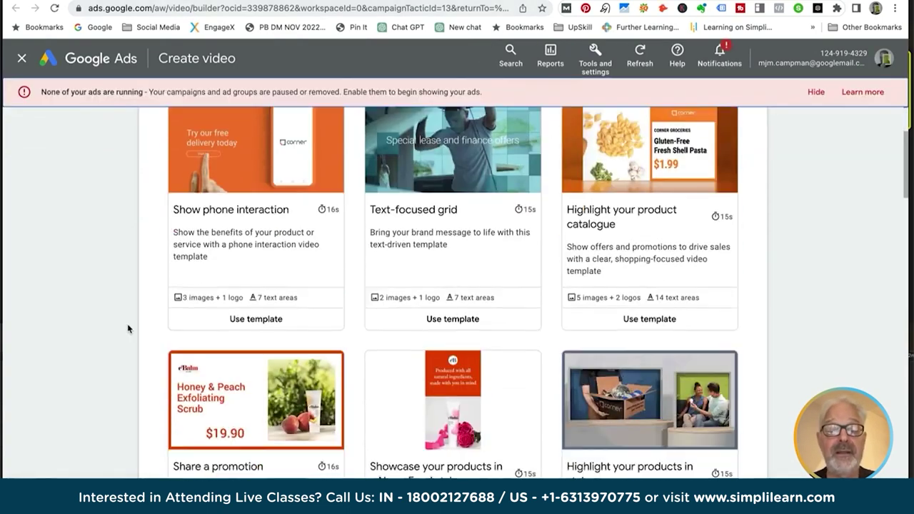
pyautogui.scroll(3, 127, 323)
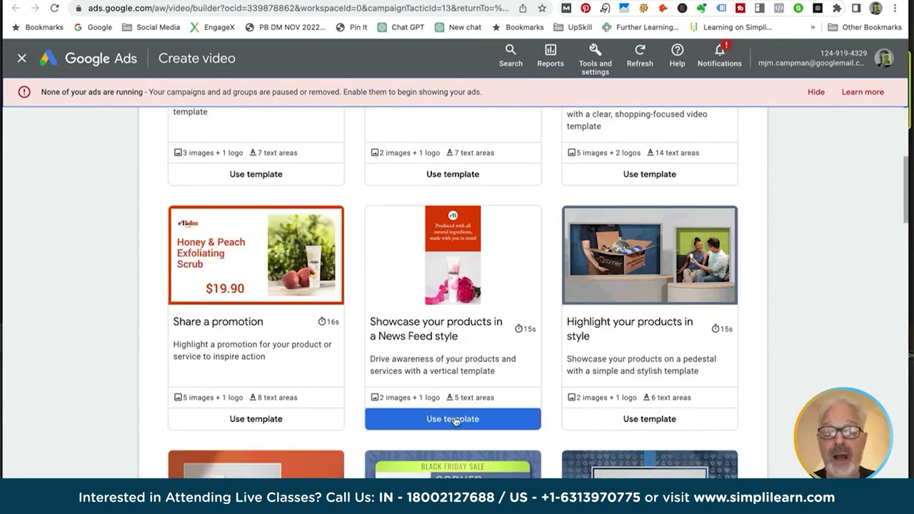
pyautogui.scroll(-7, 606, 419)
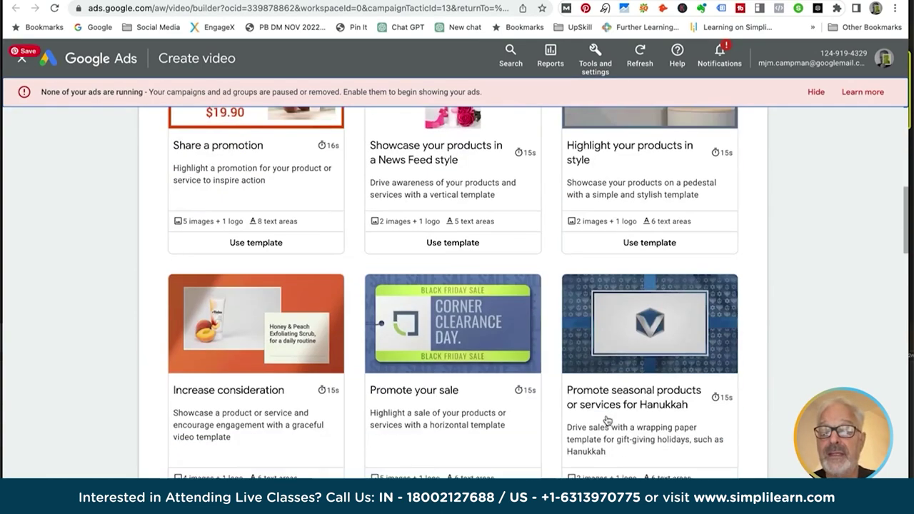
pyautogui.scroll(-5, 606, 420)
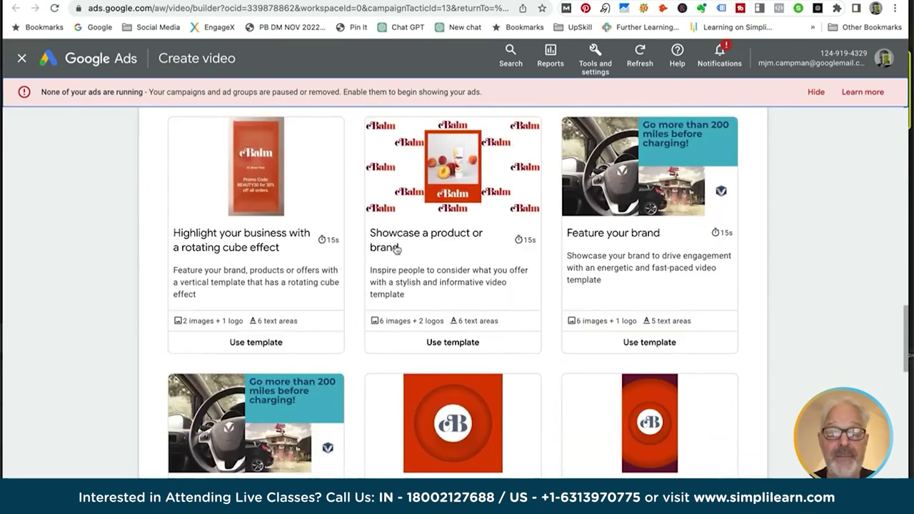
pyautogui.scroll(15, 191, 256)
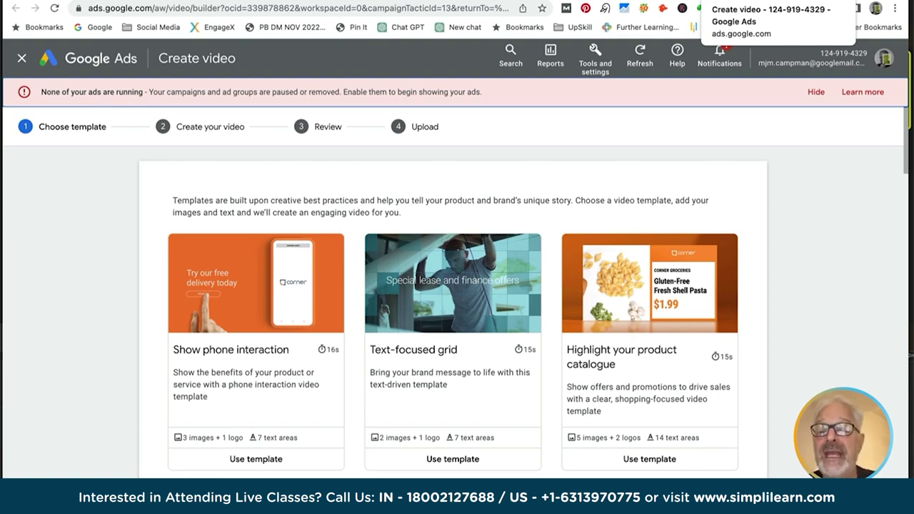
pyautogui.hotkey('ctrl', 'w')
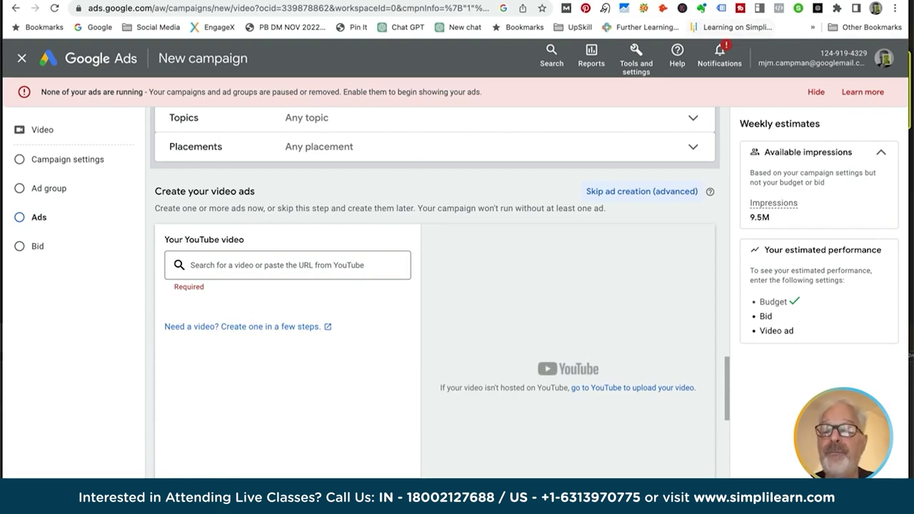
# - Open youtube.com in a new browser tab alongside the Google Ads campaign draft
pyautogui.press('super+t')
pyautogui.write('youtubve')
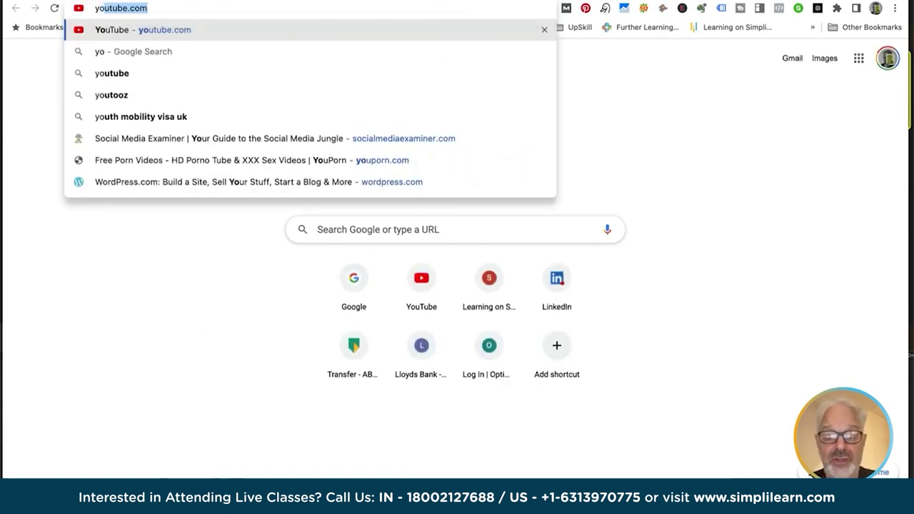
pyautogui.press('BackSpace')
pyautogui.press('BackSpace')
pyautogui.write('e')
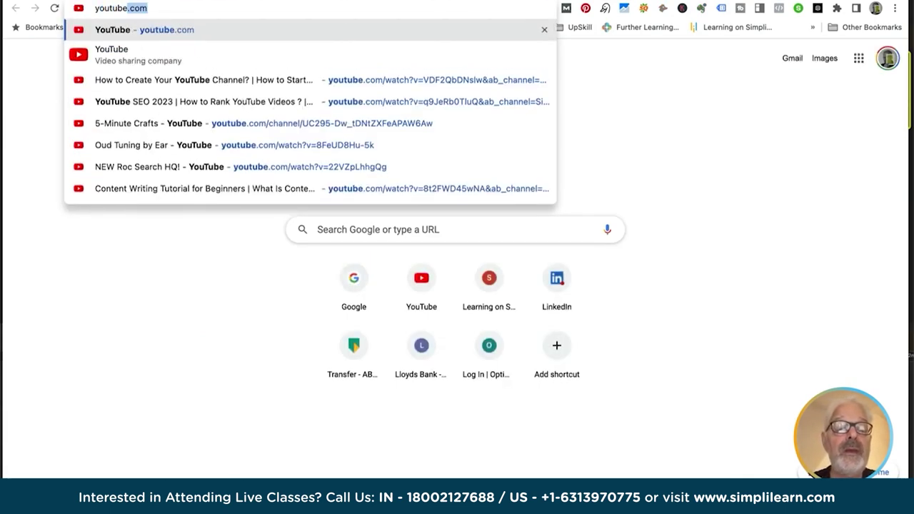
pyautogui.press('Return')
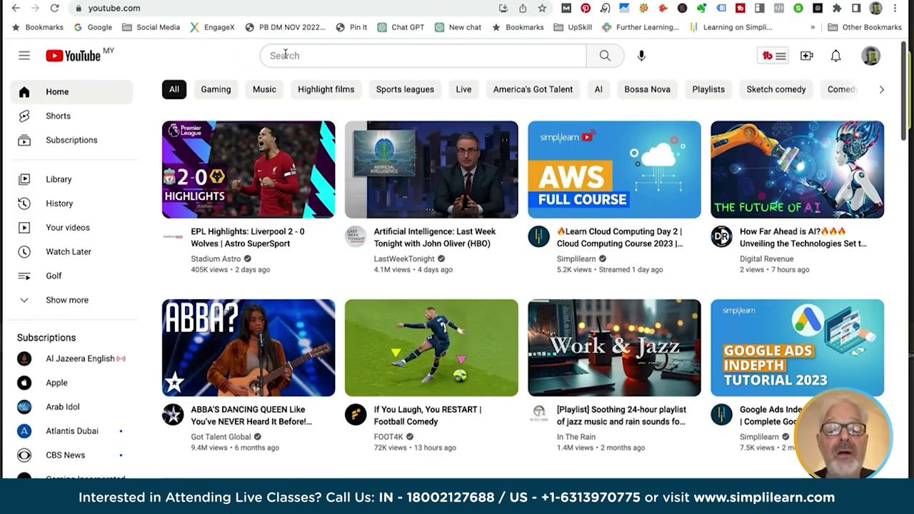
# - Search YouTube for "solelution kenia"
pyautogui.click(285, 55)
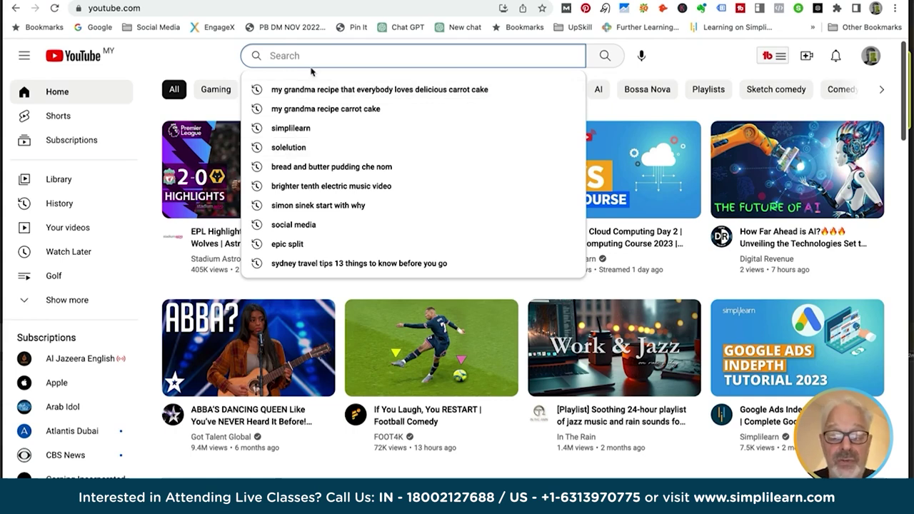
pyautogui.write('solelution ')
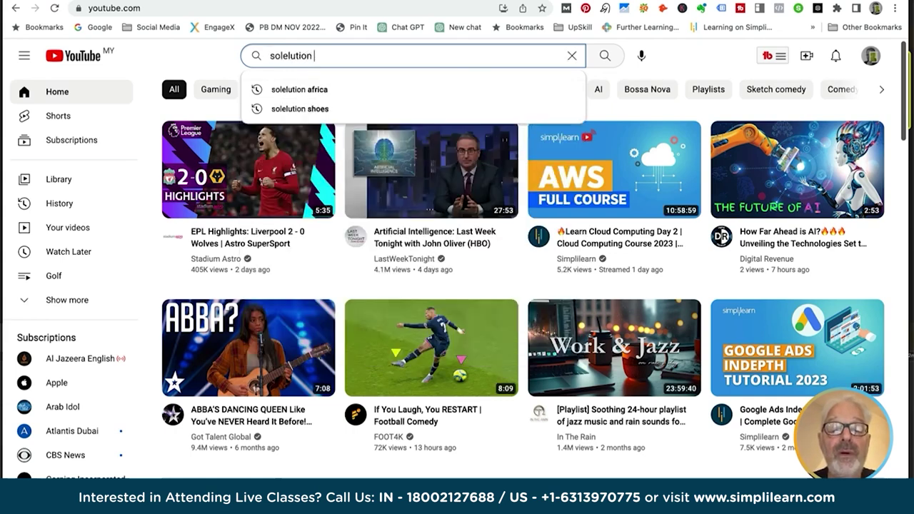
pyautogui.write('kenia')
pyautogui.press('BackSpace')
pyautogui.press('BackSpace')
pyautogui.write('ia')
pyautogui.press('Return')
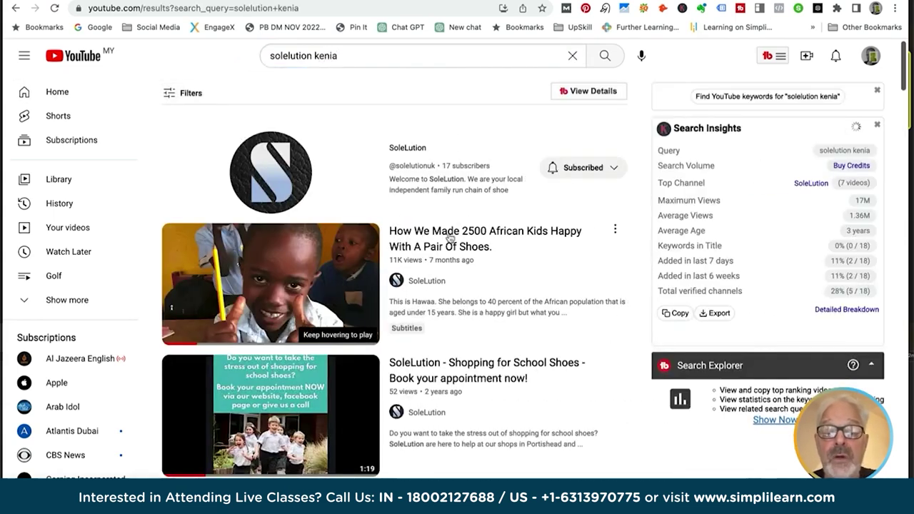
# - Open and pause SoleLution's video "How We Made 2500 African Kids Happy With A Pair Of Shoes." and copy its web address
pyautogui.click(449, 238)
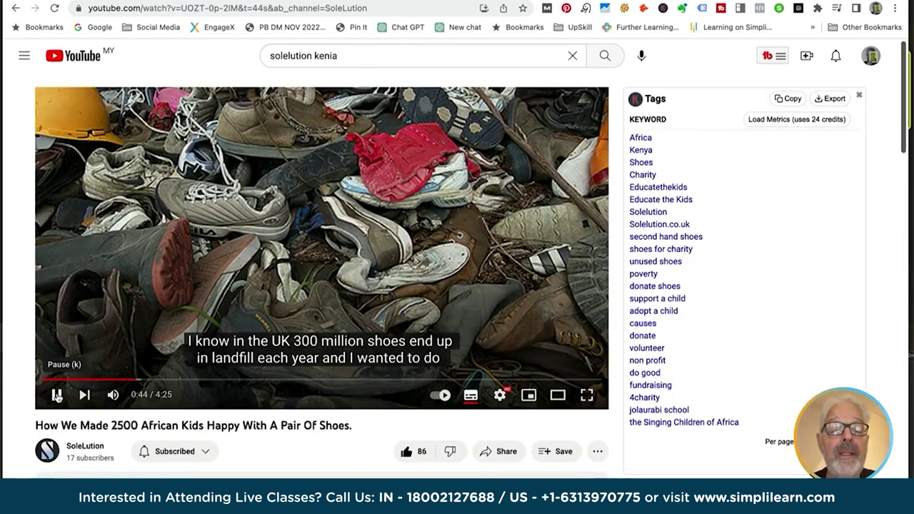
pyautogui.click(56, 394)
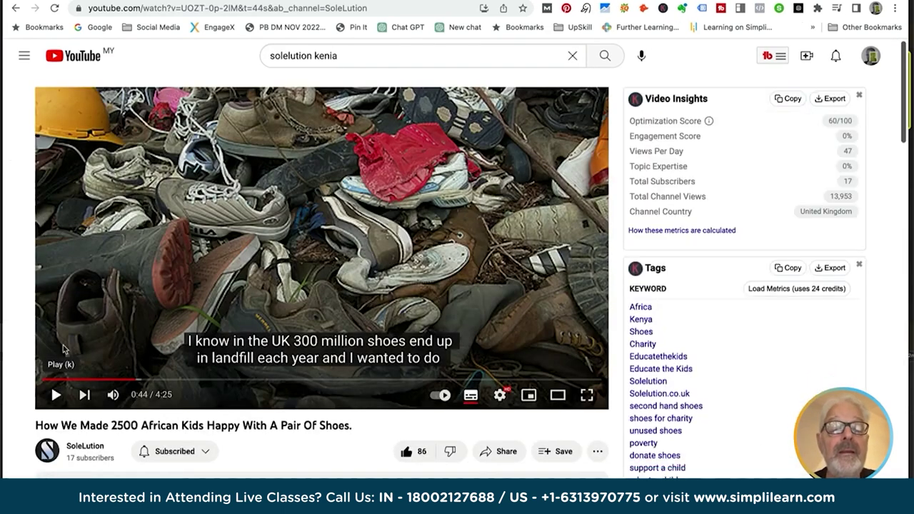
pyautogui.click(174, 9)
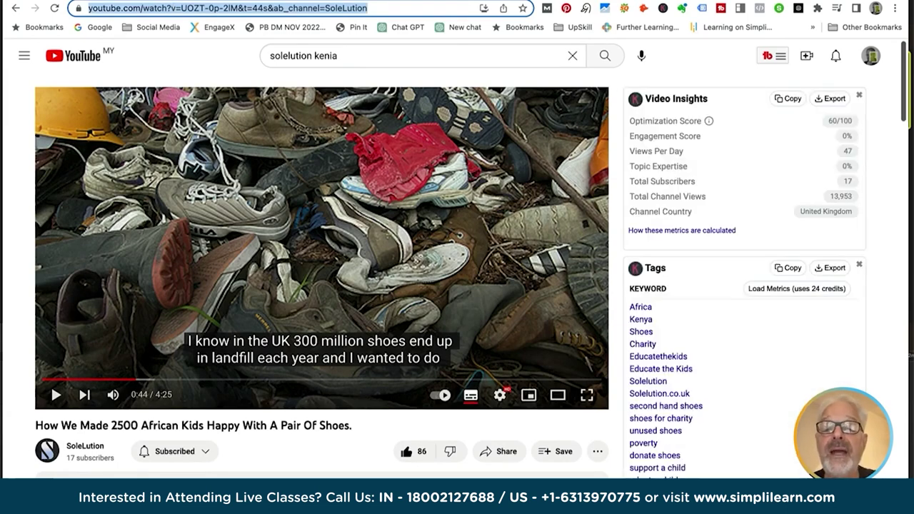
# - Switch back to the Google Ads campaign draft and paste the copied address as the ad's YouTube video
pyautogui.hotkey('ctrl', 'Tab')
pyautogui.click(219, 264)
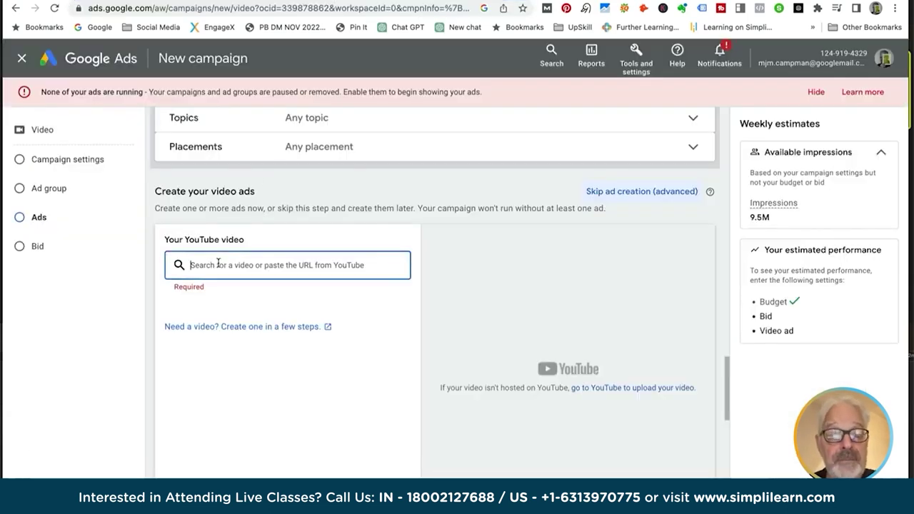
pyautogui.hotkey('ctrl', 'v')
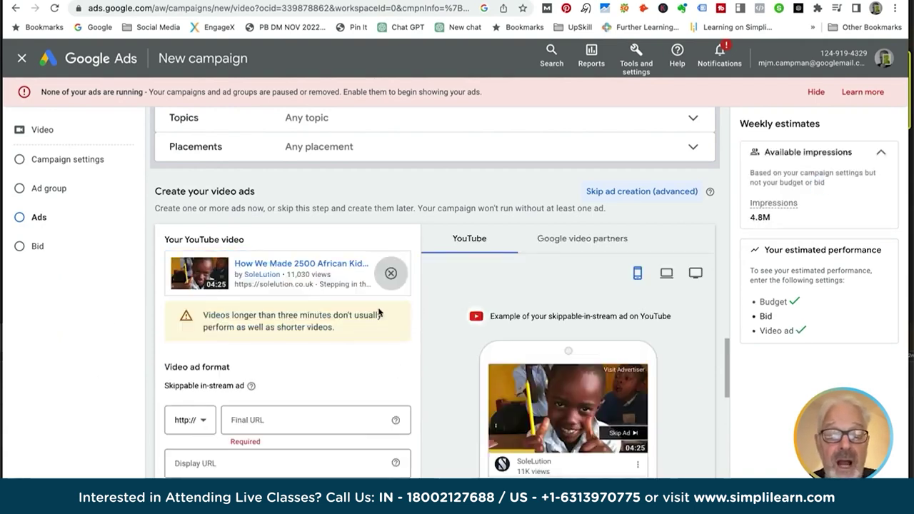
# - Set the skippable in-stream ad's display URL to solelution.co.uk/summercampaign
pyautogui.scroll(-4, 379, 312)
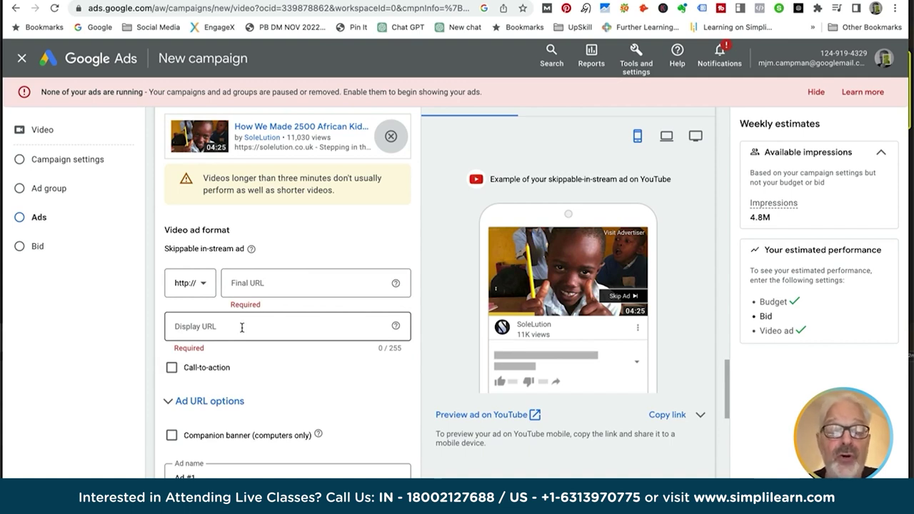
pyautogui.click(186, 327)
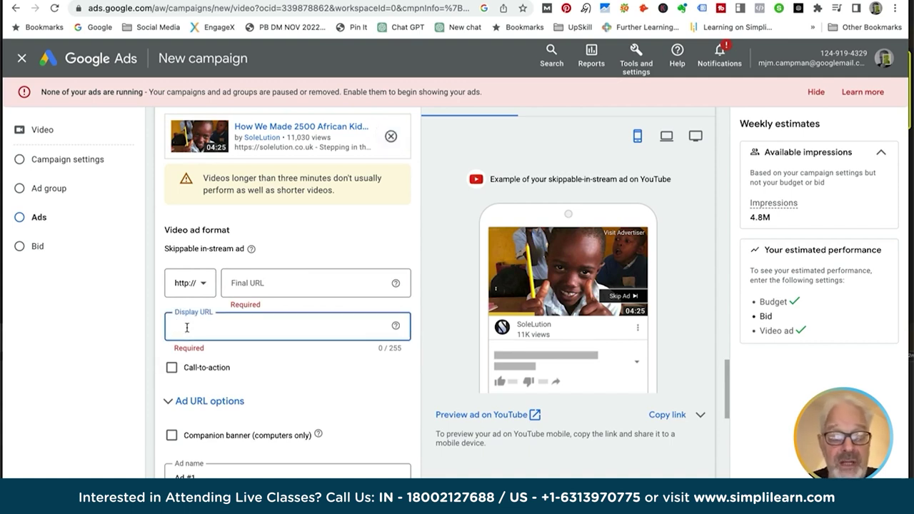
pyautogui.write('ol')
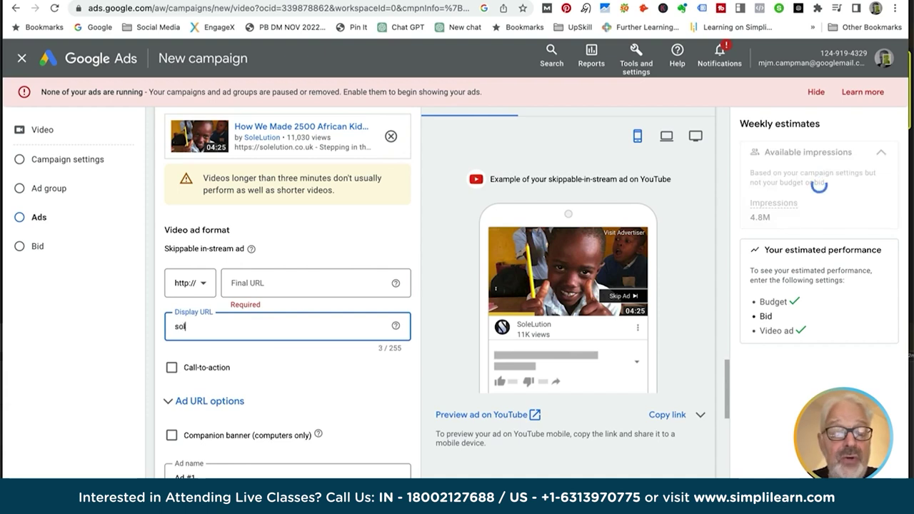
pyautogui.write('elution.c')
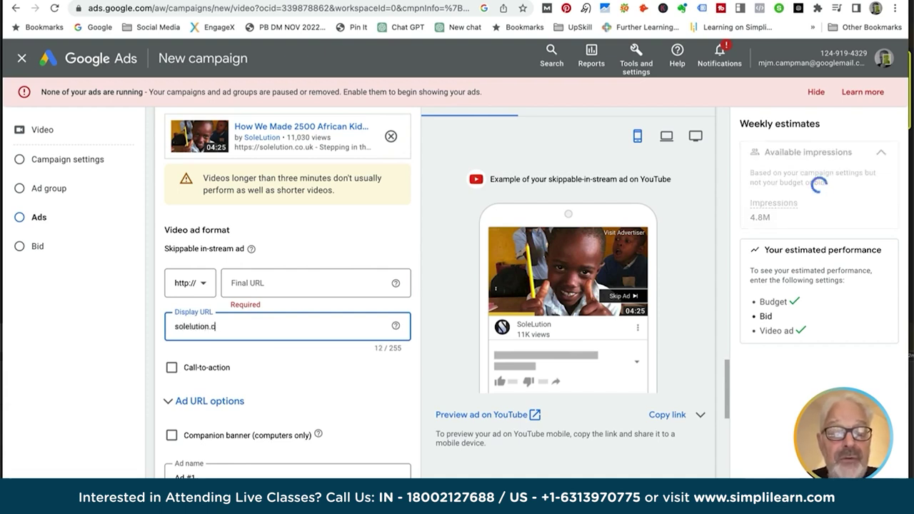
pyautogui.write('o.uk/summerc')
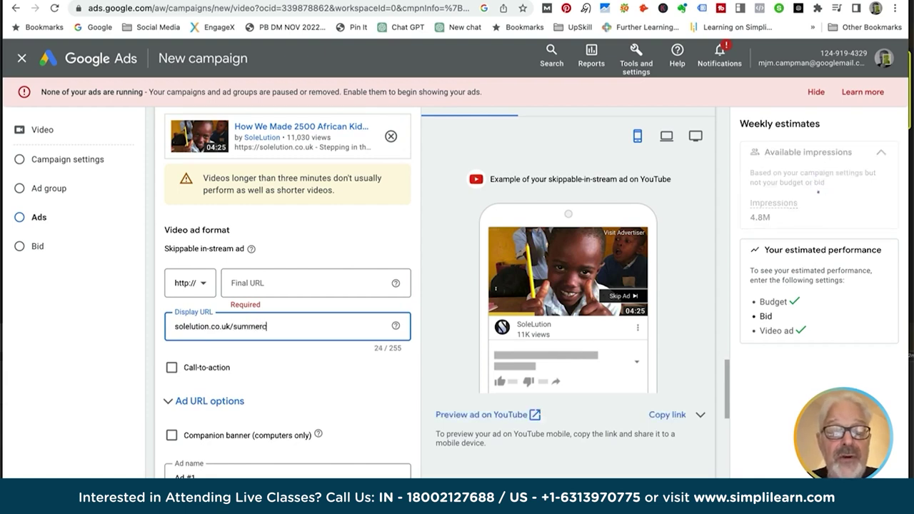
pyautogui.write('ampaign')
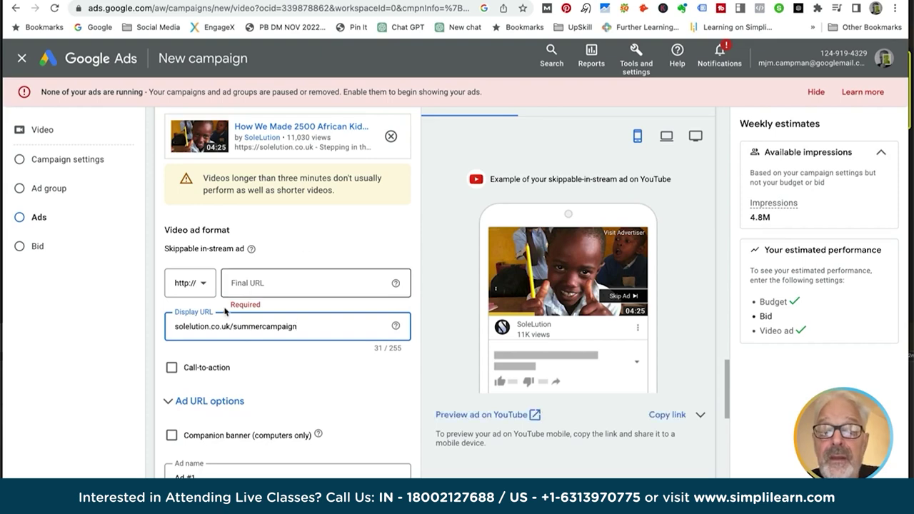
# - Set the skippable in-stream ad's final URL to solelution.co.uk/summercampaign
pyautogui.scroll(-2, 526, 305)
pyautogui.scroll(1, 526, 305)
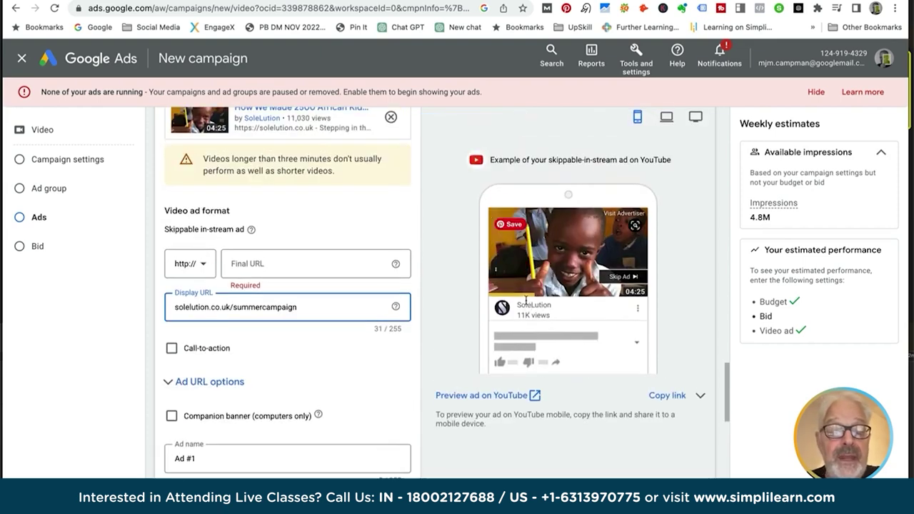
pyautogui.click(247, 263)
pyautogui.write('solelution.co.uk/summercampaign')
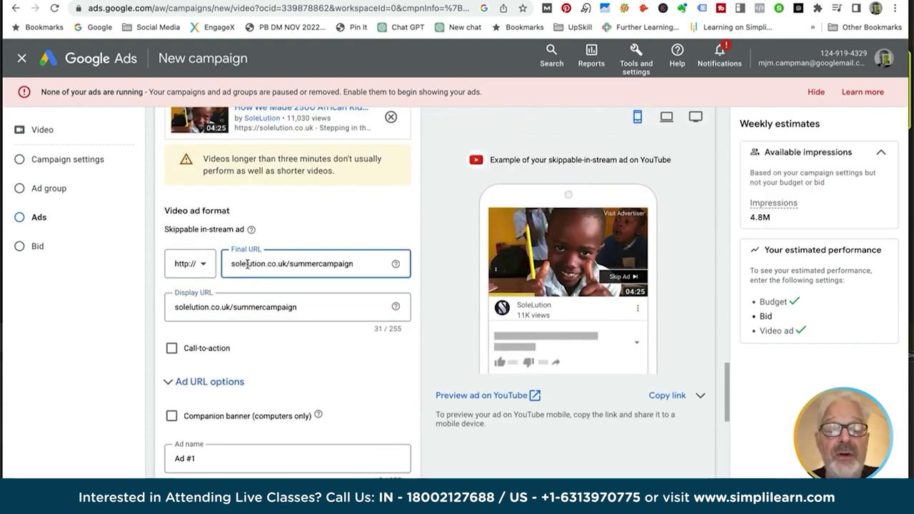
# - Enable the call-to-action for the video ad and review the remaining headline, companion banner and ad name options
pyautogui.click(171, 350)
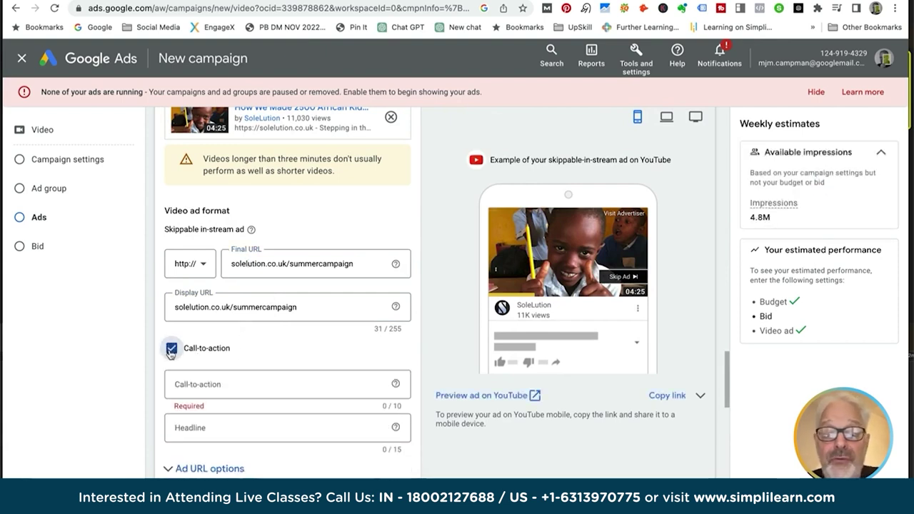
pyautogui.scroll(-2, 235, 385)
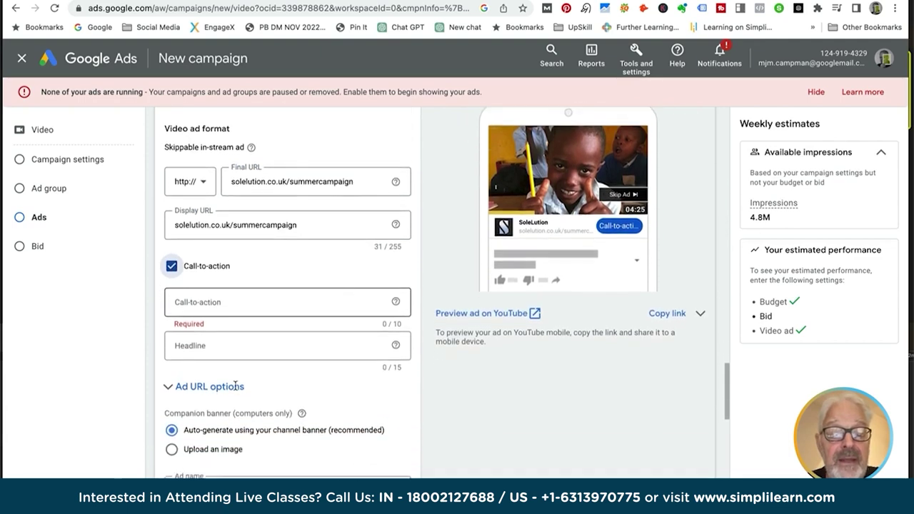
pyautogui.scroll(1, 238, 336)
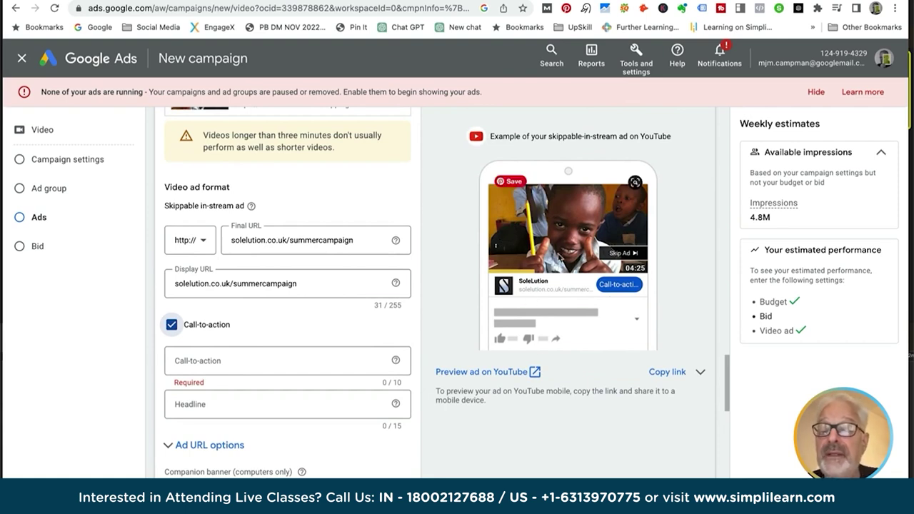
pyautogui.scroll(-1, 296, 332)
pyautogui.scroll(-2, 296, 332)
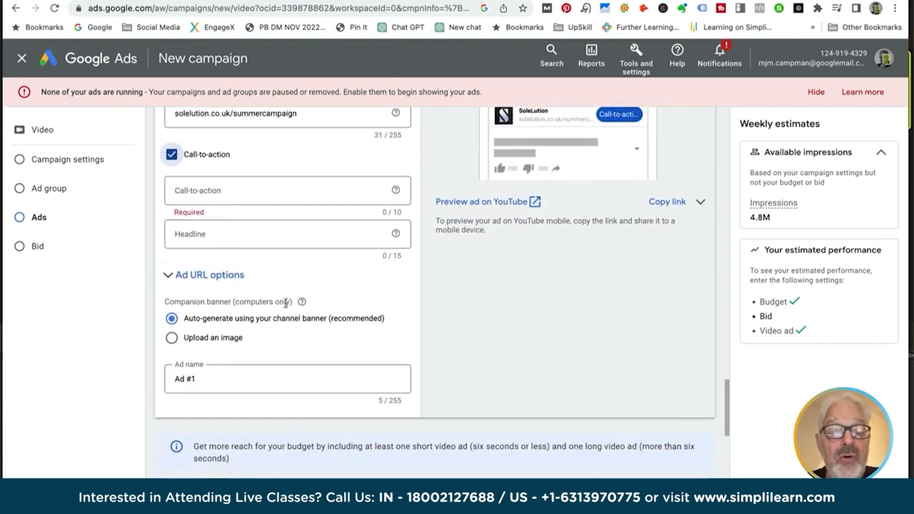
pyautogui.scroll(-5, 210, 264)
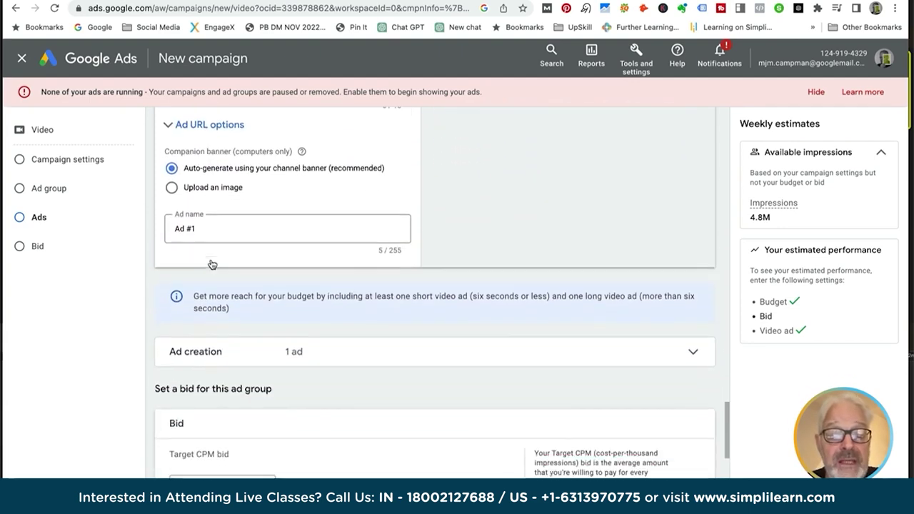
# - Examine the ad group's target CPM bid, then review the targeting, budget and general settings of the campaign draft
pyautogui.scroll(-2, 211, 263)
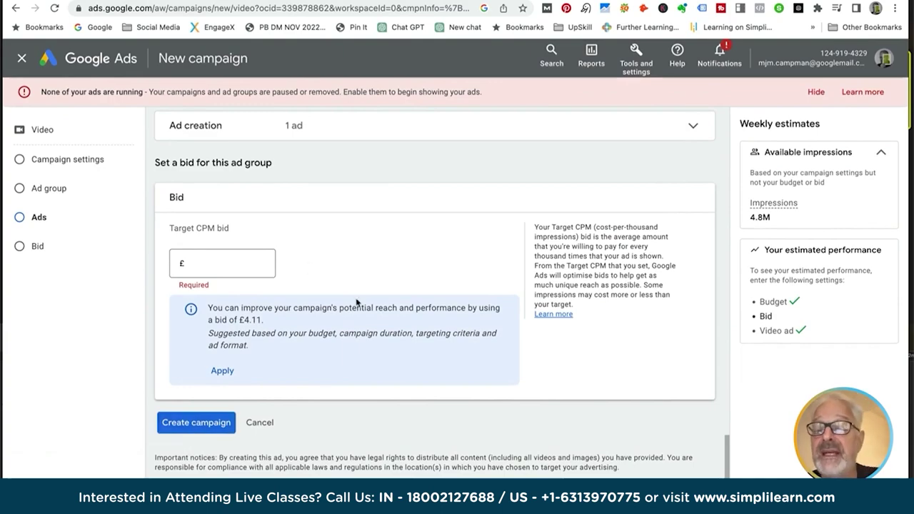
pyautogui.scroll(6, 357, 303)
pyautogui.scroll(20, 357, 303)
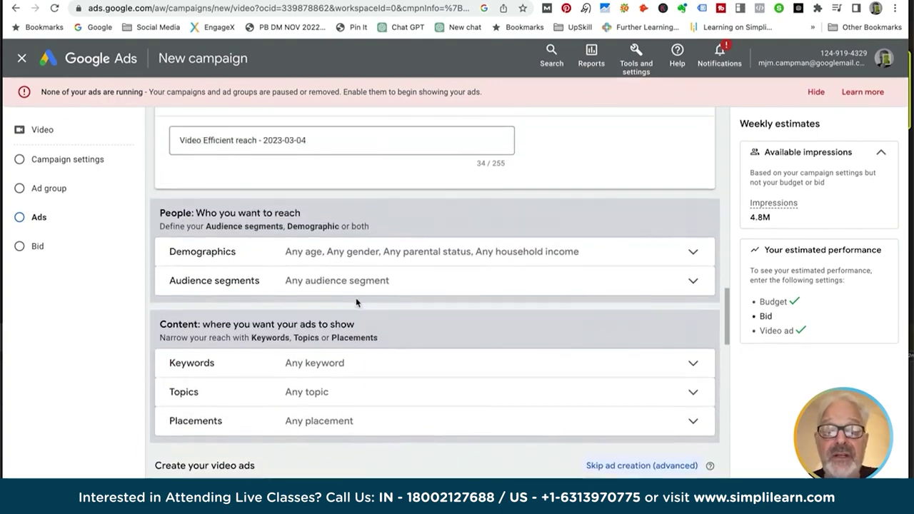
pyautogui.scroll(15, 356, 302)
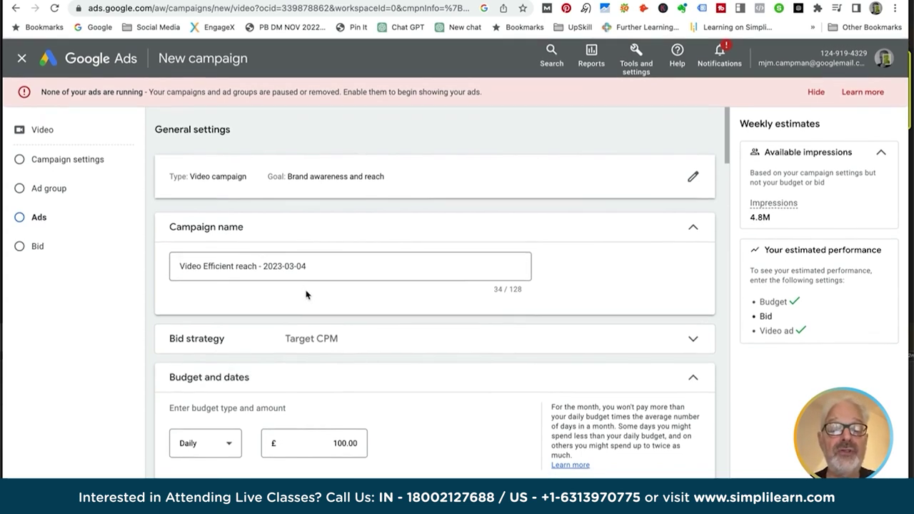
pyautogui.scroll(-3, 307, 294)
pyautogui.scroll(3, 306, 295)
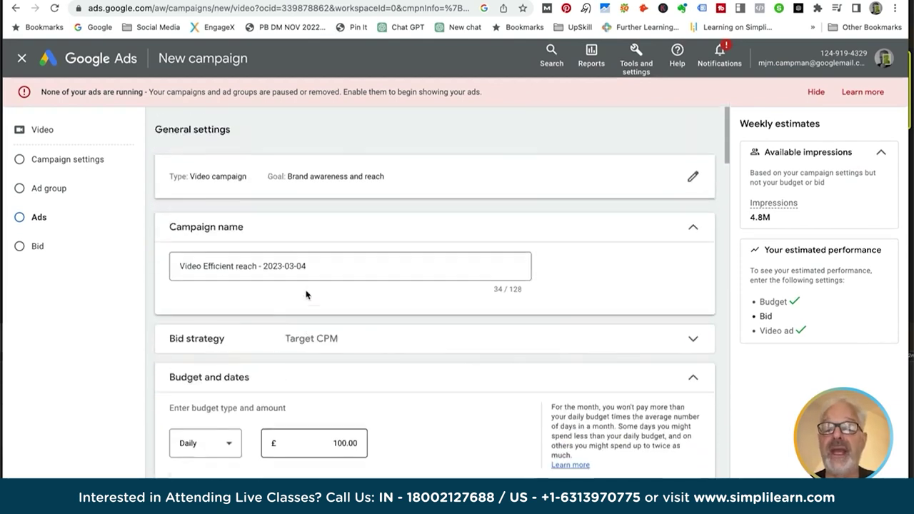
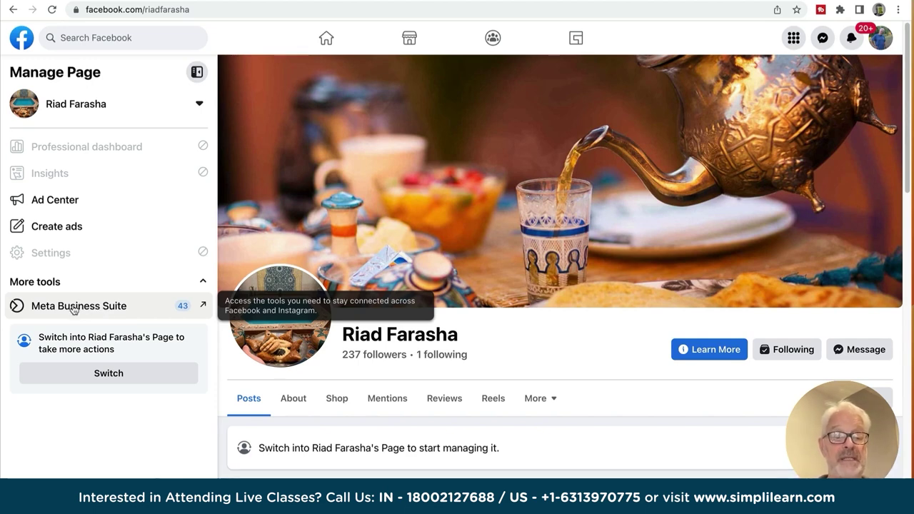
# - Open Meta Business Suite for the Riad Farasha page and start creating a new ad
pyautogui.click(79, 306)
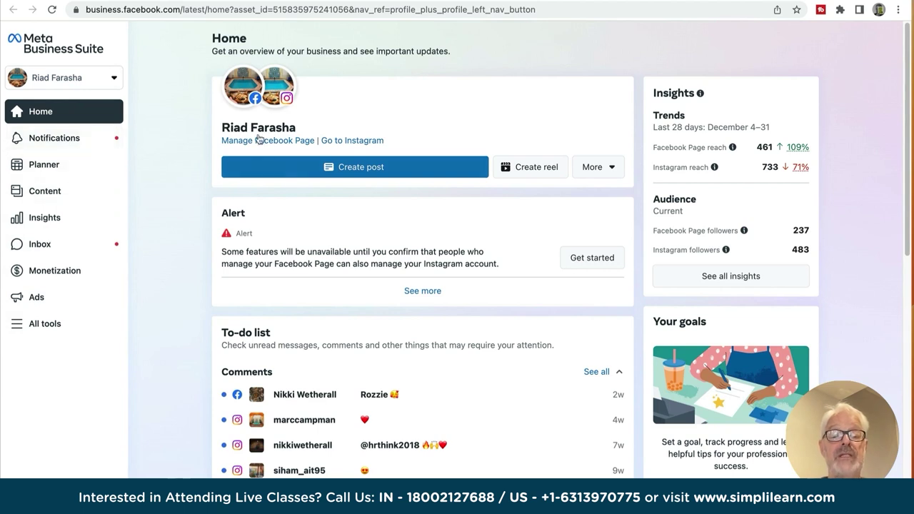
pyautogui.moveTo(238, 92)
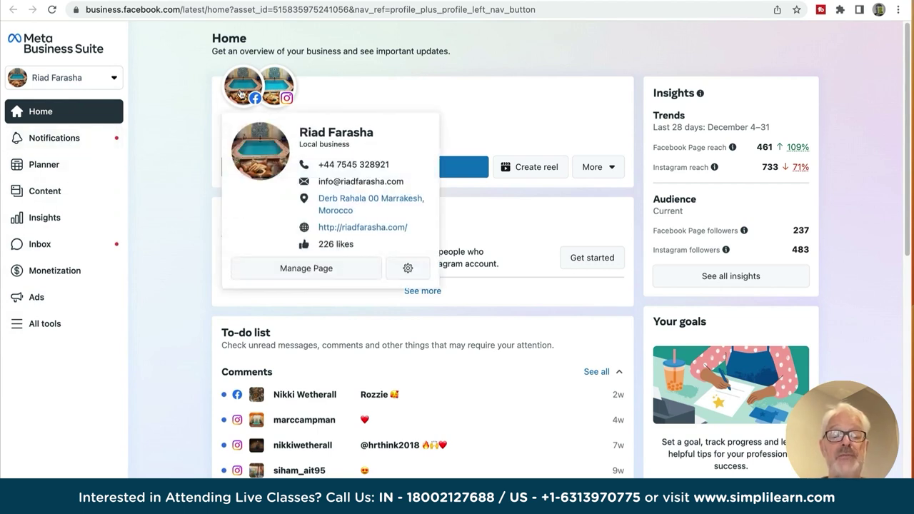
pyautogui.moveTo(282, 87)
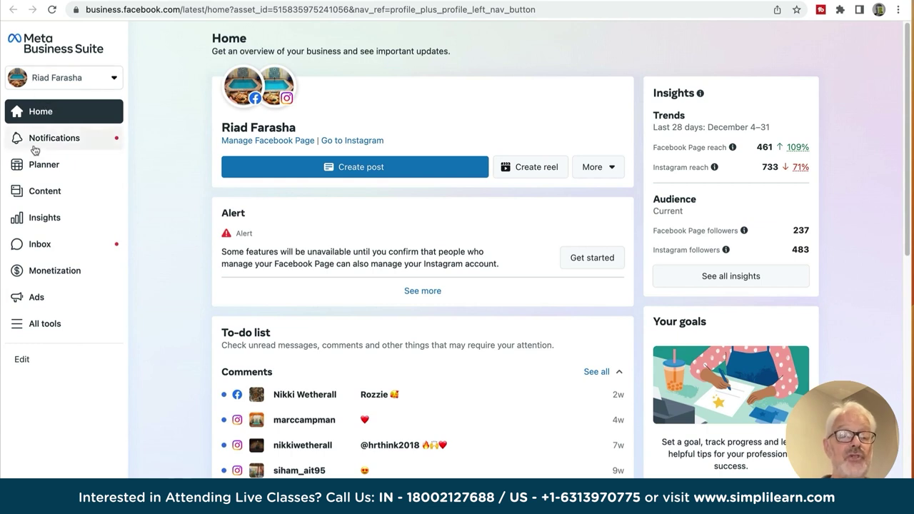
pyautogui.click(45, 325)
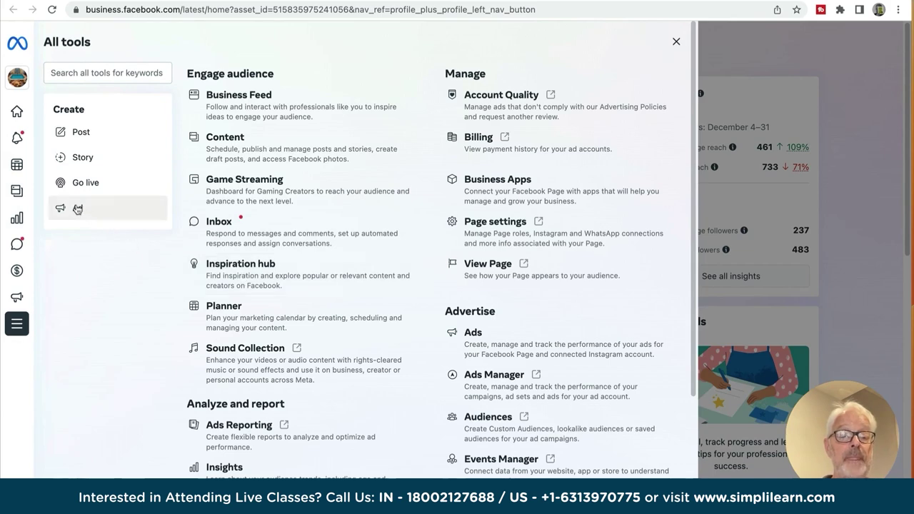
pyautogui.click(77, 209)
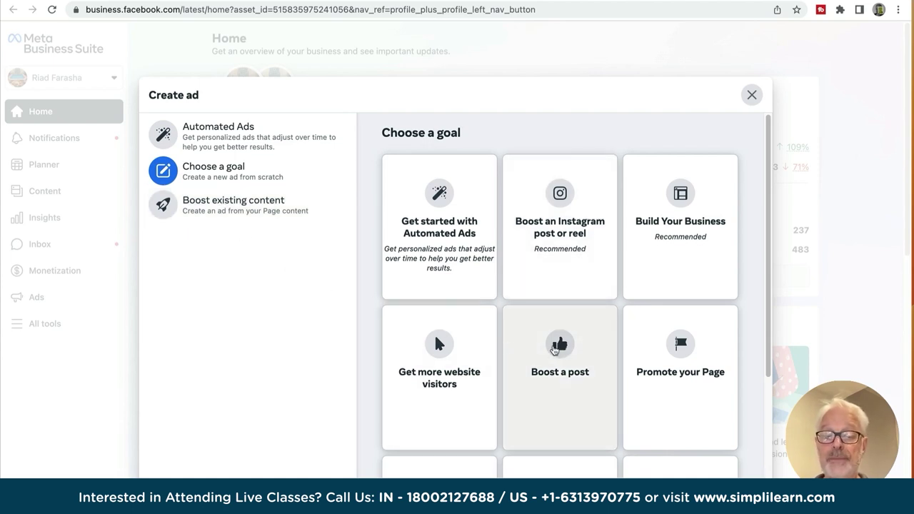
# - Look through the available ad goals and choose to boost an Instagram post or reel
pyautogui.scroll(-2, 556, 349)
pyautogui.scroll(-1, 554, 350)
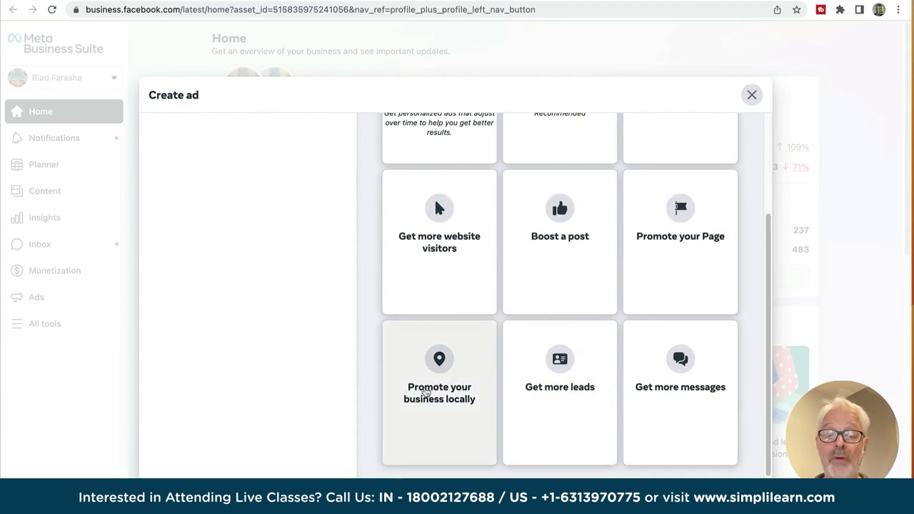
pyautogui.scroll(3, 560, 233)
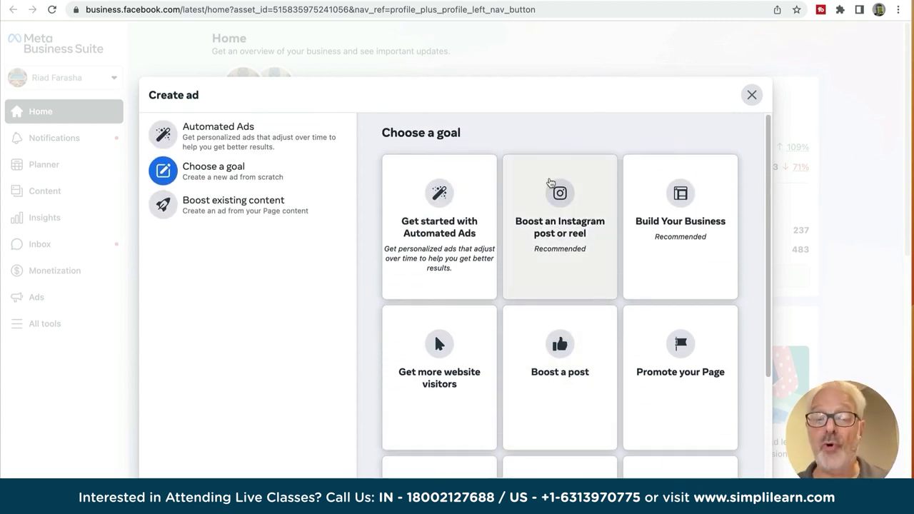
pyautogui.click(556, 198)
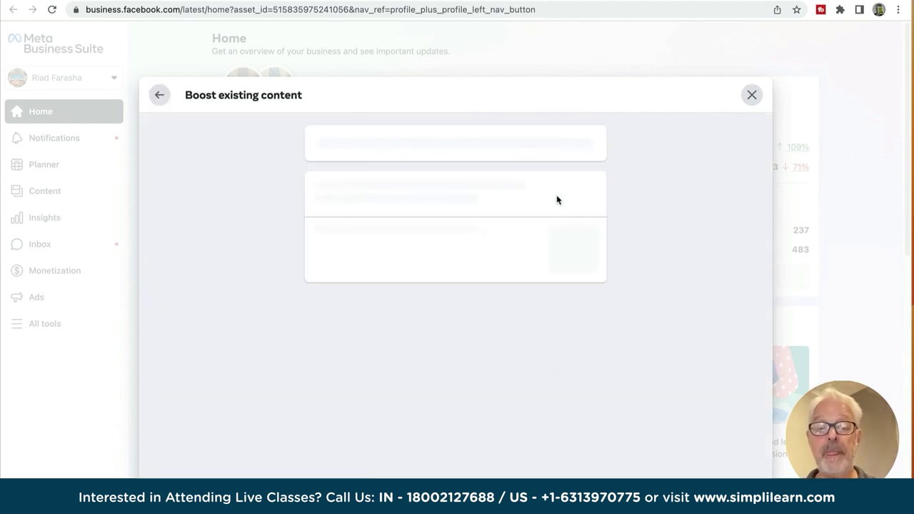
# - Limit the Instagram content to posts and start boosting the poolside breakfast post from Dec 27, 2022
pyautogui.click(587, 134)
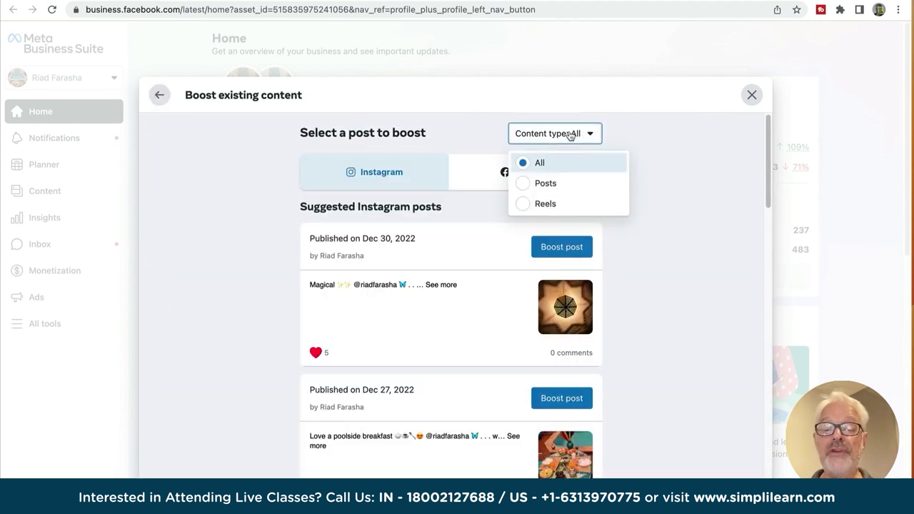
pyautogui.click(525, 184)
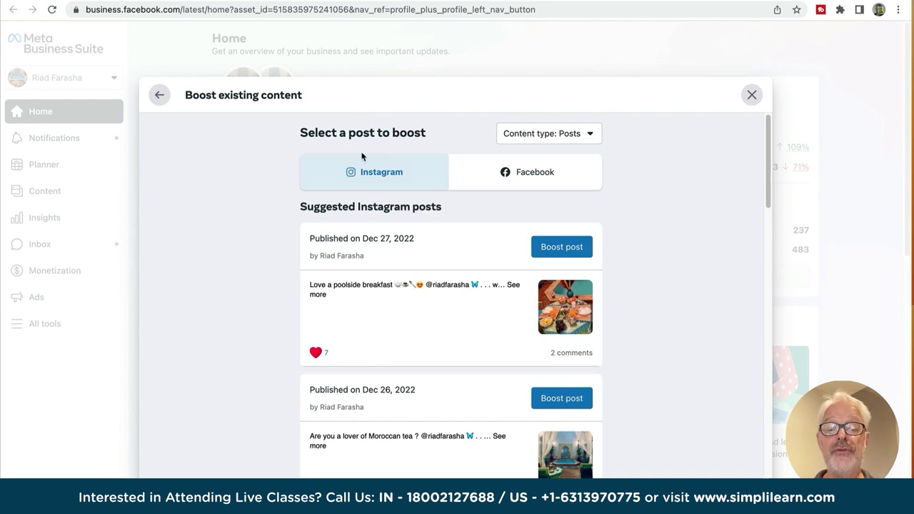
pyautogui.click(564, 248)
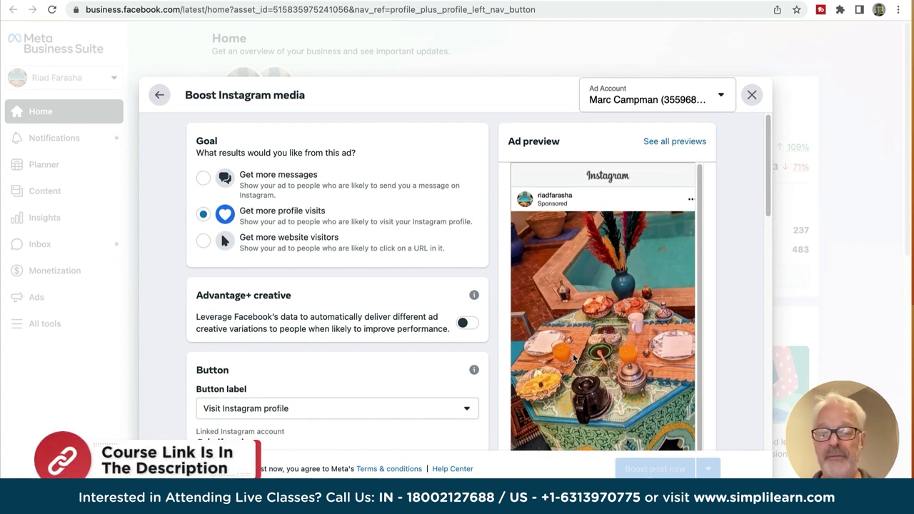
# - Review the boost's goal, button label, special ad category and audience settings alongside the ad preview
pyautogui.scroll(-1, 578, 341)
pyautogui.scroll(-5, 578, 342)
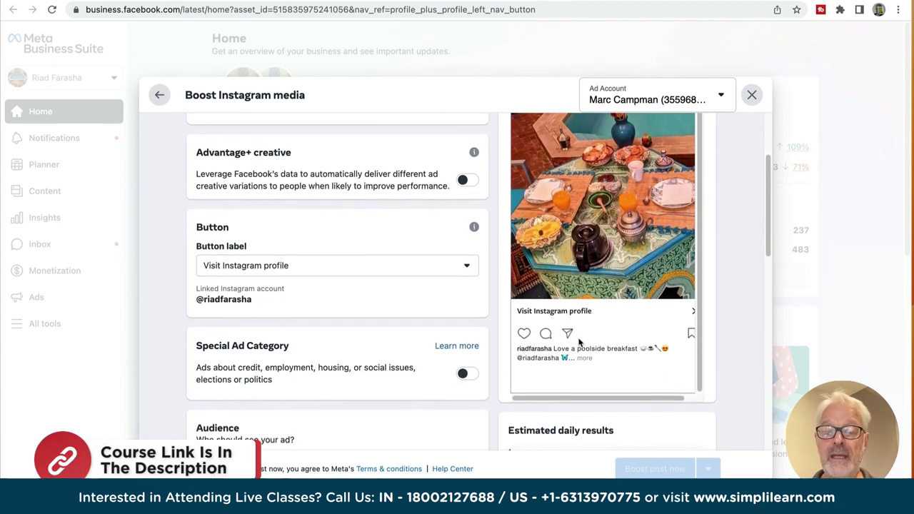
pyautogui.scroll(6, 605, 265)
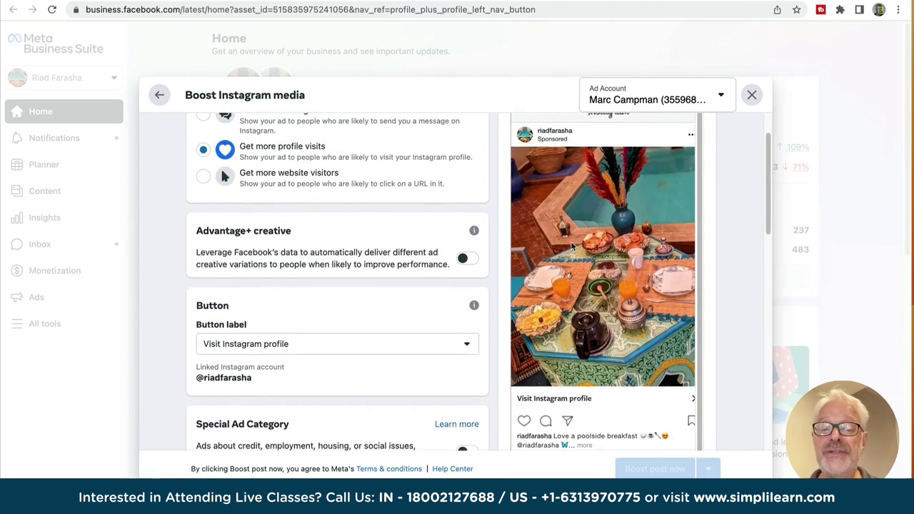
pyautogui.scroll(-6, 608, 293)
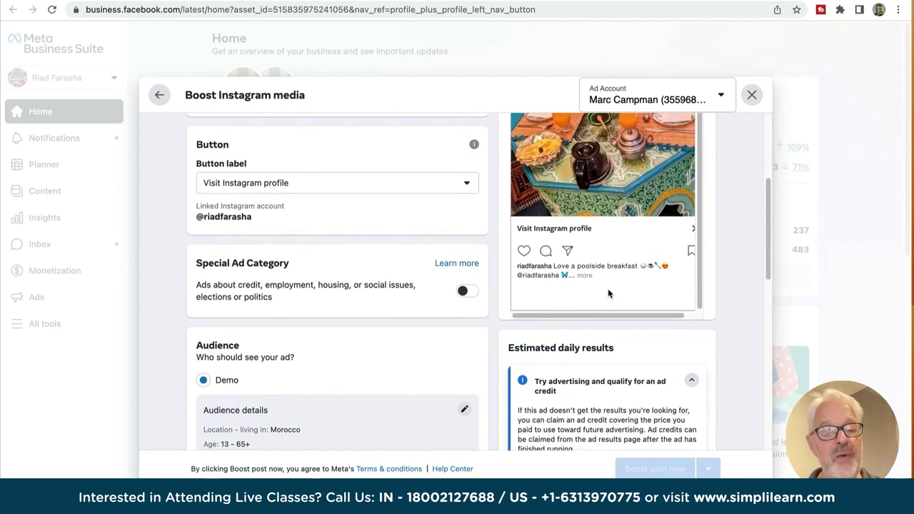
pyautogui.scroll(6, 608, 293)
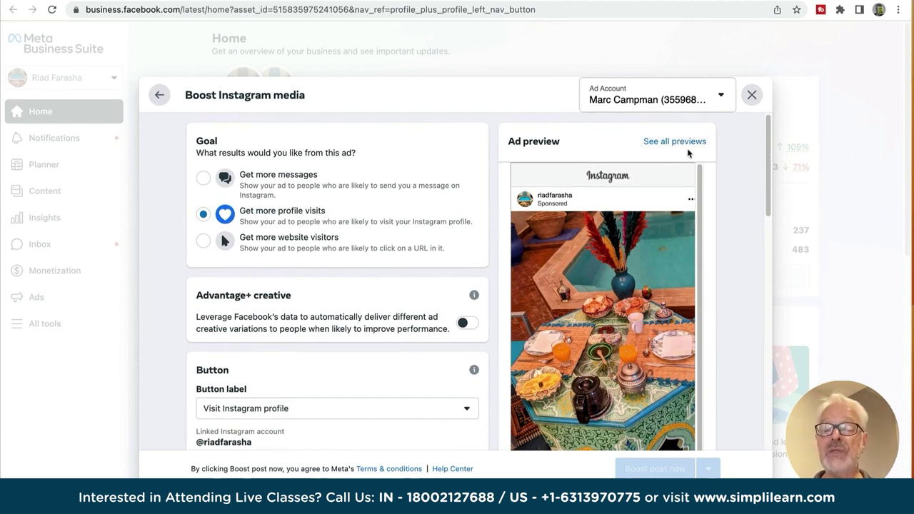
# - Examine all placement previews of the boosted post, including Explore feed, Instagram feed, Stories and Reels, and close them
pyautogui.click(675, 142)
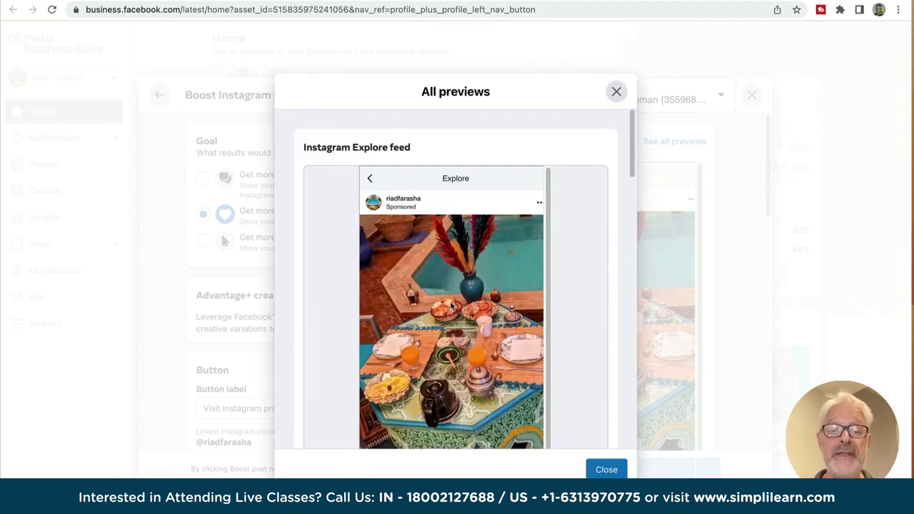
pyautogui.scroll(-5, 451, 306)
pyautogui.scroll(-5, 450, 305)
pyautogui.scroll(-5, 450, 305)
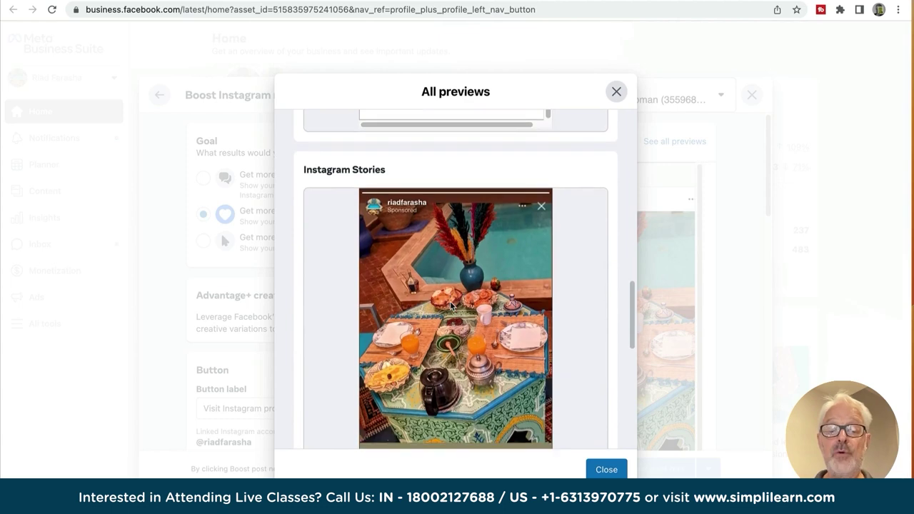
pyautogui.scroll(-3, 450, 306)
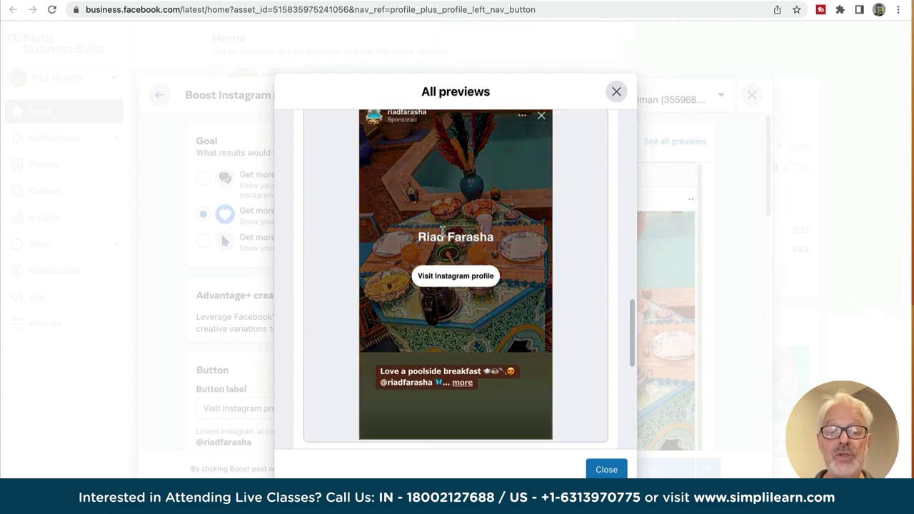
pyautogui.scroll(-5, 442, 229)
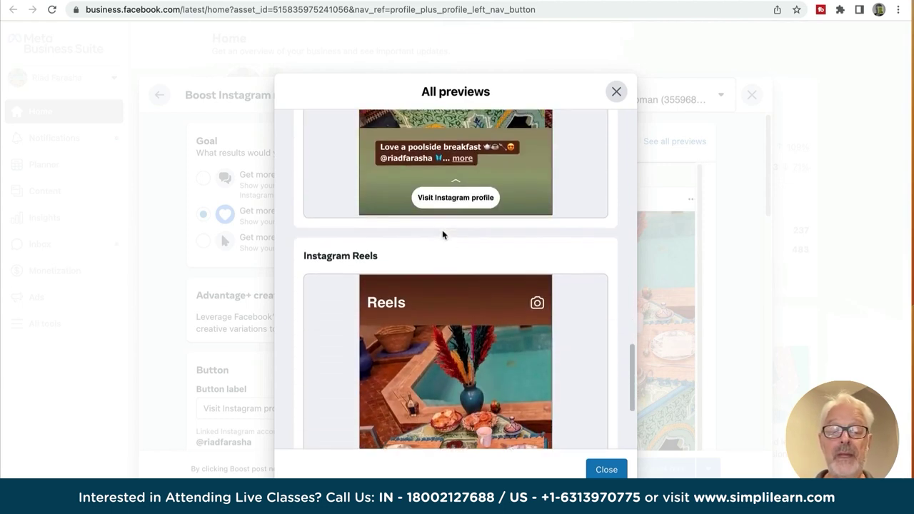
pyautogui.scroll(-3, 442, 229)
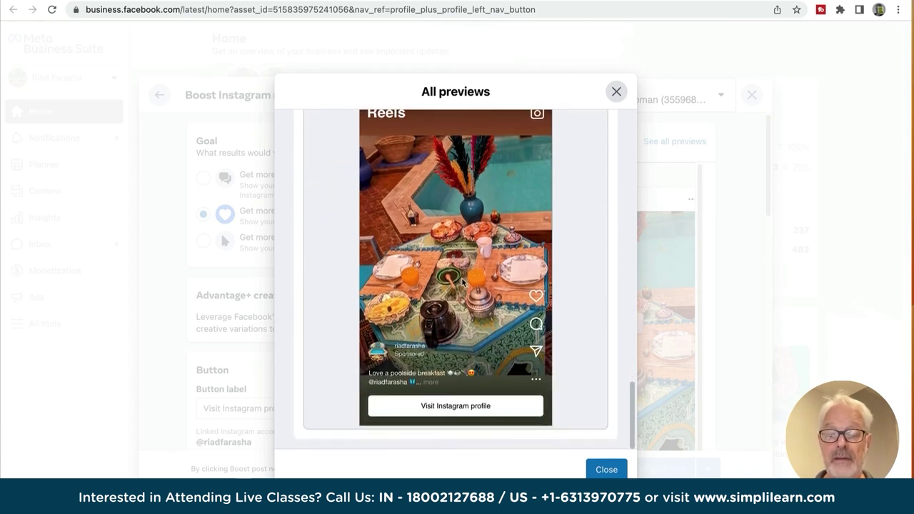
pyautogui.scroll(10, 462, 282)
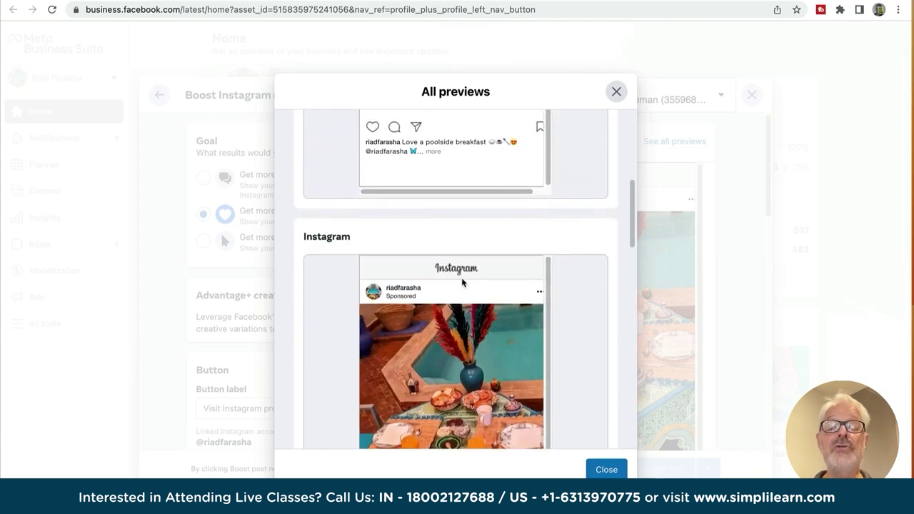
pyautogui.scroll(5, 461, 282)
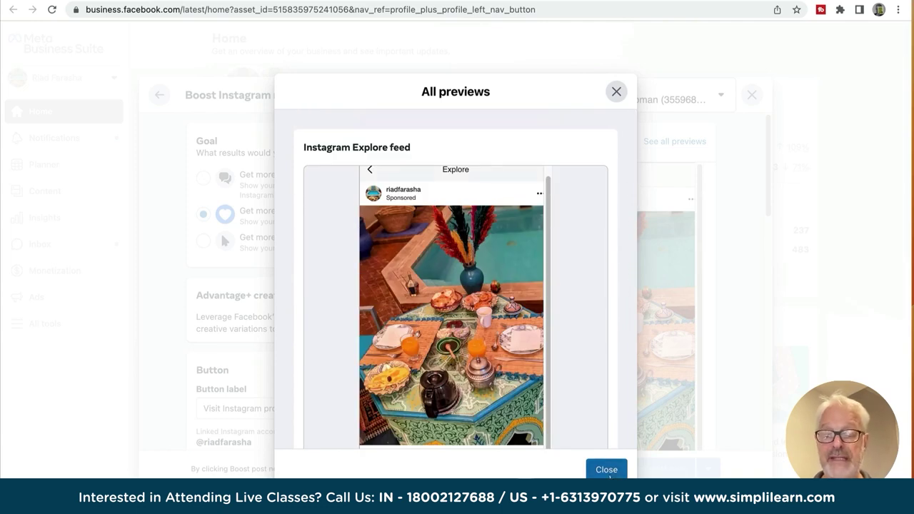
pyautogui.click(612, 473)
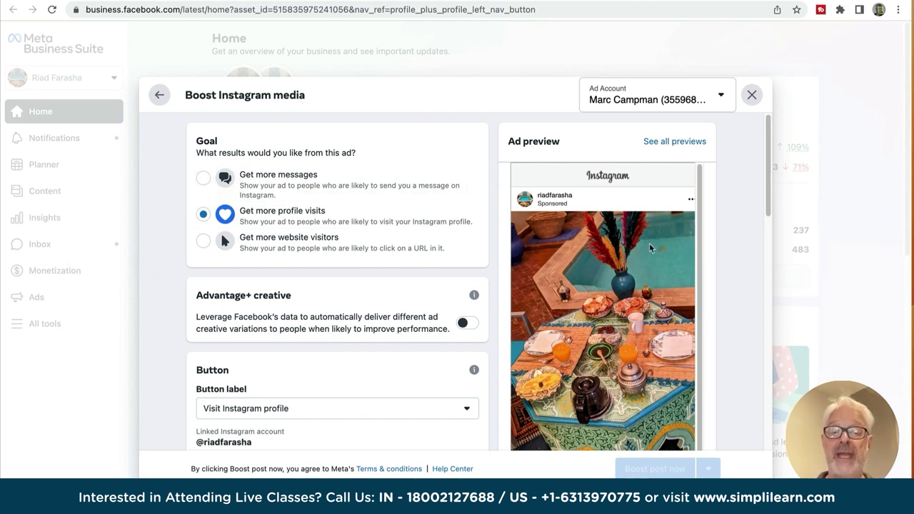
# - Leave the Instagram boost setup and discard its changes
pyautogui.click(751, 99)
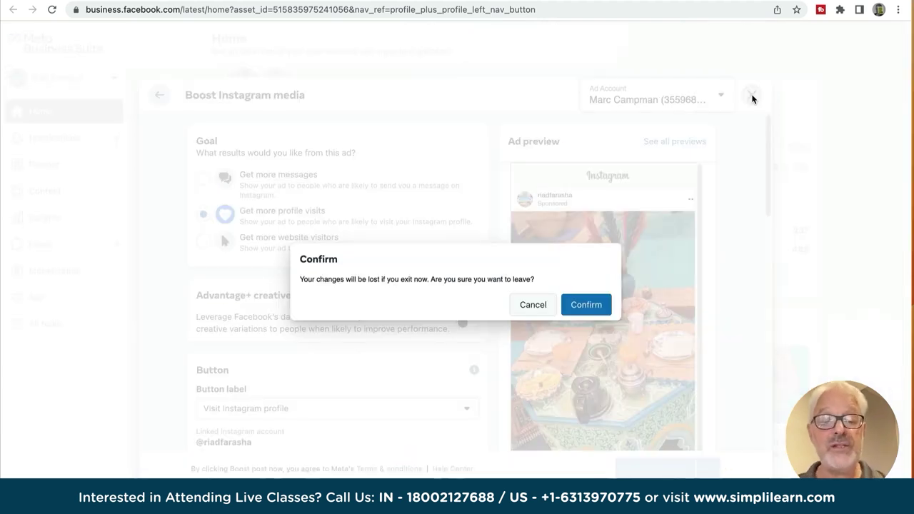
pyautogui.click(580, 307)
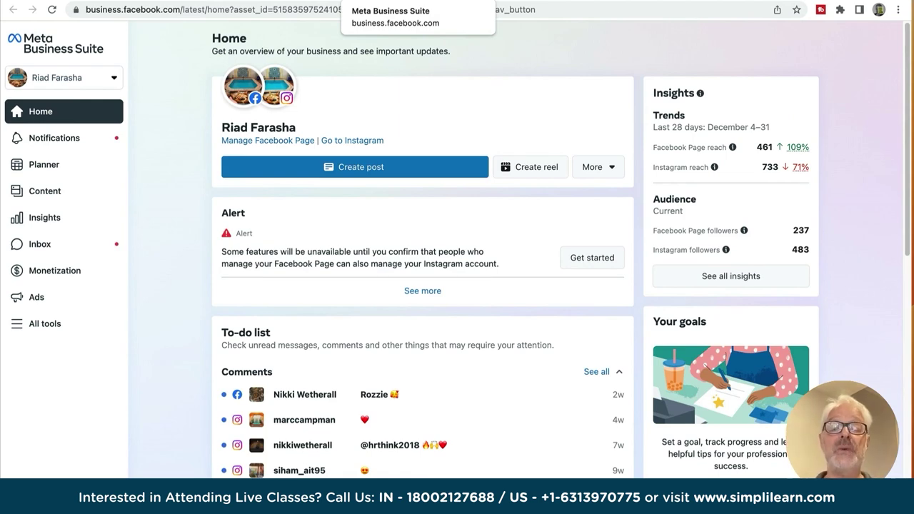
# - Switch to the Instagram Ads presentation in Google Slides and start the slideshow from the Instagram Reels in Digital Marketing Strategy slide
pyautogui.click(448, 6)
pyautogui.click(147, 4)
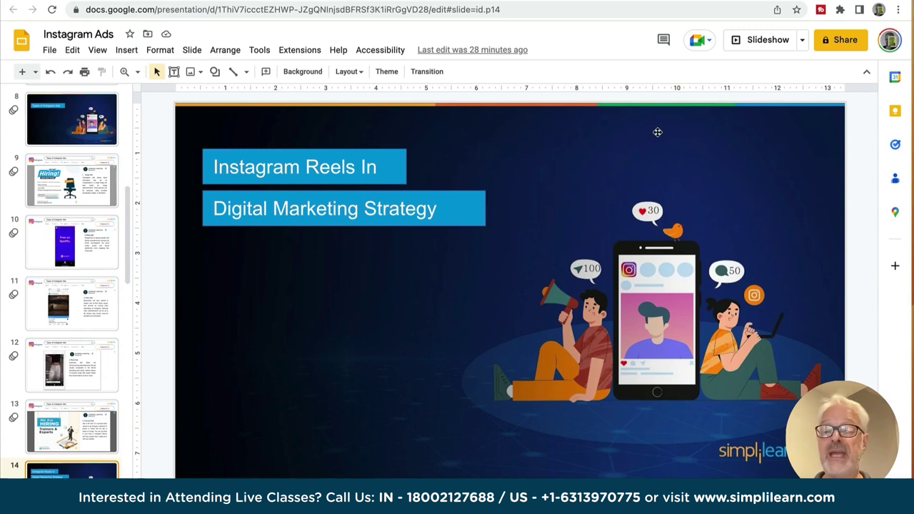
pyautogui.click(778, 40)
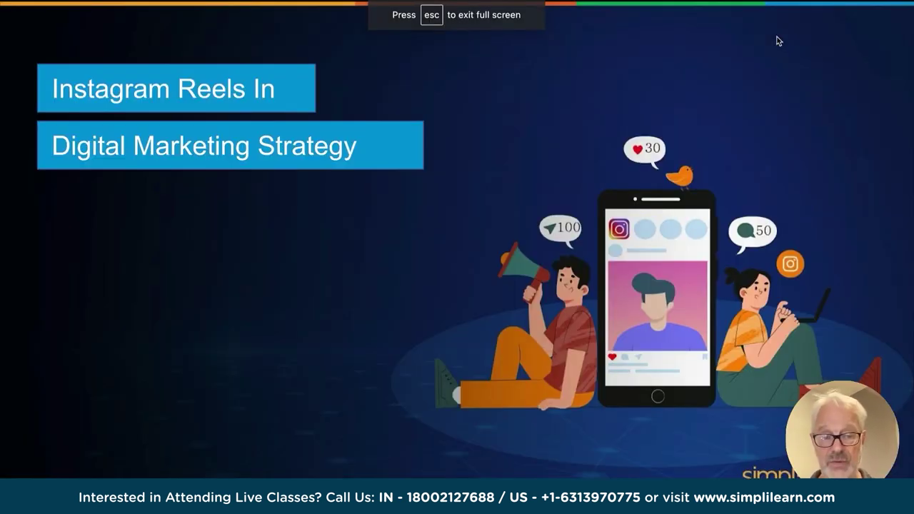
# - Exit the slideshow to view the mirrored phone screen and return to the Instagram Ads presentation in Google Chrome
pyautogui.press('Escape')
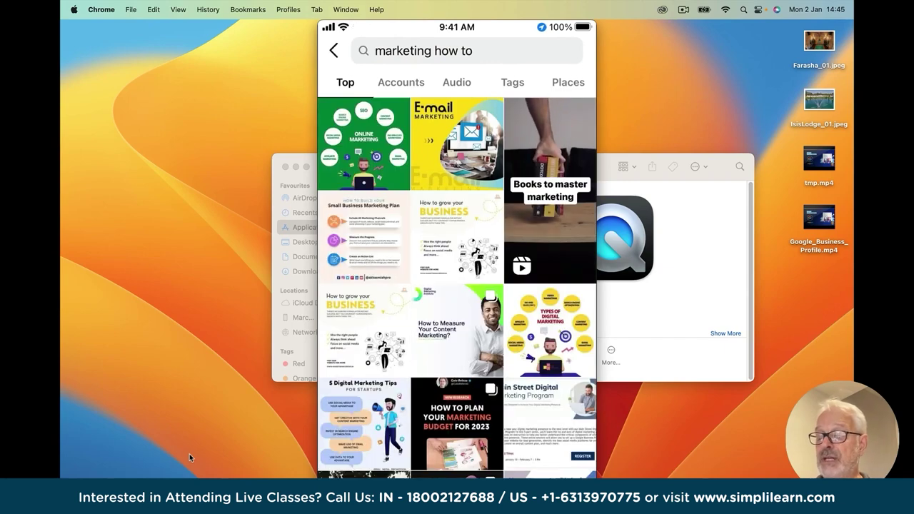
pyautogui.moveTo(450, 287)
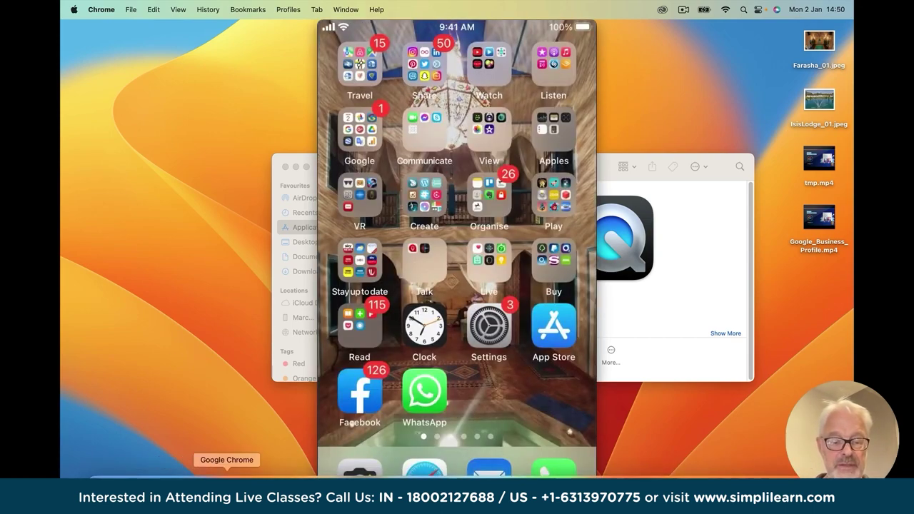
pyautogui.click(221, 474)
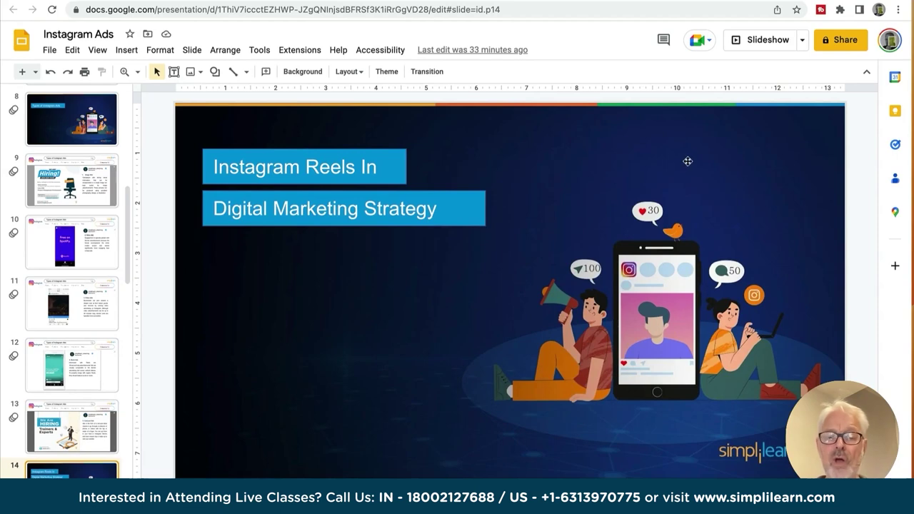
# - Start the slideshow from the Instagram Reels In Digital Marketing Strategy slide
pyautogui.click(755, 43)
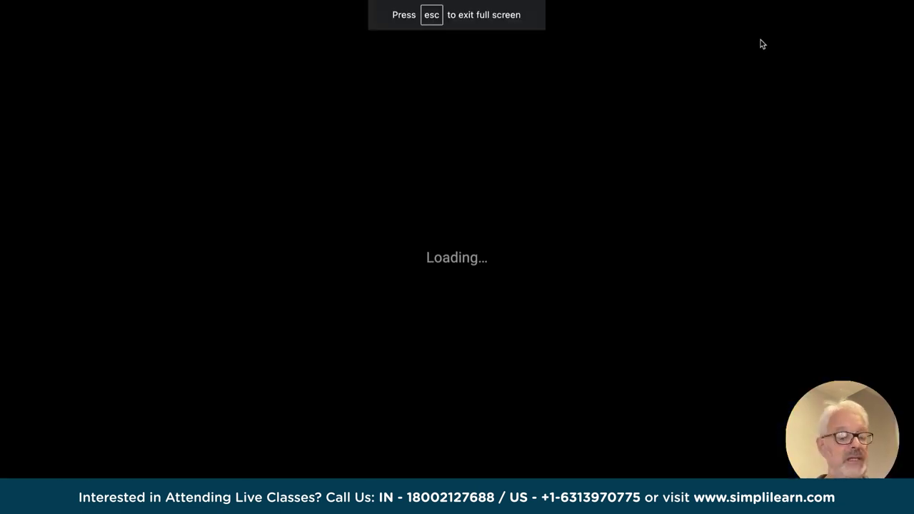
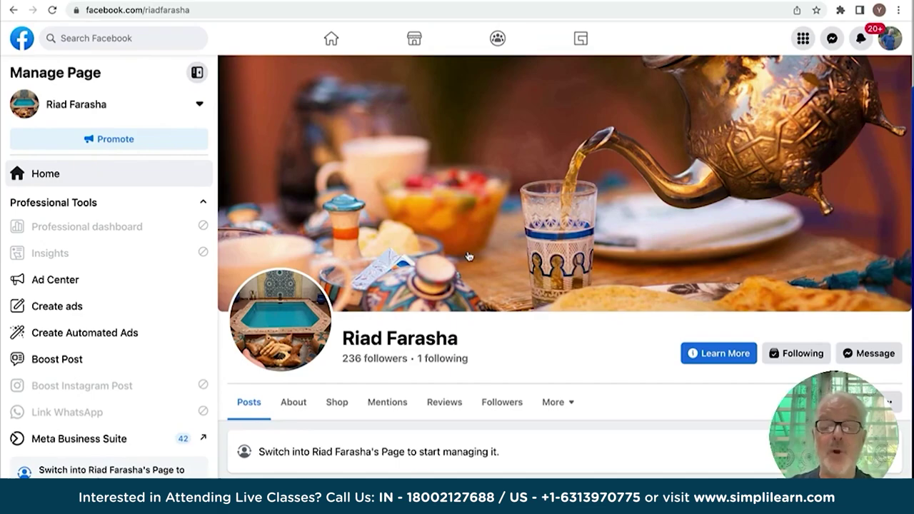
# - Look over the Riad Farasha Facebook page in the browser, including its details, photos and posts
pyautogui.scroll(6, 468, 256)
pyautogui.scroll(-1, 469, 255)
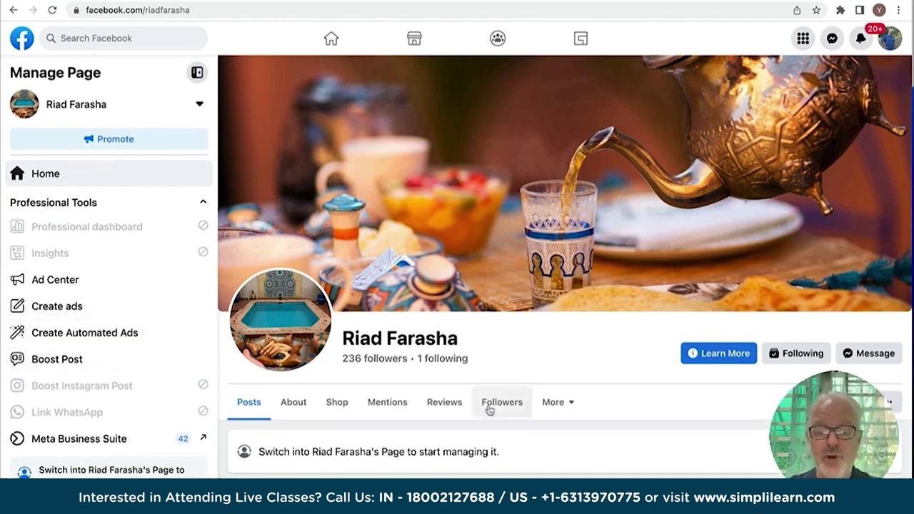
pyautogui.scroll(-10, 490, 408)
pyautogui.scroll(-5, 490, 408)
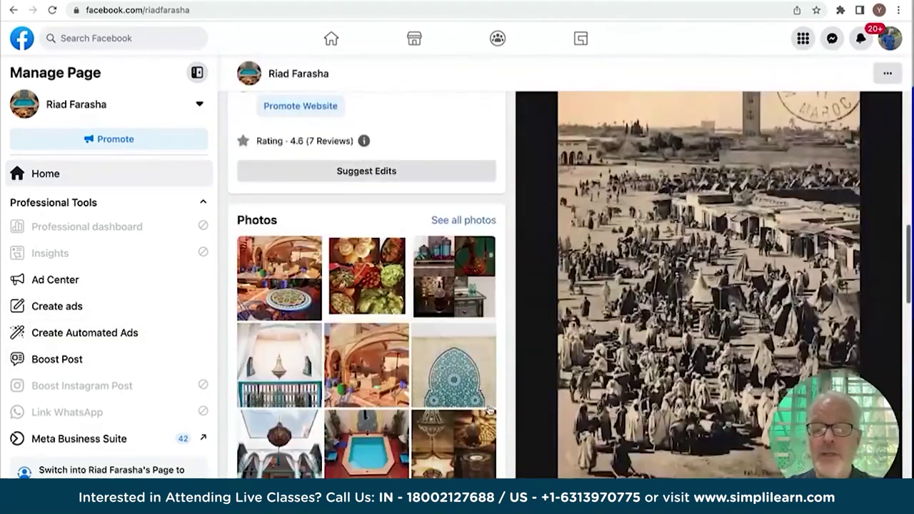
pyautogui.scroll(2, 489, 408)
pyautogui.scroll(15, 490, 409)
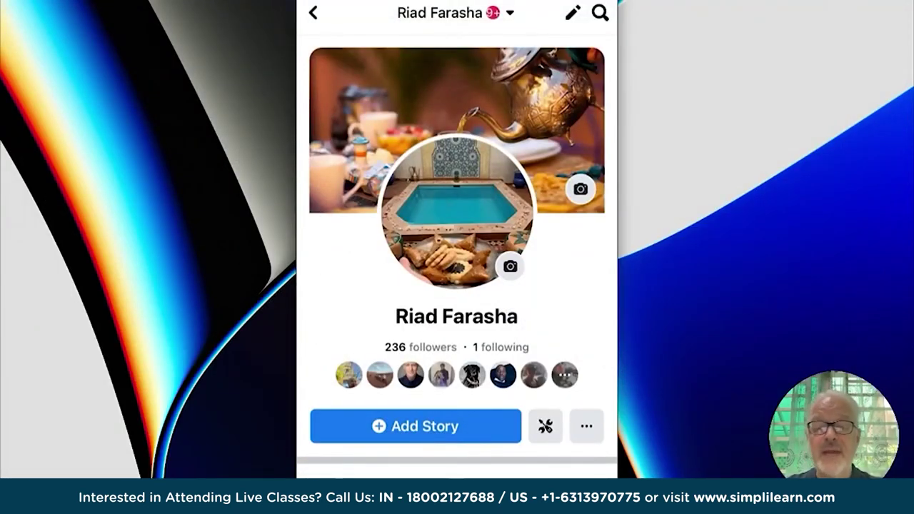
# - Examine the Riad Farasha page on the mirrored phone, checking its posts and the insights and boost options beneath them
pyautogui.scroll(-10, 456, 257)
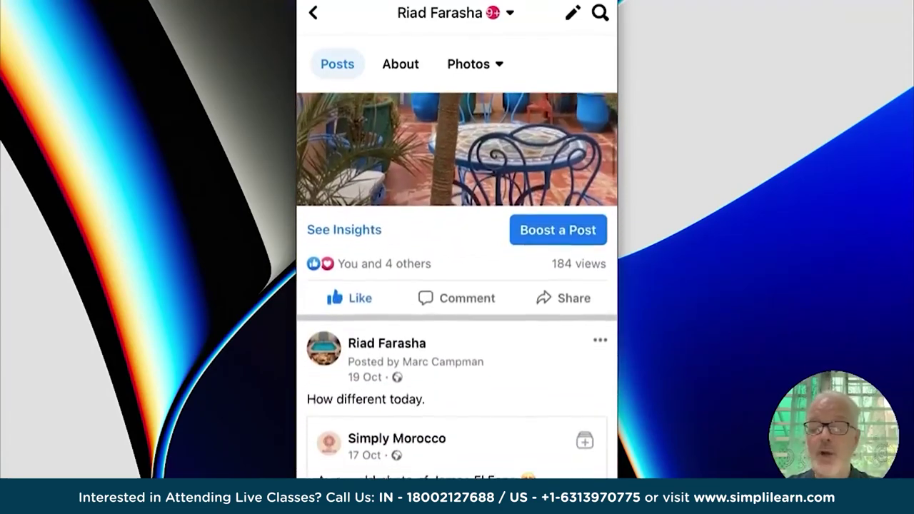
pyautogui.scroll(-1, 457, 286)
pyautogui.scroll(-3, 457, 285)
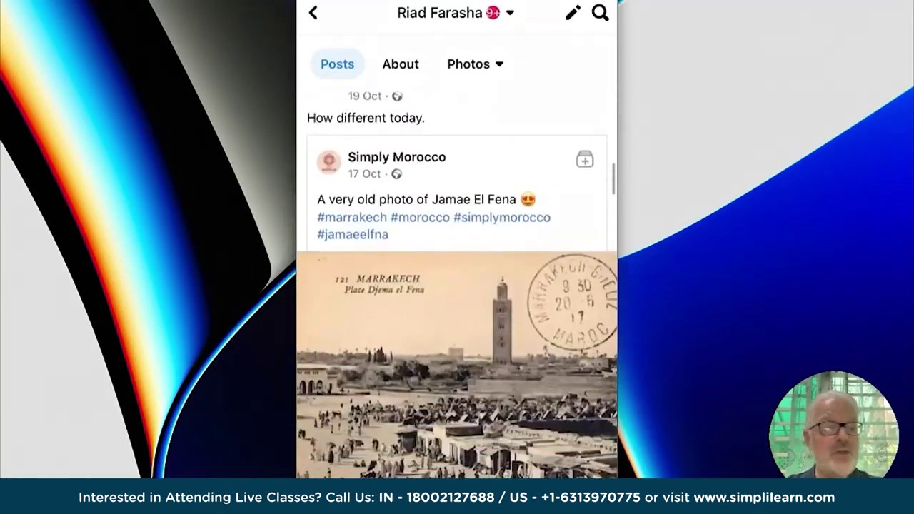
pyautogui.scroll(-1, 457, 285)
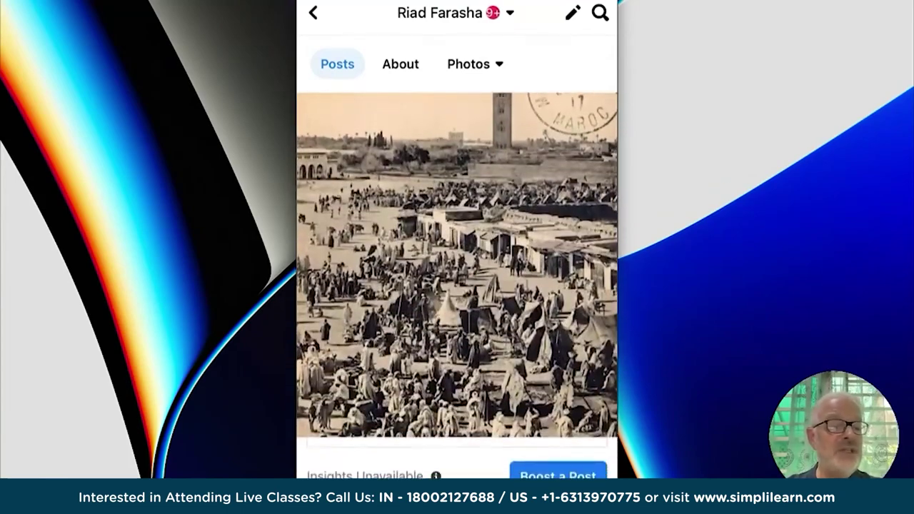
pyautogui.scroll(2, 456, 286)
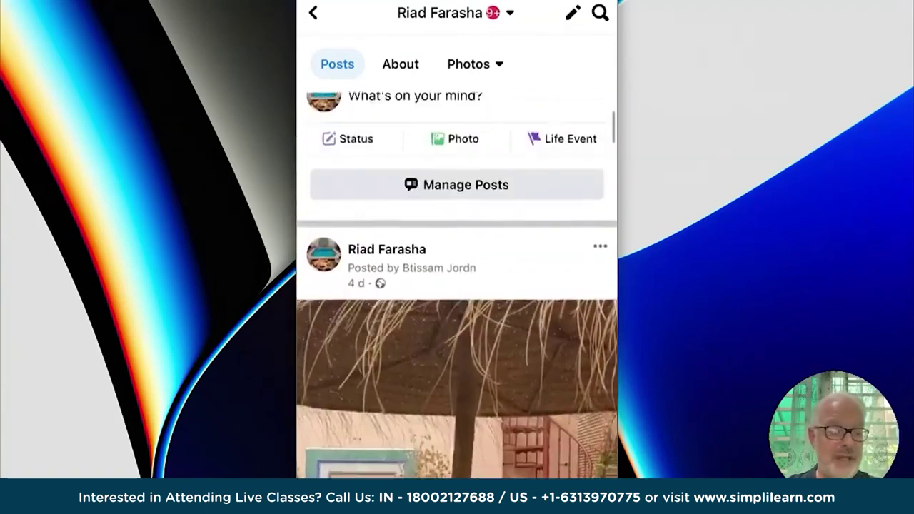
pyautogui.scroll(10, 457, 286)
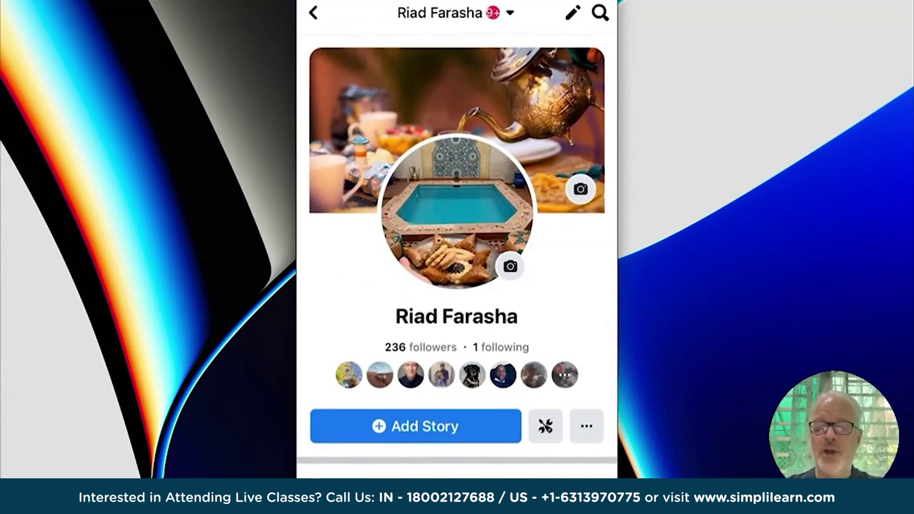
pyautogui.scroll(-10, 456, 286)
pyautogui.scroll(-10, 456, 286)
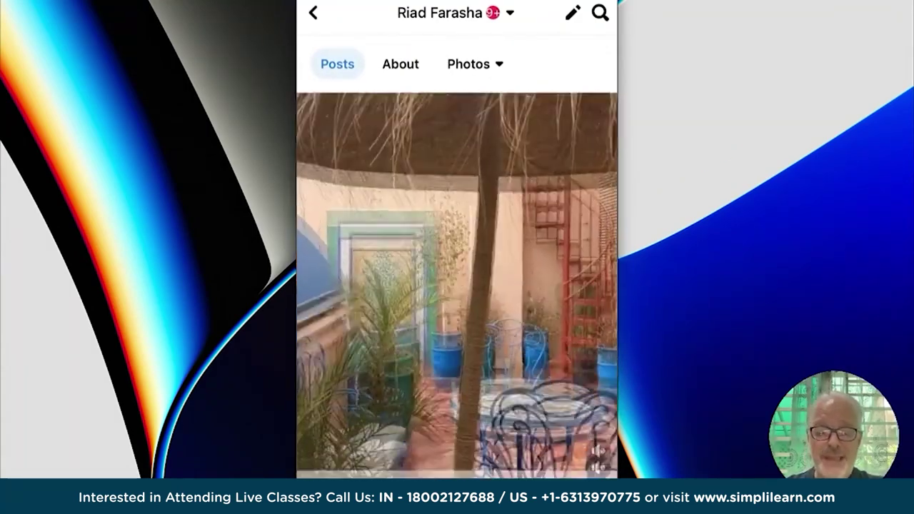
pyautogui.scroll(-8, 457, 285)
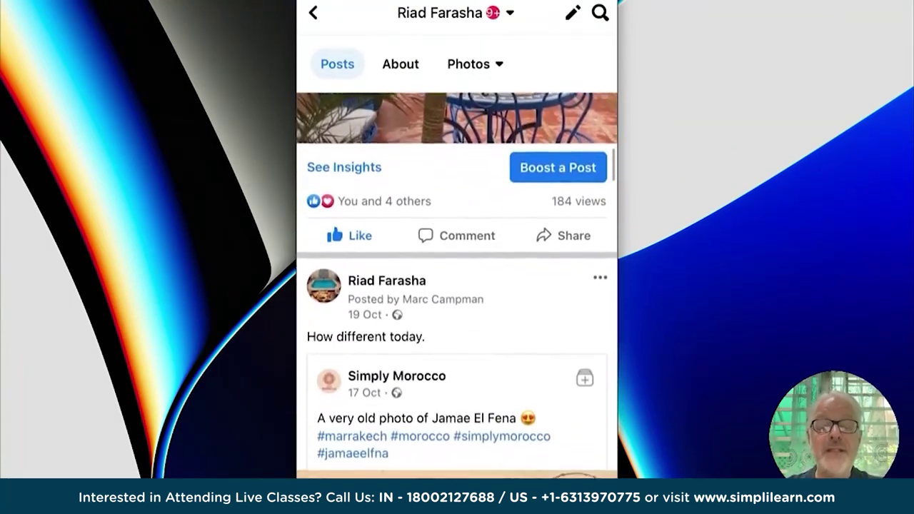
# - Start boosting a post from the Riad Farasha page and choose the "Good Morning from our rooftop" post
pyautogui.scroll(3, 456, 286)
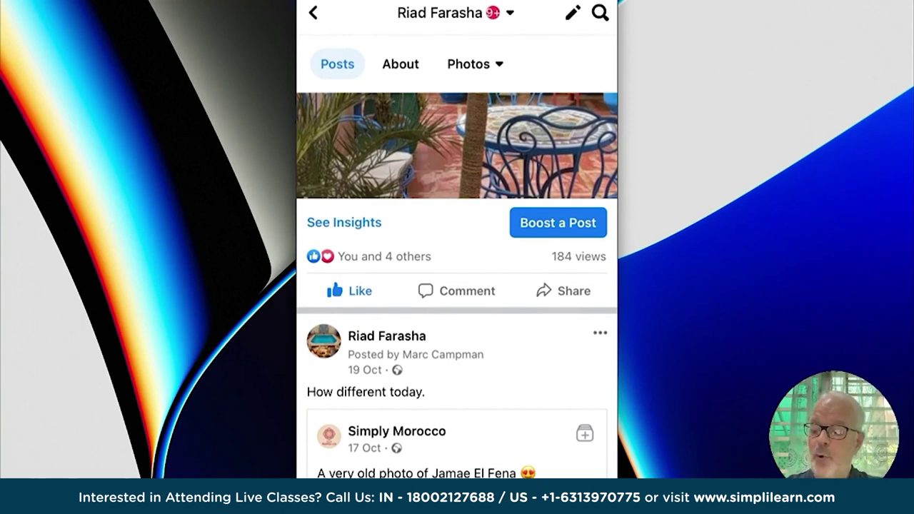
pyautogui.click(558, 222)
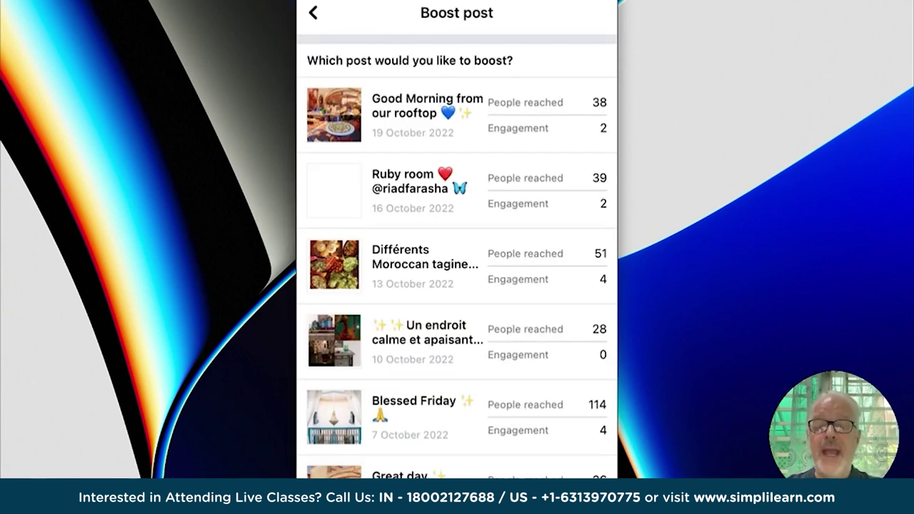
pyautogui.scroll(-2, 457, 264)
pyautogui.scroll(2, 457, 264)
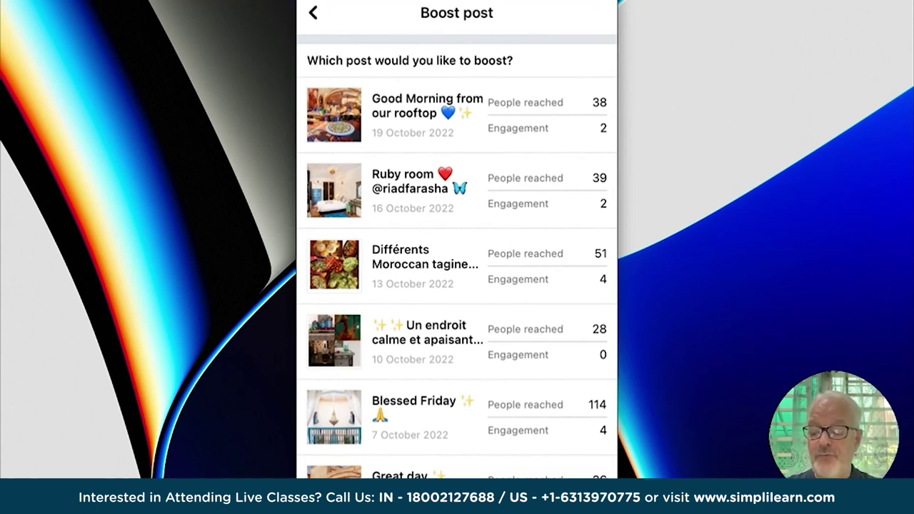
pyautogui.click(428, 114)
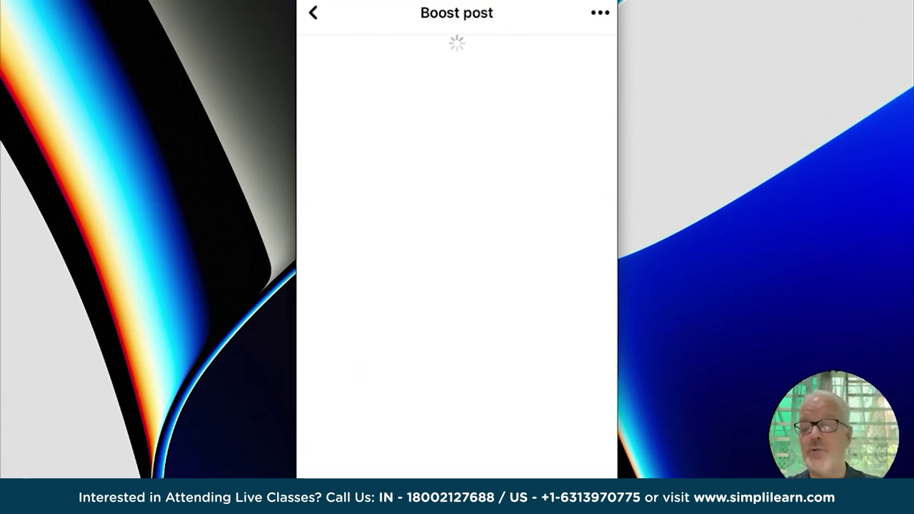
# - Examine the goal, optional button, special ad category and audience settings of the rooftop post's boost
pyautogui.scroll(-2, 456, 250)
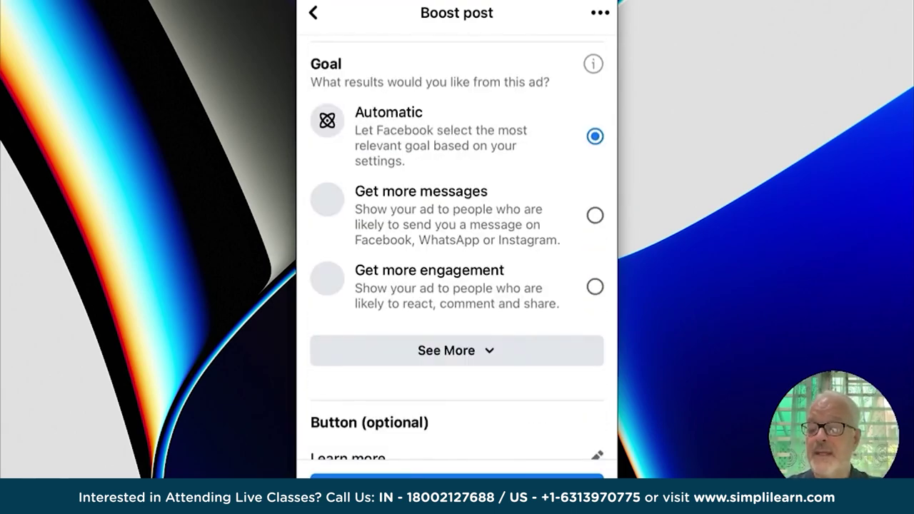
pyautogui.scroll(1, 457, 250)
pyautogui.scroll(-3, 457, 250)
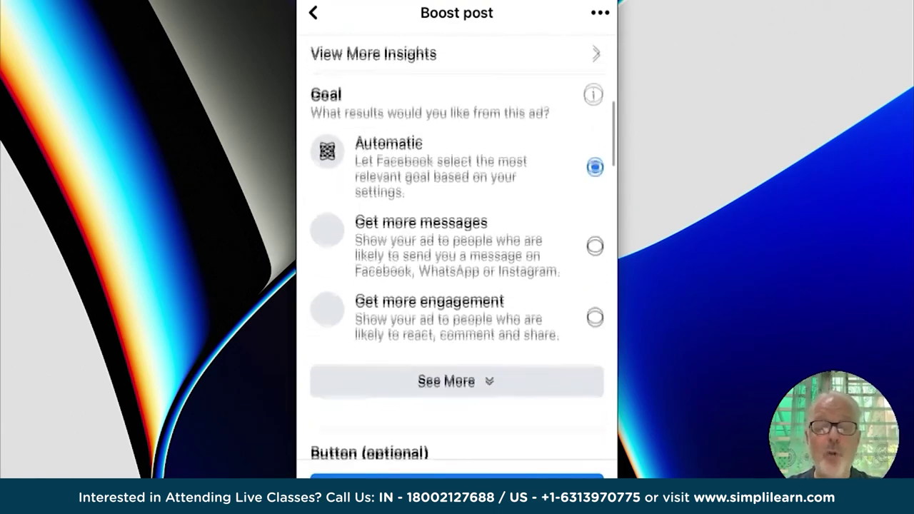
pyautogui.scroll(2, 457, 250)
pyautogui.scroll(-3, 457, 250)
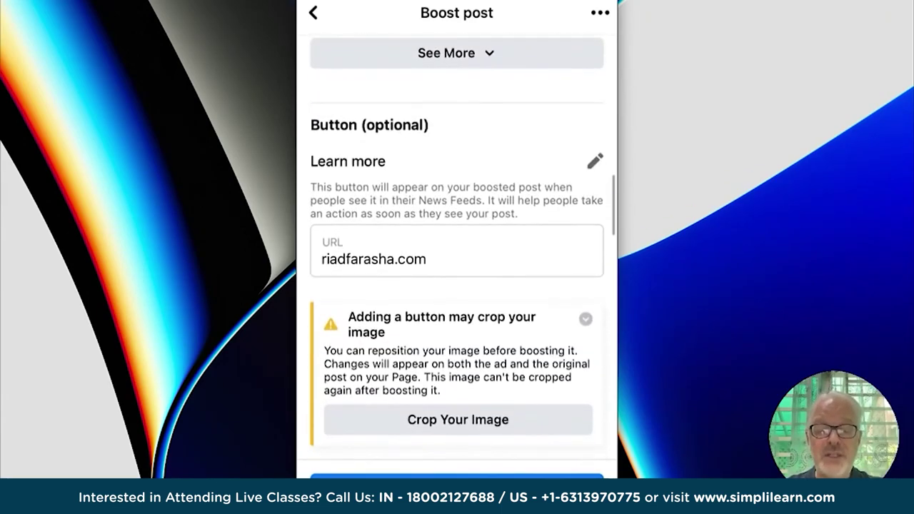
pyautogui.scroll(-3, 457, 250)
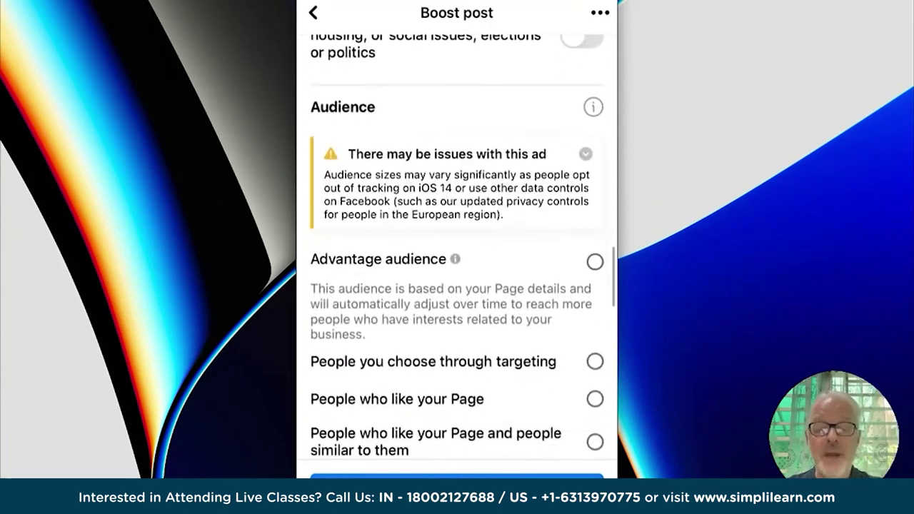
pyautogui.scroll(-2, 457, 250)
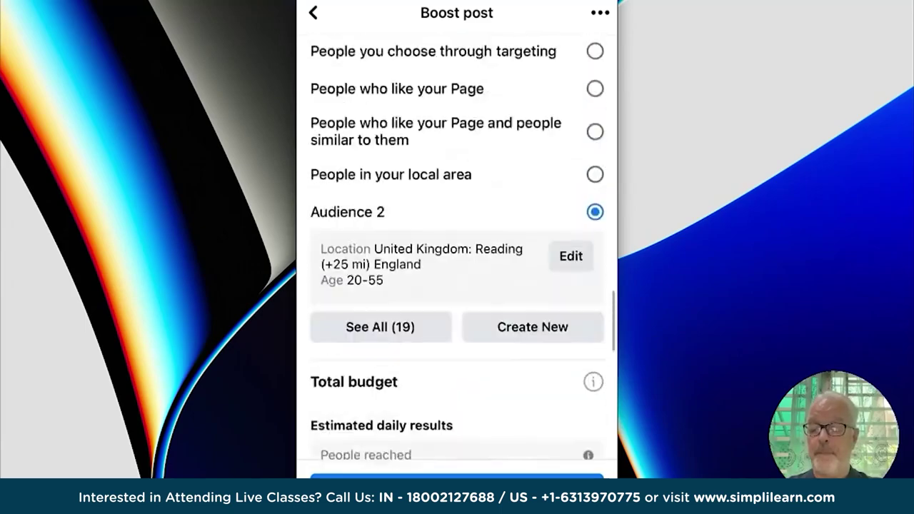
pyautogui.scroll(-1, 457, 285)
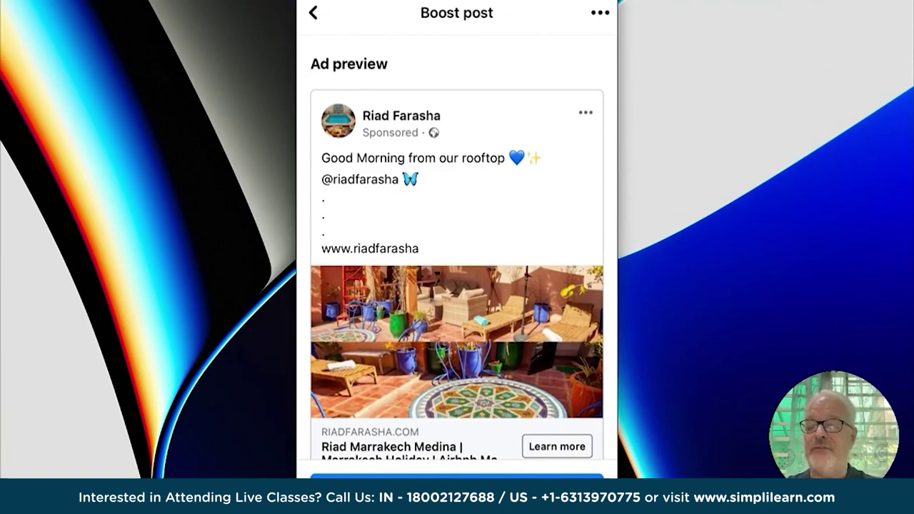
# - Review the boost's total budget, duration and Instagram placement settings, and return to the Riad Farasha page
pyautogui.scroll(-10, 456, 285)
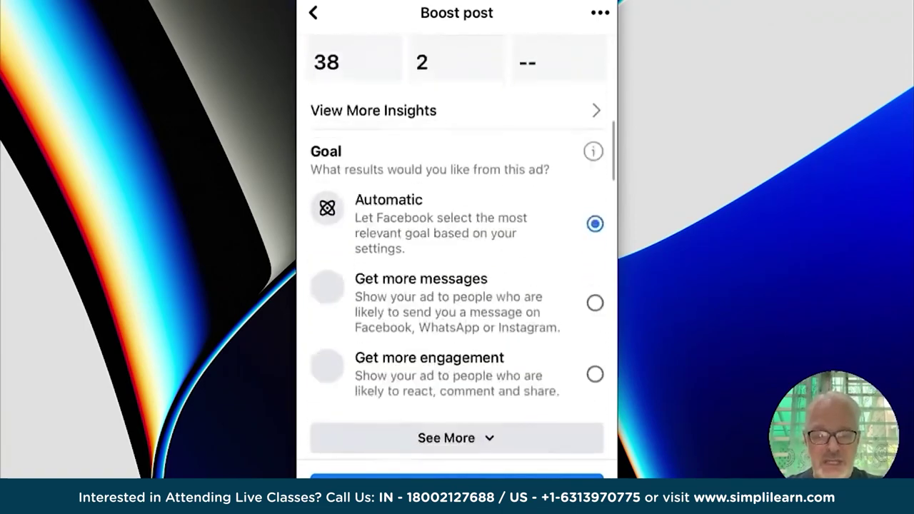
pyautogui.scroll(-10, 457, 285)
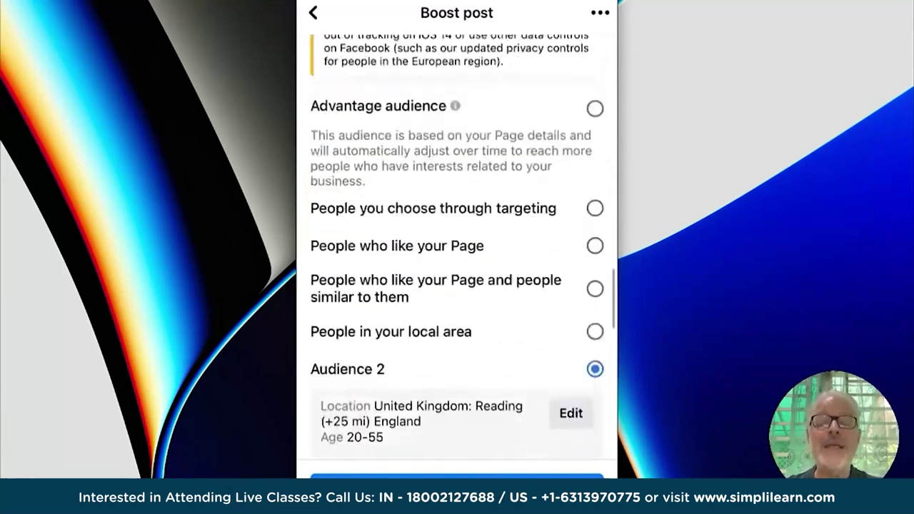
pyautogui.scroll(-10, 457, 286)
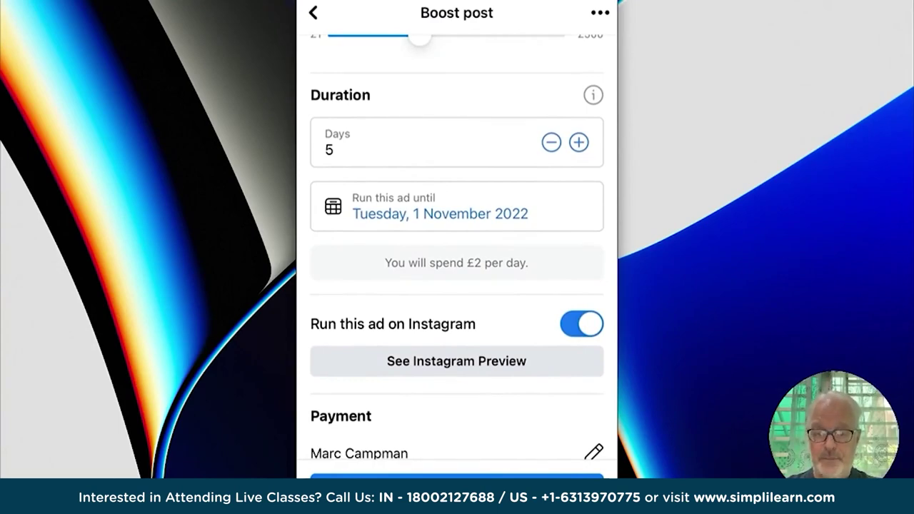
pyautogui.scroll(7, 457, 250)
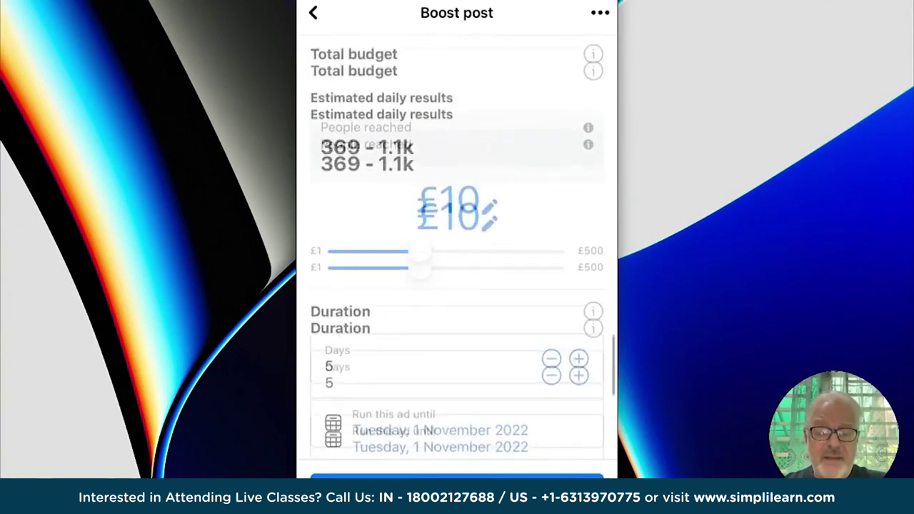
pyautogui.scroll(8, 457, 247)
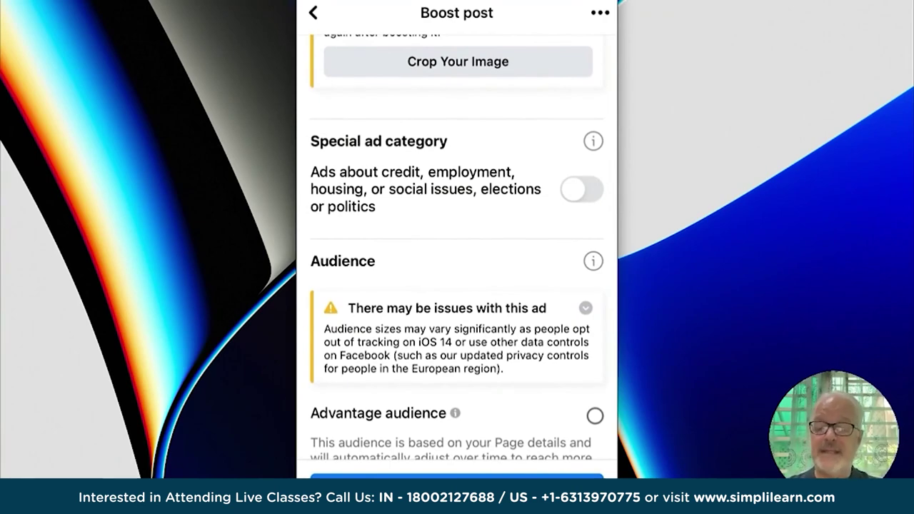
pyautogui.scroll(6, 456, 249)
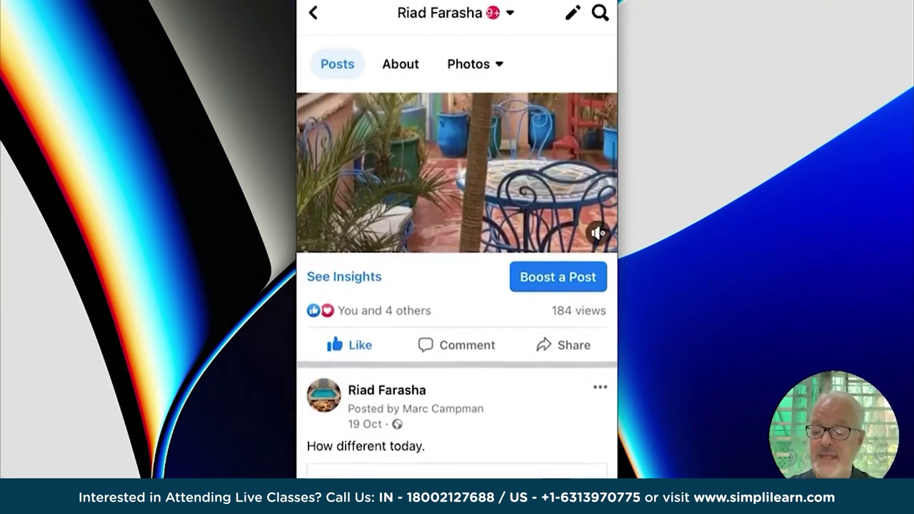
# - Examine the page's posts for their boost options, including the Jamae El Fena, rooftop, Ruby room and Moroccan tagine posts
pyautogui.scroll(-1, 457, 285)
pyautogui.scroll(-1, 456, 285)
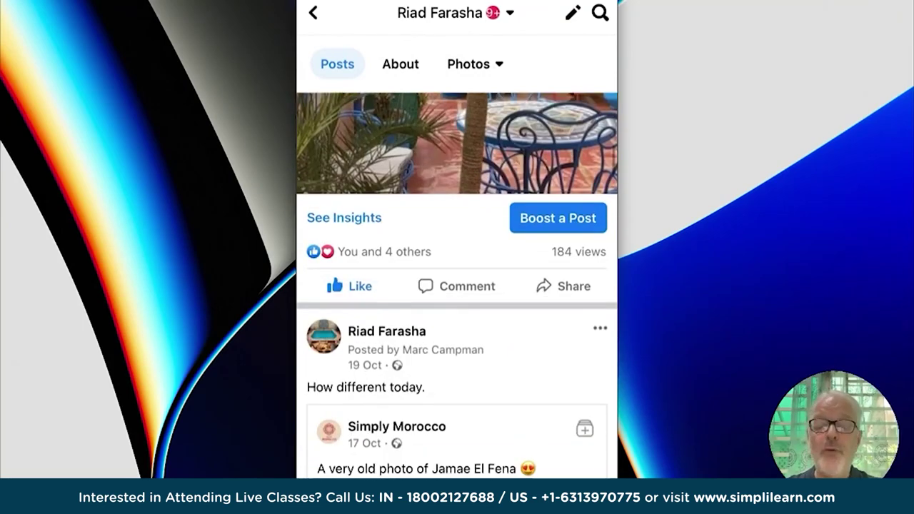
pyautogui.scroll(-10, 456, 285)
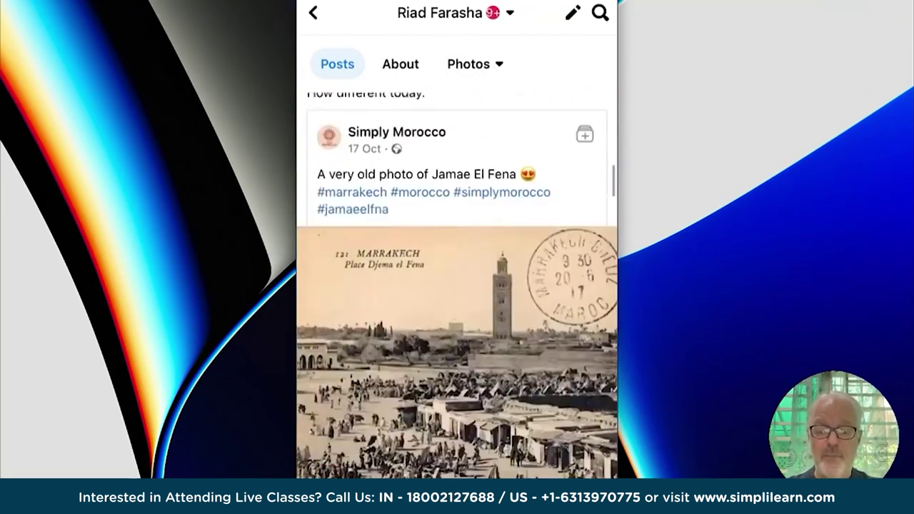
pyautogui.scroll(-10, 457, 285)
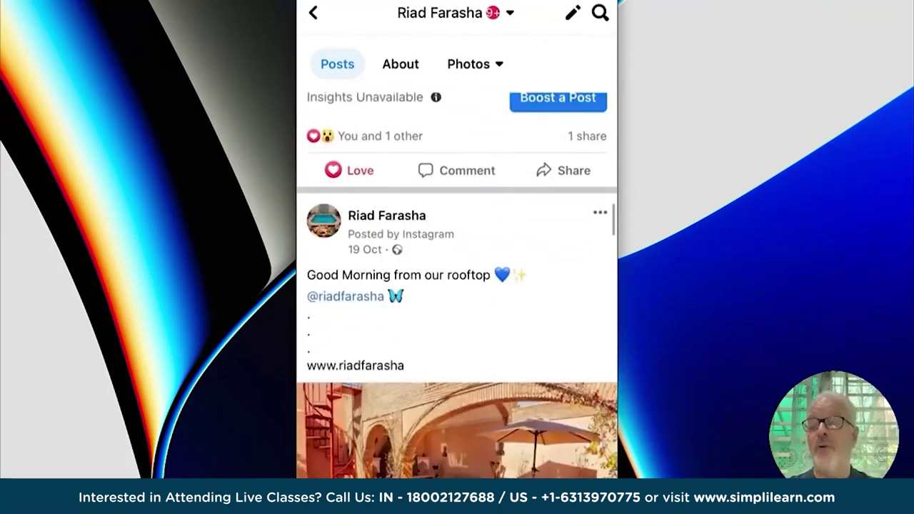
pyautogui.scroll(-10, 457, 285)
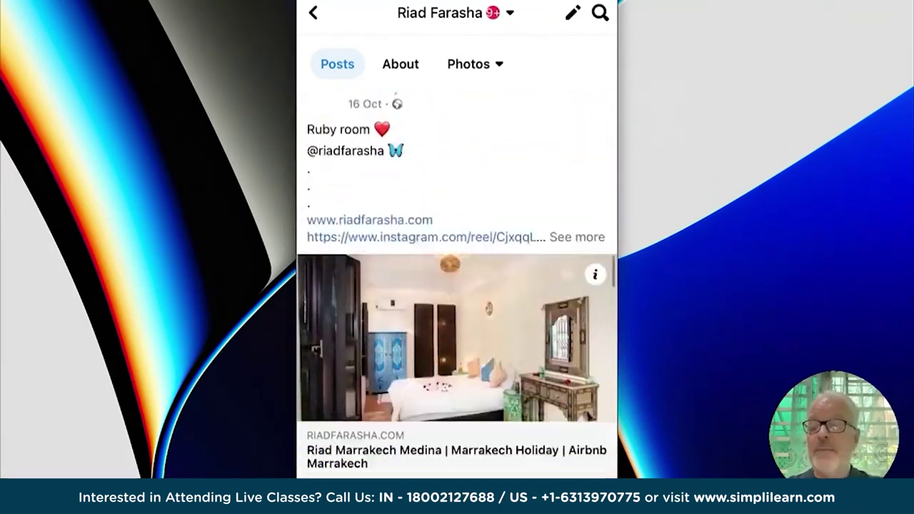
pyautogui.scroll(-2, 457, 285)
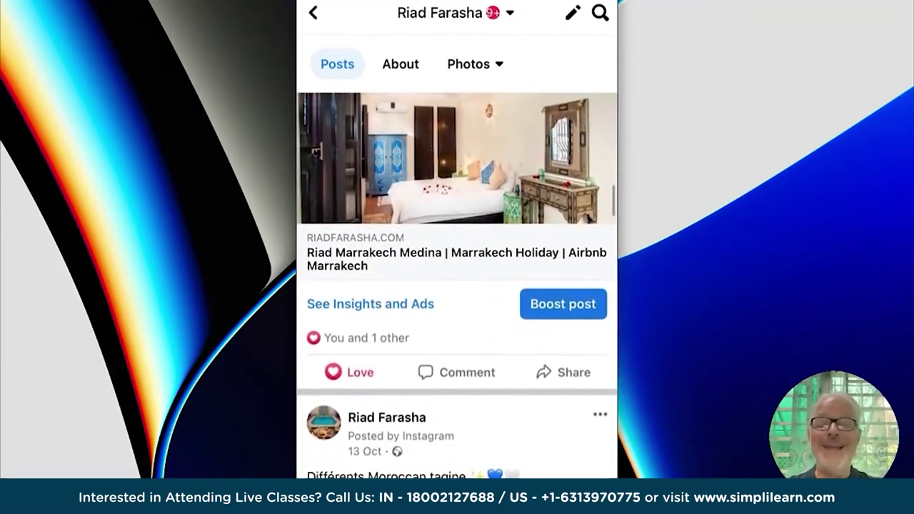
pyautogui.scroll(-7, 457, 286)
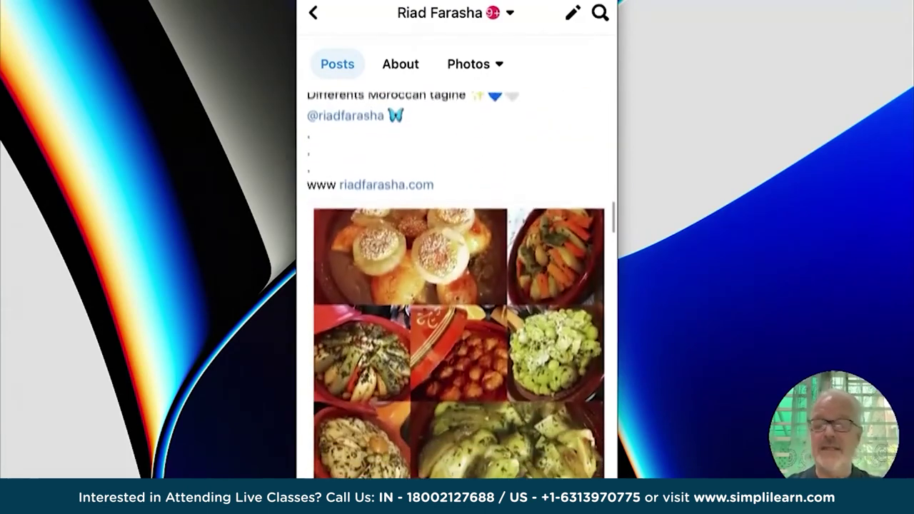
pyautogui.scroll(6, 457, 285)
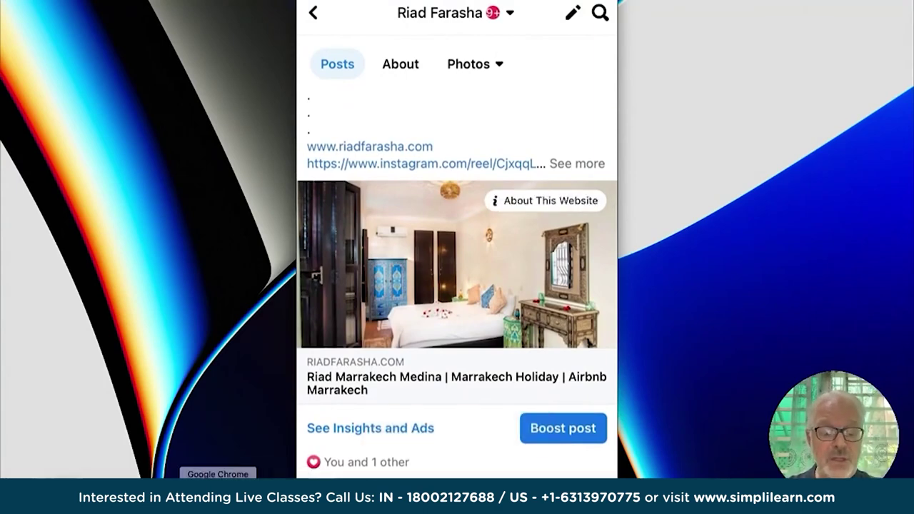
# - Switch to Google Chrome and start boosting the Oct 16 Ruby room post from the Riad Farasha page
pyautogui.click(232, 486)
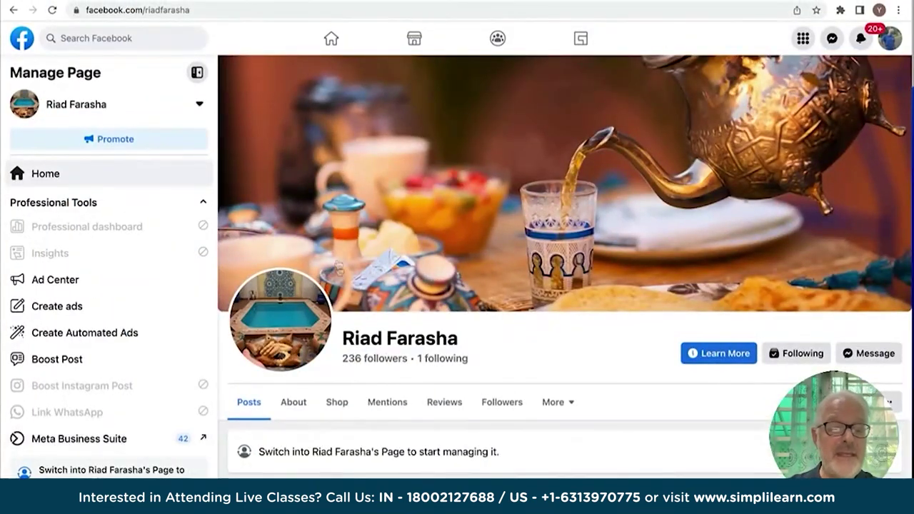
pyautogui.scroll(-1, 182, 205)
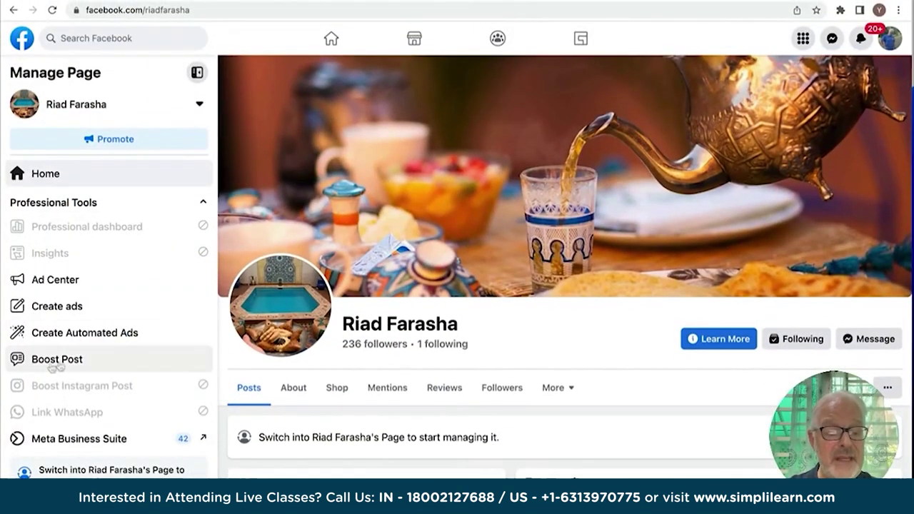
pyautogui.click(57, 361)
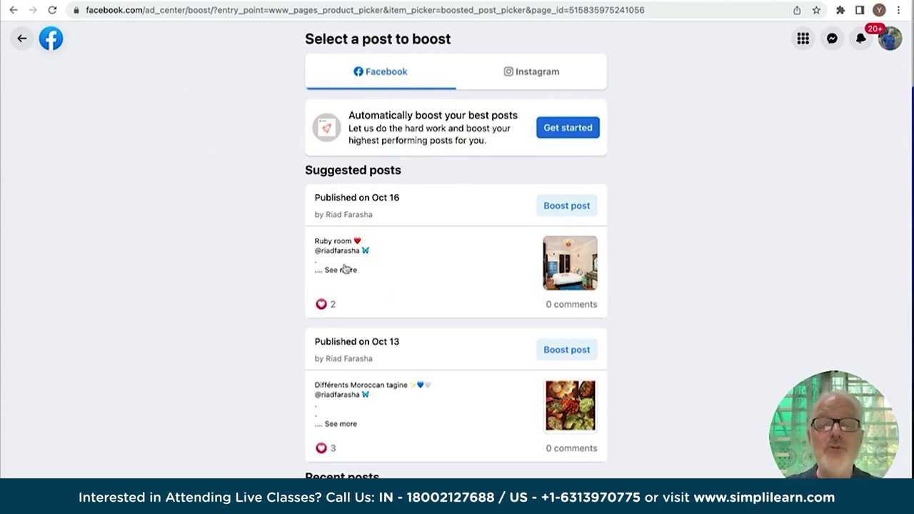
pyautogui.click(565, 207)
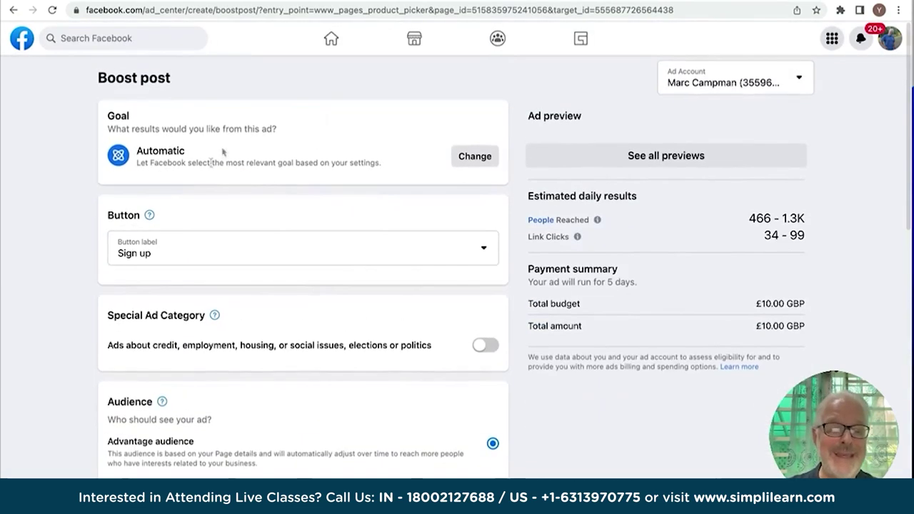
# - Examine the Ruby room post's boost settings, including its goal, button and audience, and return to the Riad Farasha page
pyautogui.scroll(-3, 249, 303)
pyautogui.scroll(-5, 249, 302)
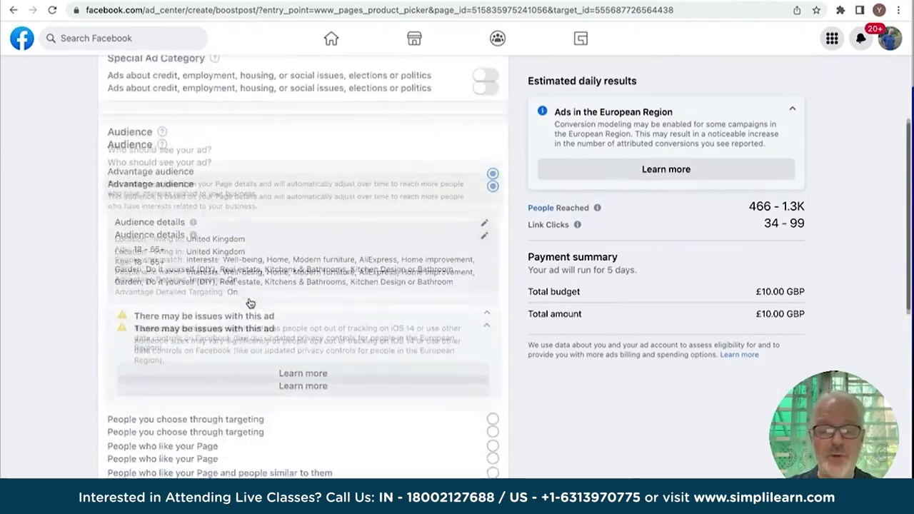
pyautogui.scroll(7, 250, 303)
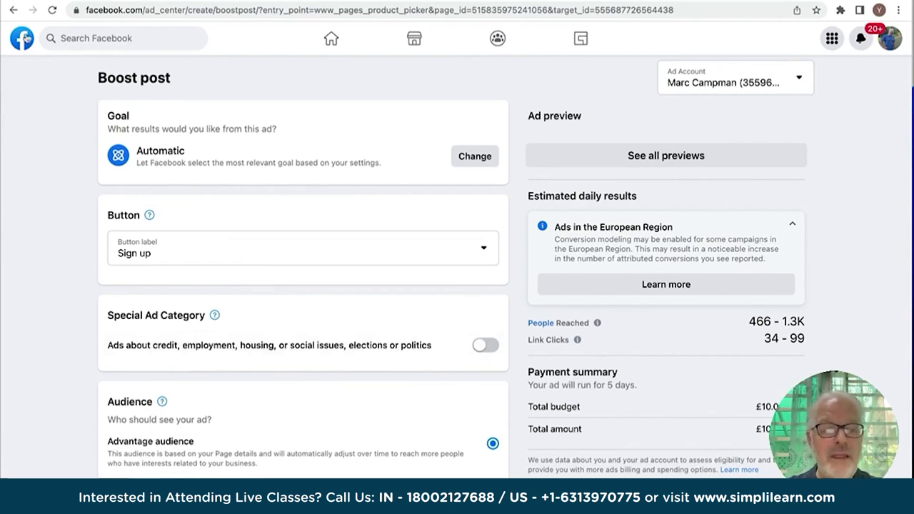
pyautogui.click(13, 10)
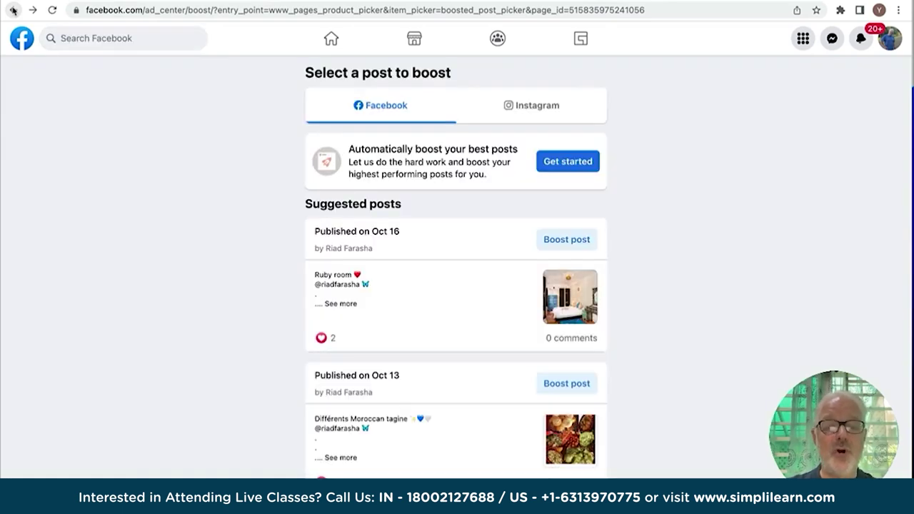
pyautogui.click(13, 10)
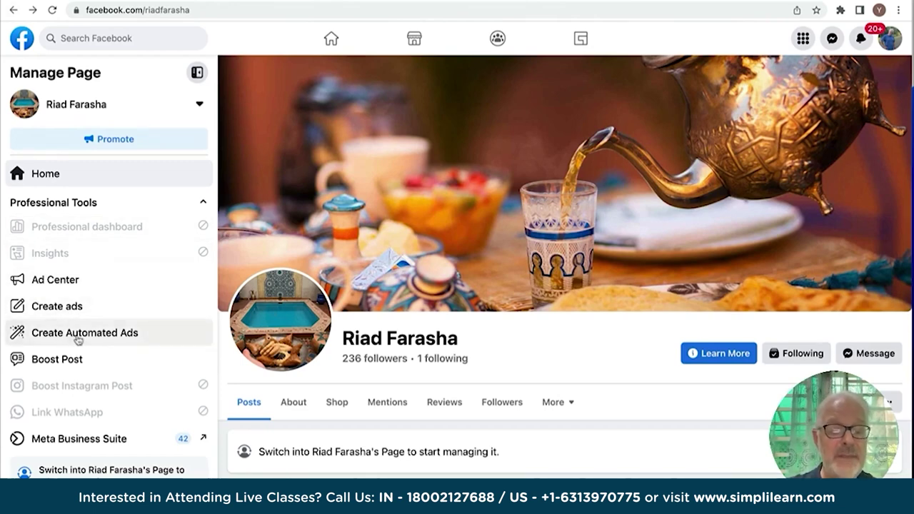
# - View the start of the Automated Ads personalized plan, including its business location question, and return to the page
pyautogui.click(78, 335)
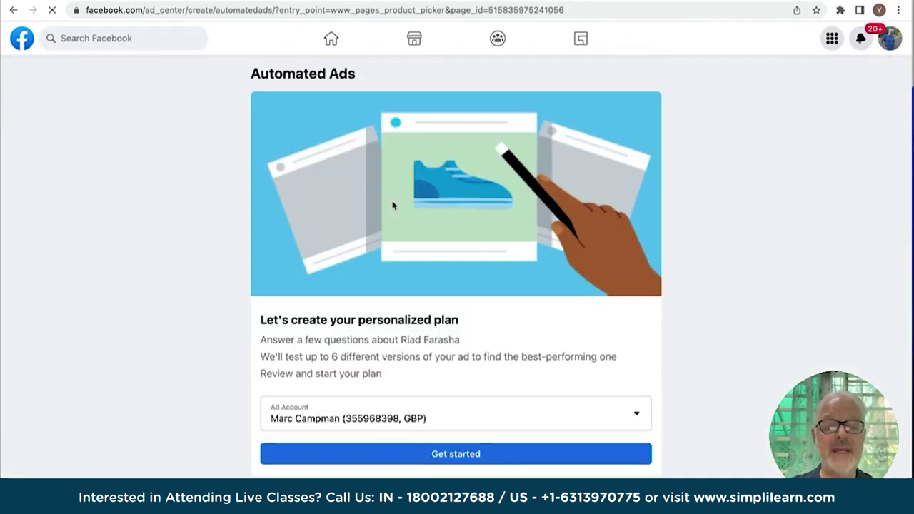
pyautogui.click(455, 454)
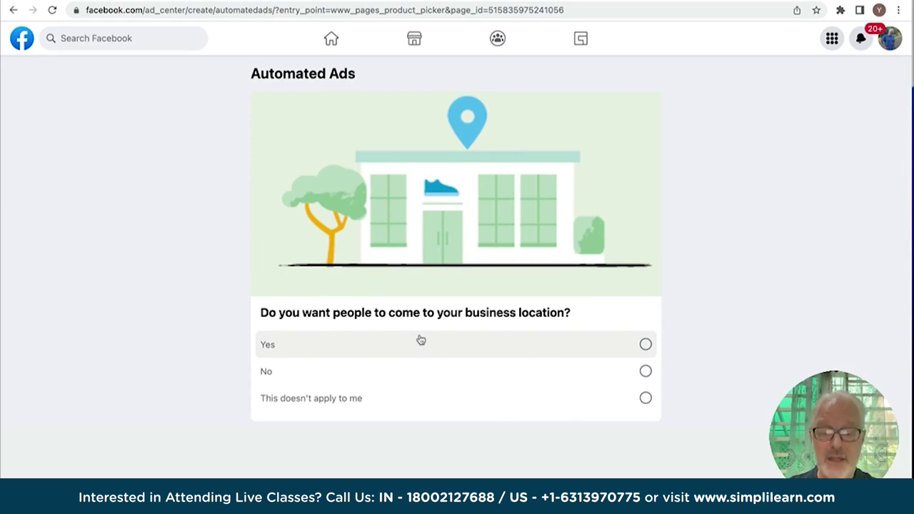
pyautogui.click(13, 11)
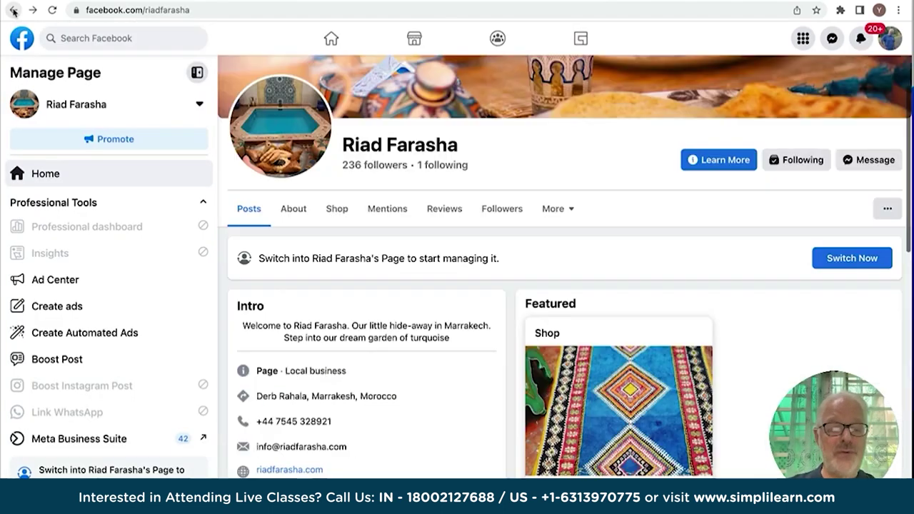
# - Look over the page's Create ad form without saving it, and the Ad Center, returning to the page after each
pyautogui.click(63, 309)
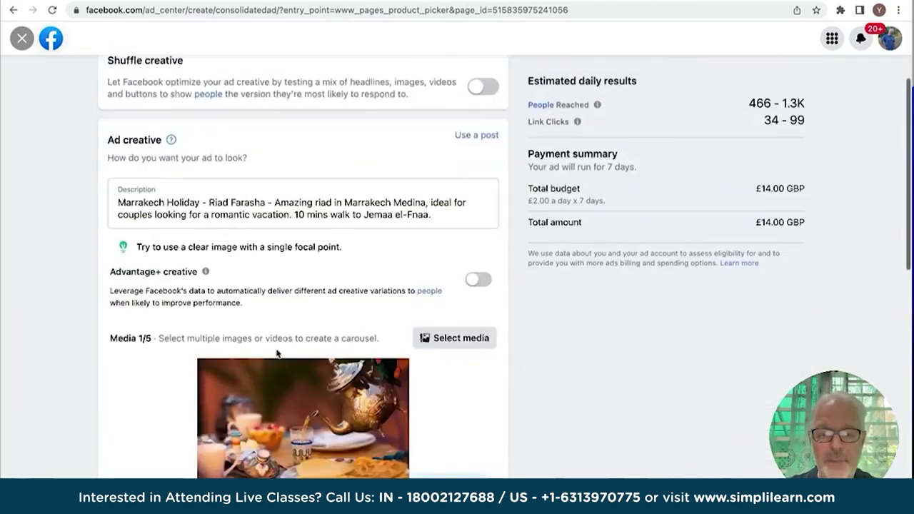
pyautogui.click(13, 10)
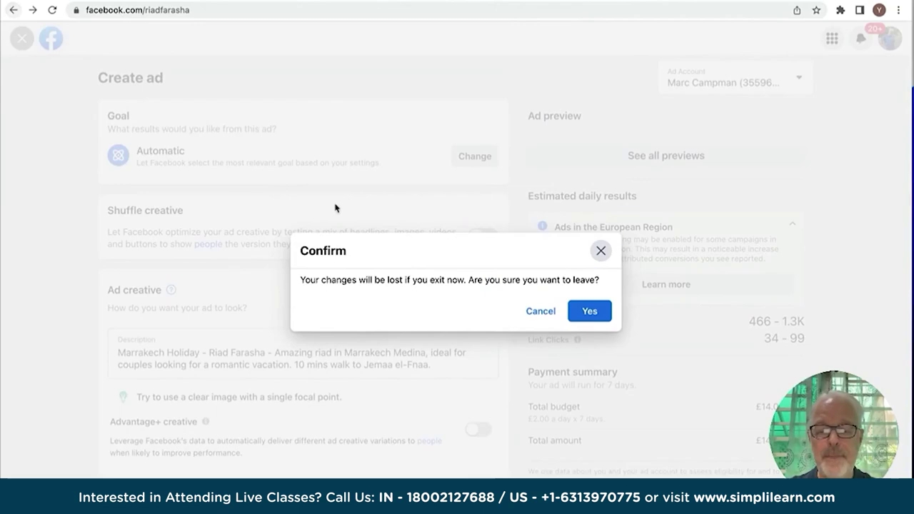
pyautogui.click(589, 312)
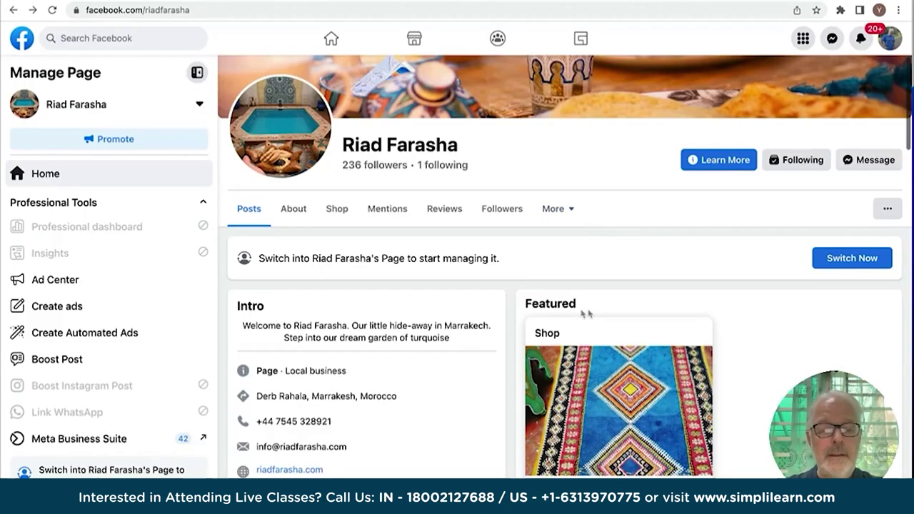
pyautogui.click(62, 283)
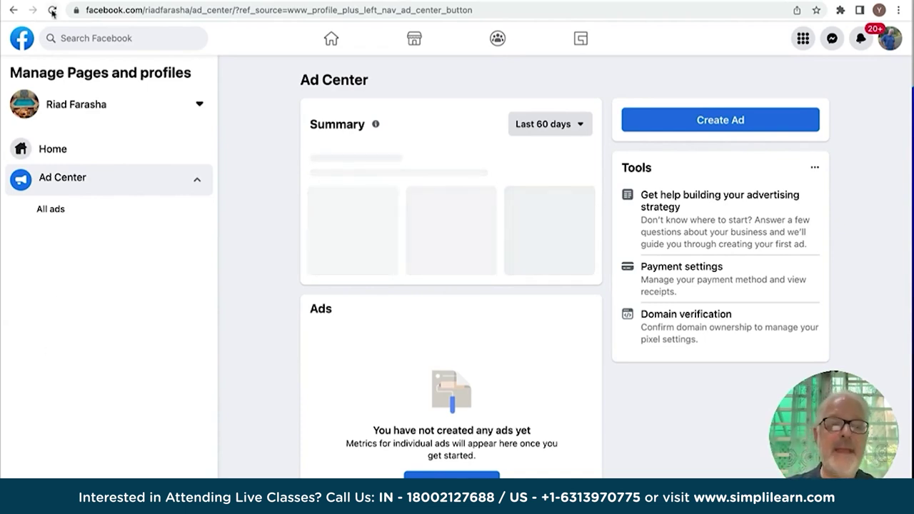
pyautogui.click(14, 11)
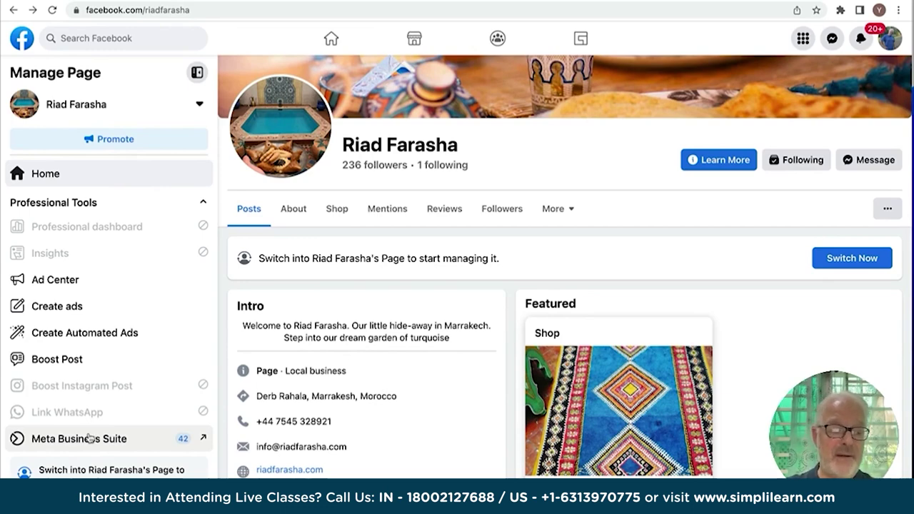
# - Open Meta Business Suite for Riad Farasha, confirm access to its Instagram account and dismiss the Instagram message settings
pyautogui.click(90, 438)
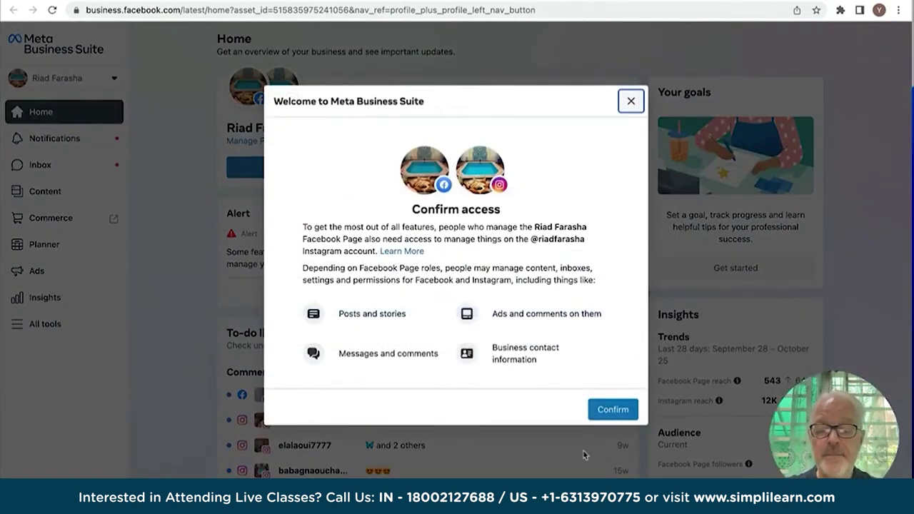
pyautogui.click(611, 411)
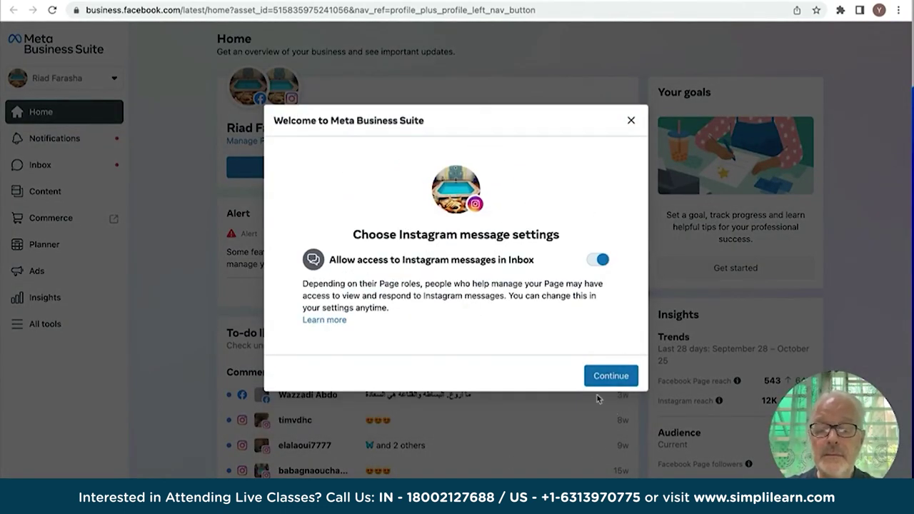
pyautogui.click(632, 121)
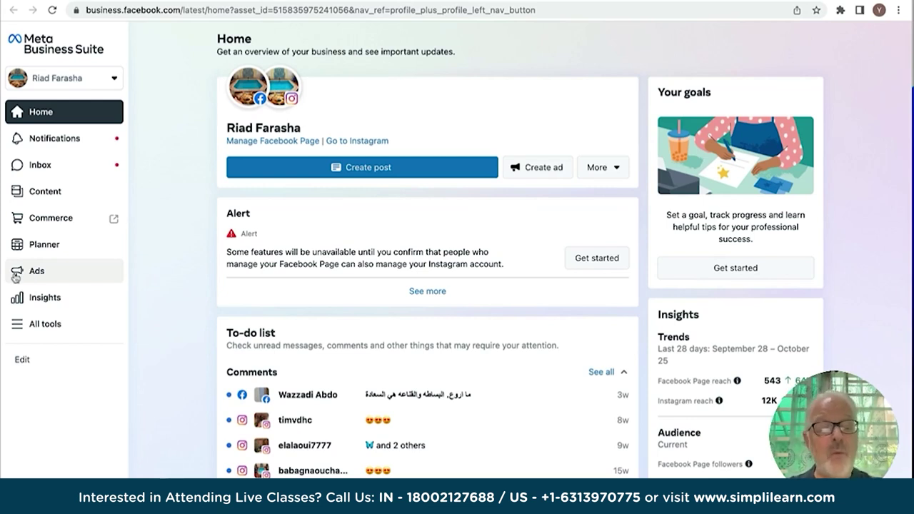
# - Open Ads Manager from the full list of business tools and dismiss the Account Overview introduction and ad blocker notice
pyautogui.click(37, 326)
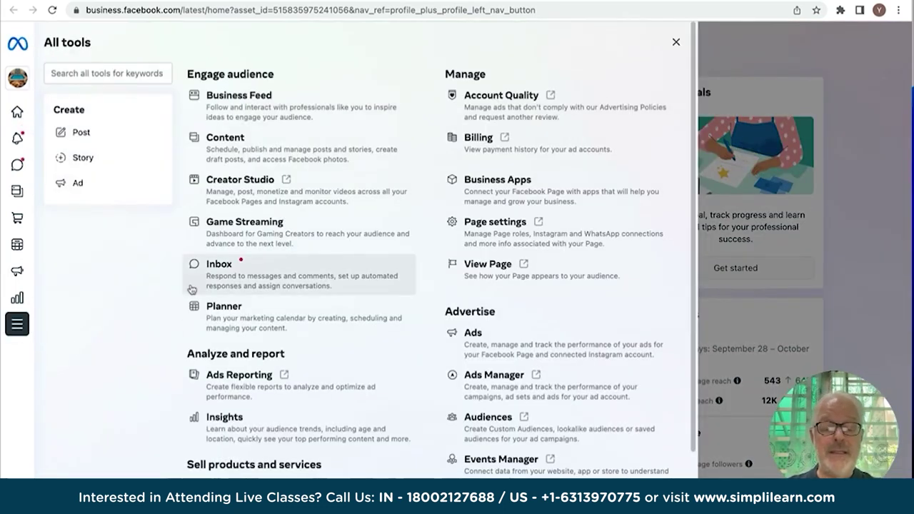
pyautogui.scroll(-3, 191, 289)
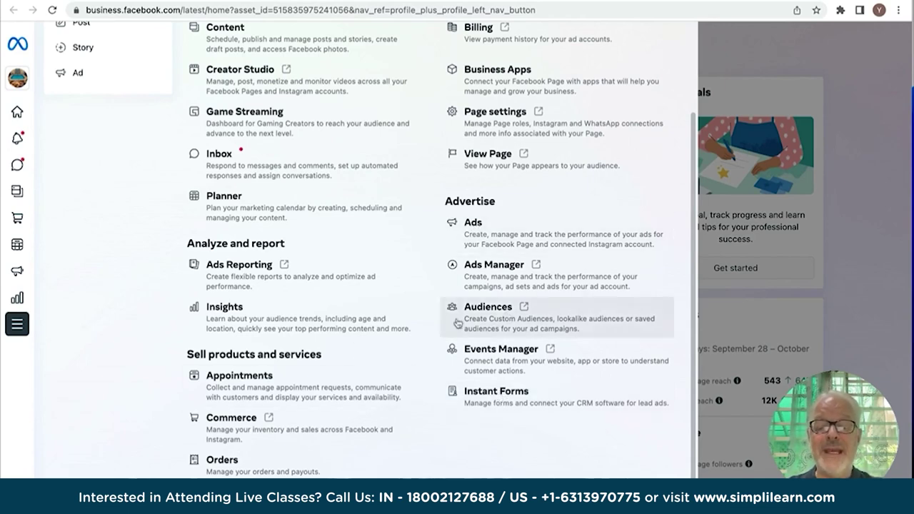
pyautogui.click(491, 265)
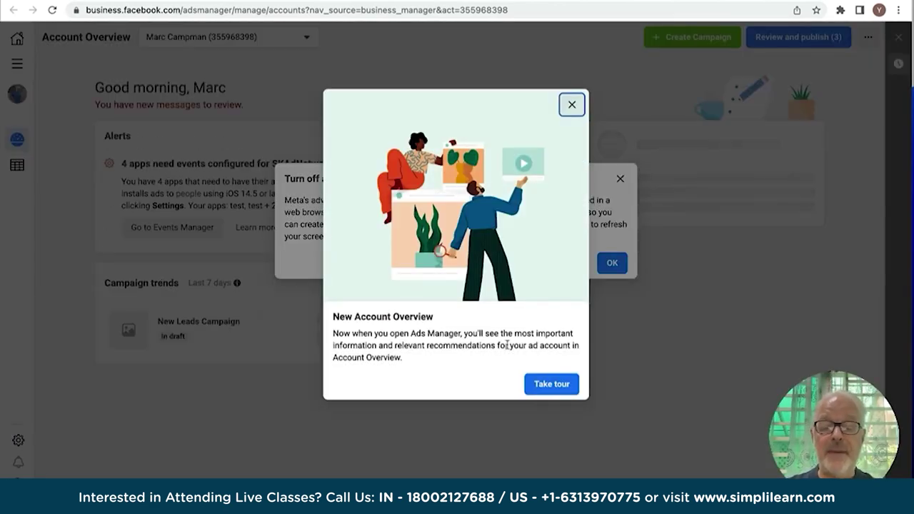
pyautogui.click(571, 107)
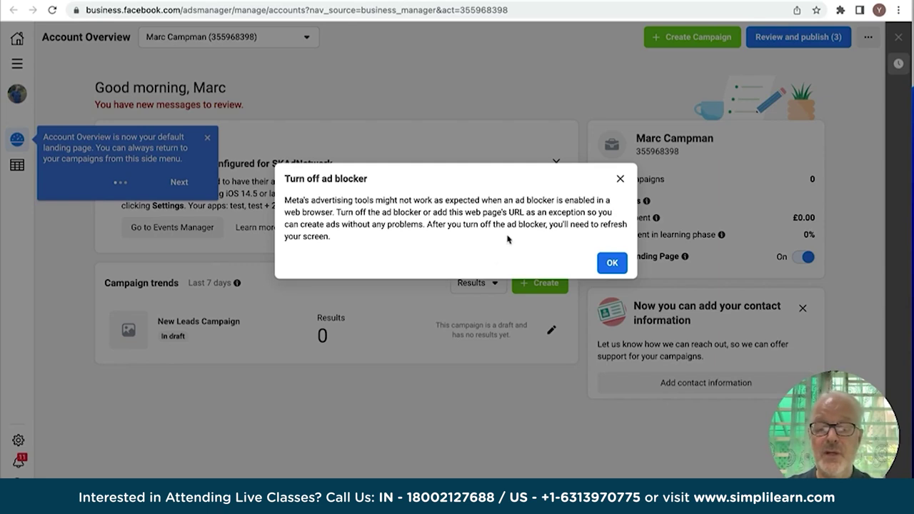
pyautogui.click(612, 264)
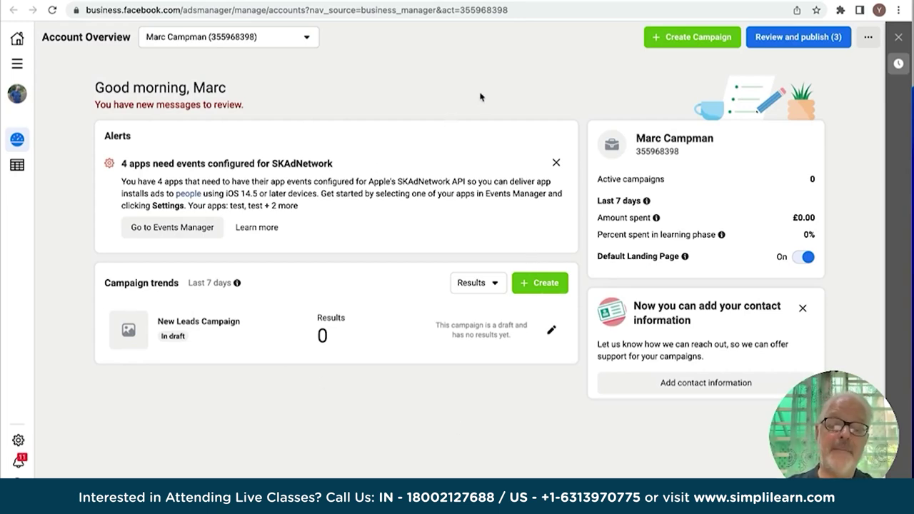
# - Turn off the AdBlock browser extension and return to the Ads Manager account overview
pyautogui.click(898, 10)
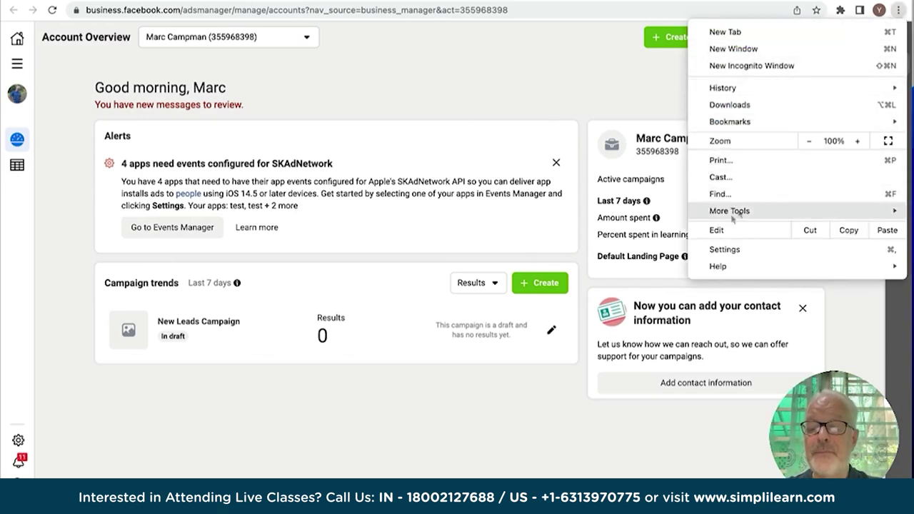
pyautogui.moveTo(738, 213)
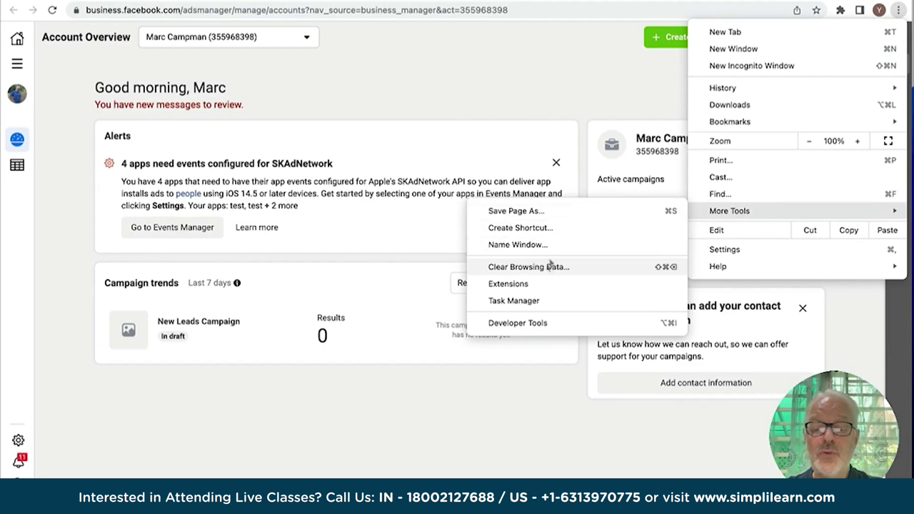
pyautogui.click(510, 287)
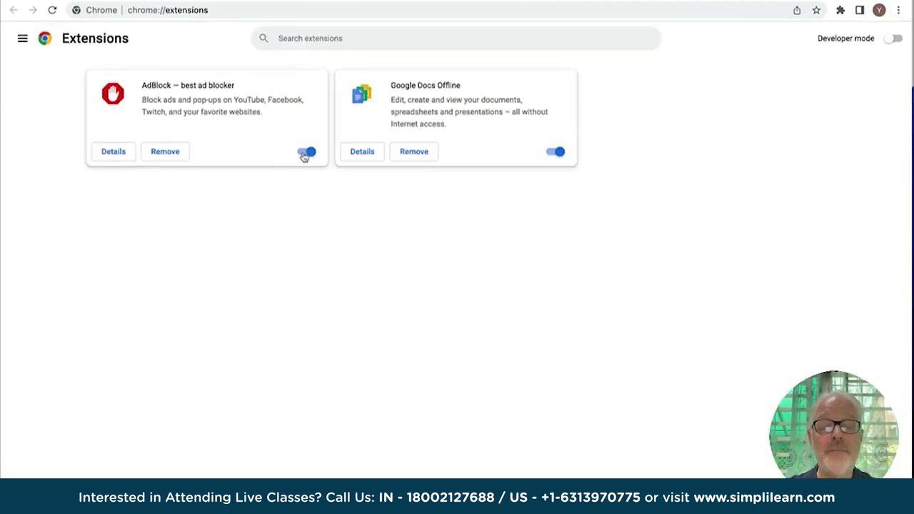
pyautogui.click(304, 153)
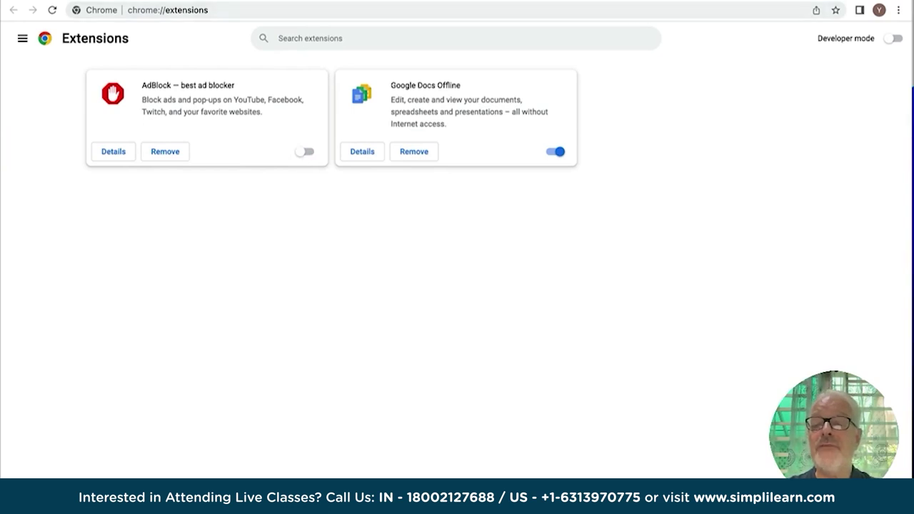
pyautogui.hotkey('ctrl', 'w')
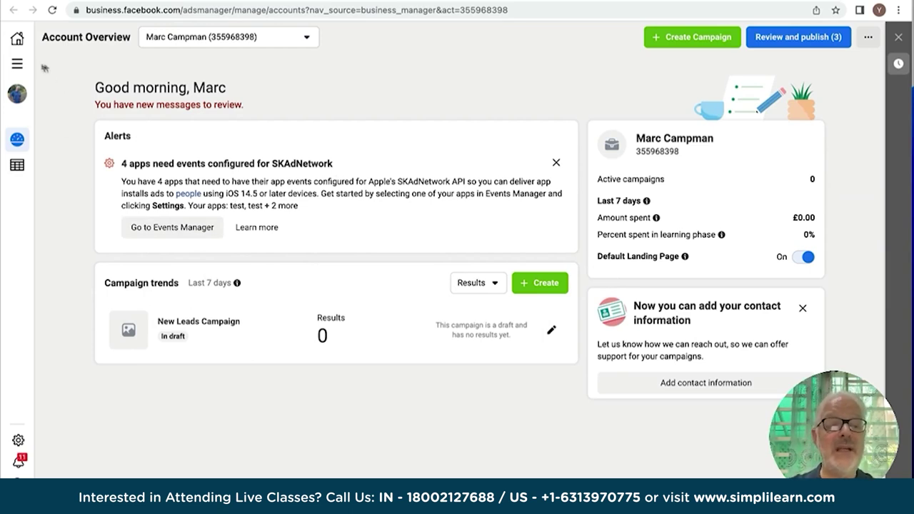
# - Open the campaigns list in Ads Manager, dismiss the terms update notice and review the existing campaigns
pyautogui.click(17, 166)
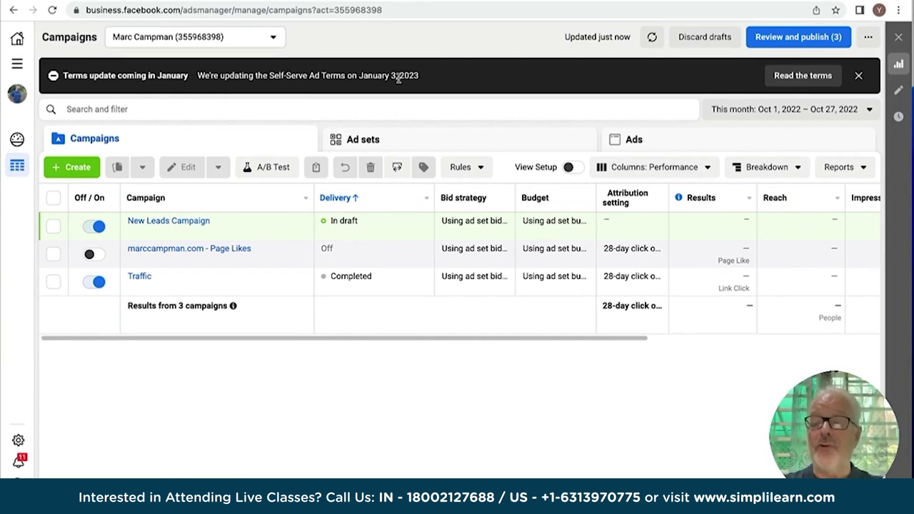
pyautogui.click(858, 75)
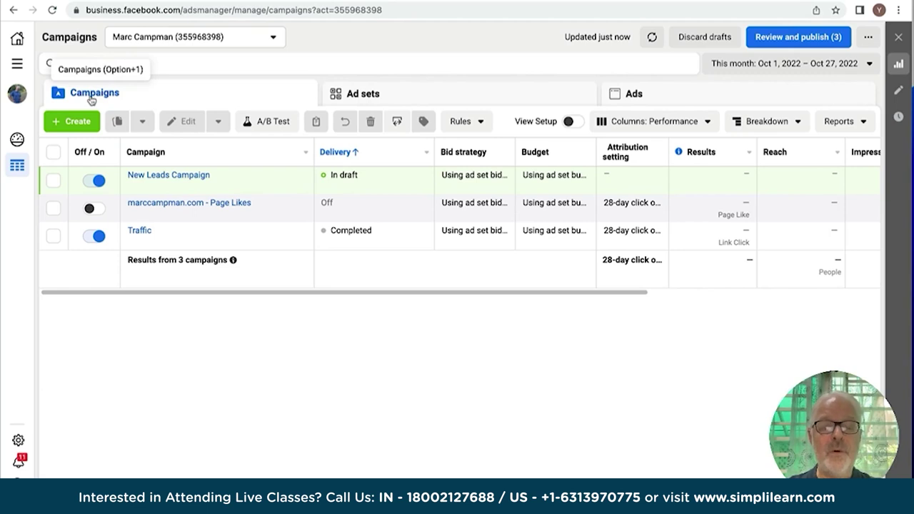
pyautogui.moveTo(172, 181)
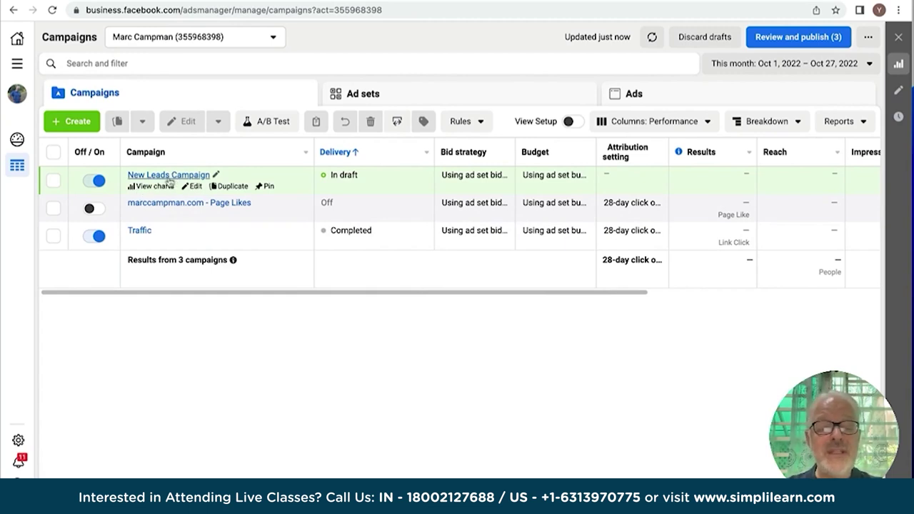
pyautogui.moveTo(151, 207)
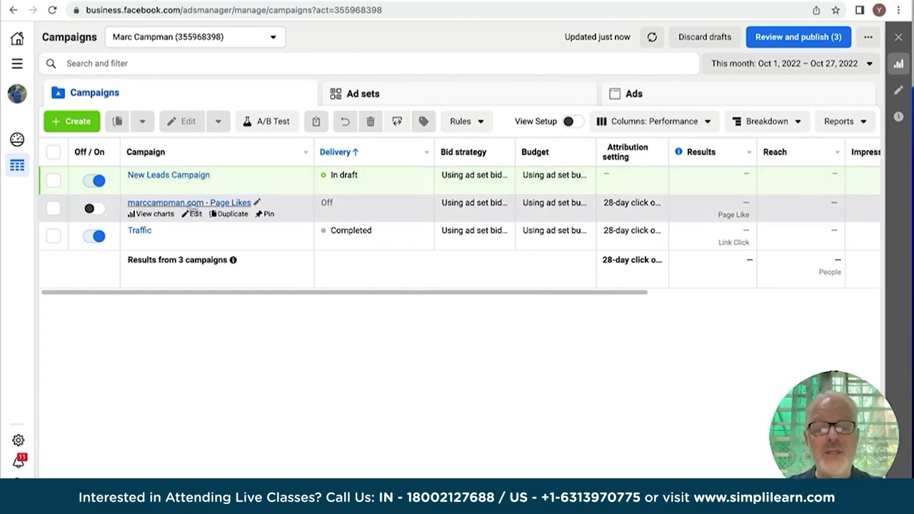
pyautogui.moveTo(142, 237)
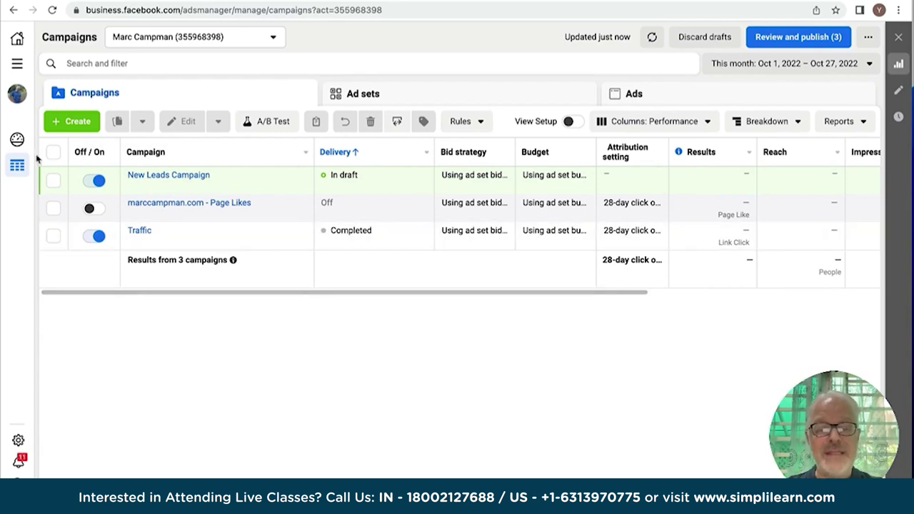
# - Create a new campaign with the Traffic objective and dismiss the recommendation to try a Leads campaign
pyautogui.click(72, 123)
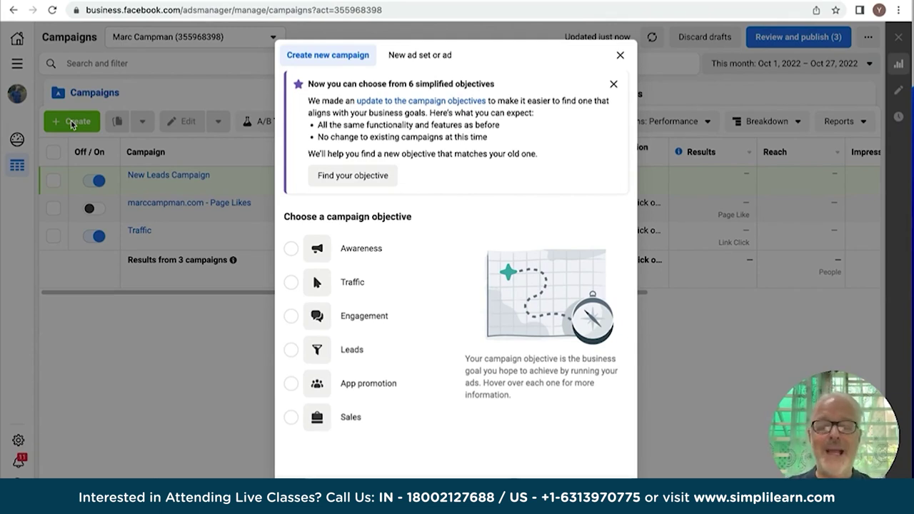
pyautogui.moveTo(388, 238)
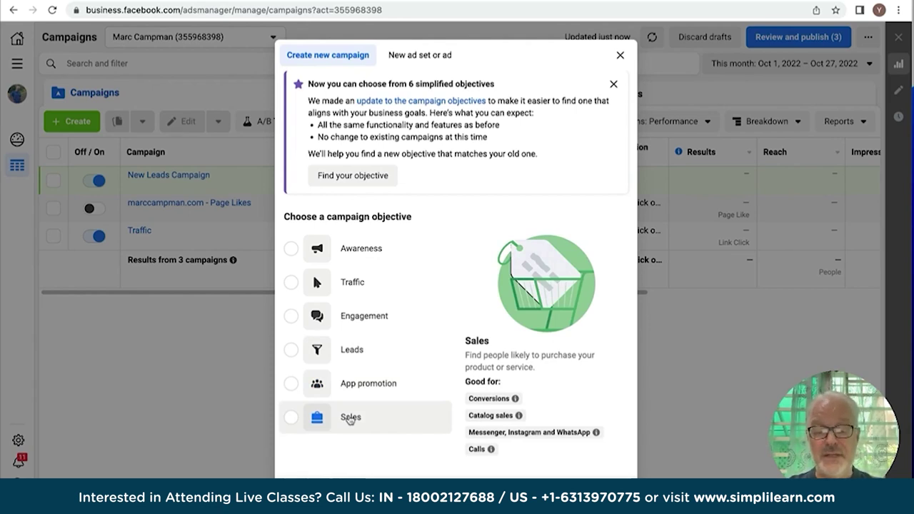
pyautogui.click(355, 287)
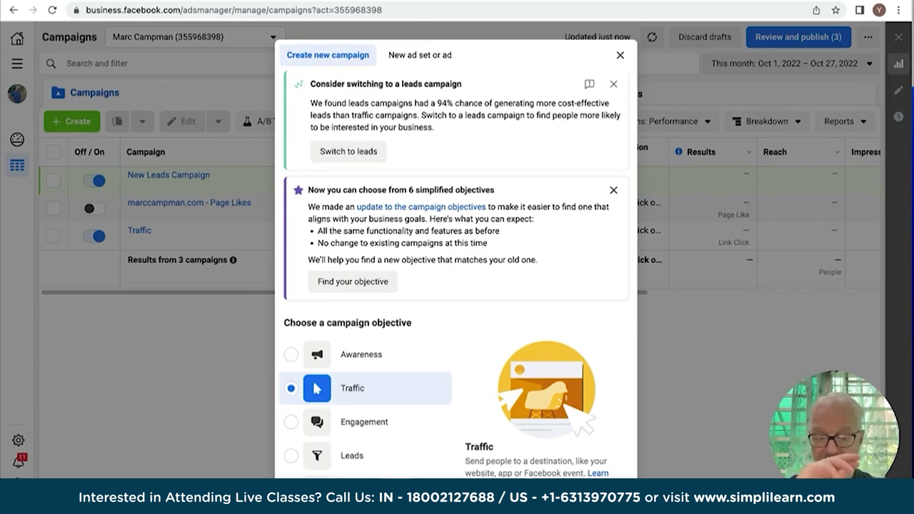
pyautogui.click(486, 473)
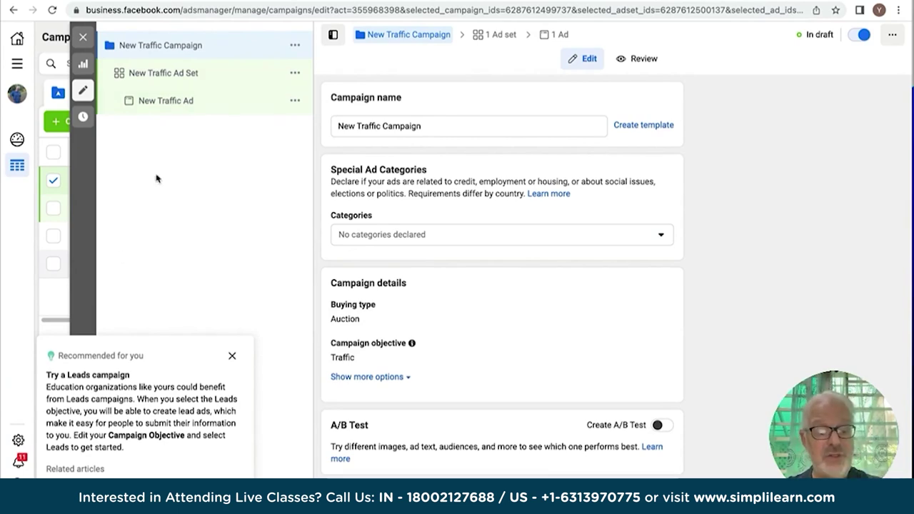
pyautogui.click(231, 359)
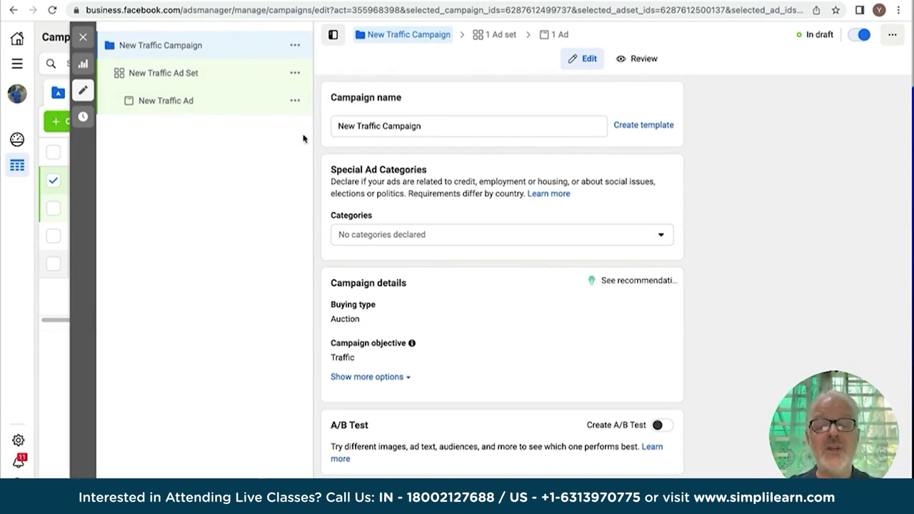
# - Turn on the A/B test for the traffic campaign and switch it back off
pyautogui.click(424, 127)
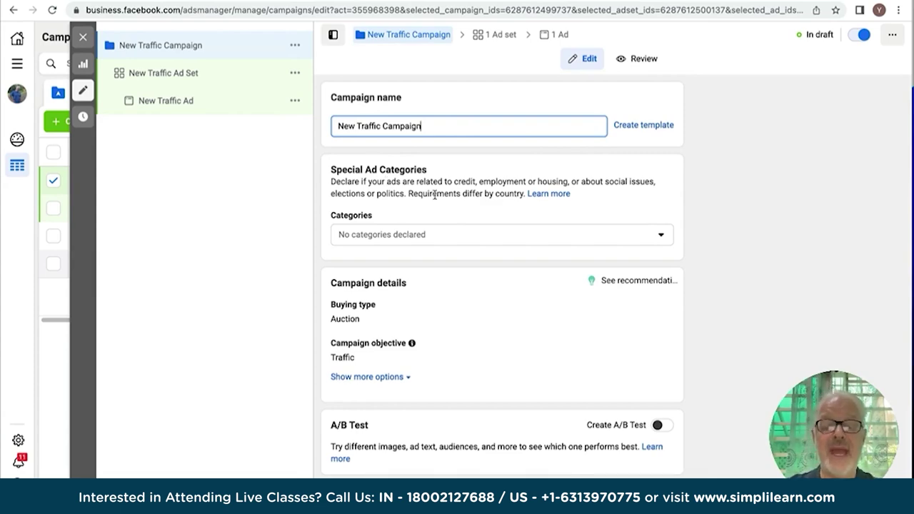
pyautogui.scroll(-2, 435, 194)
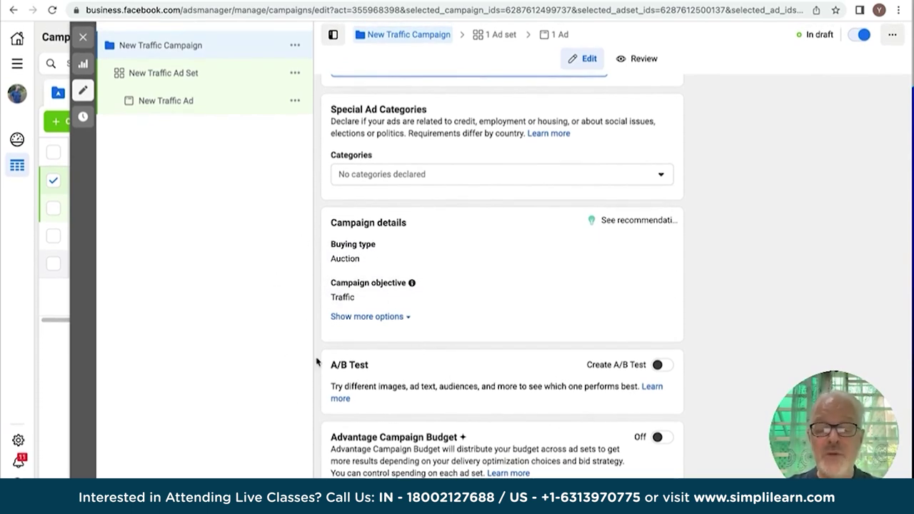
pyautogui.click(659, 365)
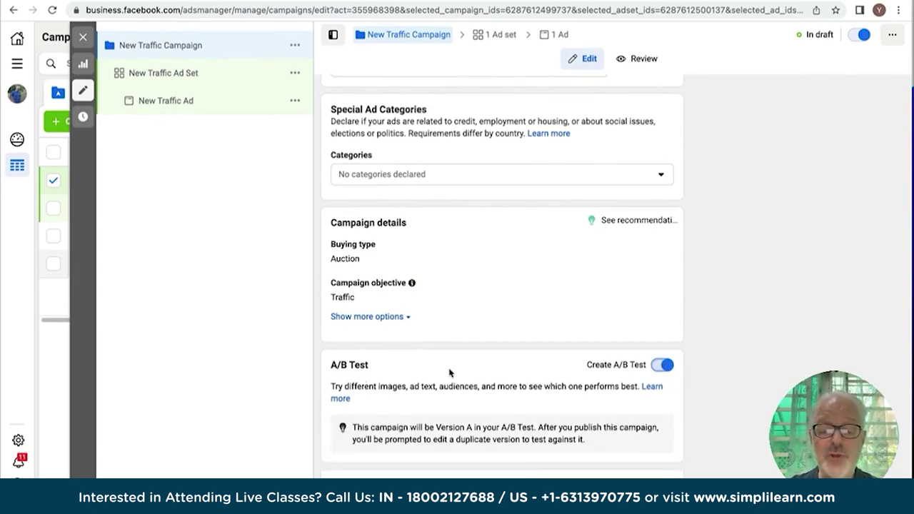
pyautogui.scroll(-1, 615, 368)
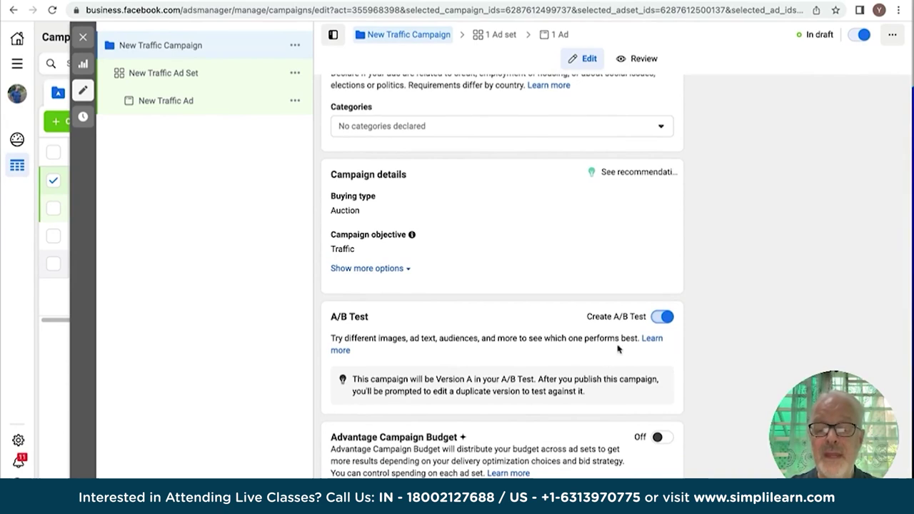
pyautogui.click(660, 316)
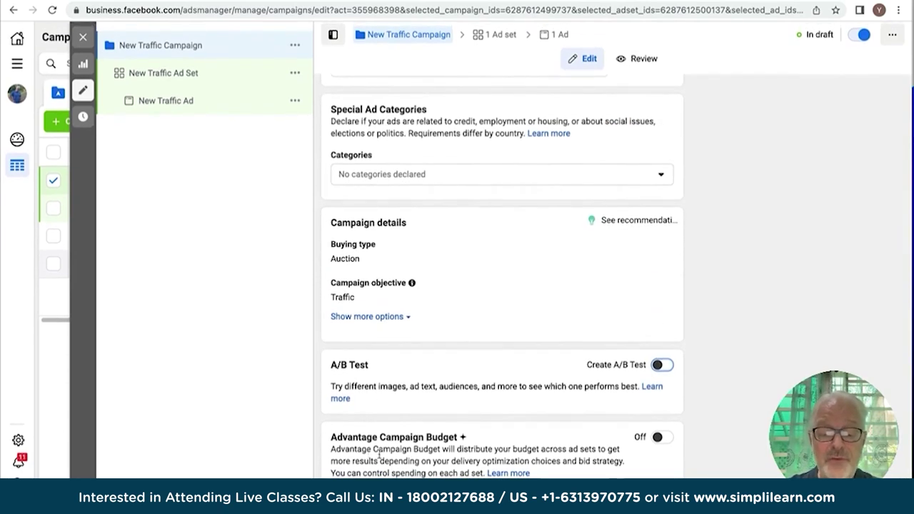
# - Turn on Advantage Campaign Budget for the campaign and expand its additional budget options to show ad scheduling
pyautogui.click(661, 438)
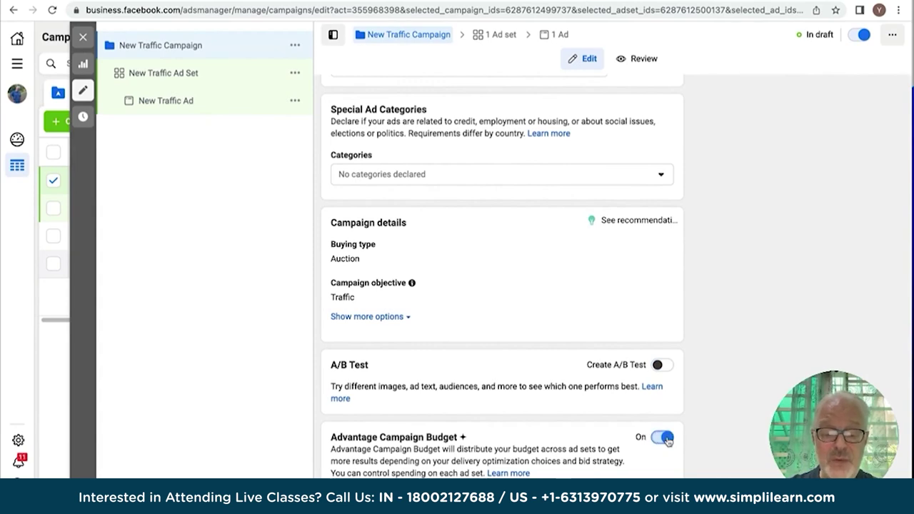
pyautogui.scroll(-2, 510, 422)
pyautogui.scroll(-3, 509, 422)
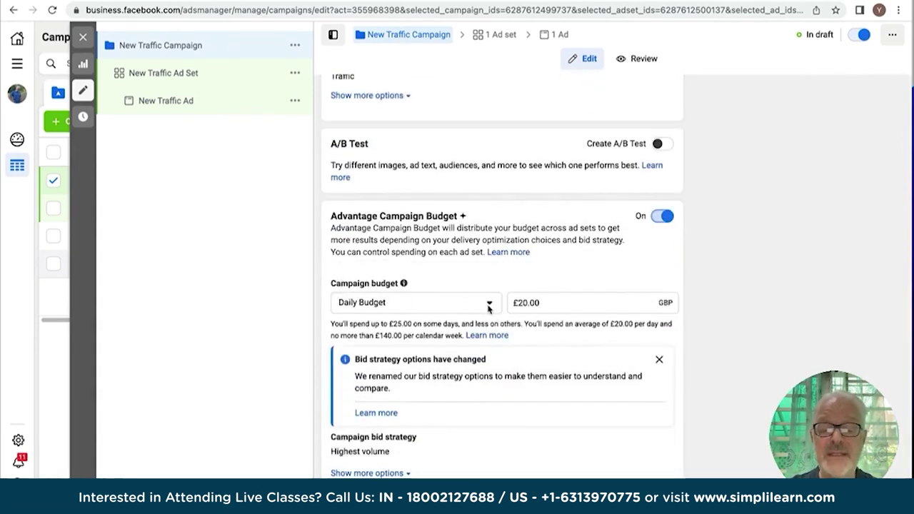
pyautogui.click(660, 214)
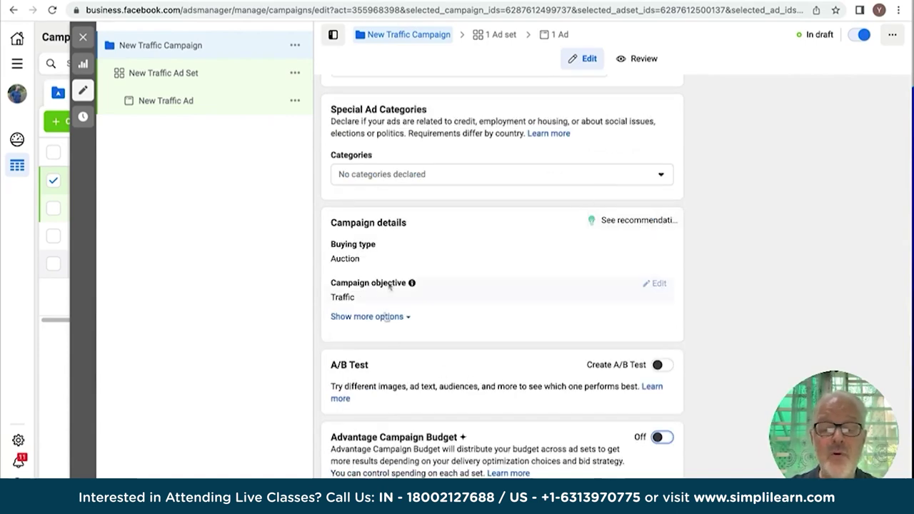
pyautogui.click(660, 436)
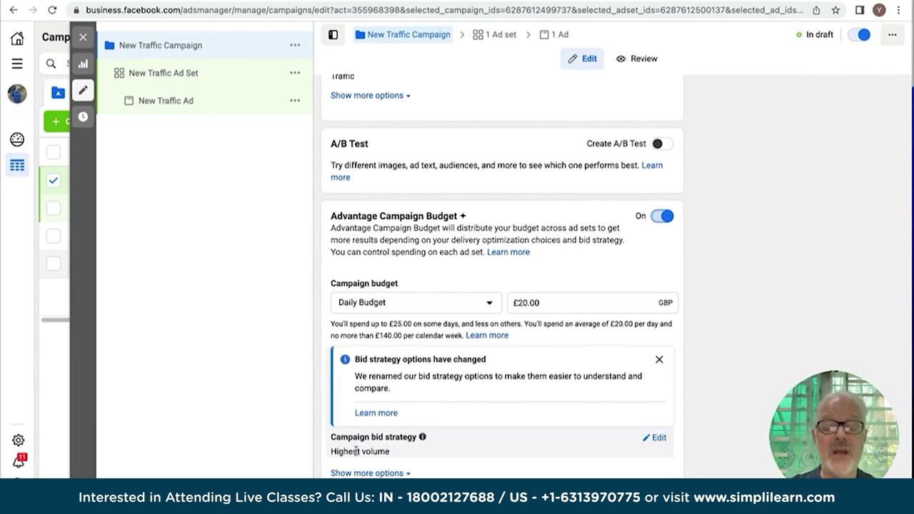
pyautogui.click(367, 473)
pyautogui.scroll(-1, 400, 464)
pyautogui.moveTo(391, 459)
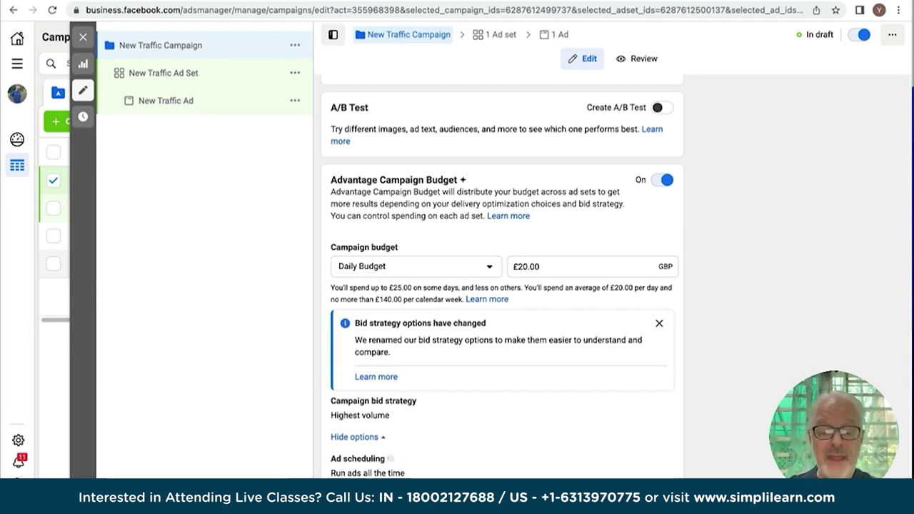
# - Open the traffic campaign's ad set and enable dynamic creative for it
pyautogui.click(163, 73)
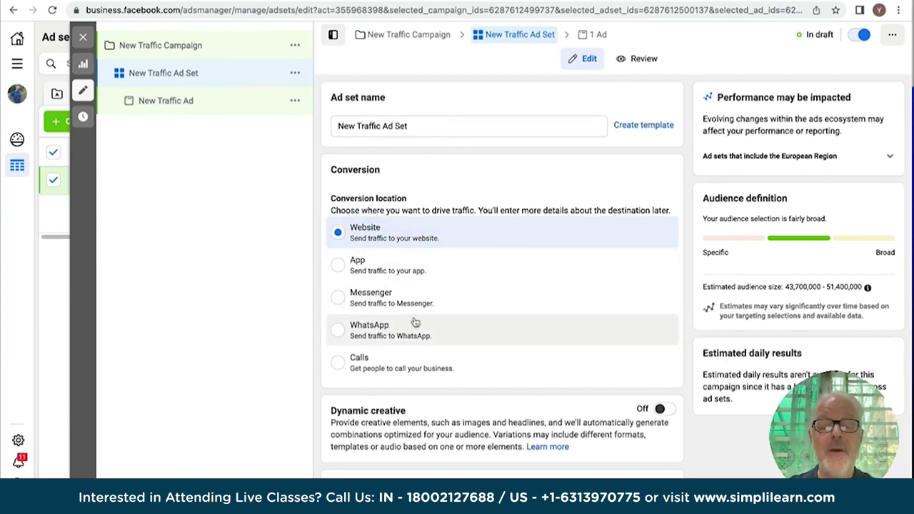
pyautogui.scroll(-5, 371, 236)
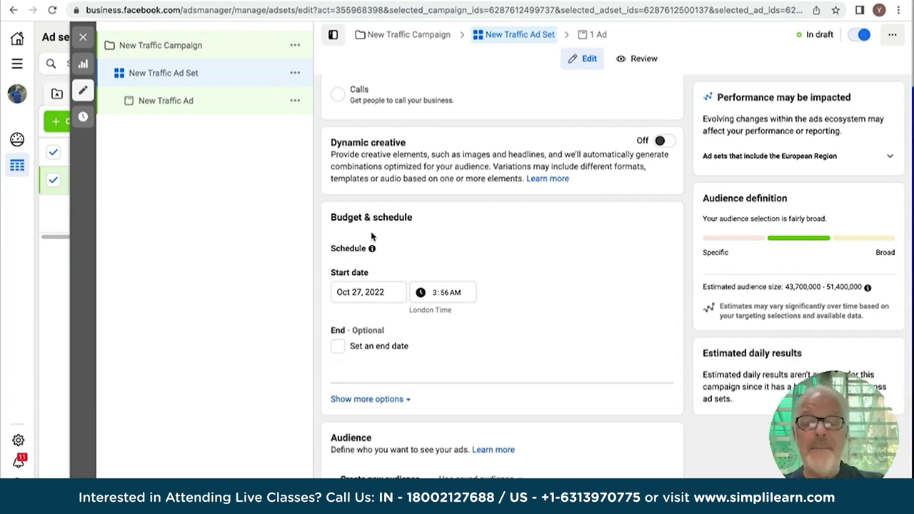
pyautogui.click(664, 141)
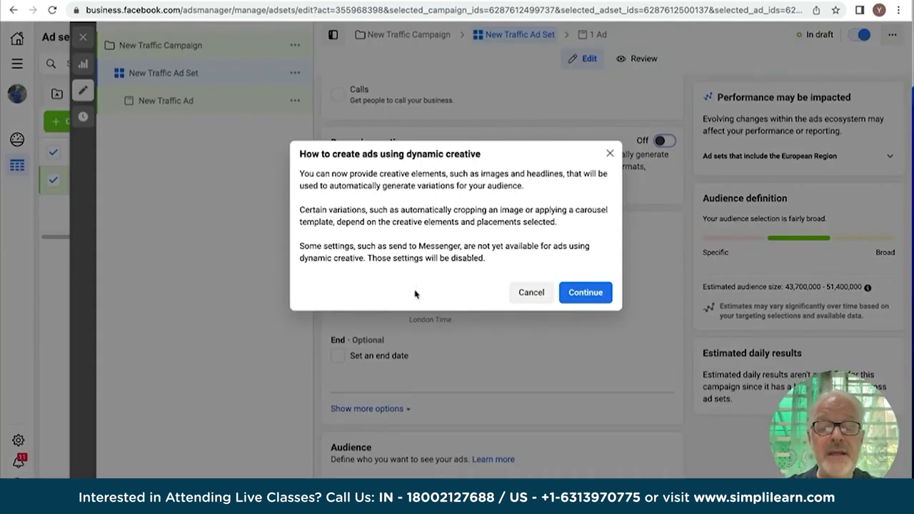
pyautogui.click(584, 294)
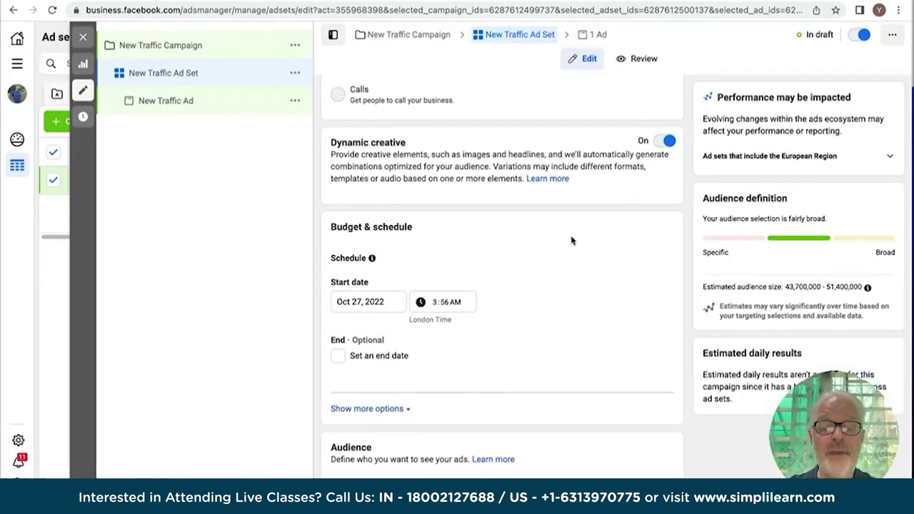
# - Give the ad set schedule an end date of November 22, 2022
pyautogui.scroll(-2, 571, 241)
pyautogui.scroll(-2, 571, 240)
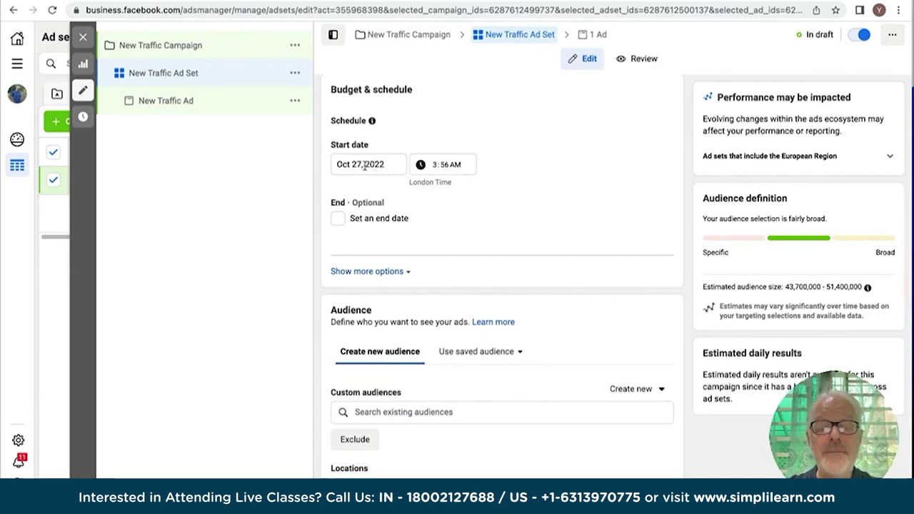
pyautogui.click(337, 218)
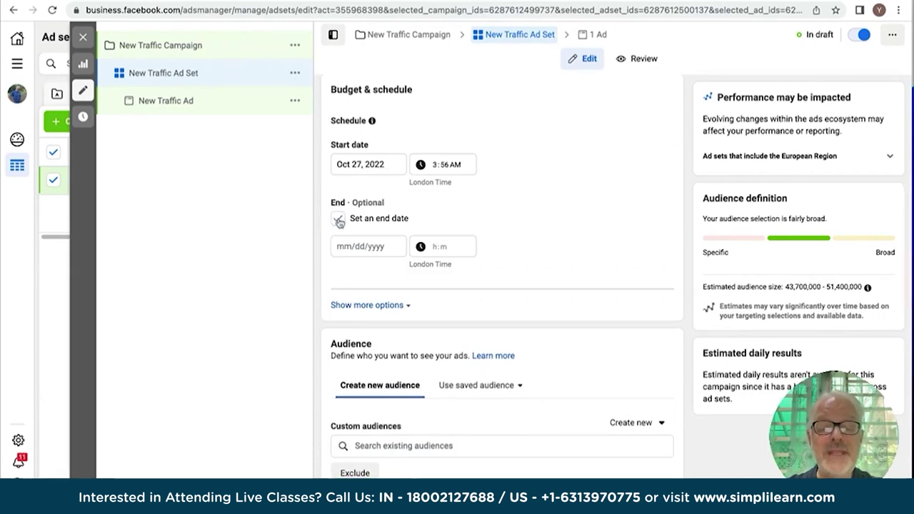
pyautogui.click(378, 252)
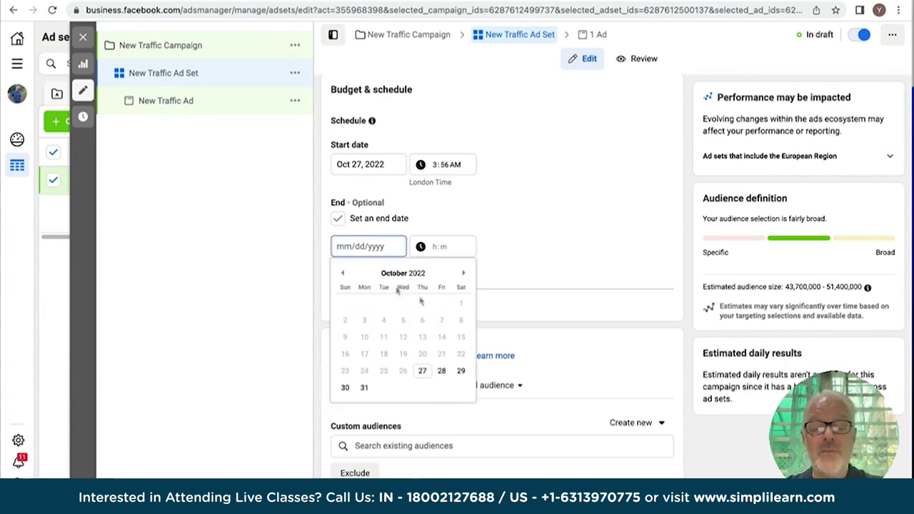
pyautogui.click(462, 274)
pyautogui.click(383, 353)
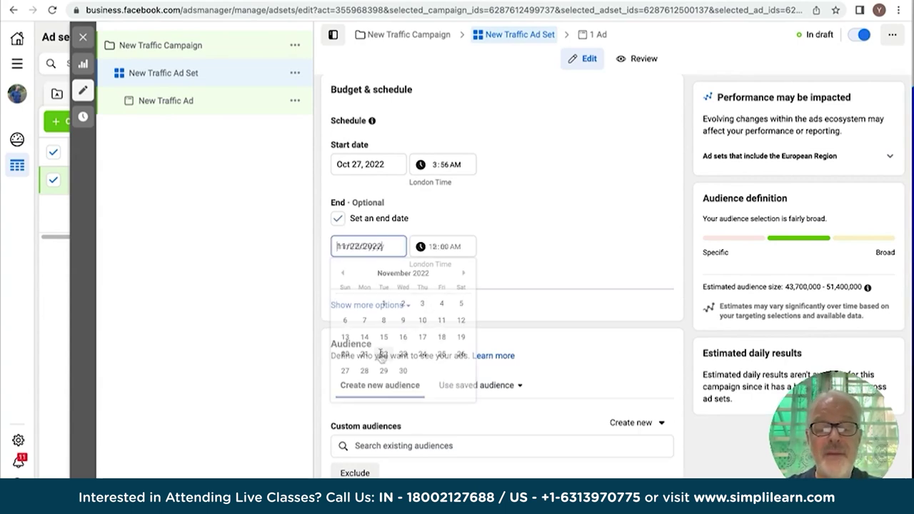
# - Check the optional ad set spend limits below the schedule and collapse the extra options
pyautogui.scroll(-2, 526, 241)
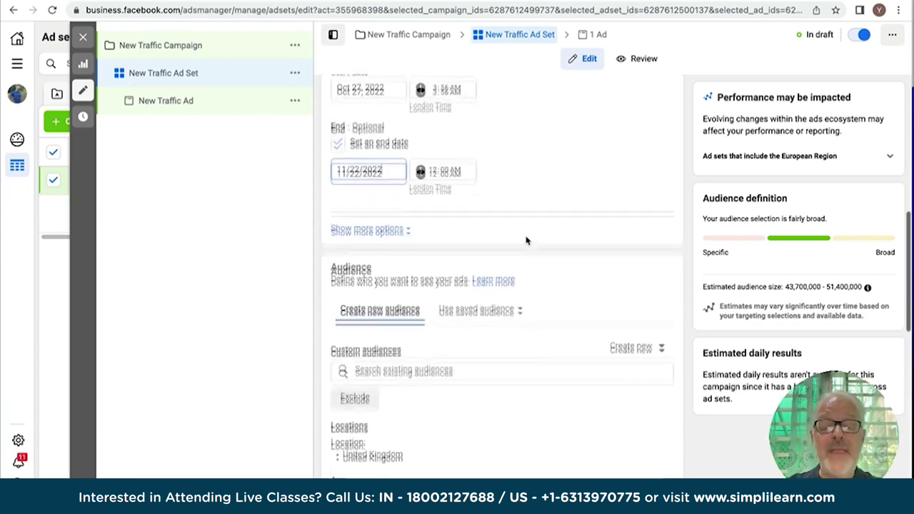
pyautogui.click(408, 227)
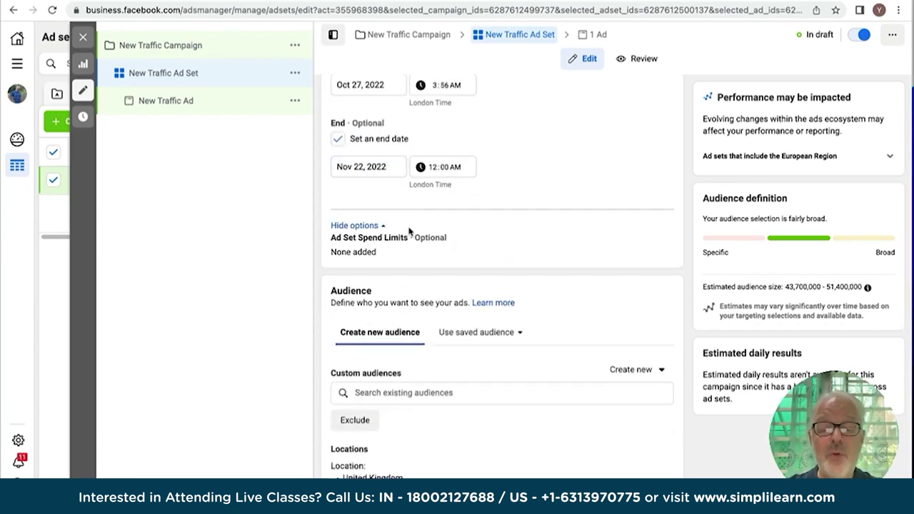
pyautogui.moveTo(397, 243)
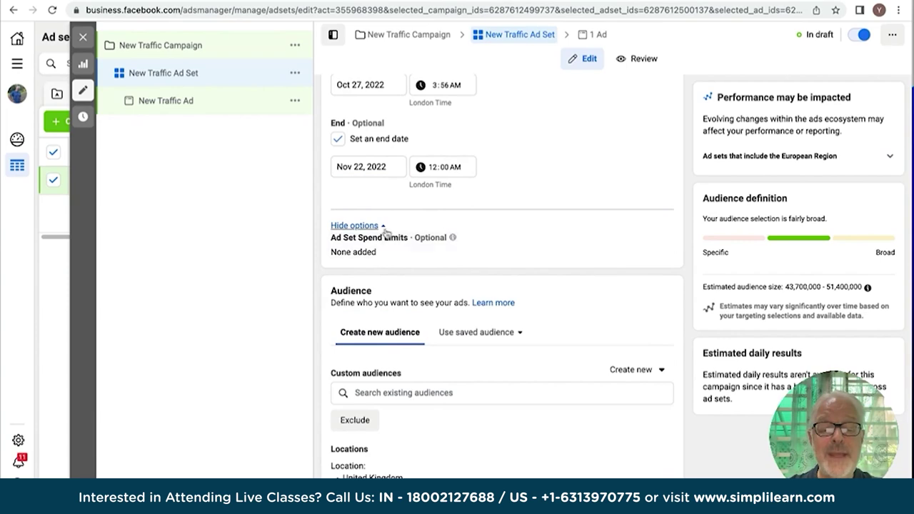
pyautogui.click(383, 226)
# - Open the audience's locations for editing and review the choices for which people in a location are targeted
pyautogui.scroll(-5, 361, 291)
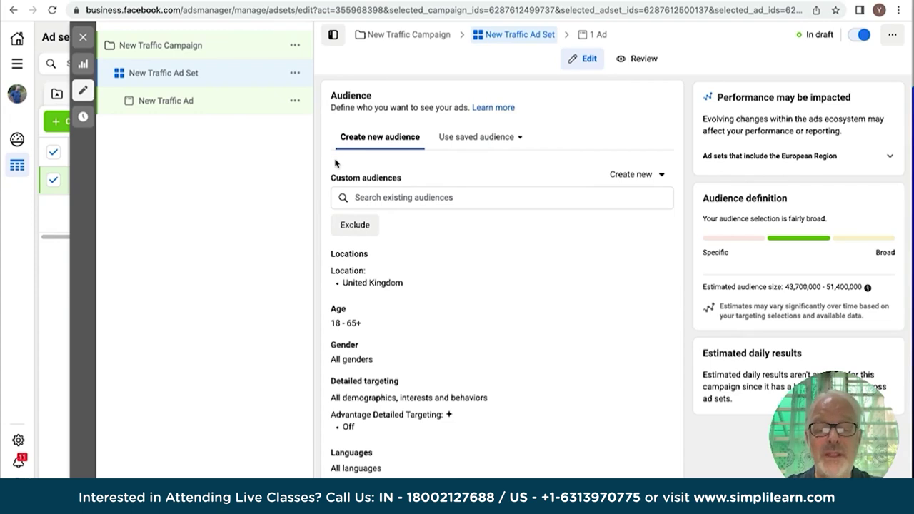
pyautogui.scroll(-1, 389, 365)
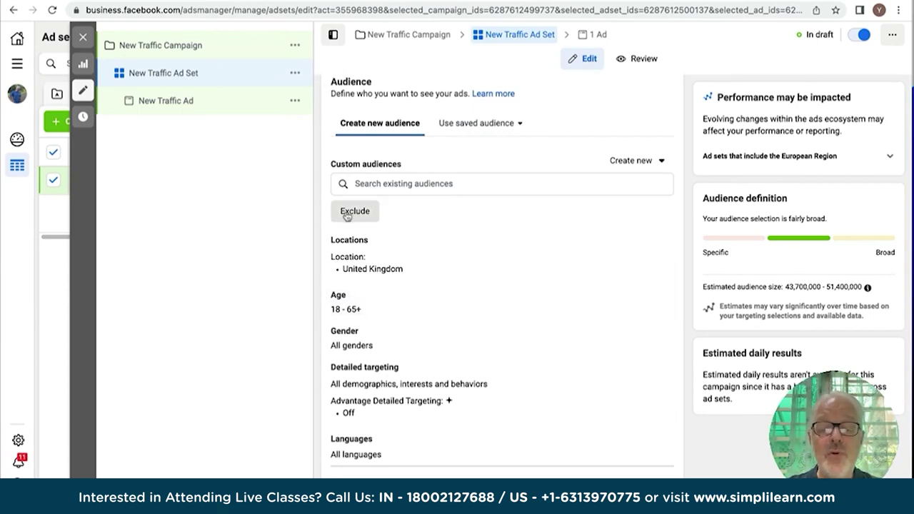
pyautogui.scroll(-2, 353, 210)
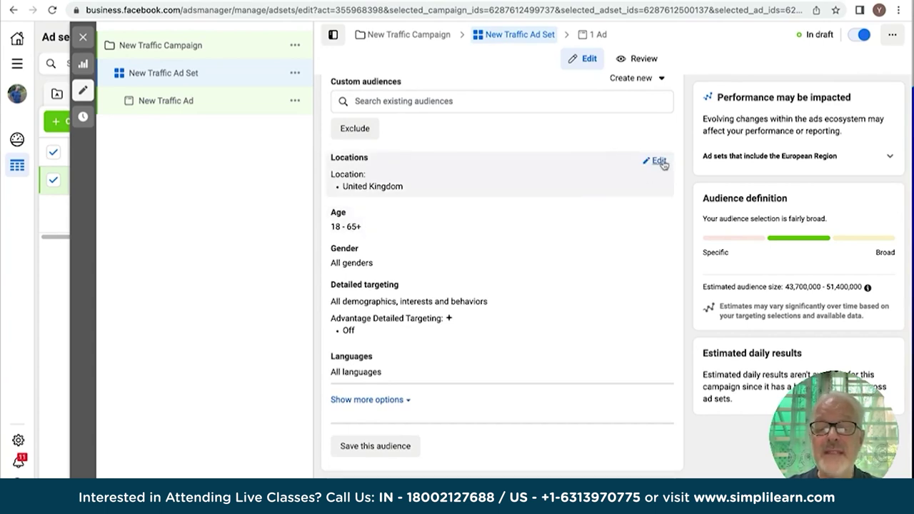
pyautogui.click(660, 161)
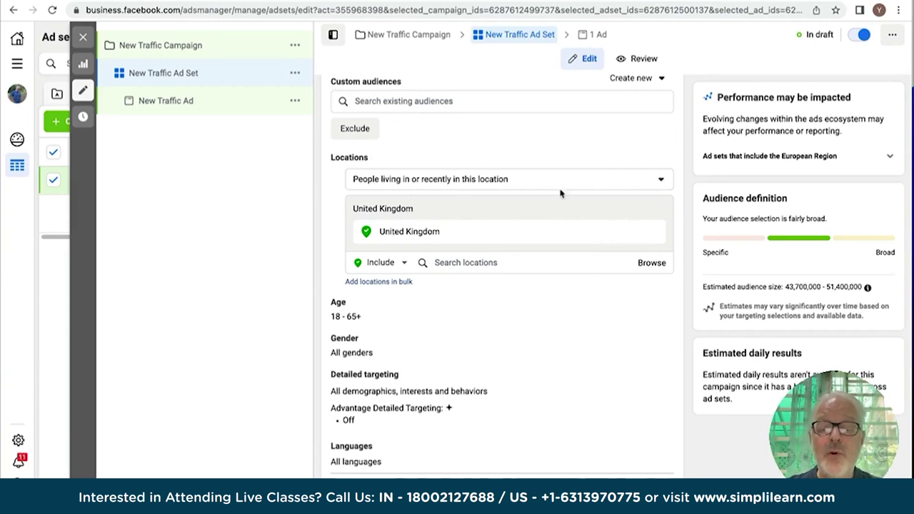
pyautogui.click(661, 181)
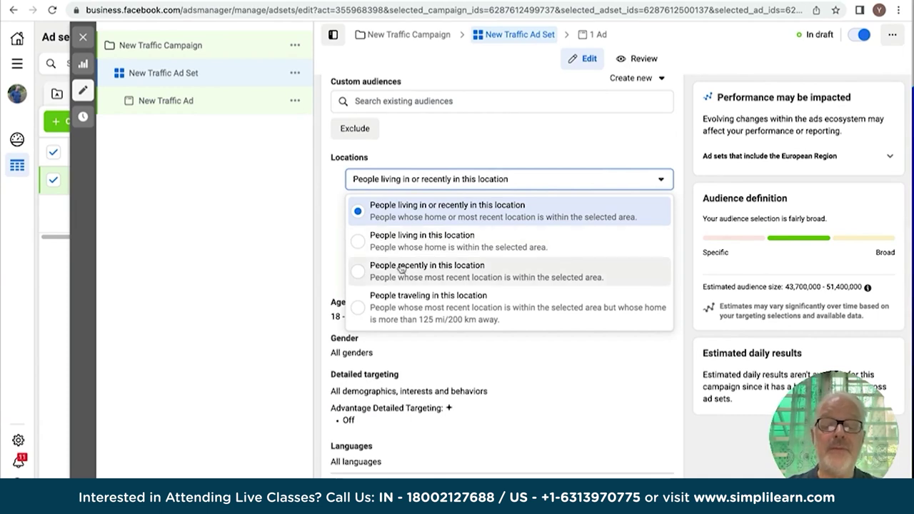
pyautogui.click(258, 249)
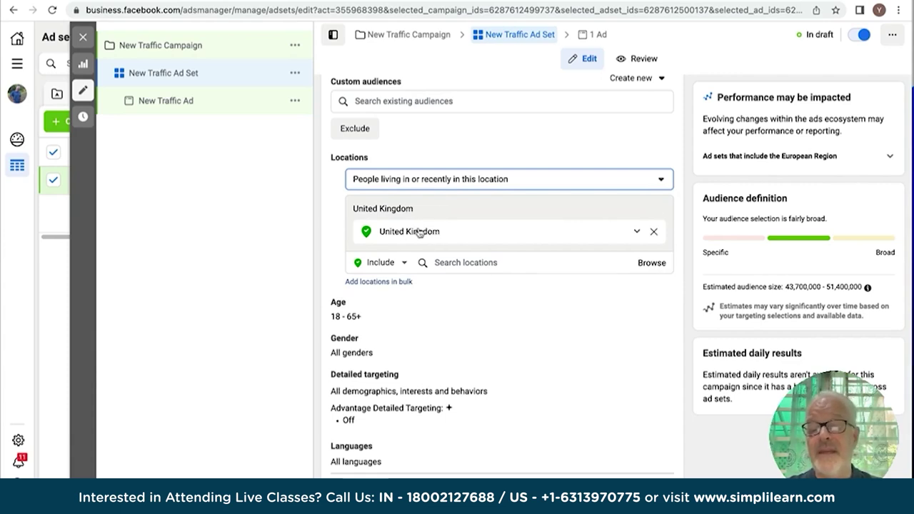
# - Narrow the audience's targeted location to Reading, England, United Kingdom, using the Unitary Authority entry
pyautogui.click(448, 262)
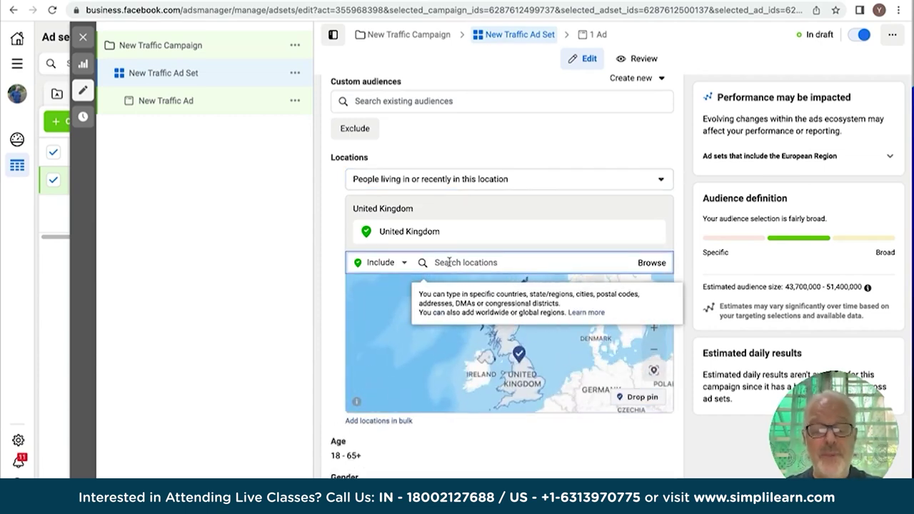
pyautogui.write('london')
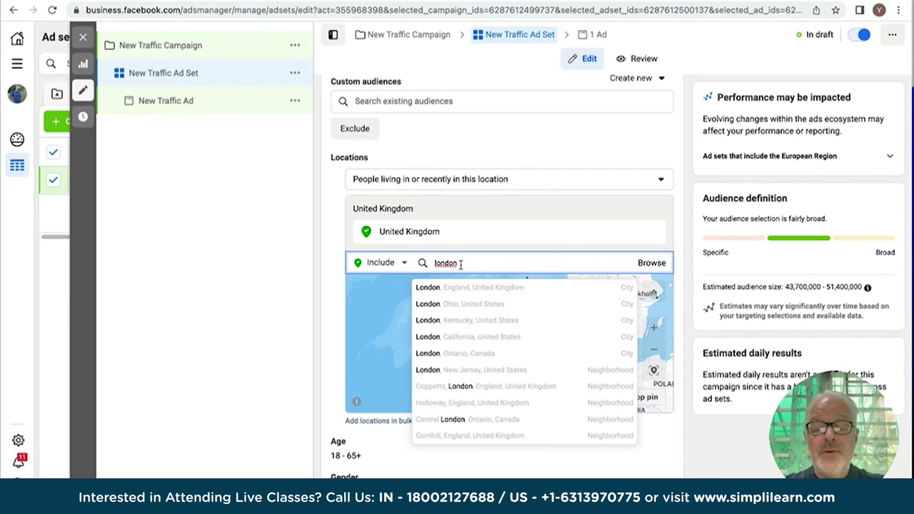
pyautogui.press('BackSpace')
pyautogui.write('rea')
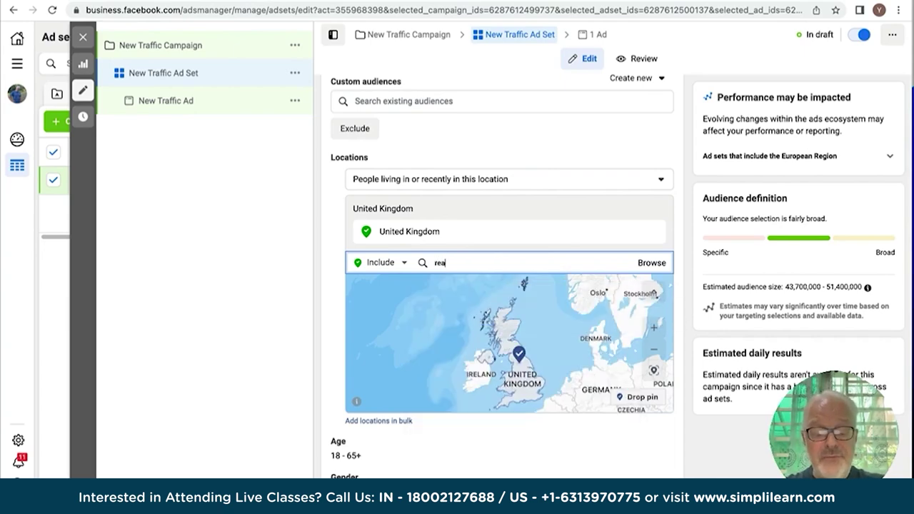
pyautogui.write('ding')
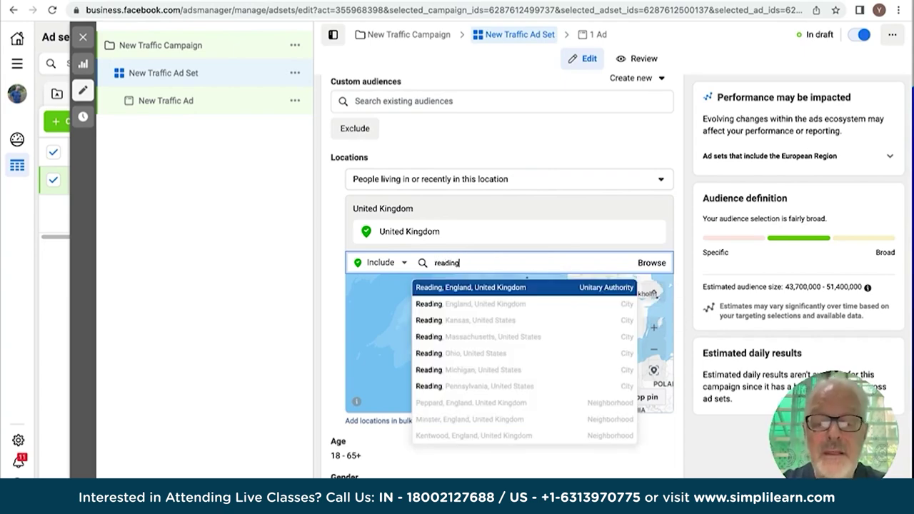
pyautogui.click(453, 284)
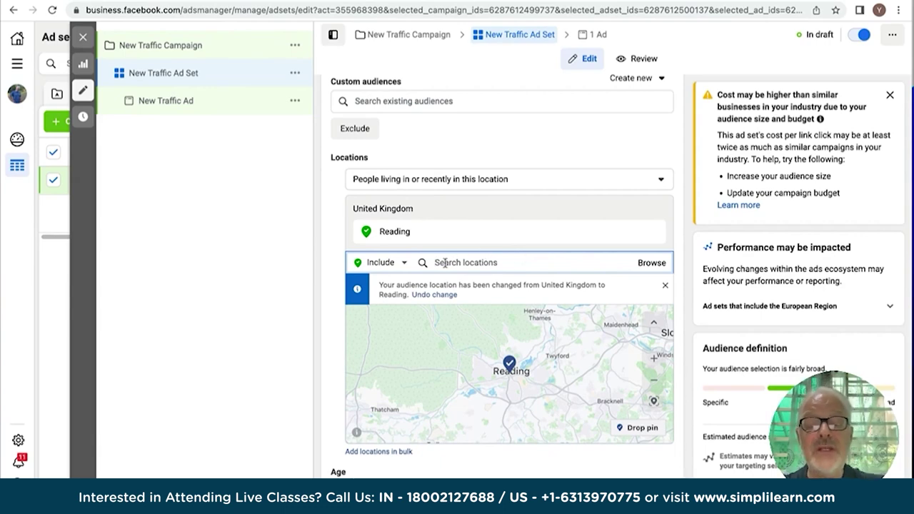
# - Include the RG7 6 postal code area (Bradfield, Reading) in the targeted locations and check its coverage on the map
pyautogui.write('rg7')
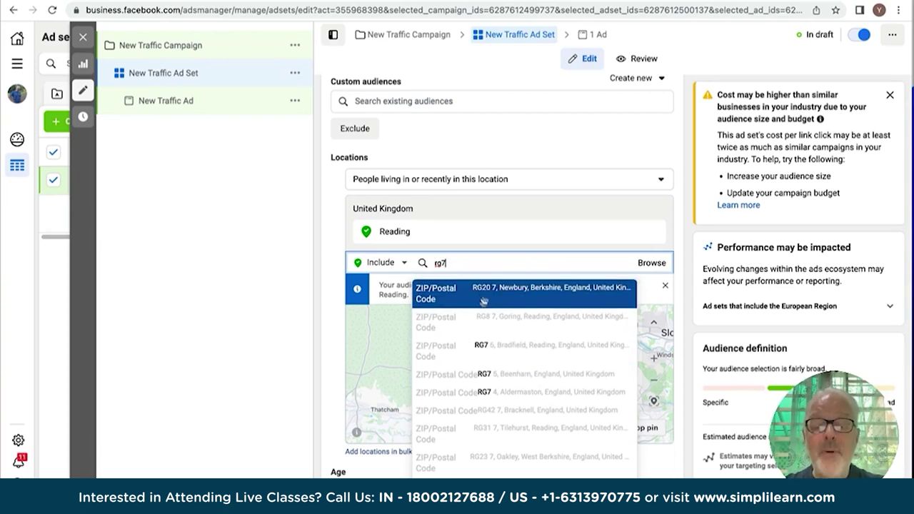
pyautogui.click(506, 349)
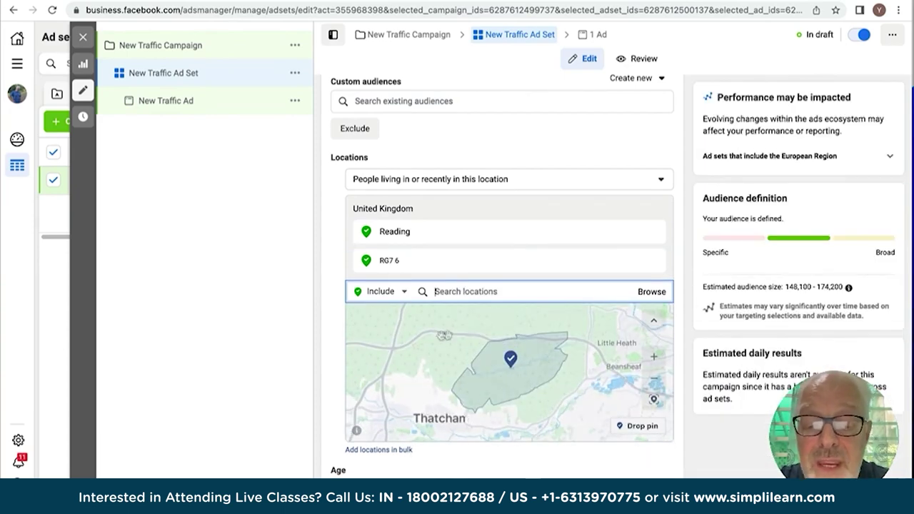
pyautogui.scroll(-5, 458, 361)
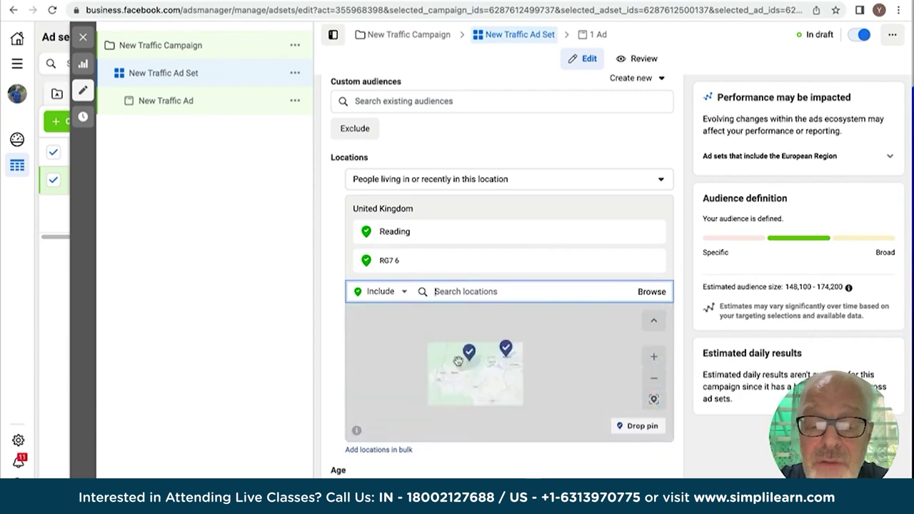
pyautogui.scroll(5, 457, 361)
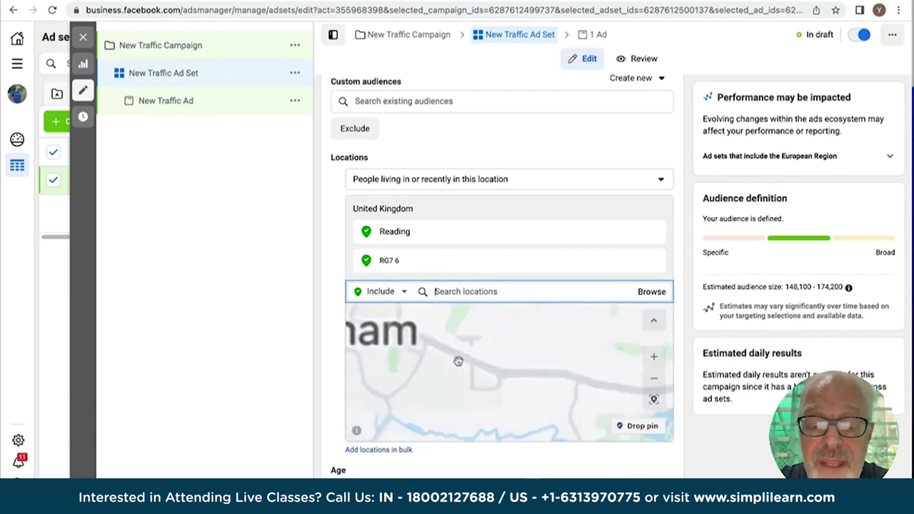
pyautogui.scroll(-5, 458, 361)
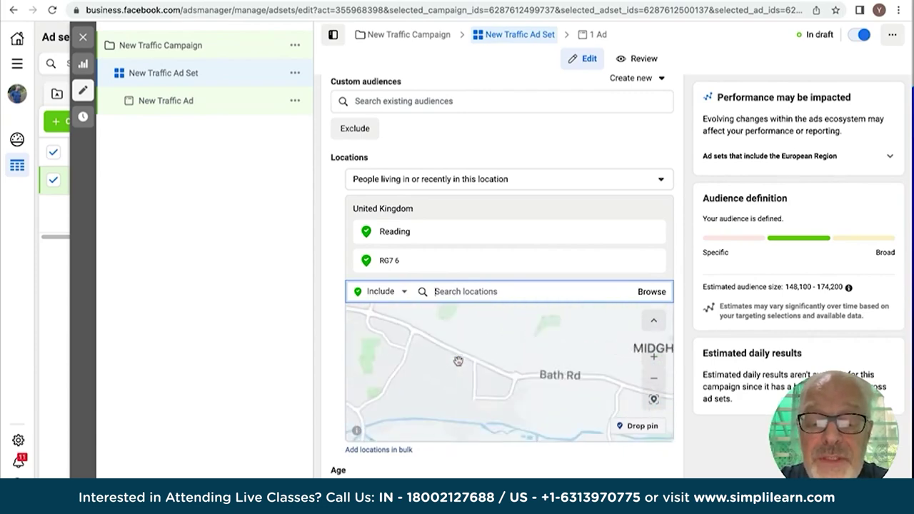
pyautogui.moveTo(458, 387); pyautogui.dragTo(459, 404)
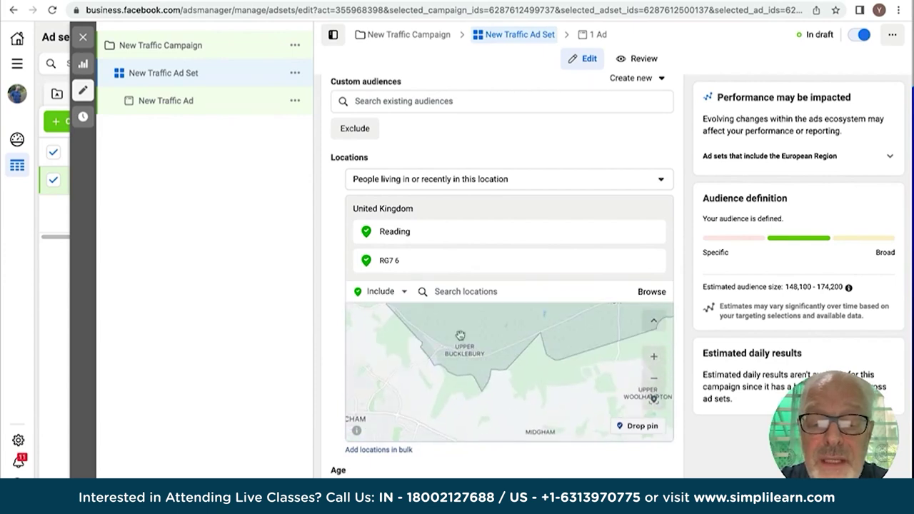
pyautogui.moveTo(381, 383); pyautogui.dragTo(384, 421)
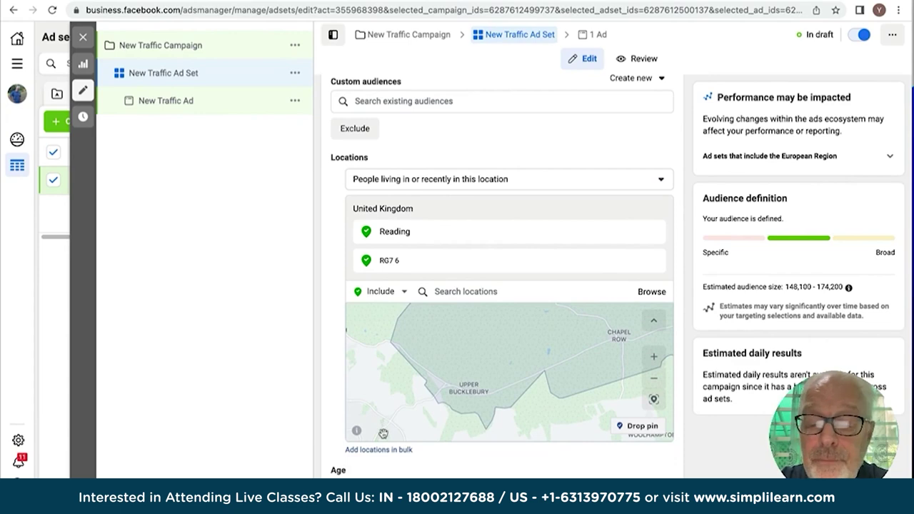
pyautogui.click(654, 379)
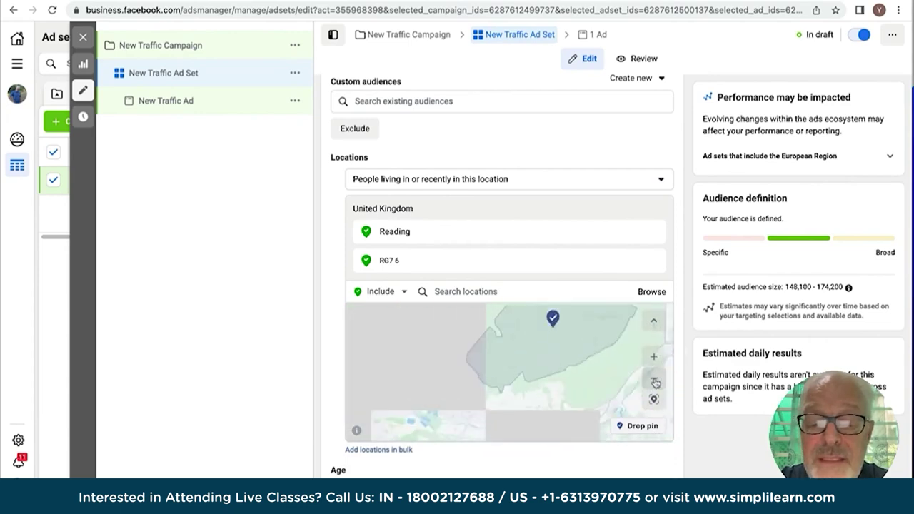
pyautogui.click(654, 379)
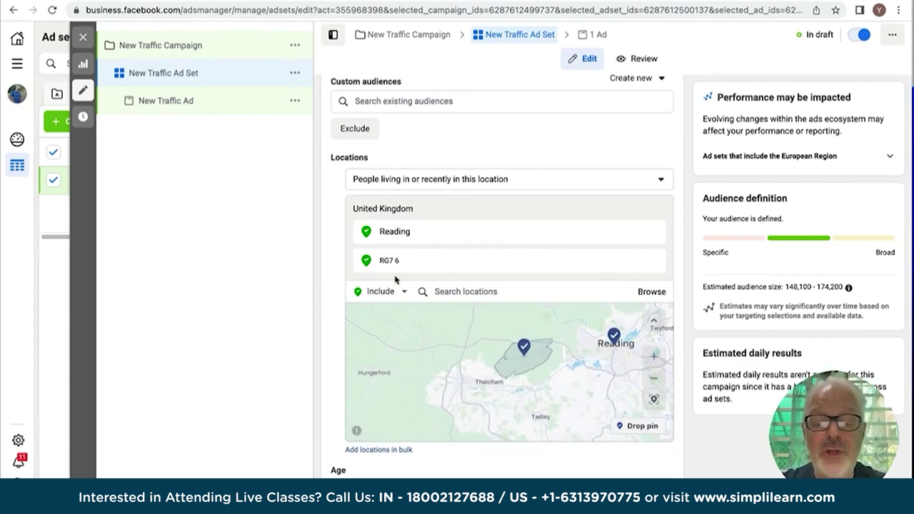
# - Open the audience's detailed targeting for editing and include people interested in Reading F.C. (soccer team)
pyautogui.scroll(-4, 395, 280)
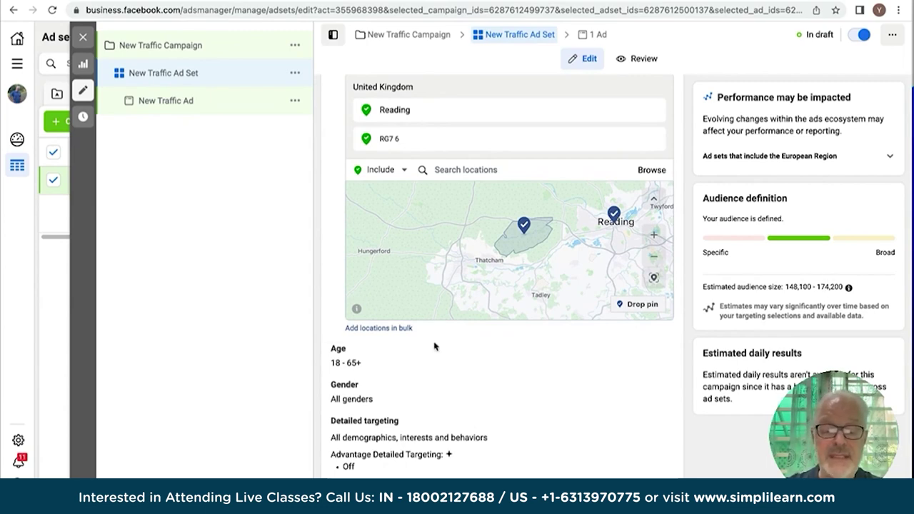
pyautogui.scroll(-5, 434, 346)
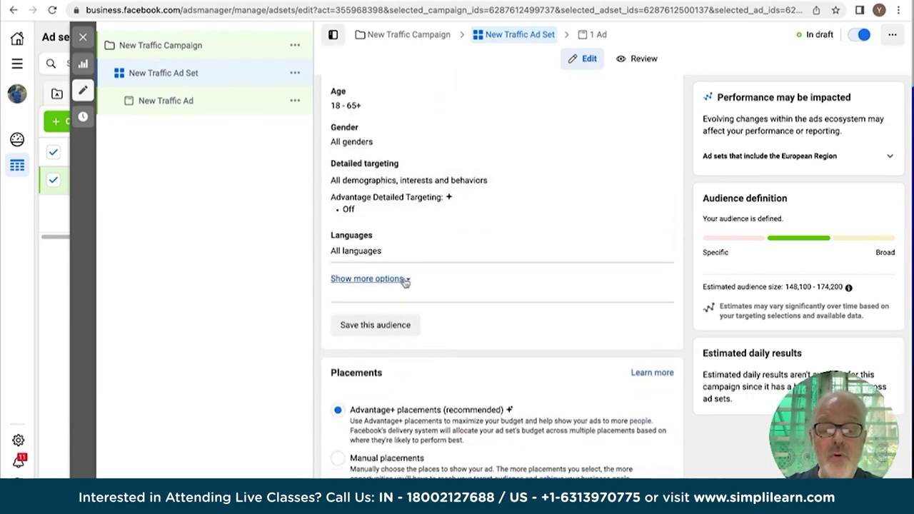
pyautogui.scroll(-5, 400, 283)
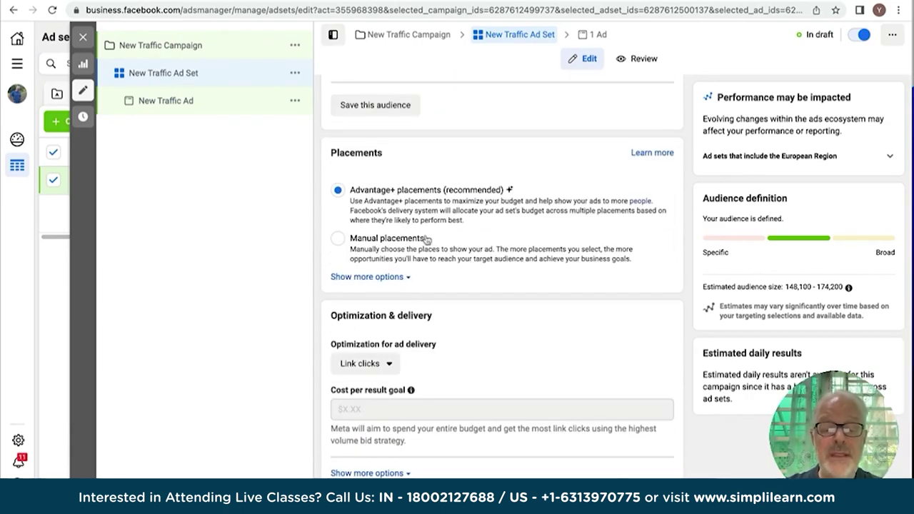
pyautogui.scroll(2, 425, 212)
pyautogui.scroll(5, 424, 212)
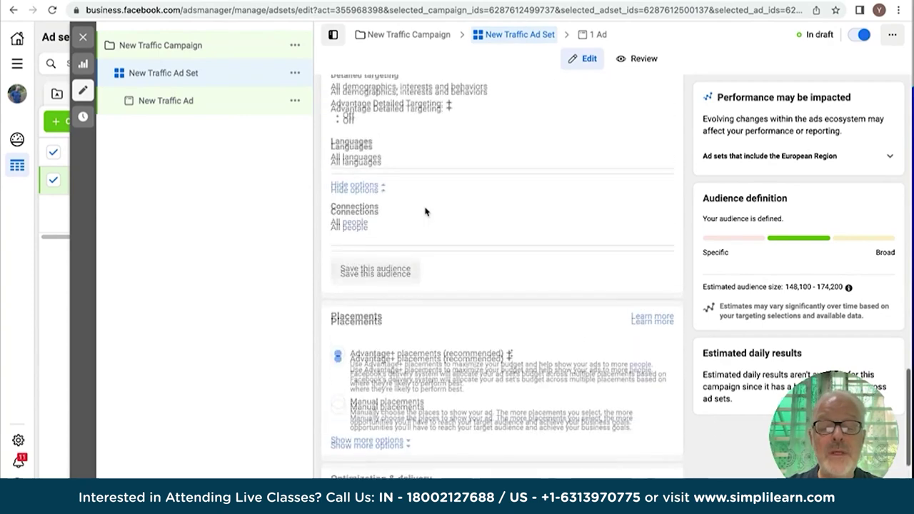
pyautogui.scroll(2, 425, 212)
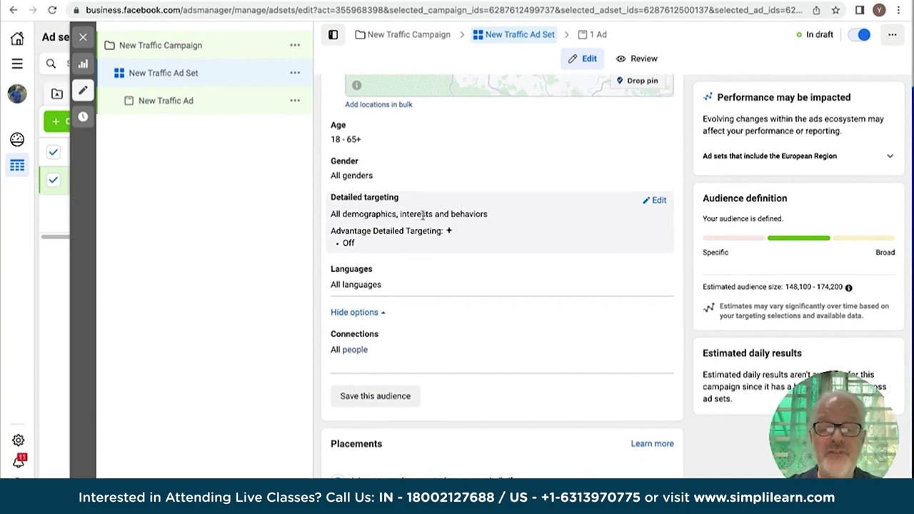
pyautogui.click(658, 202)
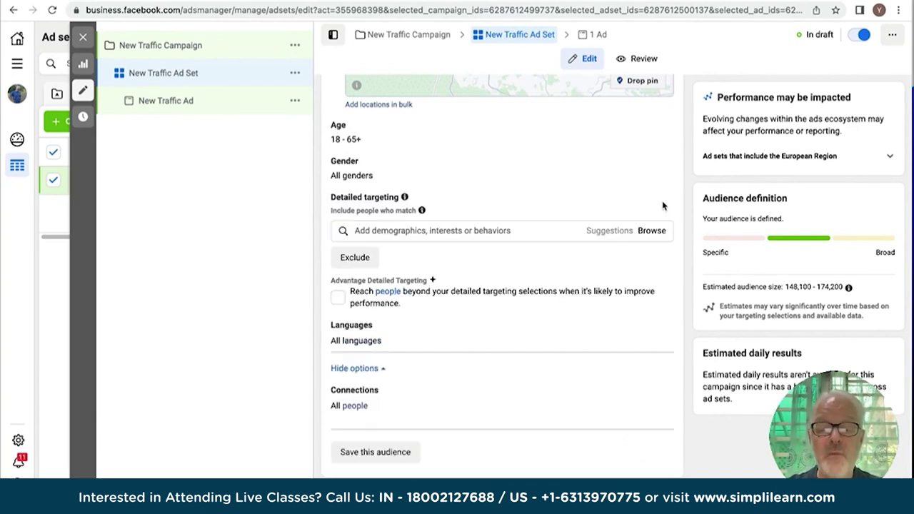
pyautogui.click(358, 230)
pyautogui.write('rewa')
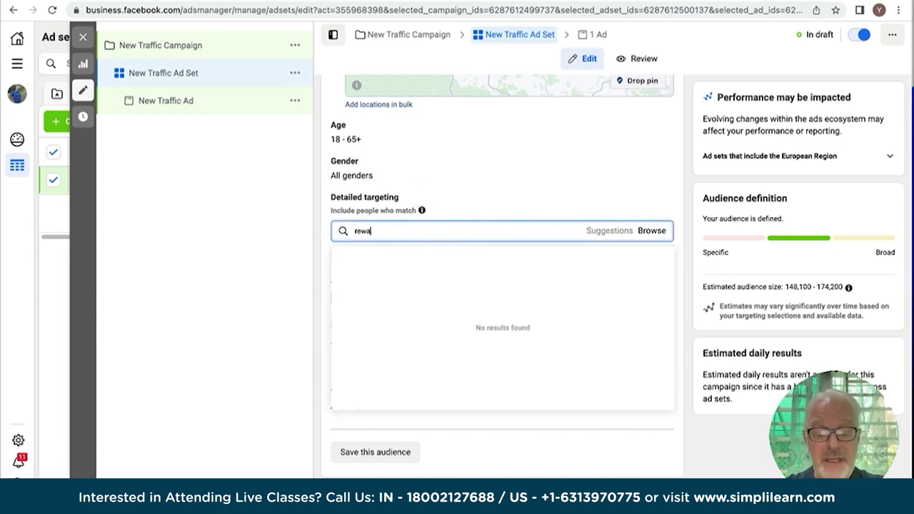
pyautogui.write('fi')
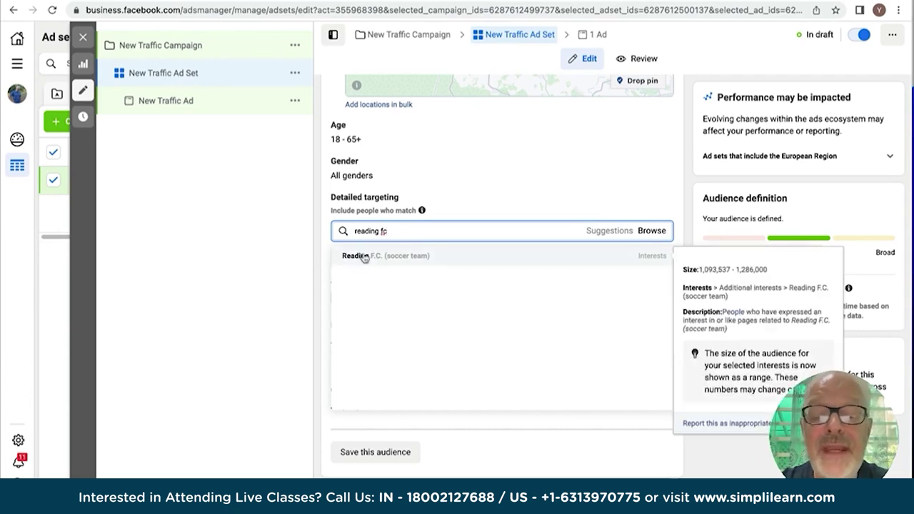
pyautogui.click(364, 256)
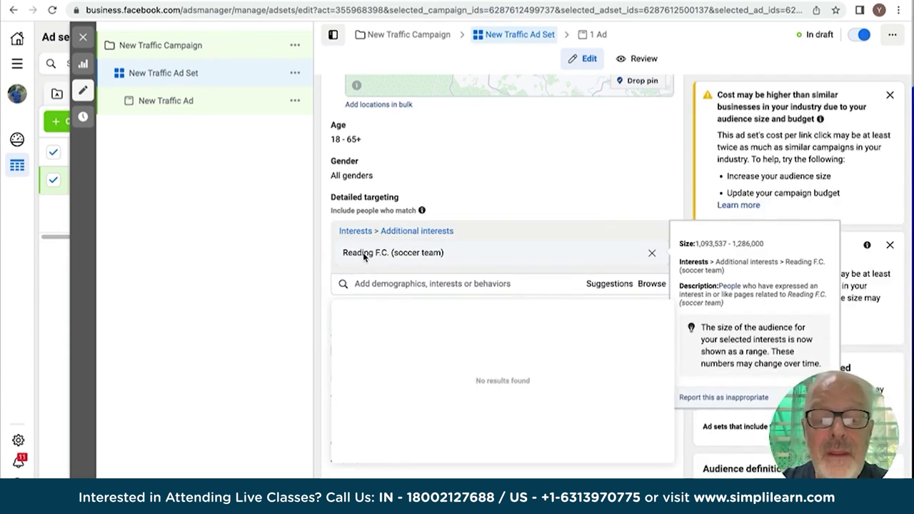
pyautogui.moveTo(418, 246)
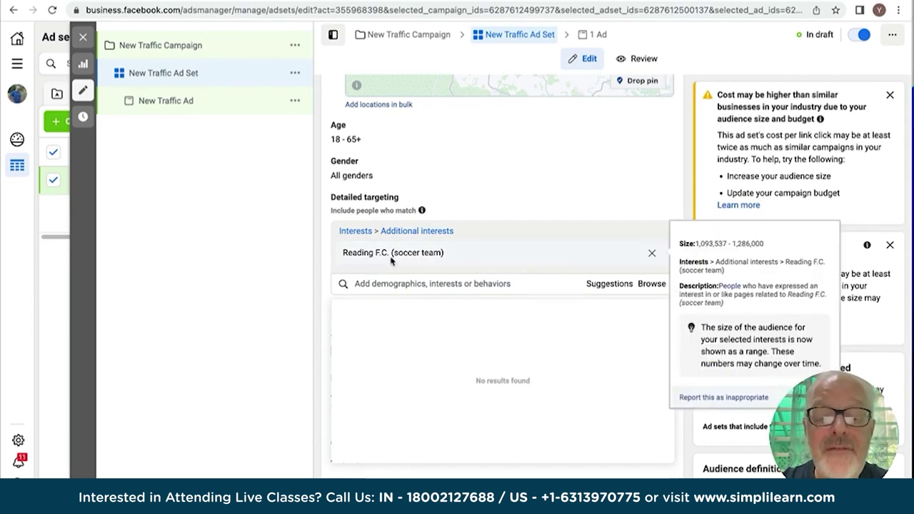
# - Review the included locations on the map together with the interest chosen in detailed targeting
pyautogui.scroll(3, 402, 259)
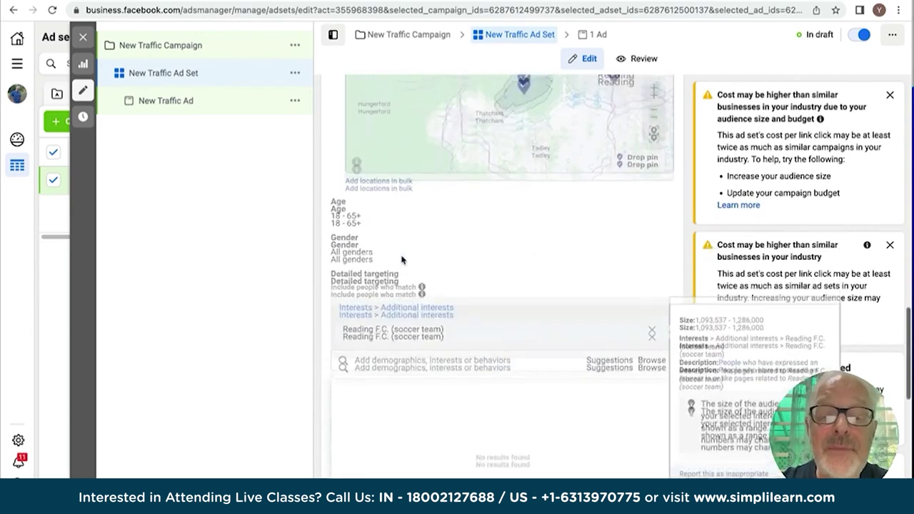
pyautogui.scroll(-2, 428, 328)
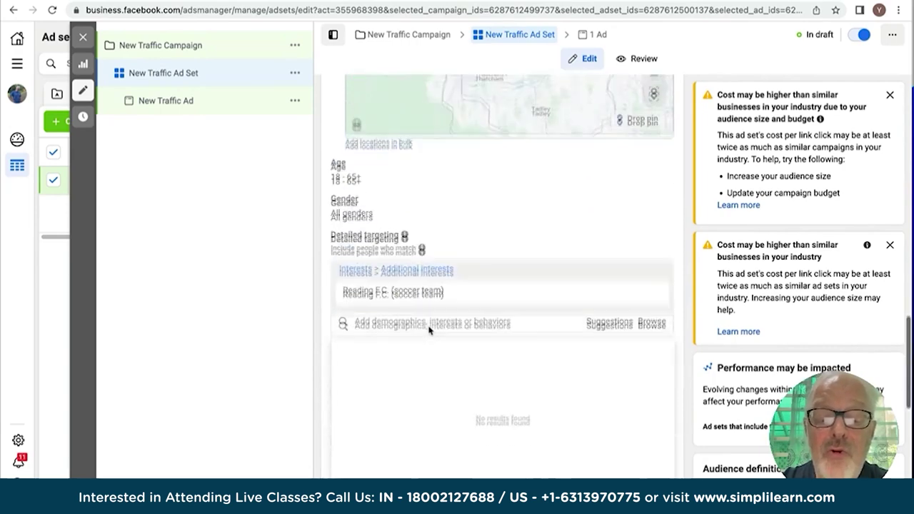
pyautogui.scroll(5, 420, 221)
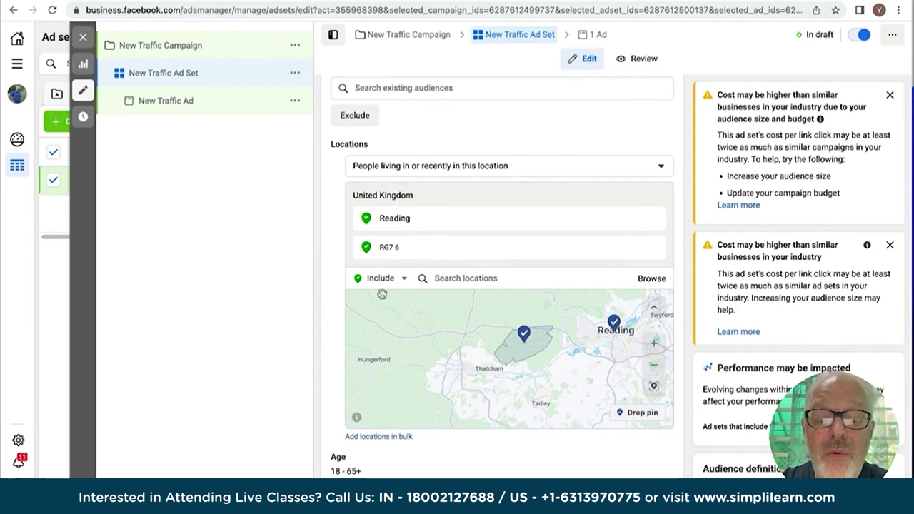
pyautogui.scroll(1, 400, 300)
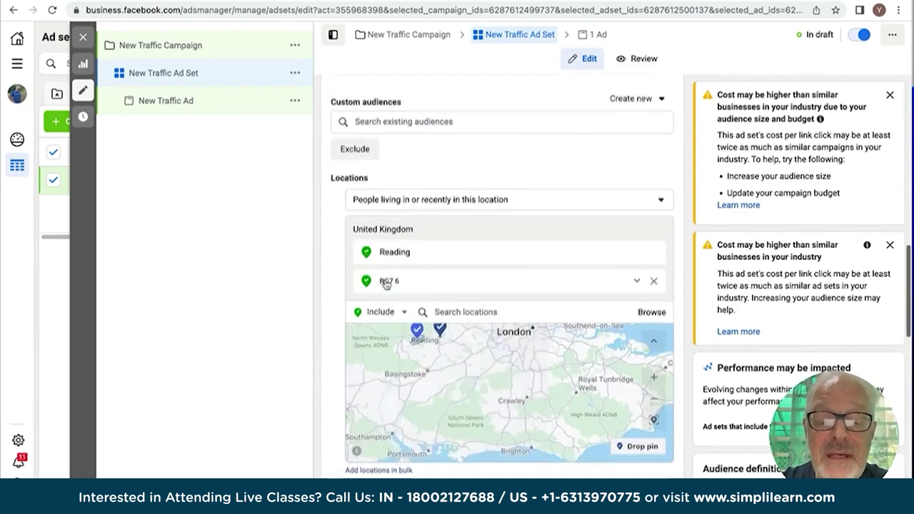
pyautogui.scroll(-3, 443, 328)
pyautogui.scroll(-5, 445, 329)
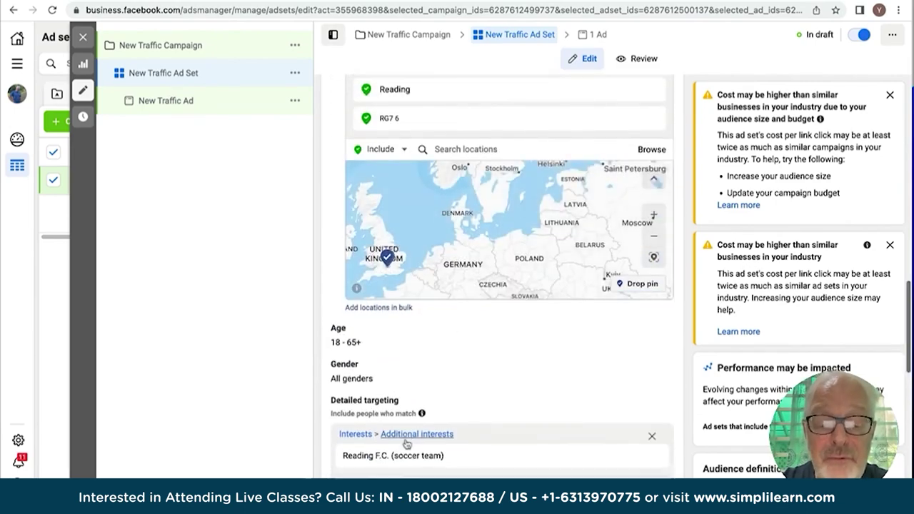
pyautogui.click(408, 442)
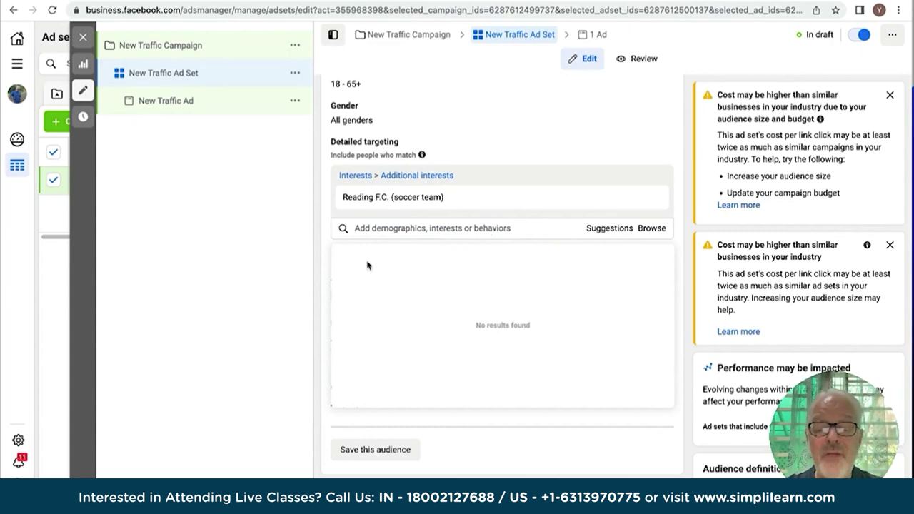
# - Add the suggested interests Neymar (soccer) and Manchester United F.C. (soccer team) to the detailed targeting
pyautogui.click(603, 228)
pyautogui.moveTo(374, 203)
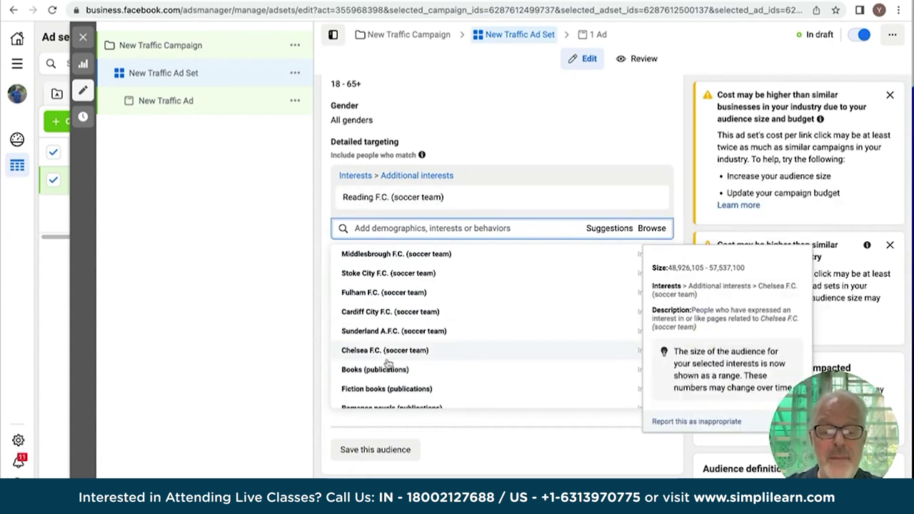
pyautogui.scroll(-2, 388, 363)
pyautogui.scroll(-1, 388, 363)
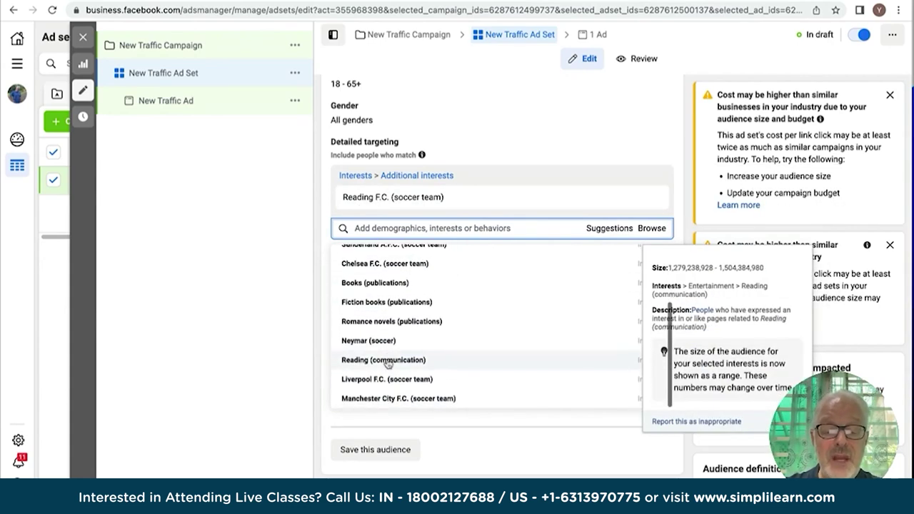
pyautogui.click(358, 342)
pyautogui.scroll(-3, 358, 342)
pyautogui.click(346, 295)
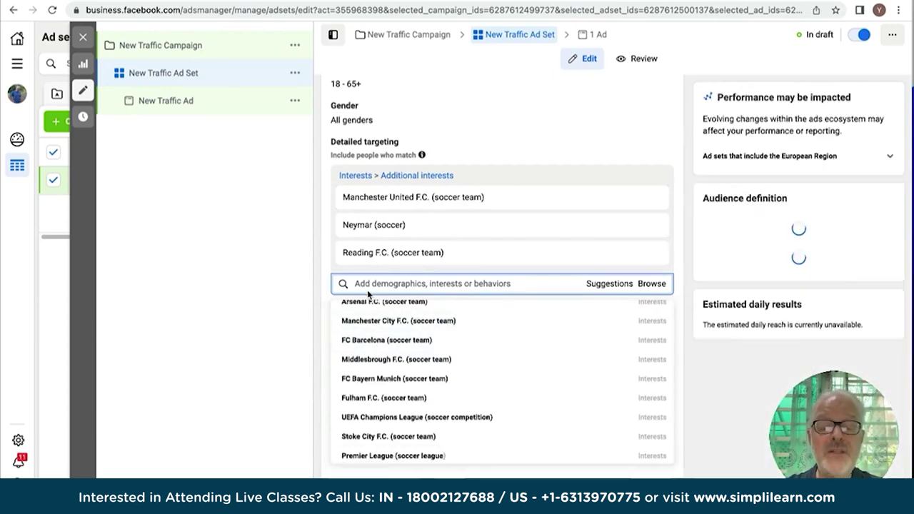
pyautogui.scroll(-1, 481, 330)
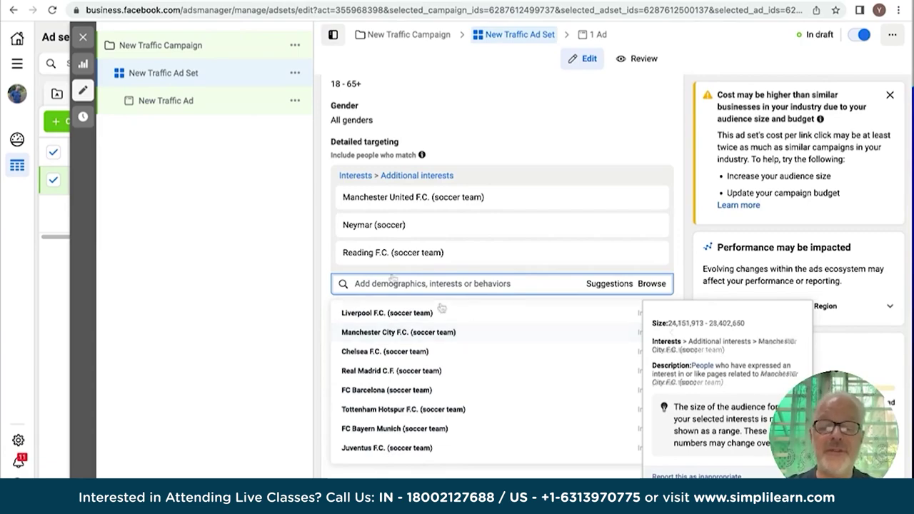
pyautogui.scroll(-5, 314, 265)
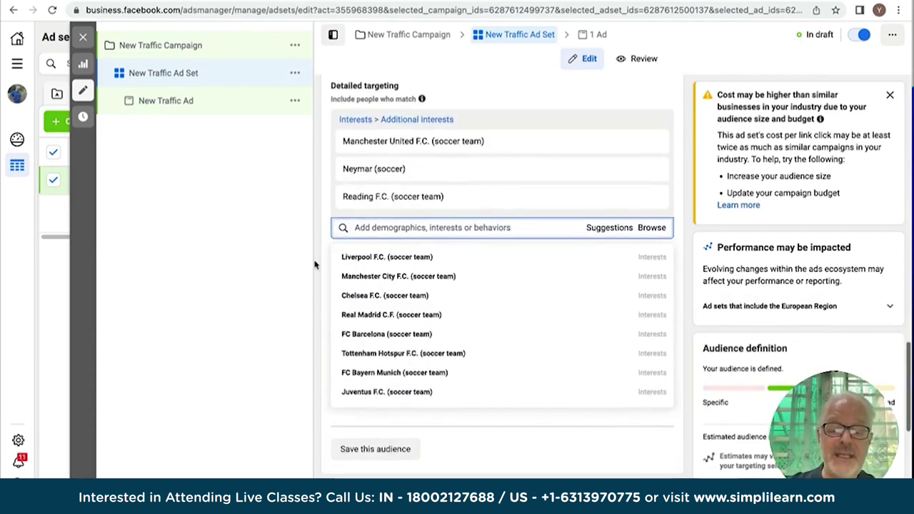
# - Switch the ad set from Advantage+ placements to manual placements
pyautogui.scroll(-2, 314, 265)
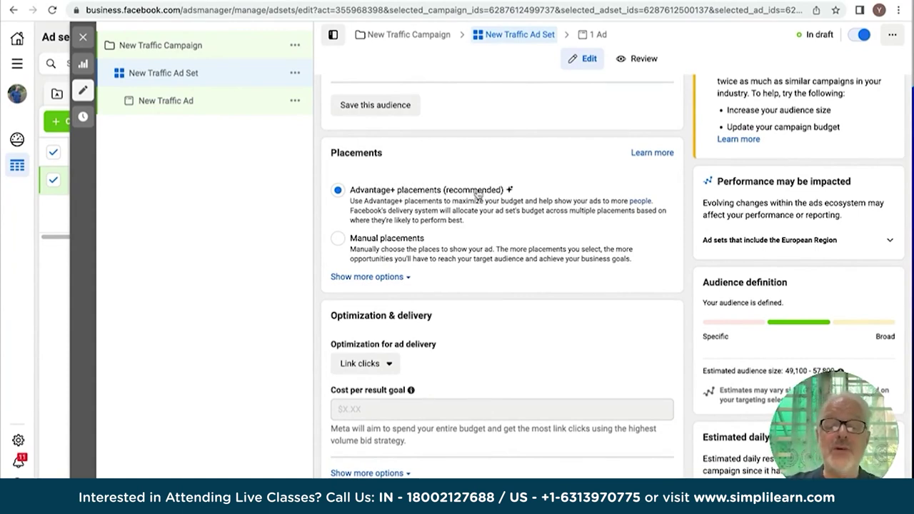
pyautogui.click(337, 241)
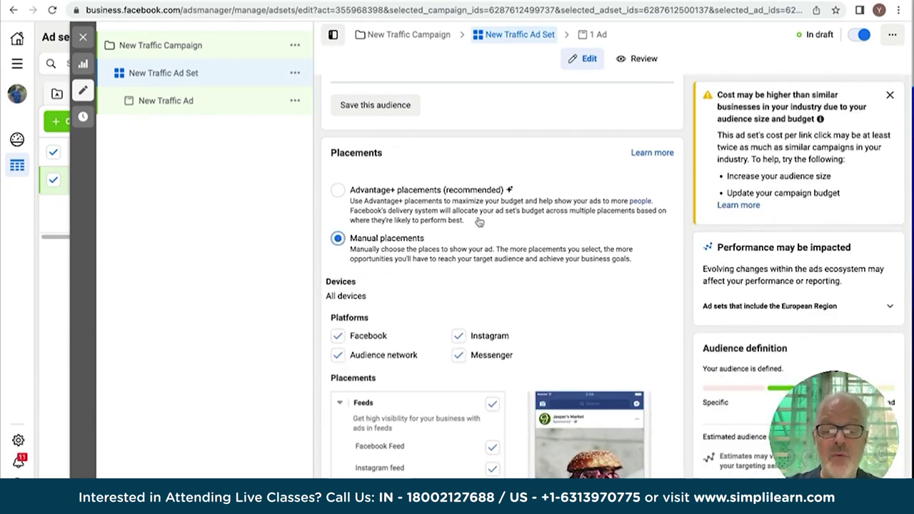
pyautogui.scroll(-2, 478, 222)
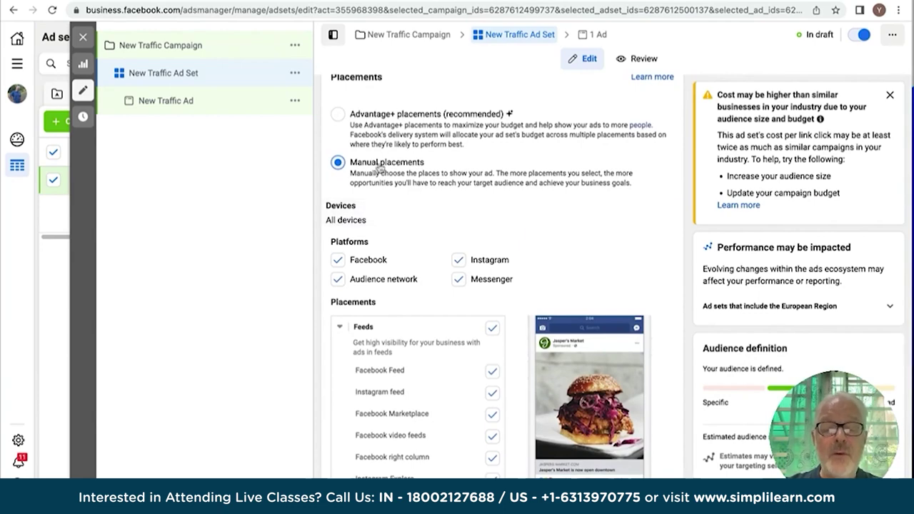
# - Examine the manual placement options by platform, including feeds, stories and reels, in-stream, search, messages, in-article, and apps and sites
pyautogui.scroll(-4, 371, 167)
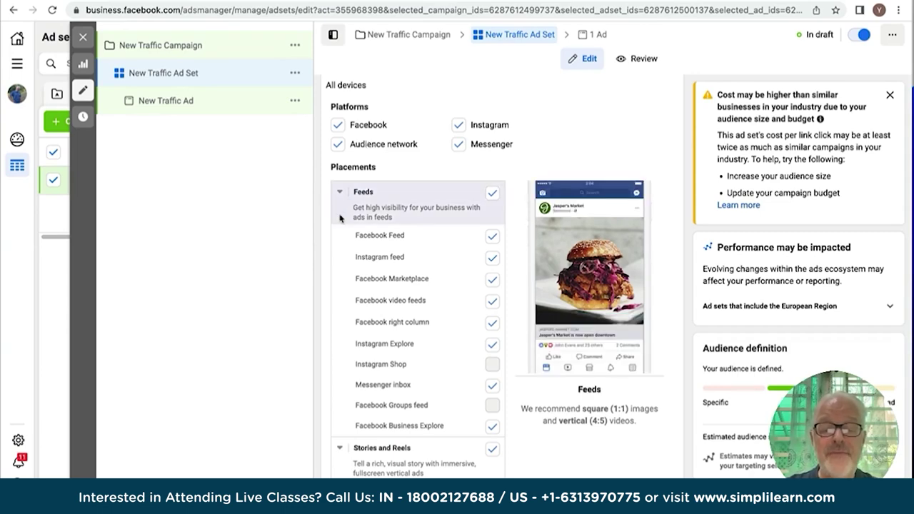
pyautogui.scroll(-3, 336, 204)
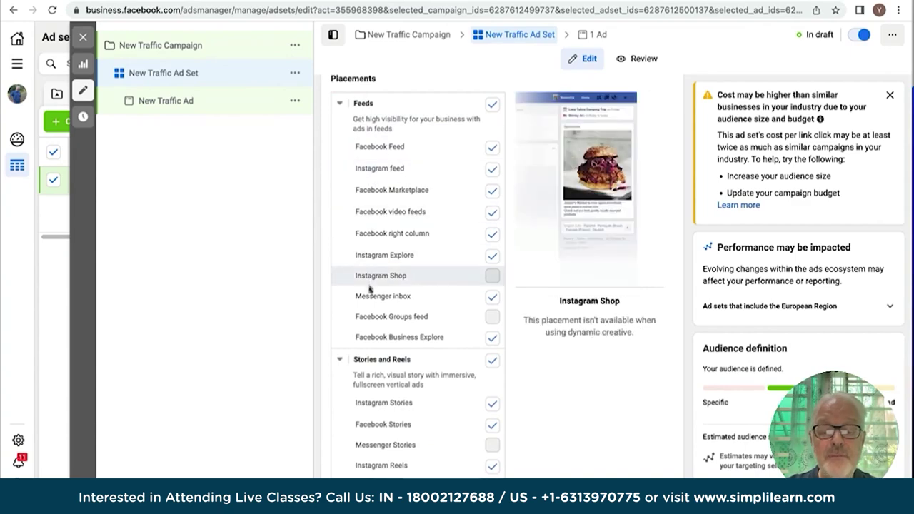
pyautogui.scroll(-1, 370, 311)
pyautogui.scroll(-6, 370, 311)
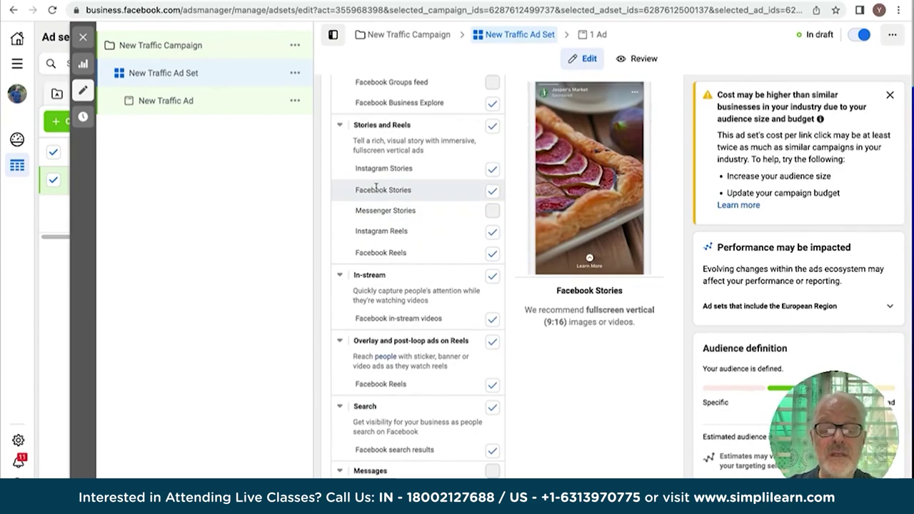
pyautogui.scroll(-4, 376, 187)
pyautogui.scroll(-1, 376, 187)
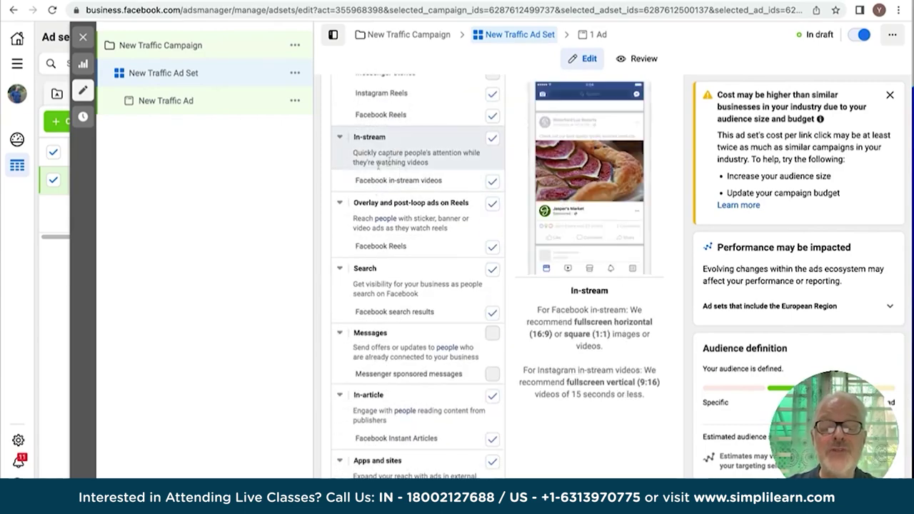
pyautogui.scroll(-3, 373, 148)
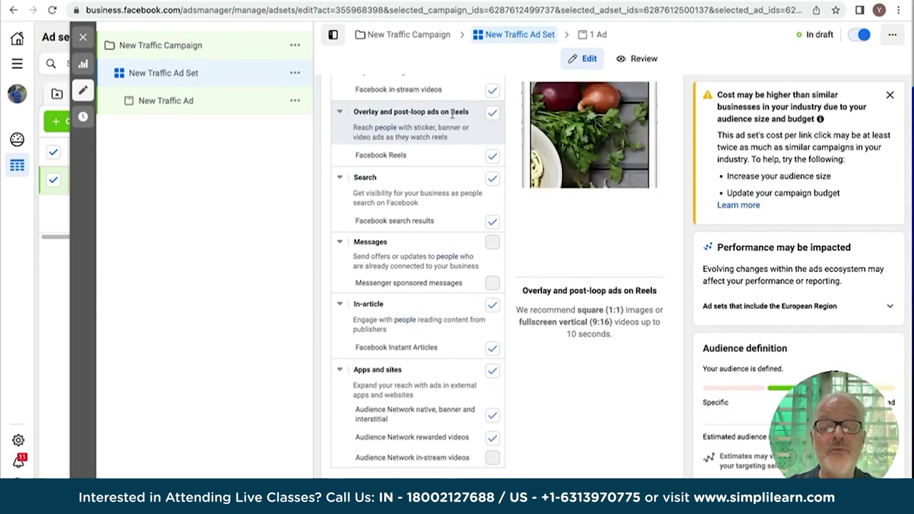
pyautogui.scroll(-2, 384, 211)
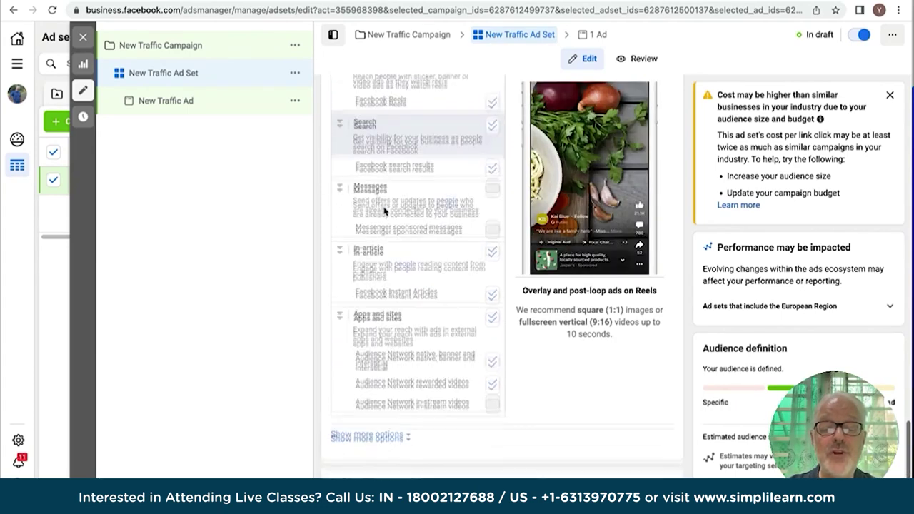
pyautogui.scroll(-2, 377, 193)
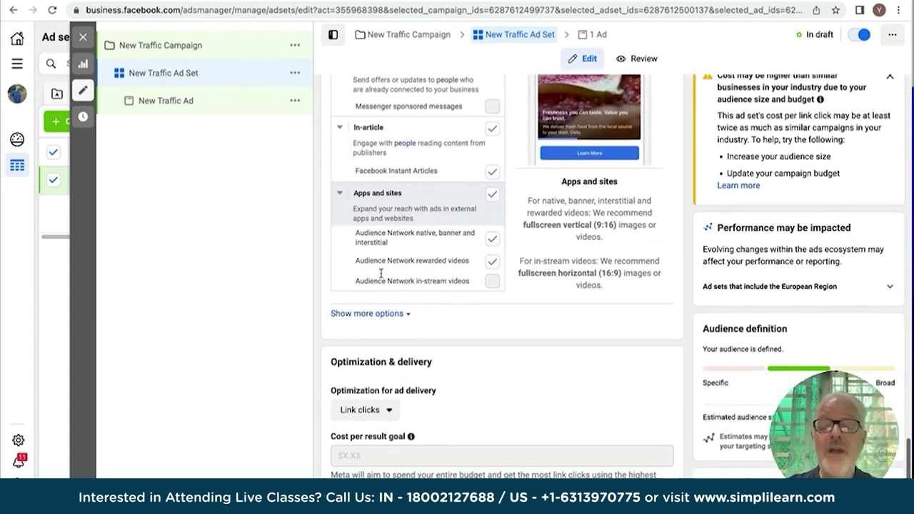
pyautogui.scroll(10, 380, 275)
pyautogui.scroll(15, 380, 277)
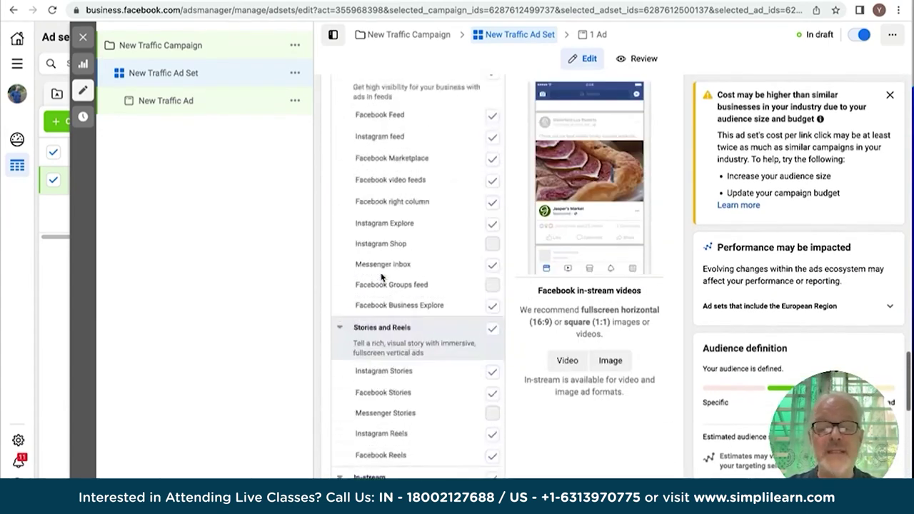
pyautogui.scroll(3, 381, 277)
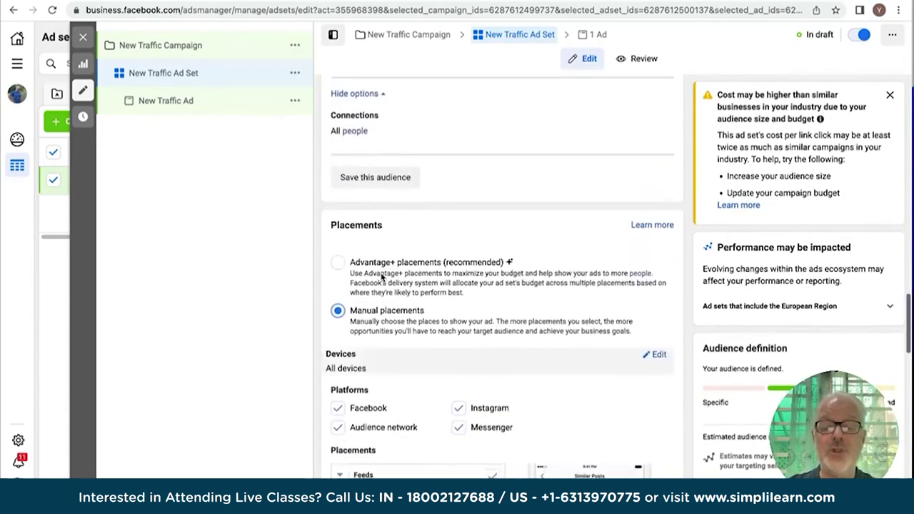
# - Return the ad set to Advantage+ placements and review the audience's location, age, gender and interests
pyautogui.click(337, 275)
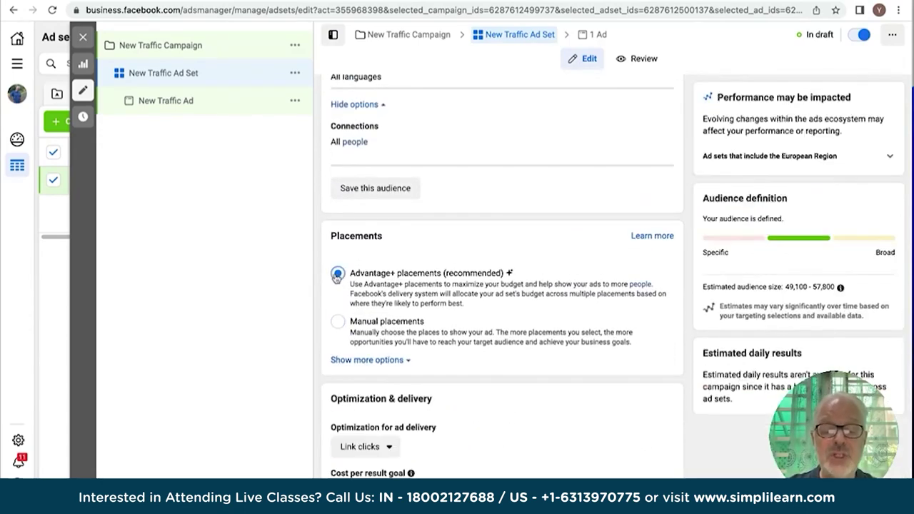
pyautogui.scroll(-3, 431, 298)
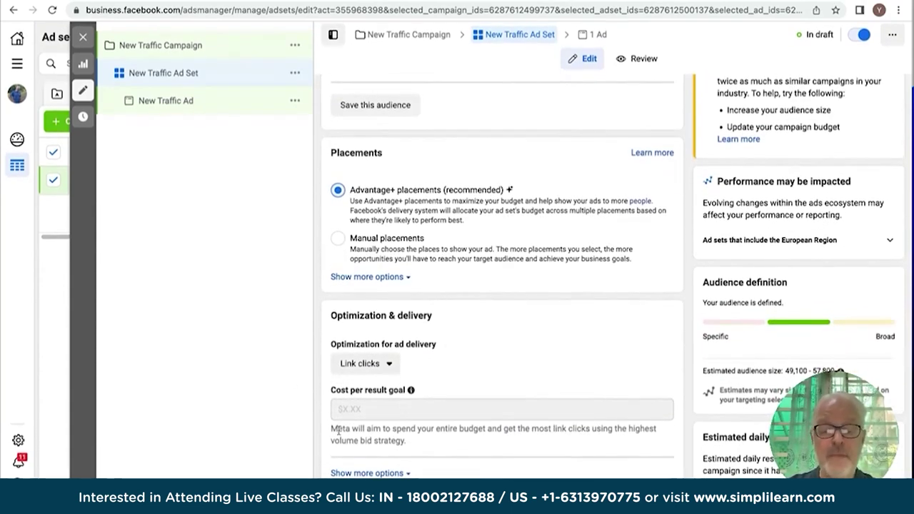
pyautogui.scroll(10, 402, 204)
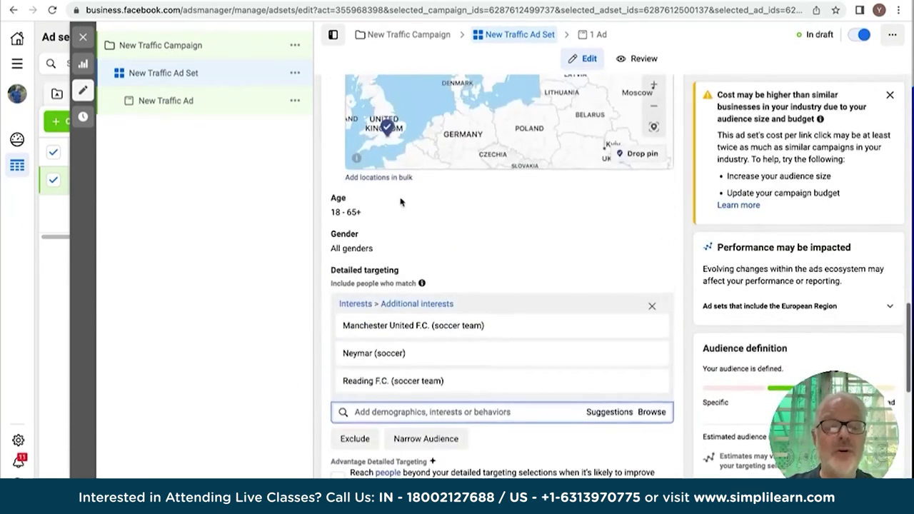
pyautogui.scroll(2, 400, 202)
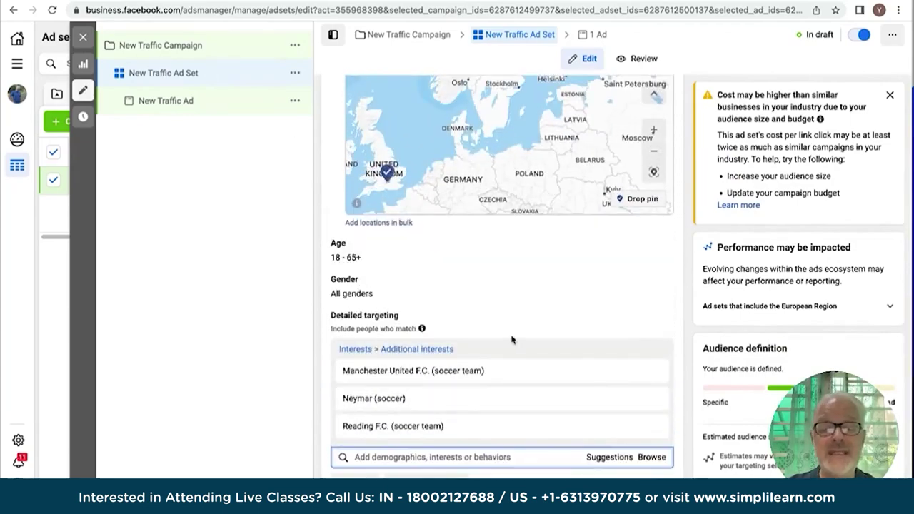
pyautogui.scroll(-10, 511, 339)
# - Open New Traffic Ad and choose Riad Farasha from the Personal pages as its Facebook Page
pyautogui.click(166, 101)
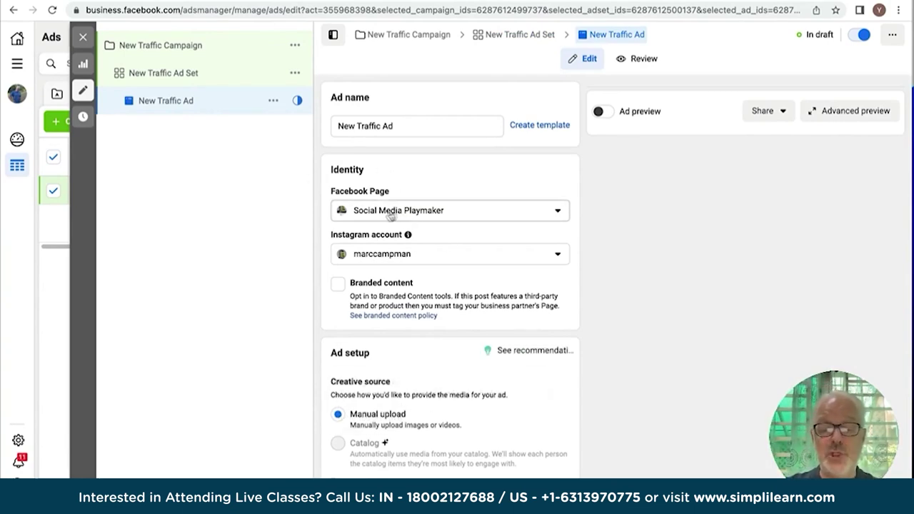
pyautogui.click(558, 212)
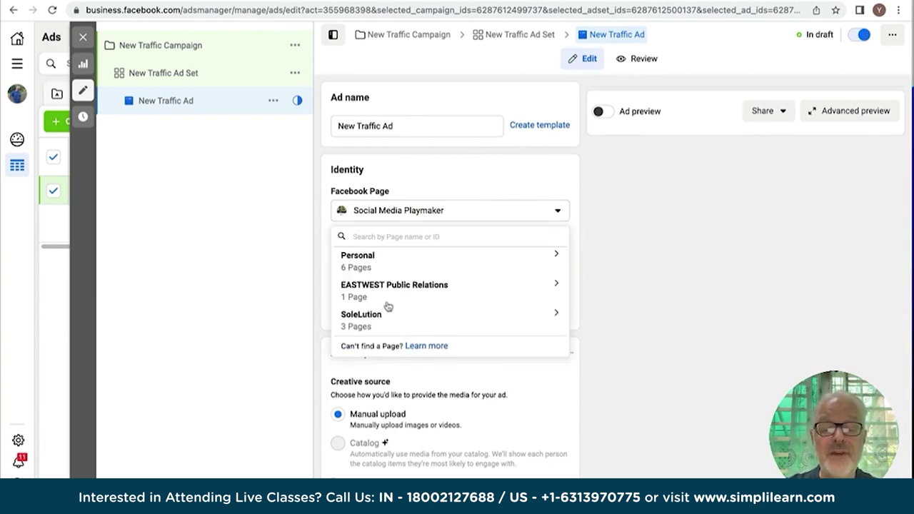
pyautogui.click(361, 258)
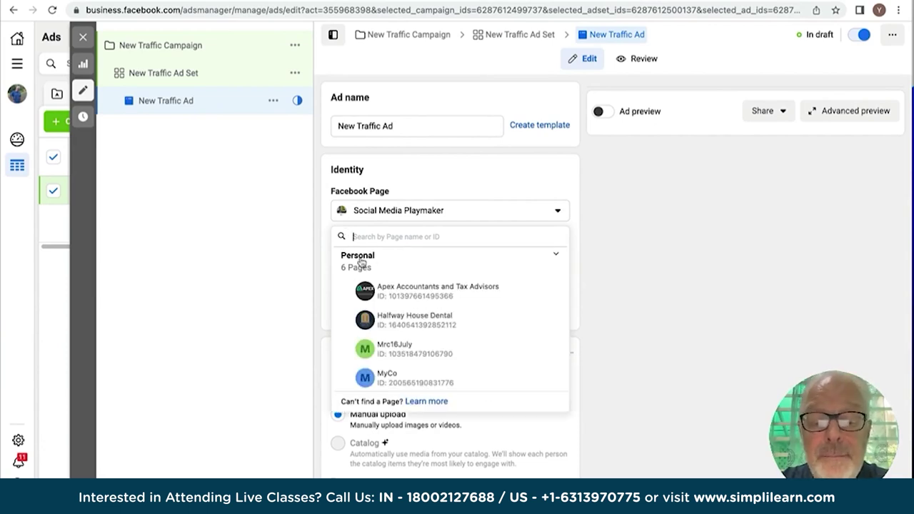
pyautogui.scroll(-2, 406, 350)
pyautogui.click(404, 339)
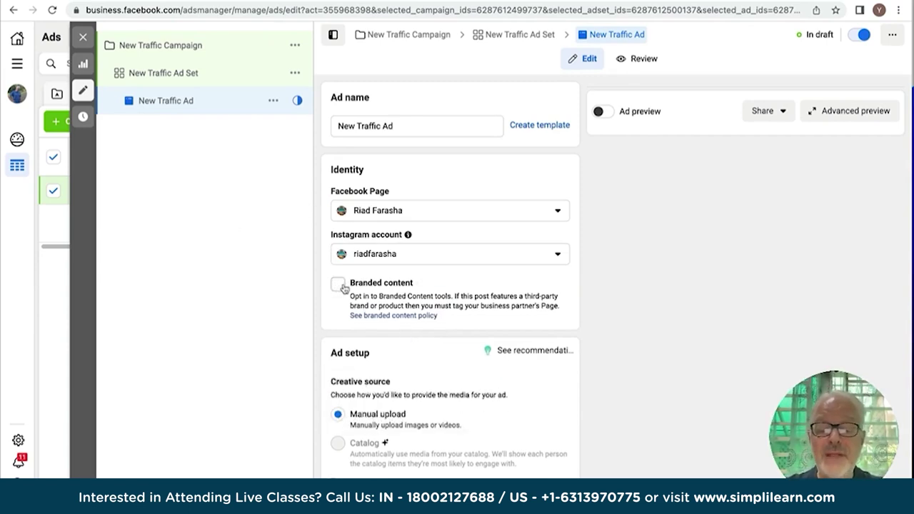
# - Examine the ad's creative source, format, media, primary text, headline, website URL and call-to-action settings
pyautogui.scroll(-4, 427, 279)
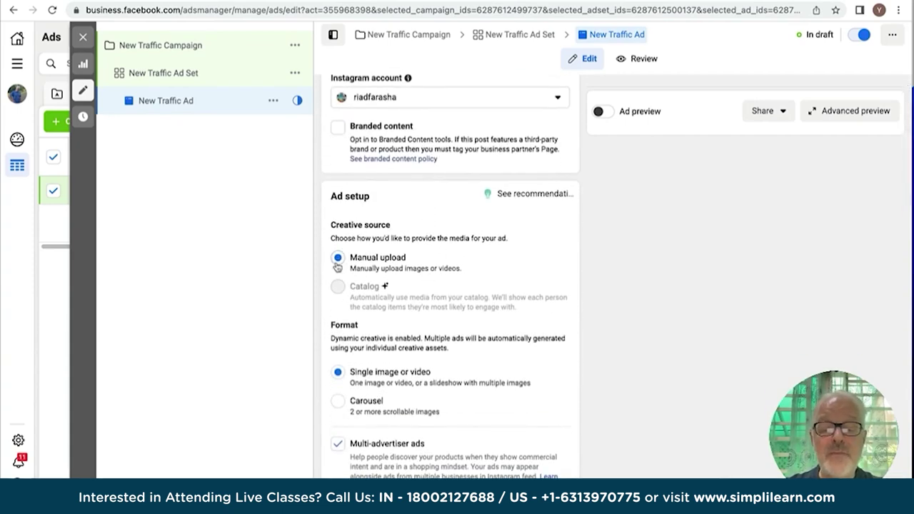
pyautogui.moveTo(340, 291)
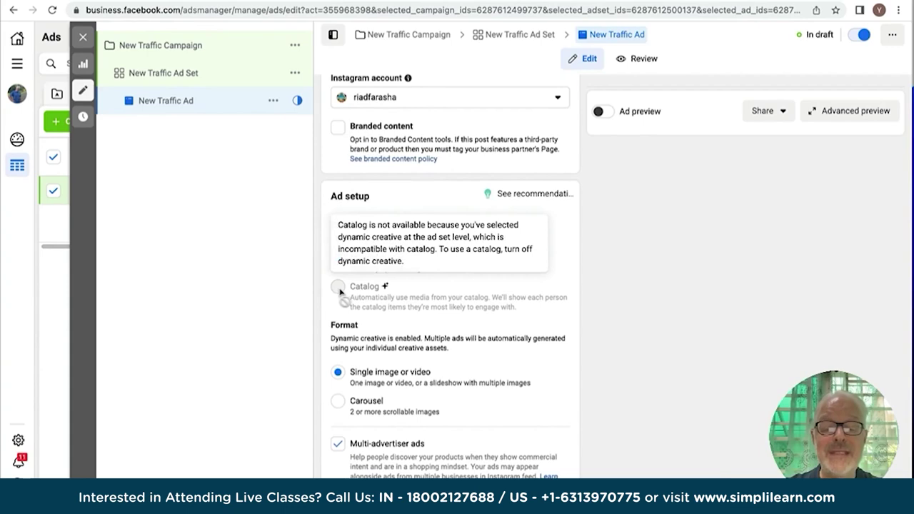
pyautogui.scroll(-3, 484, 291)
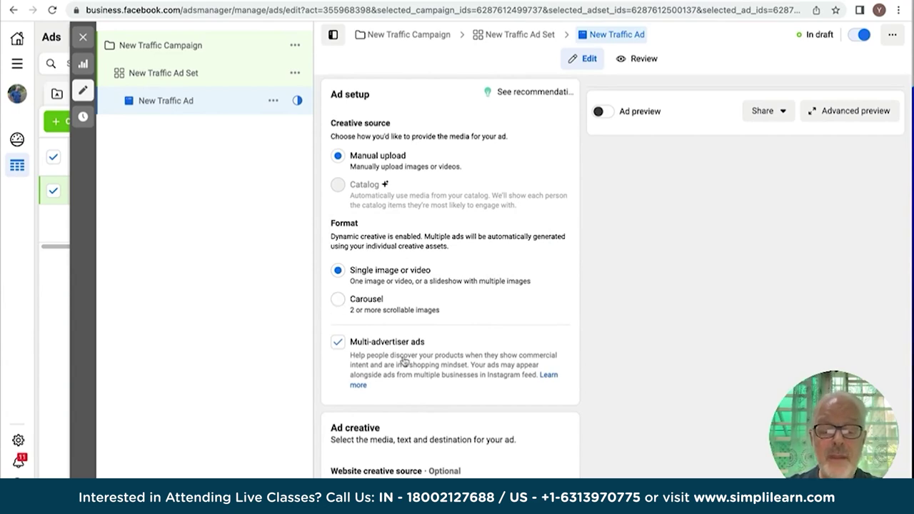
pyautogui.scroll(-5, 404, 362)
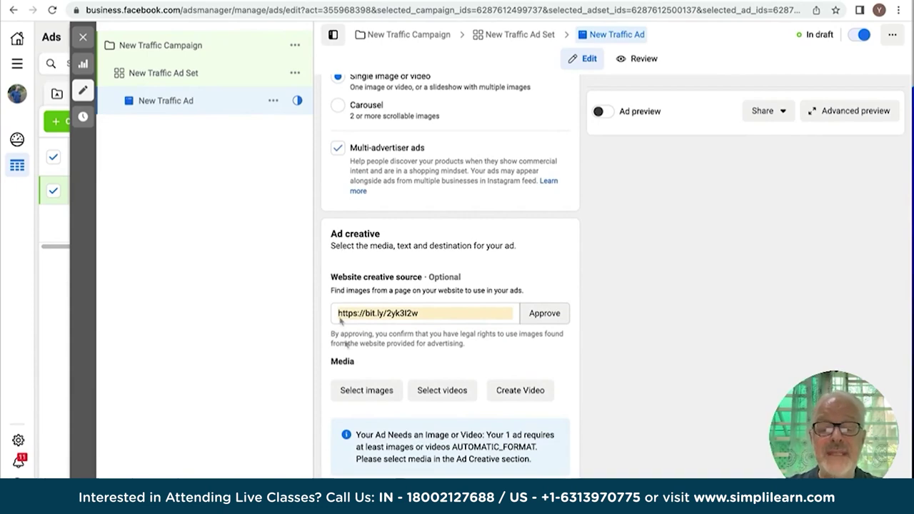
pyautogui.scroll(-3, 378, 307)
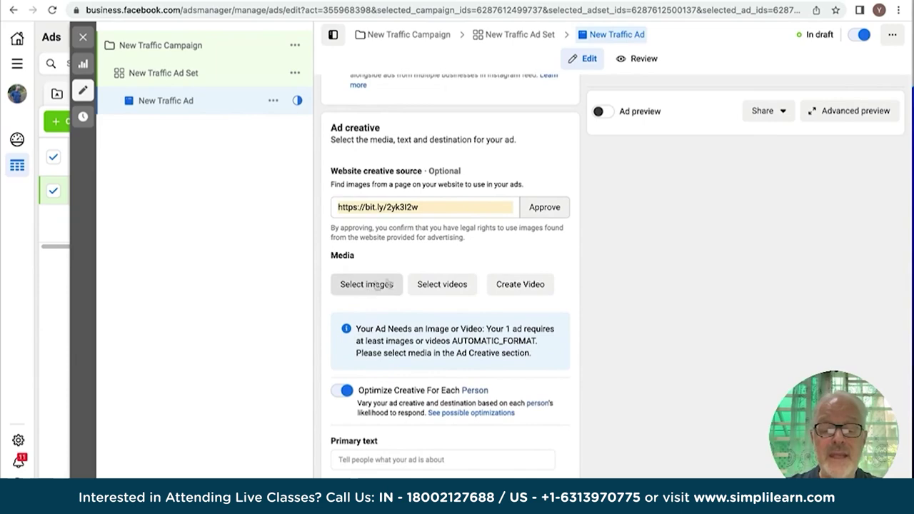
pyautogui.scroll(-4, 452, 289)
pyautogui.scroll(-3, 451, 289)
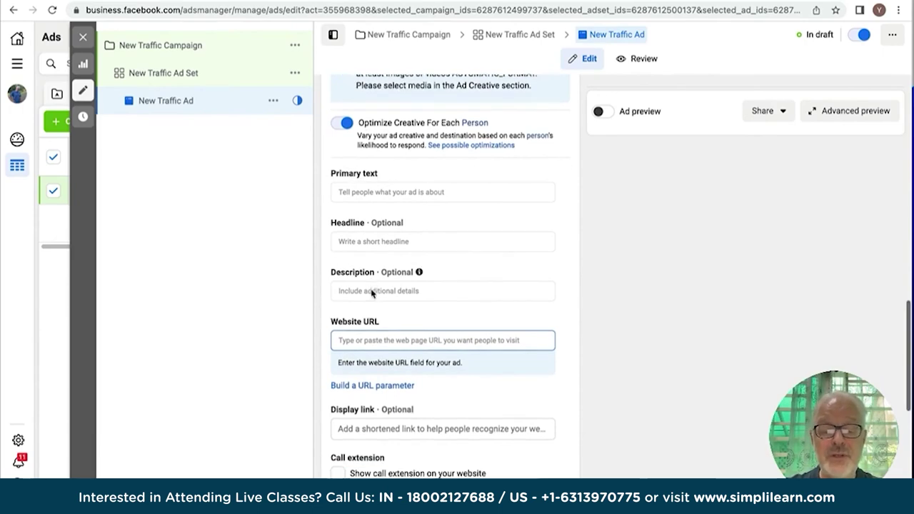
pyautogui.scroll(-3, 371, 291)
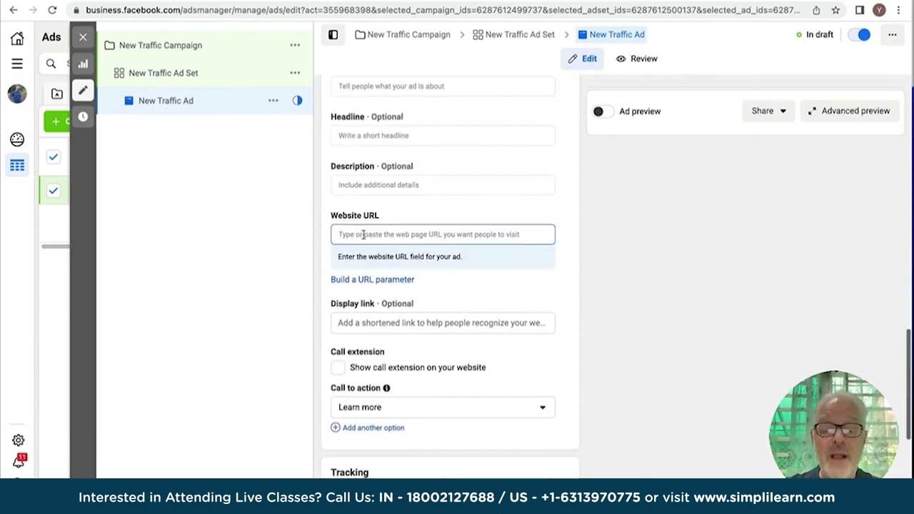
pyautogui.scroll(-2, 364, 235)
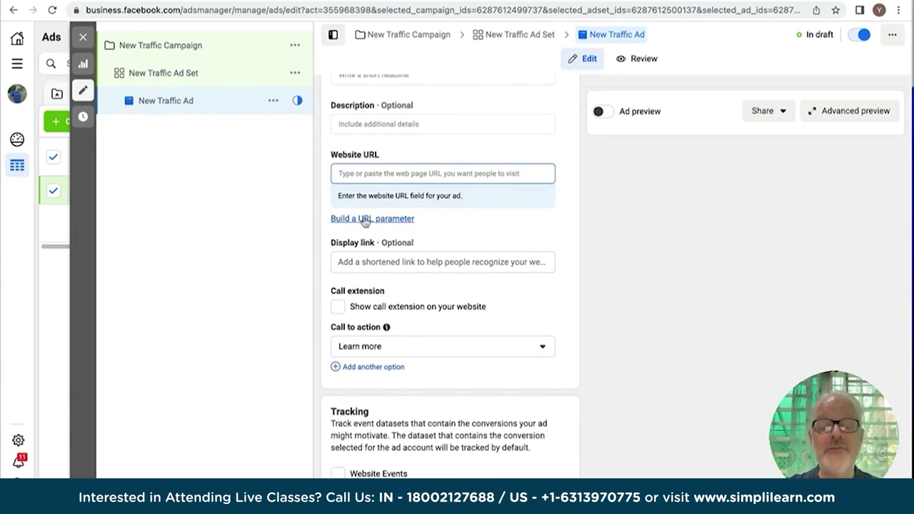
pyautogui.scroll(15, 364, 222)
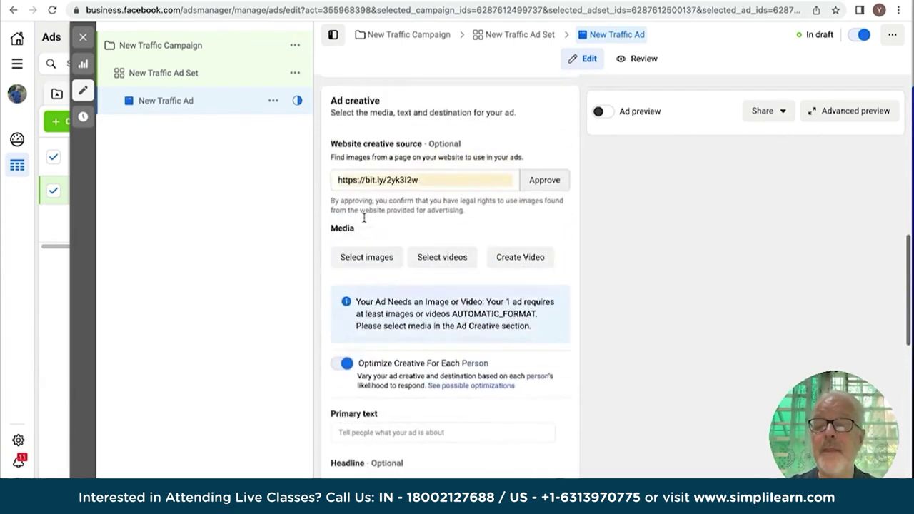
# - Turn on the ad preview and check the ad's identity settings
pyautogui.click(603, 112)
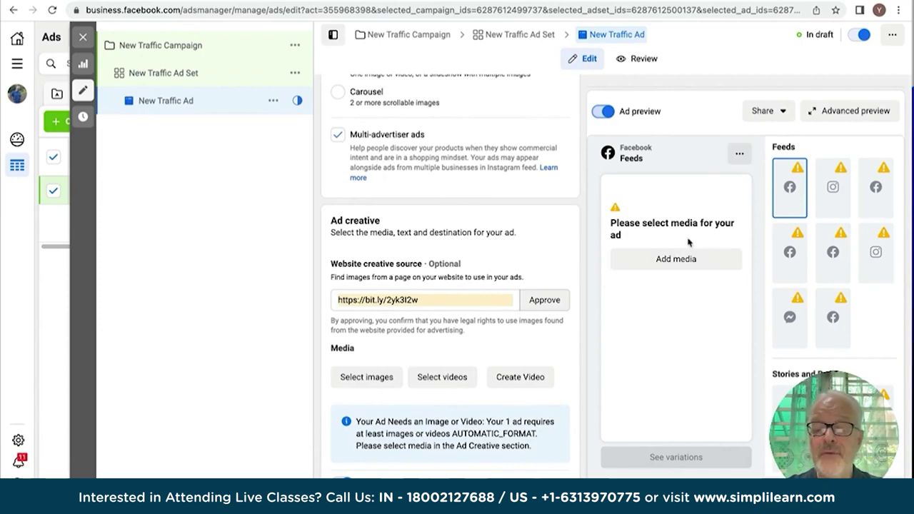
pyautogui.scroll(2, 365, 242)
pyautogui.scroll(5, 364, 243)
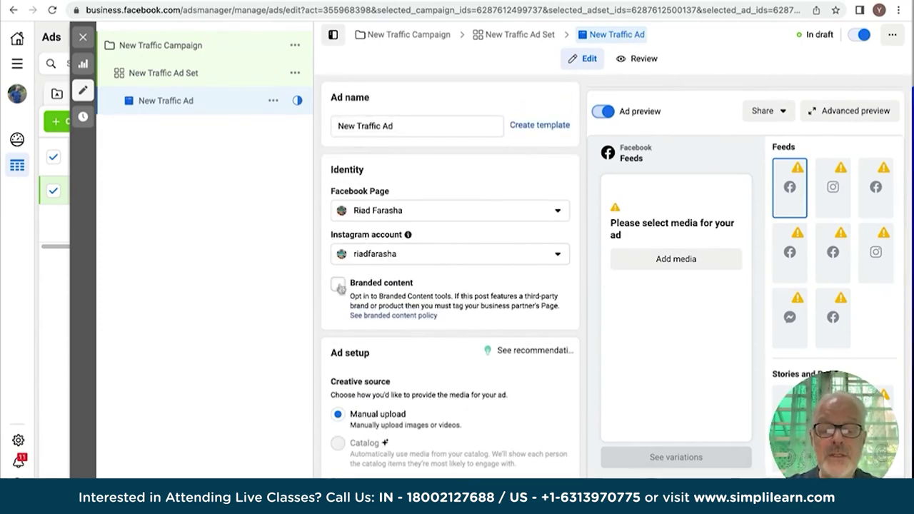
pyautogui.scroll(-7, 340, 288)
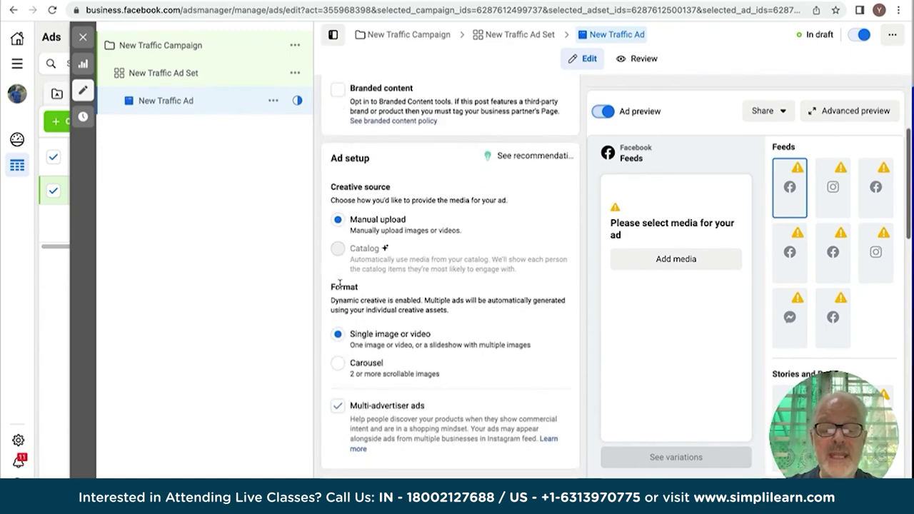
pyautogui.scroll(-5, 340, 288)
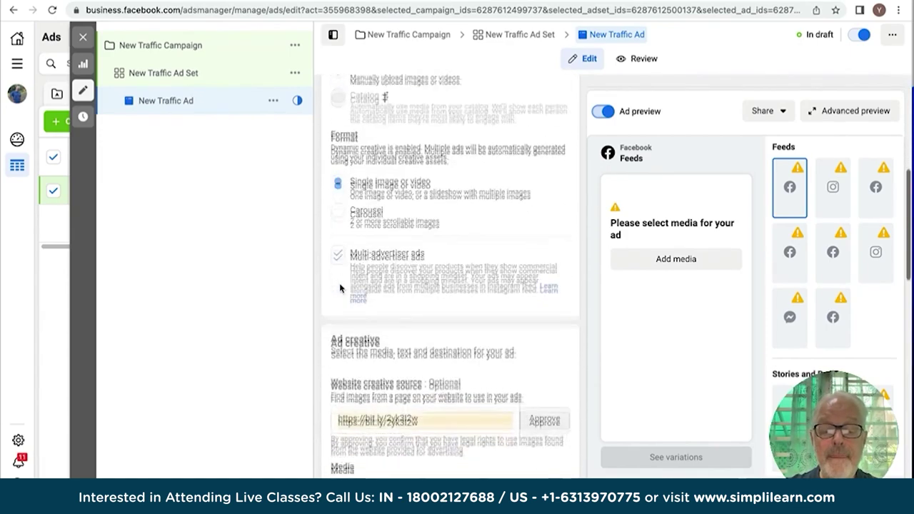
pyautogui.scroll(-2, 340, 287)
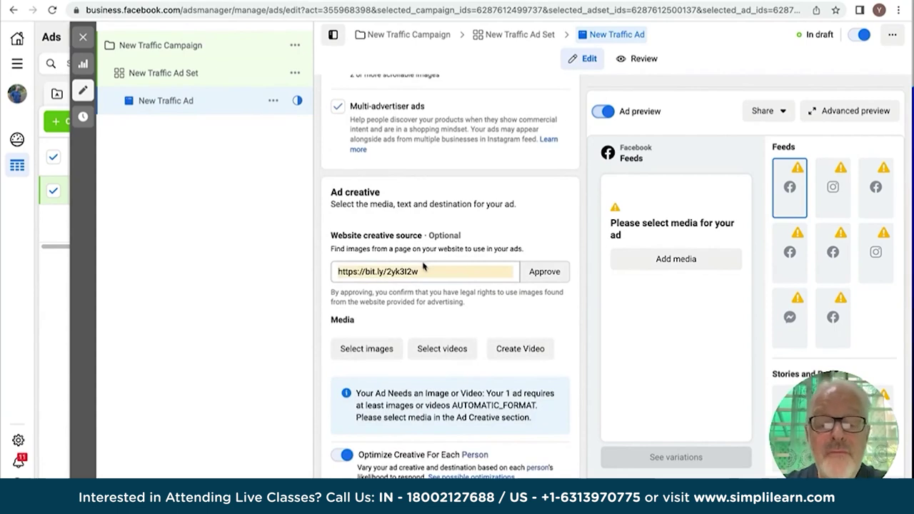
pyautogui.moveTo(432, 274); pyautogui.dragTo(320, 275)
pyautogui.write('https://ria')
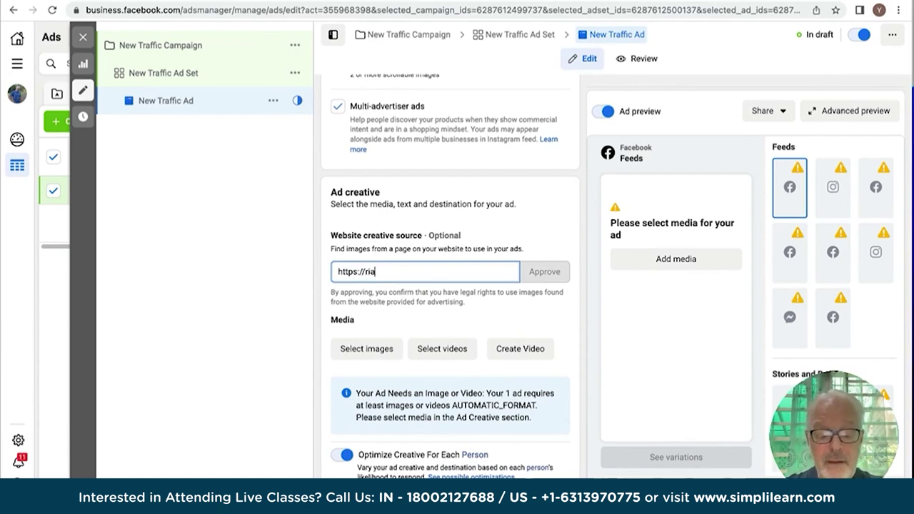
pyautogui.write('dfarasha.com')
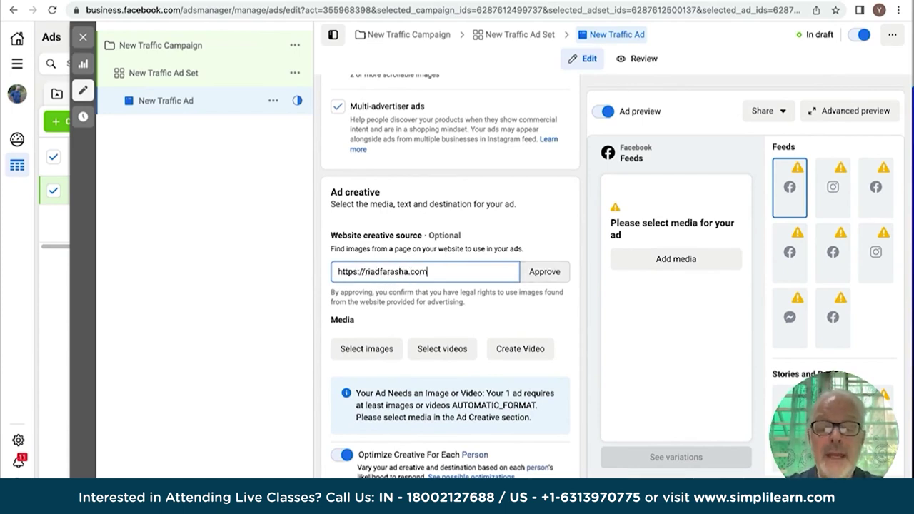
pyautogui.click(557, 269)
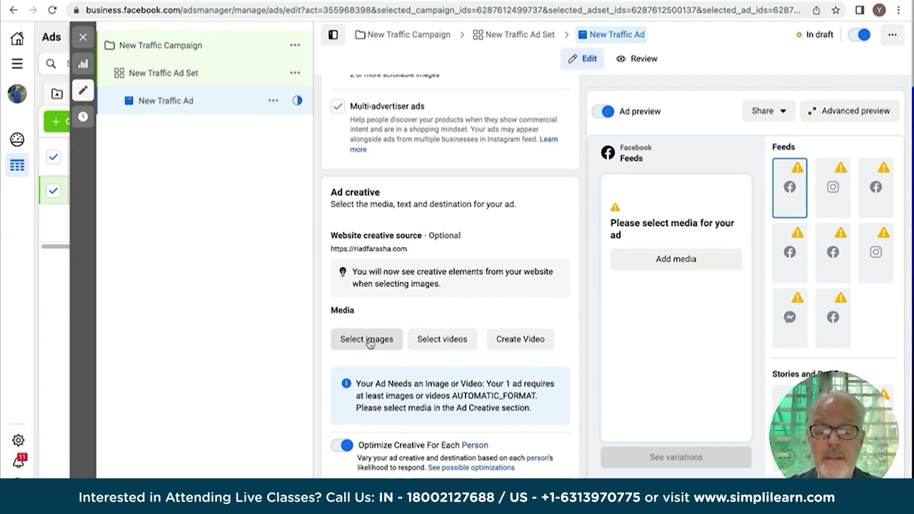
# - Add Topaz.jpg from the website images as the ad's media
pyautogui.scroll(-1, 369, 343)
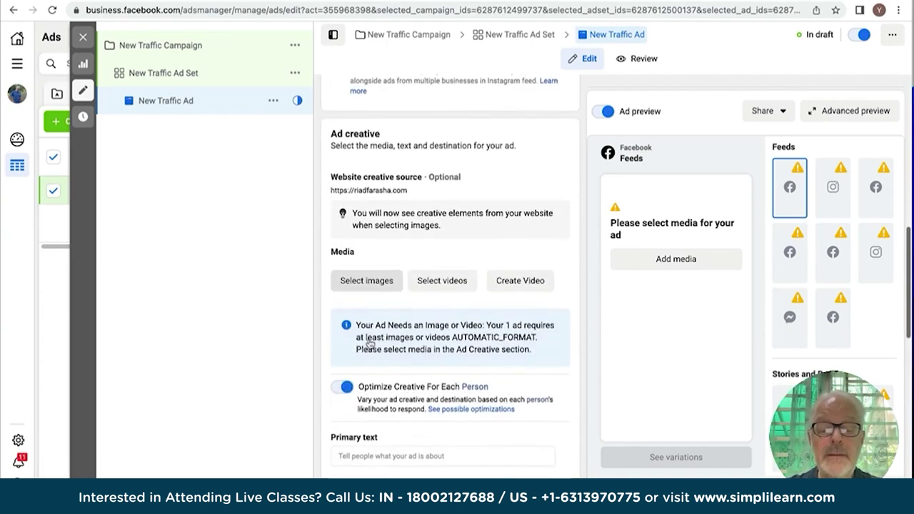
pyautogui.click(365, 281)
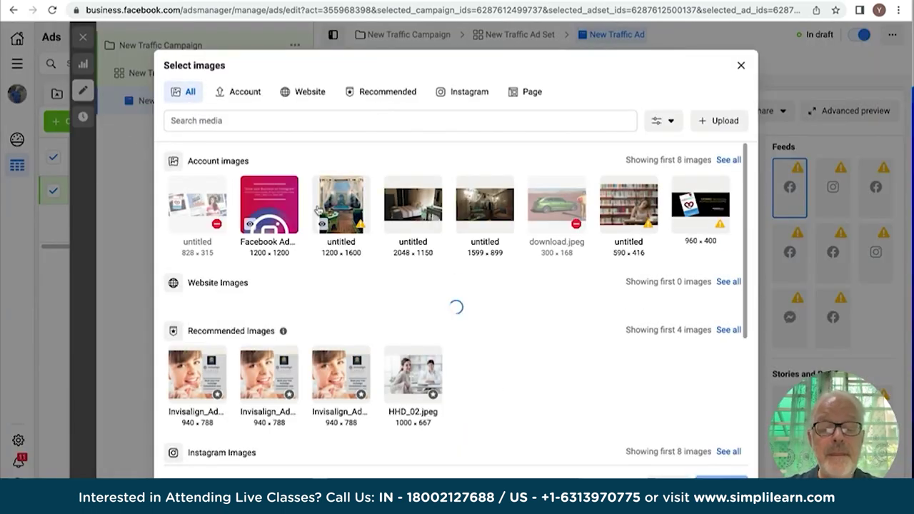
pyautogui.scroll(-5, 398, 210)
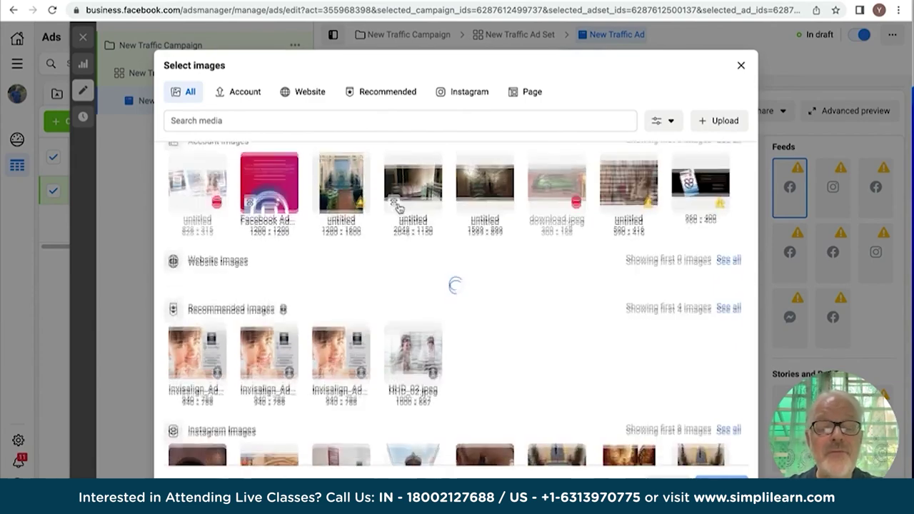
pyautogui.scroll(-2, 398, 206)
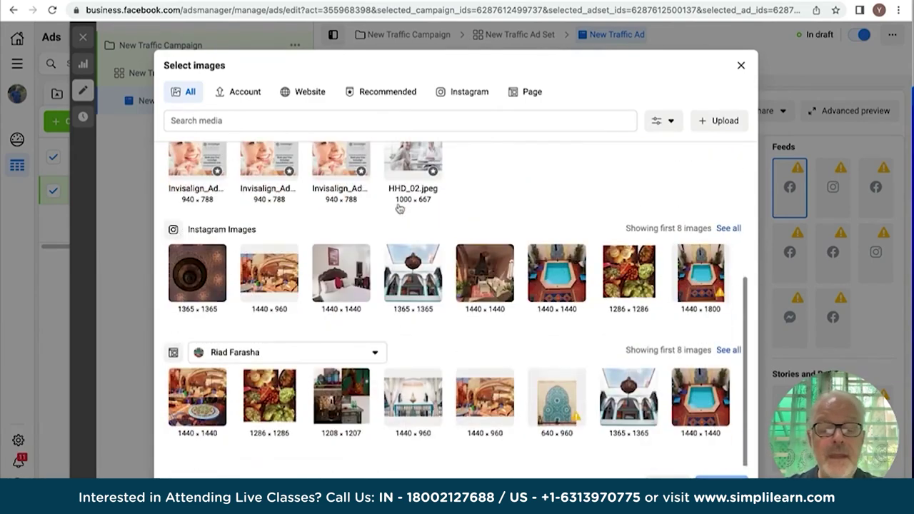
pyautogui.scroll(8, 322, 292)
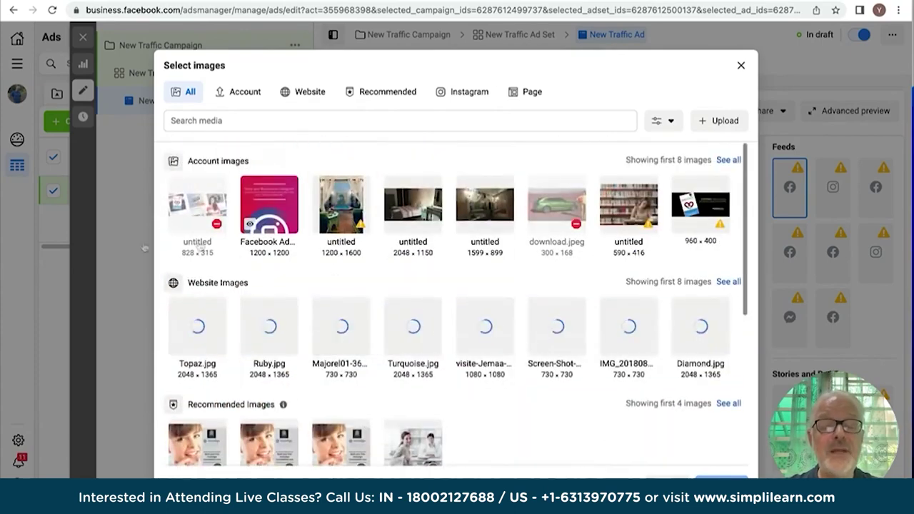
pyautogui.click(303, 93)
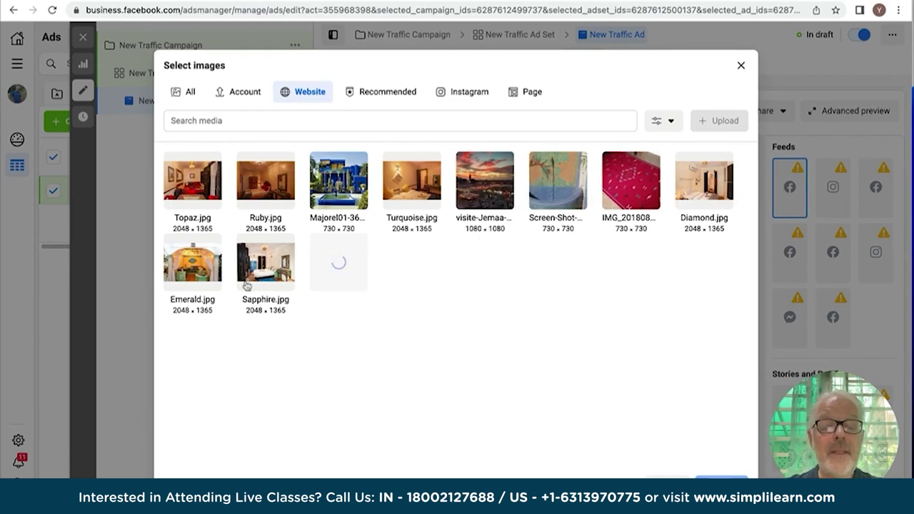
pyautogui.click(188, 187)
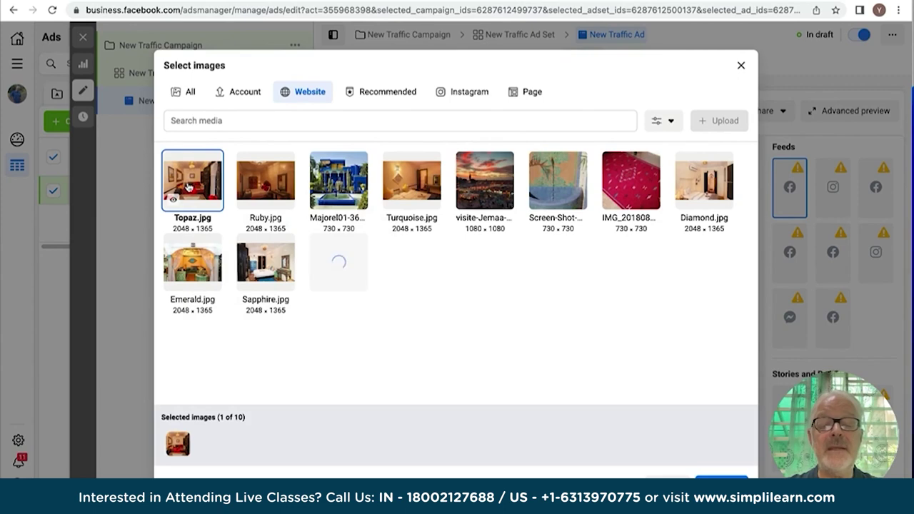
pyautogui.press('Return')
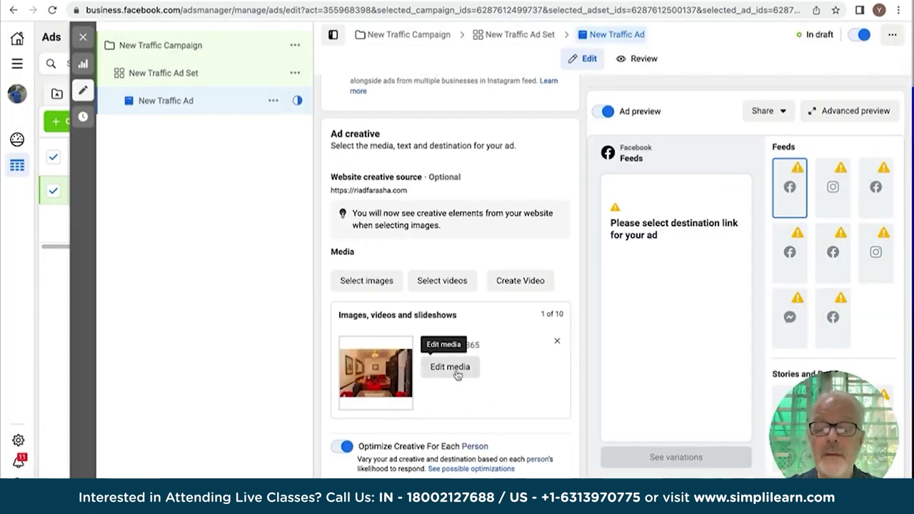
pyautogui.scroll(-3, 457, 374)
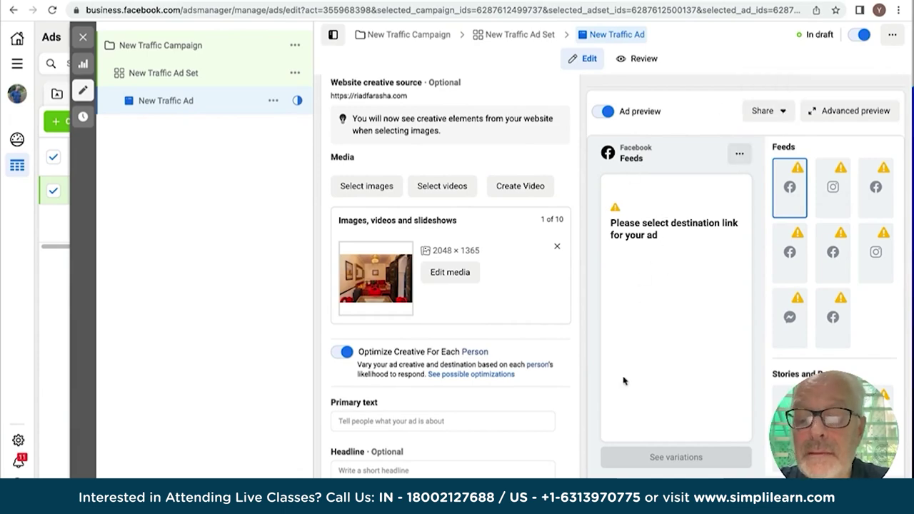
pyautogui.scroll(-5, 401, 245)
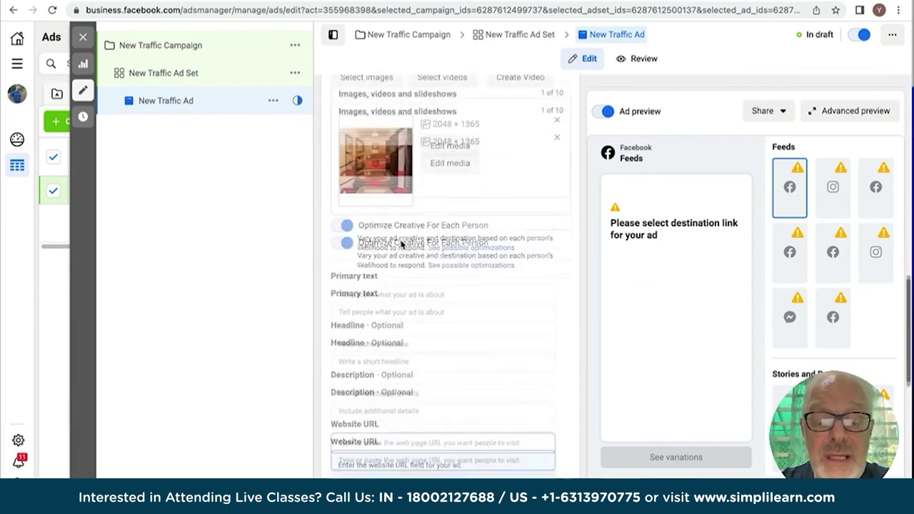
pyautogui.scroll(10, 400, 245)
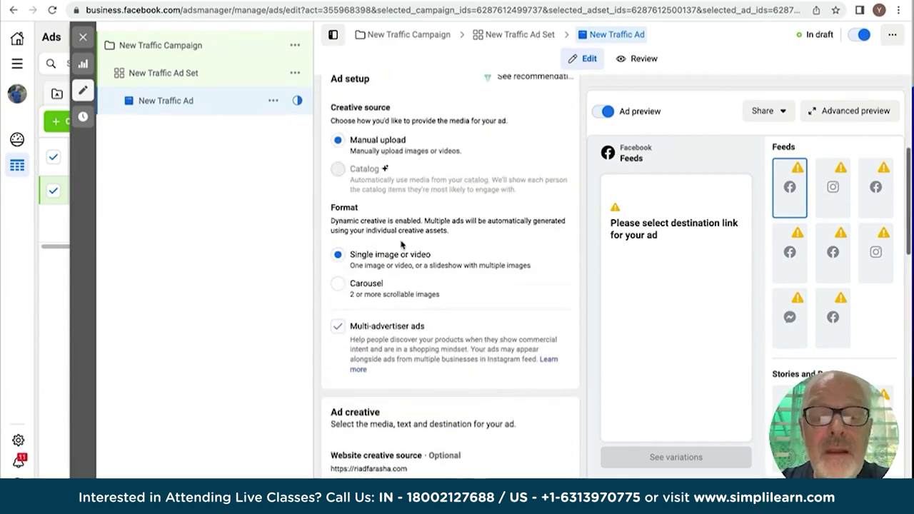
pyautogui.scroll(-8, 400, 245)
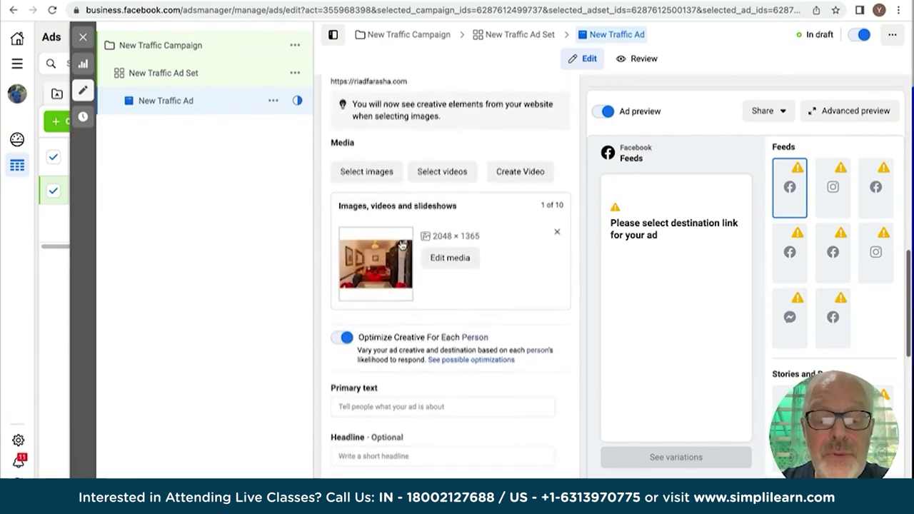
pyautogui.scroll(-3, 400, 245)
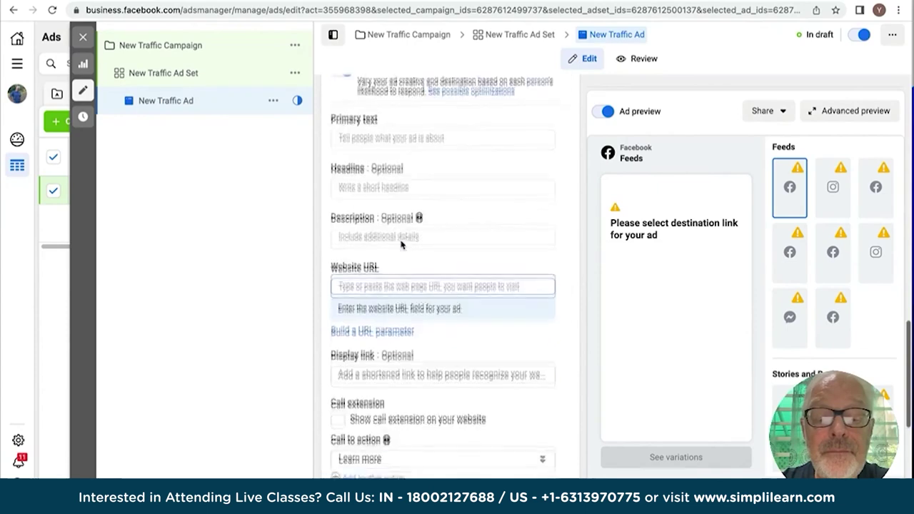
pyautogui.click(349, 217)
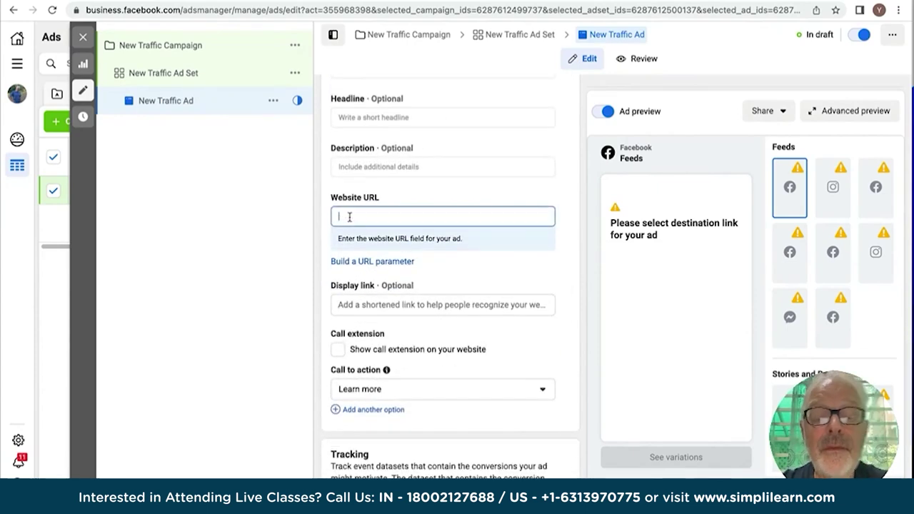
pyautogui.write('https://riadfarasha.com')
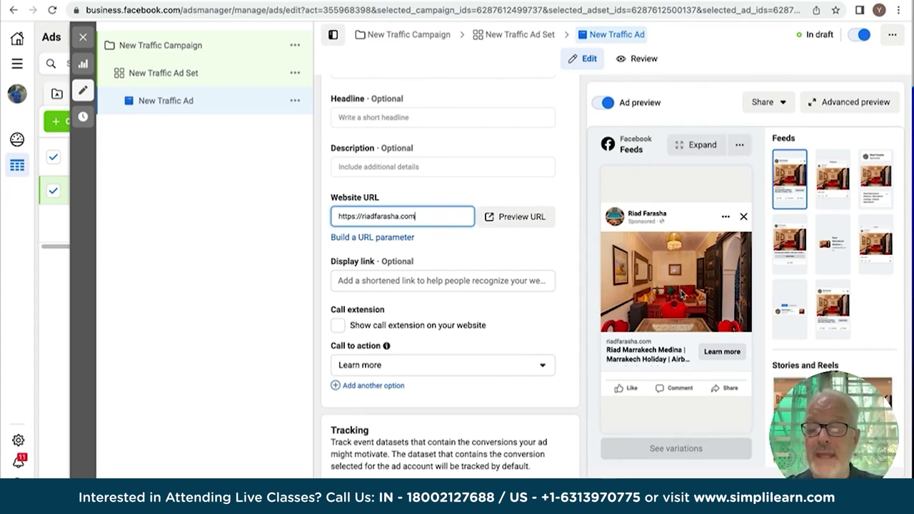
# - Examine the ad's text, link and call-to-action fields and its previews for feeds, stories and reels, in-stream, search and in-article placements
pyautogui.scroll(-1, 681, 292)
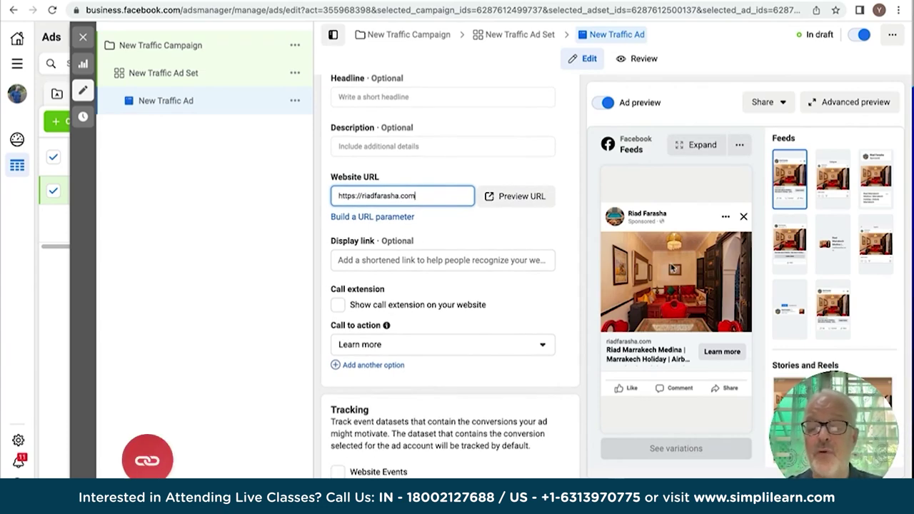
pyautogui.scroll(-1, 671, 268)
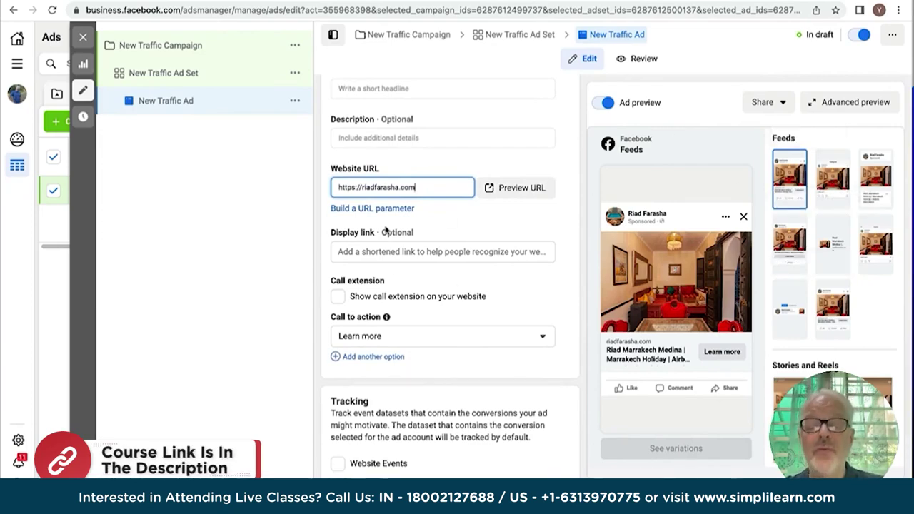
pyautogui.scroll(5, 402, 172)
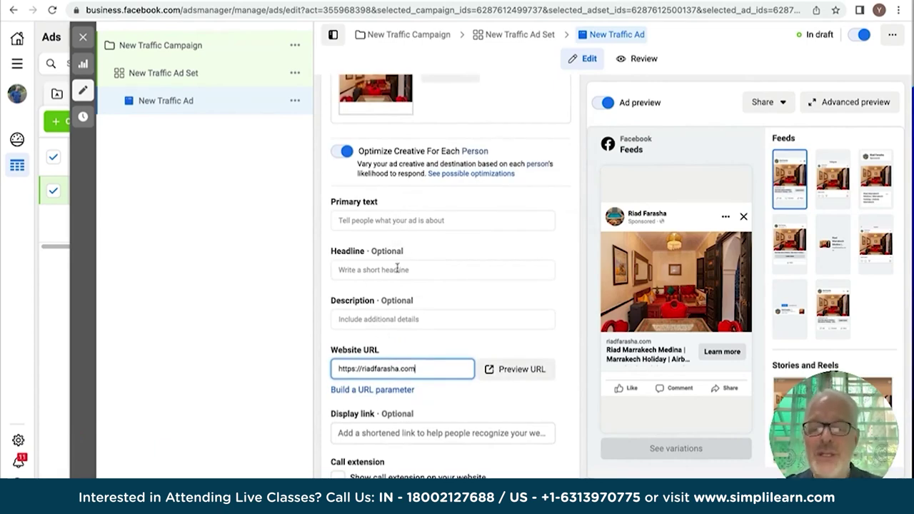
pyautogui.scroll(-3, 398, 269)
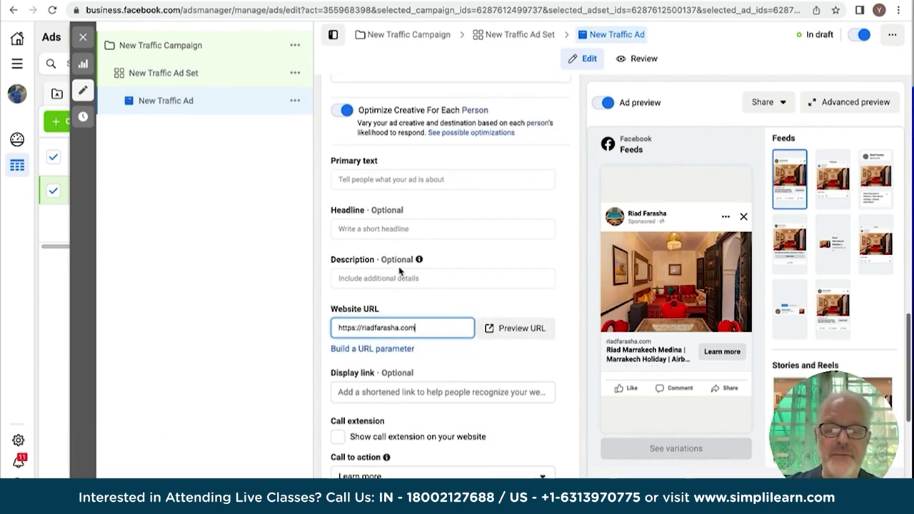
pyautogui.scroll(-3, 398, 269)
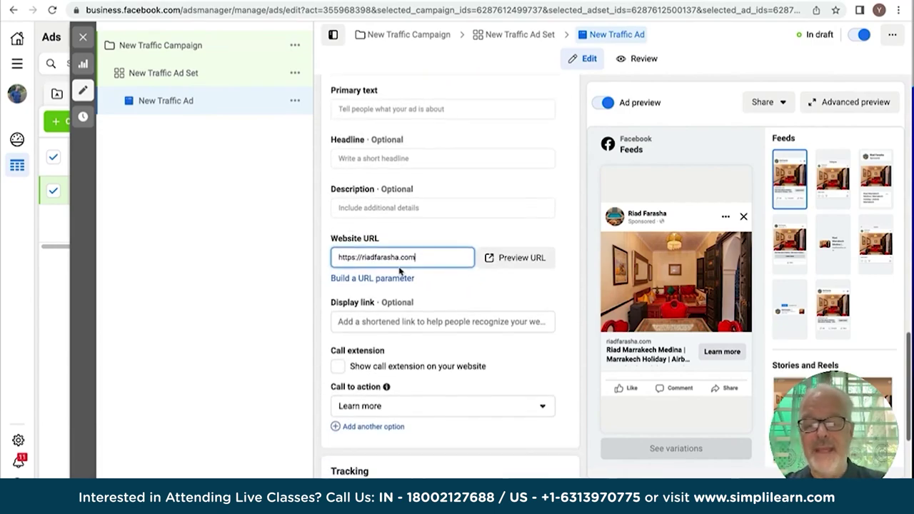
pyautogui.scroll(4, 399, 268)
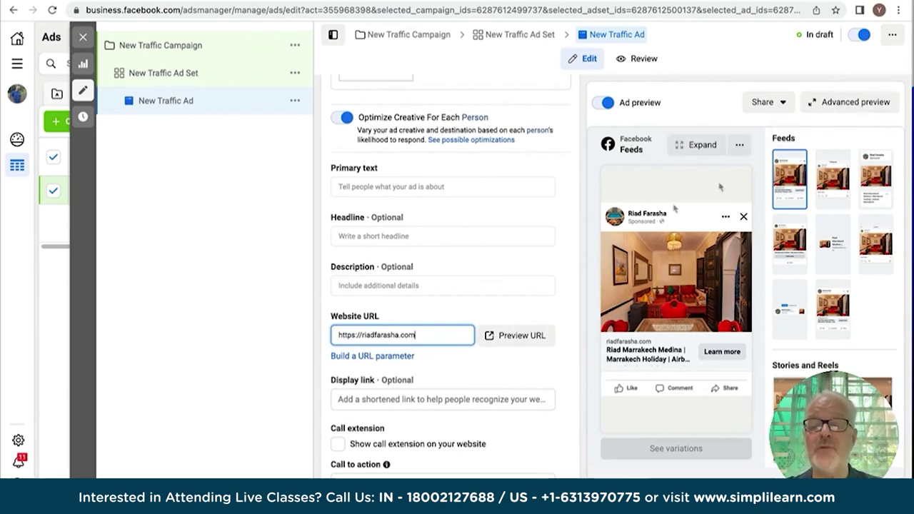
pyautogui.scroll(-2, 648, 254)
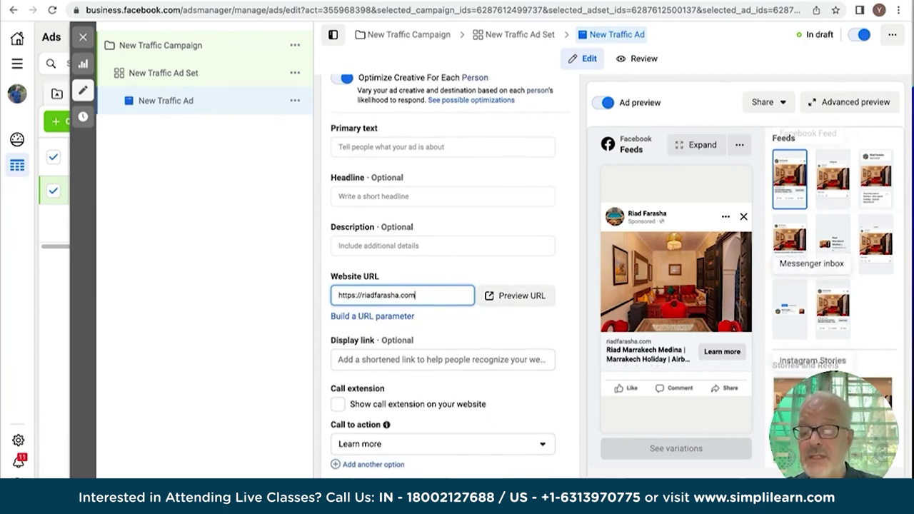
pyautogui.scroll(-3, 828, 250)
pyautogui.scroll(-4, 813, 300)
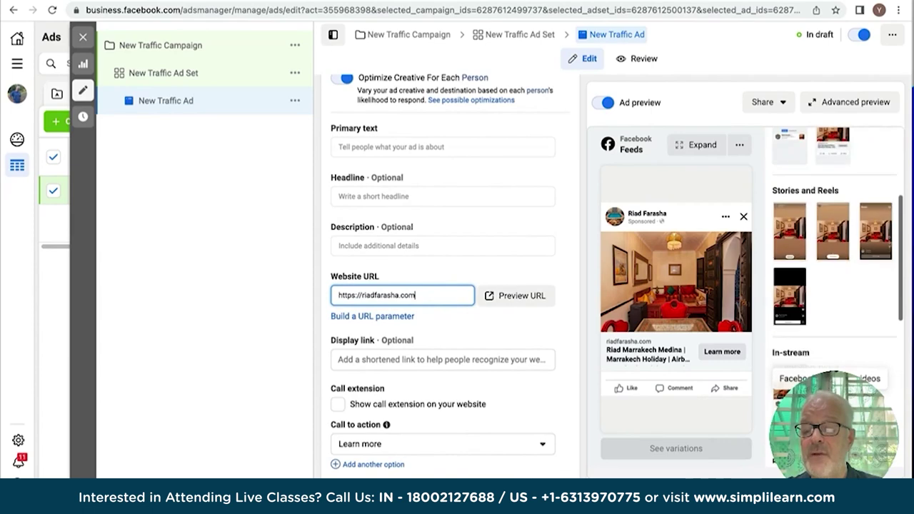
pyautogui.scroll(-6, 818, 237)
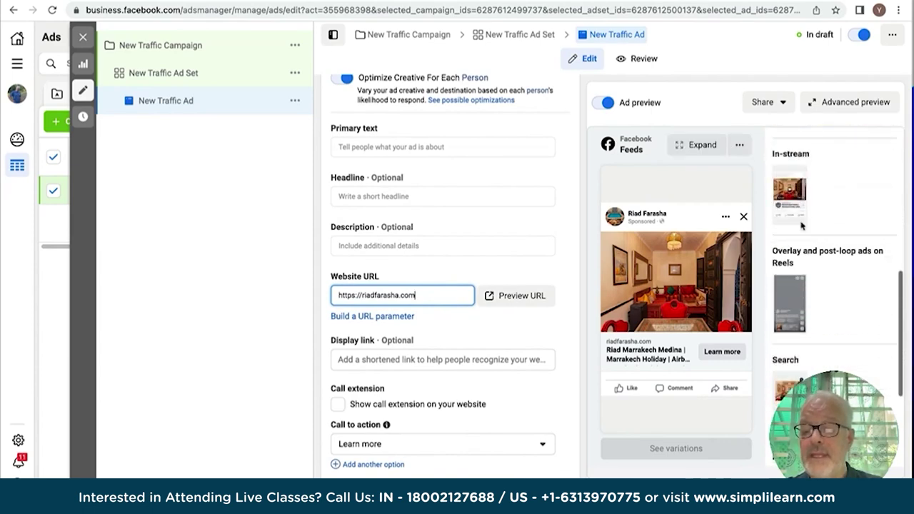
pyautogui.scroll(-6, 802, 317)
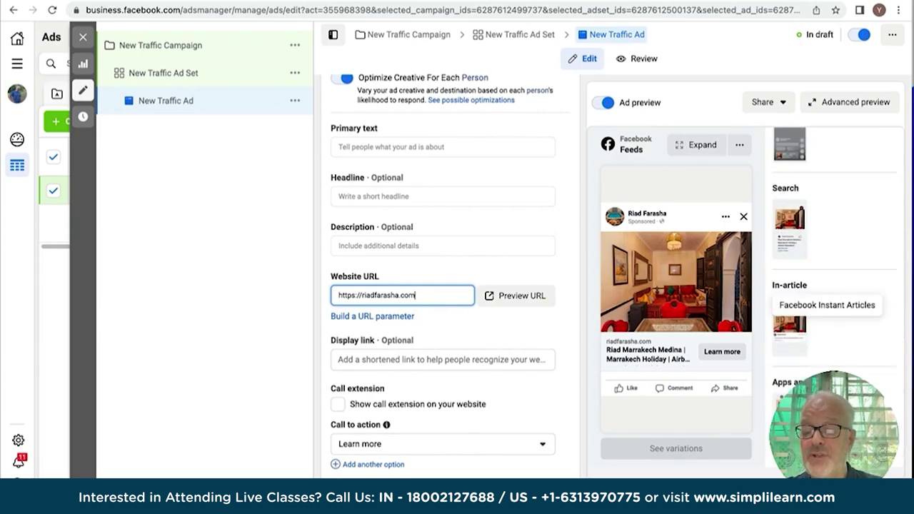
pyautogui.scroll(15, 667, 231)
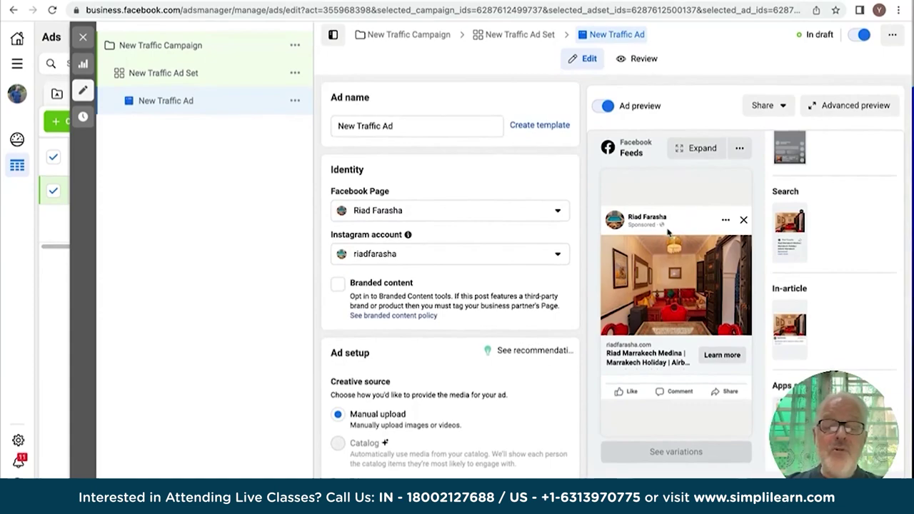
# - Publish New Traffic Campaign with its ad set and ad, and dismiss the confirmation
pyautogui.scroll(-1, 380, 382)
pyautogui.scroll(-5, 379, 380)
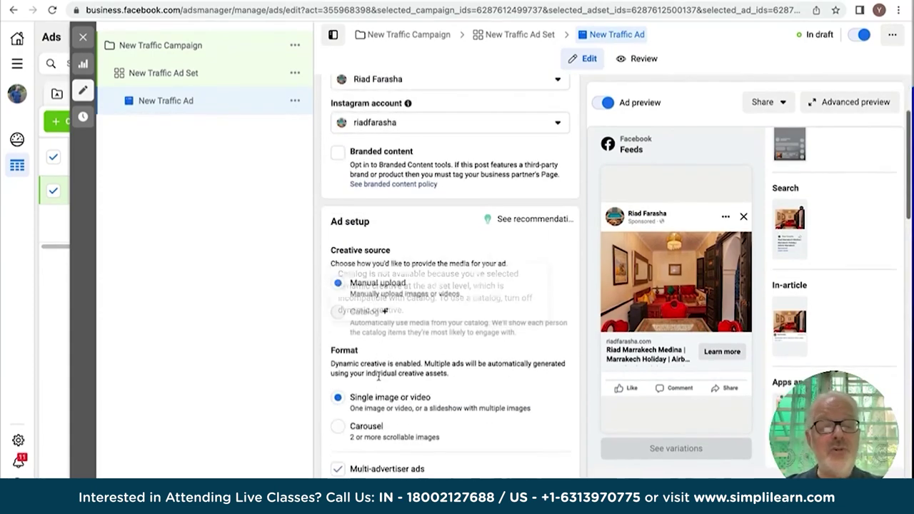
pyautogui.scroll(5, 378, 376)
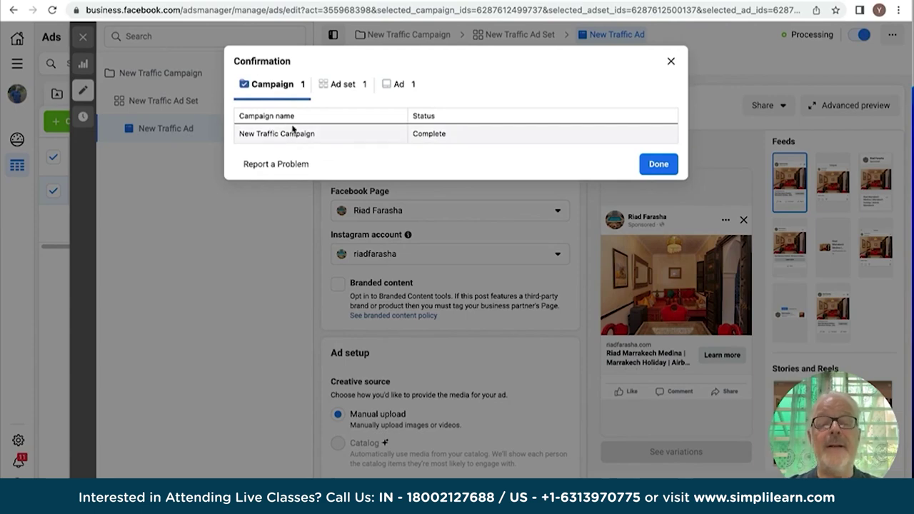
pyautogui.click(658, 164)
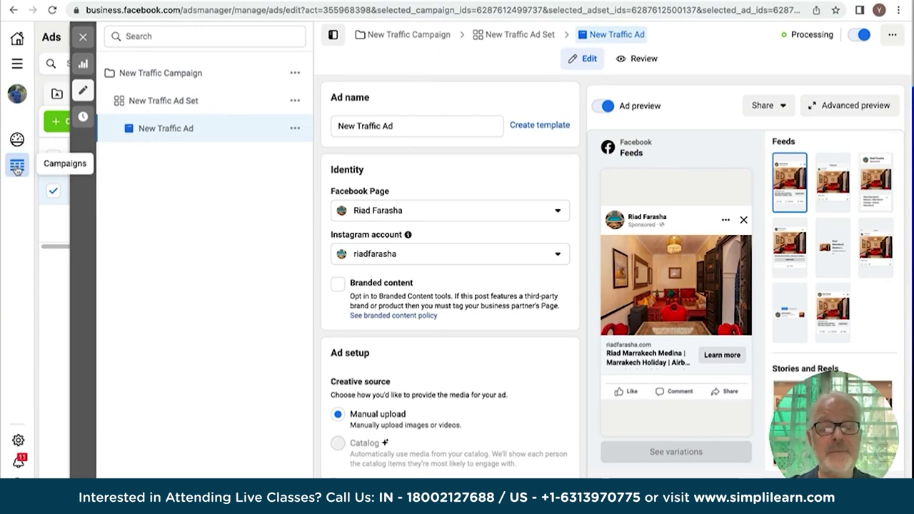
# - Close the ad editor and check the delivery status of New Traffic Ad in the ads table
pyautogui.click(83, 38)
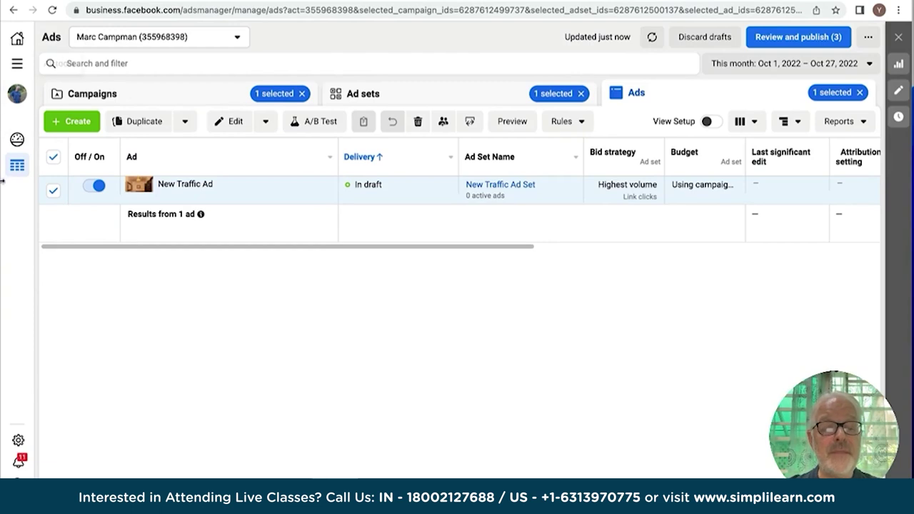
pyautogui.hscroll(3, 174, 188)
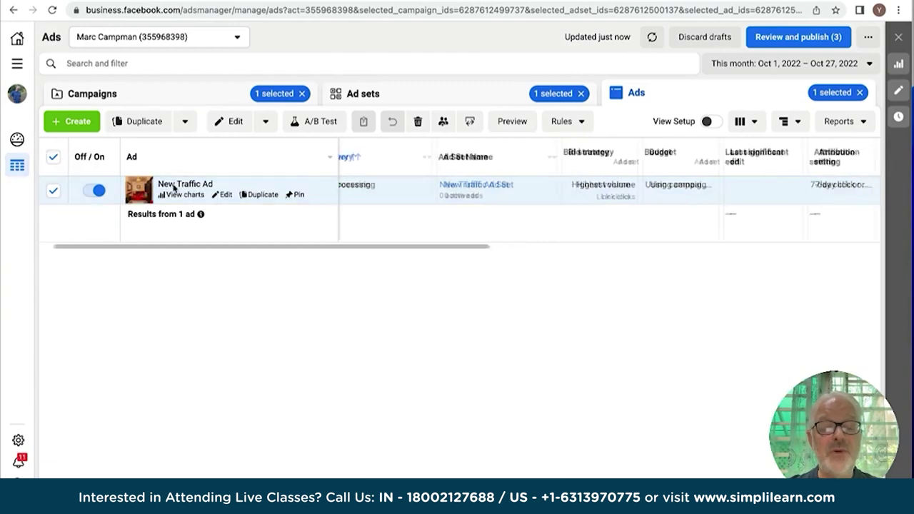
pyautogui.hscroll(-3, 173, 188)
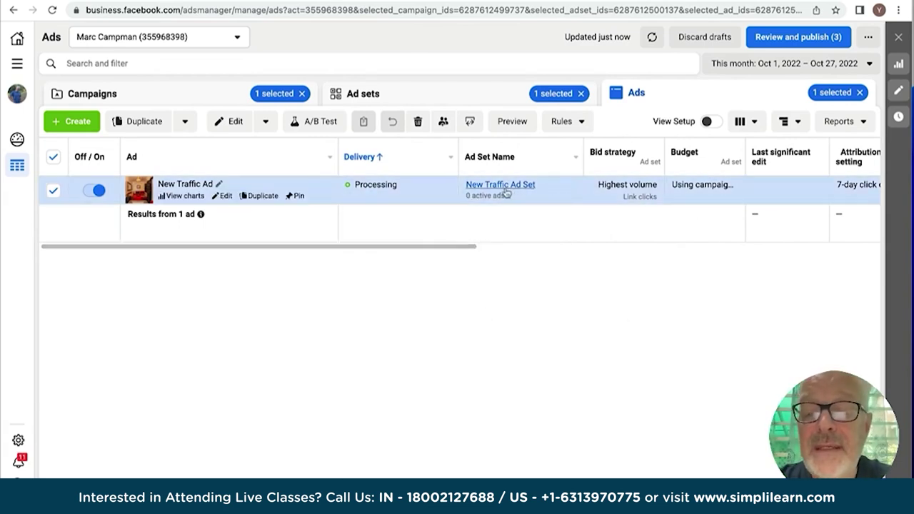
pyautogui.hscroll(5, 505, 189)
pyautogui.hscroll(3, 504, 187)
pyautogui.hscroll(-8, 504, 186)
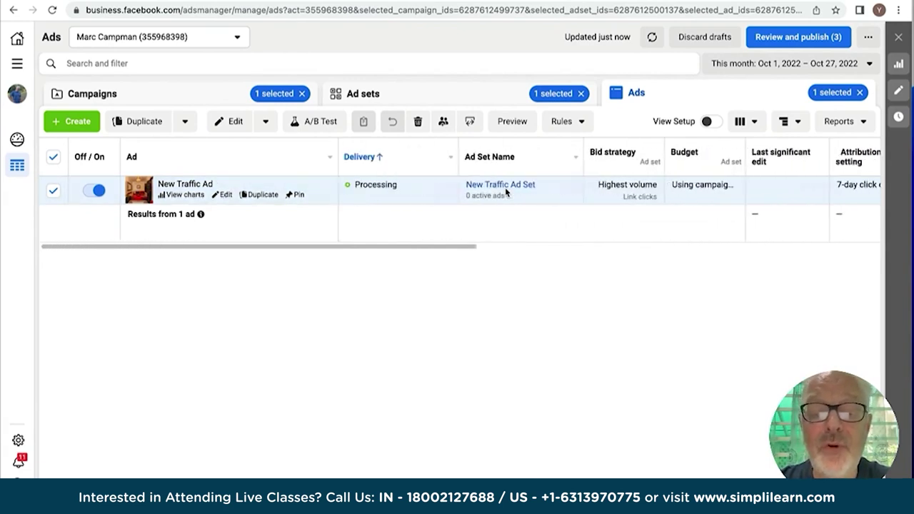
pyautogui.moveTo(357, 182)
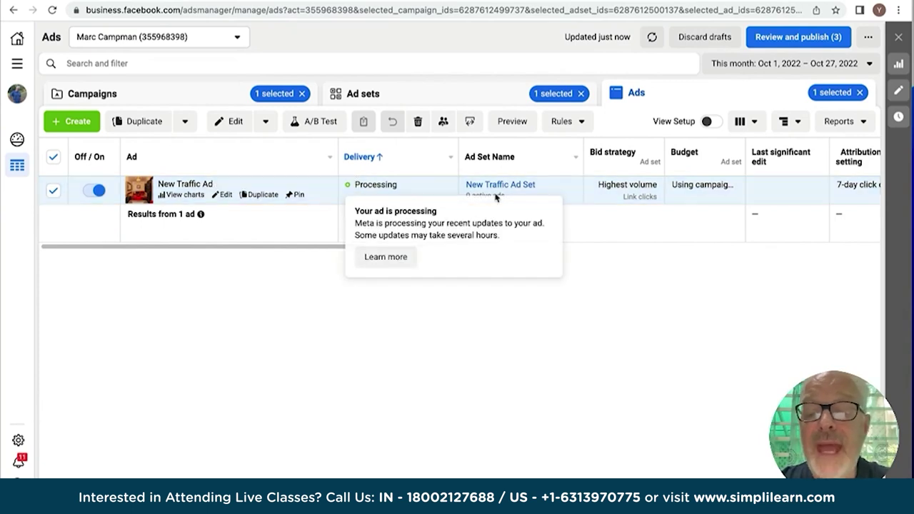
# - Examine New Traffic Ad's columns from bid strategy and budget through results, reach, impressions, cost per result, rankings, amount spent and end date
pyautogui.hscroll(3, 618, 194)
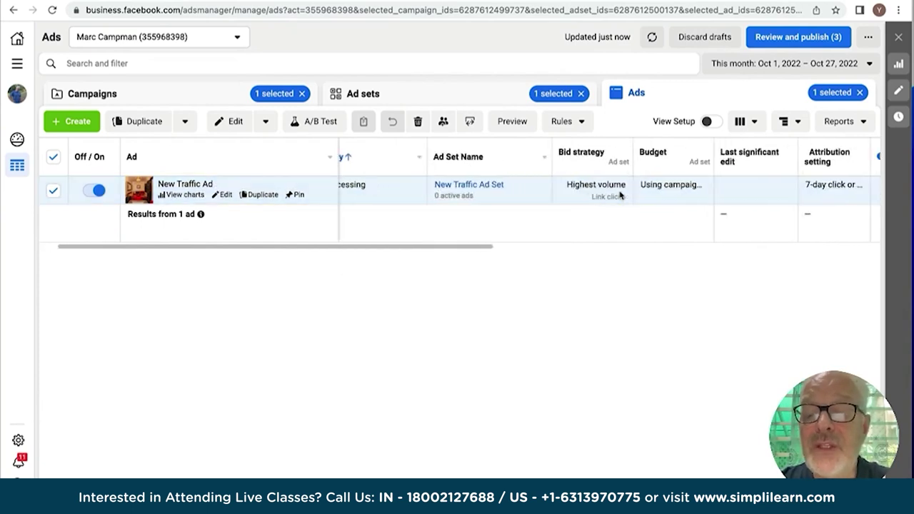
pyautogui.hscroll(5, 620, 194)
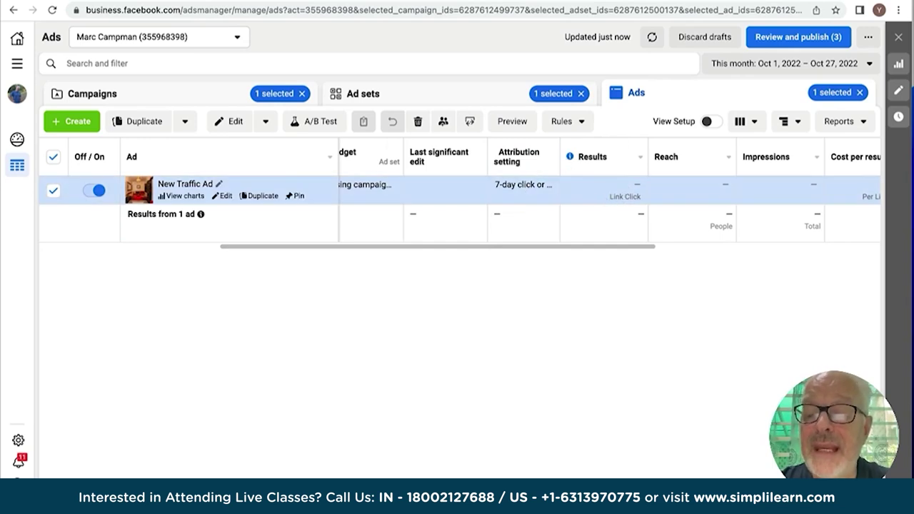
pyautogui.hscroll(3, 611, 199)
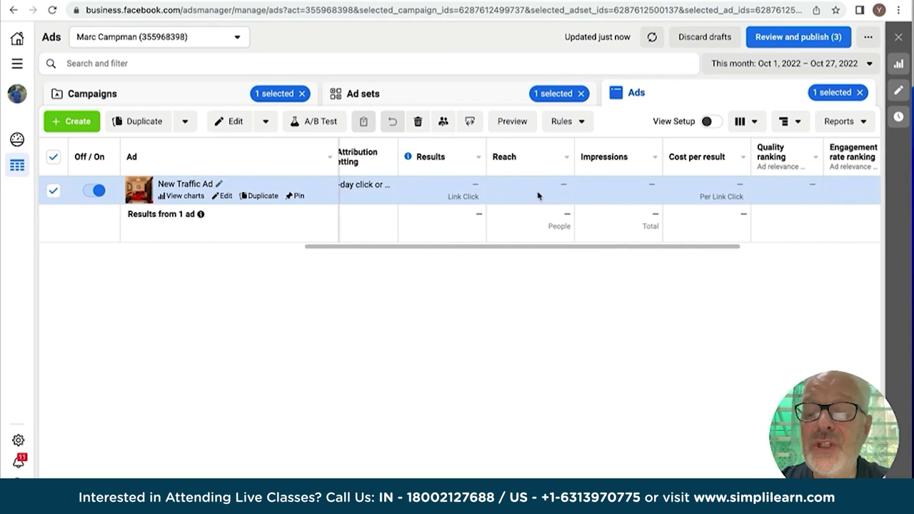
pyautogui.hscroll(4, 609, 195)
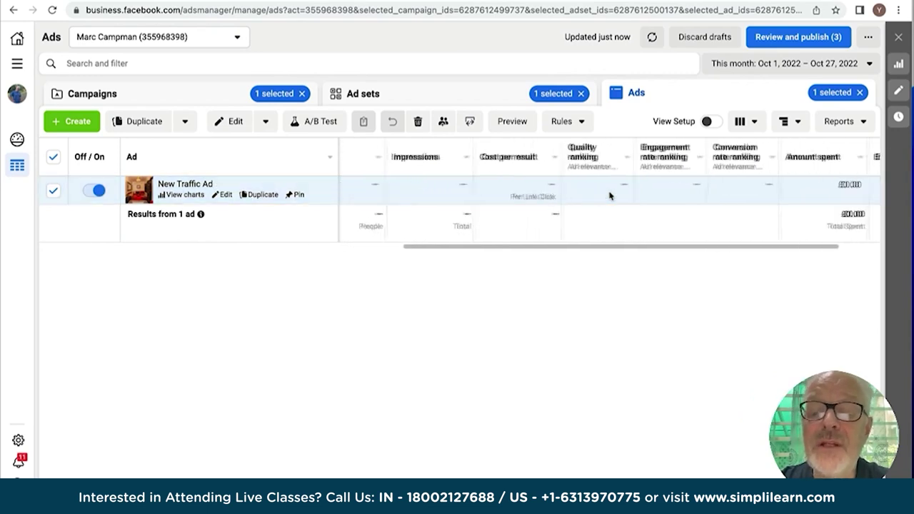
pyautogui.moveTo(531, 174)
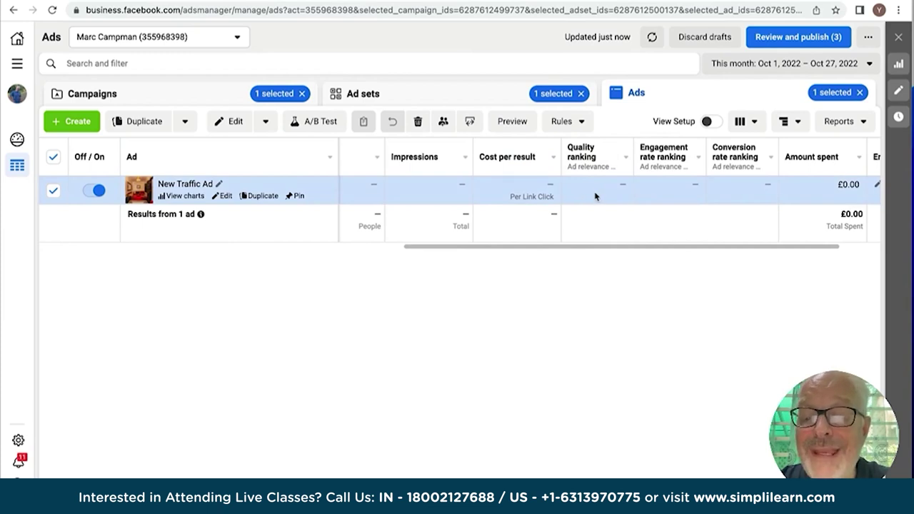
pyautogui.hscroll(2, 594, 195)
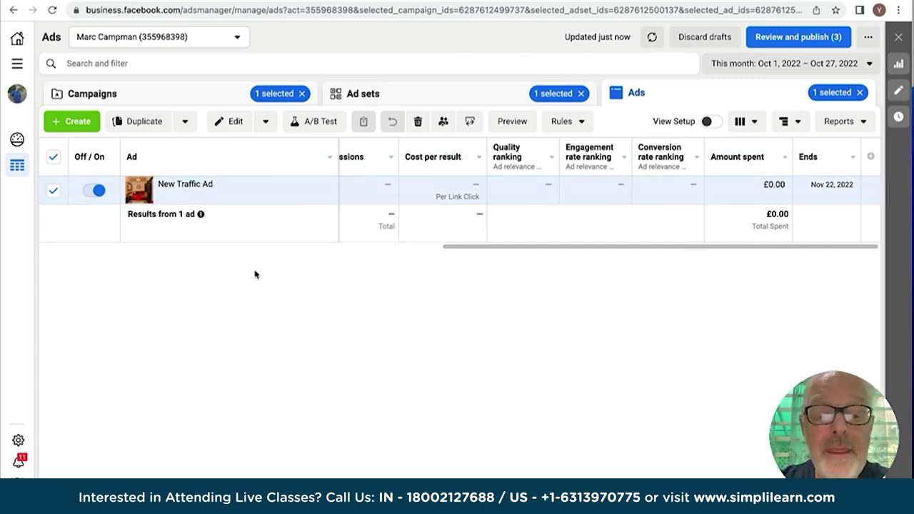
pyautogui.hscroll(-10, 257, 187)
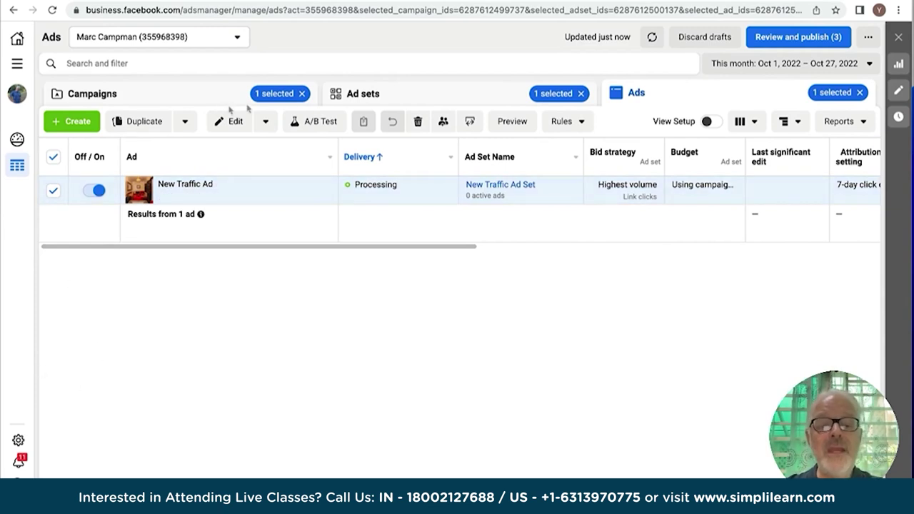
# - Clear the campaign selection and review the delivery and performance columns of all campaigns in the account
pyautogui.click(302, 94)
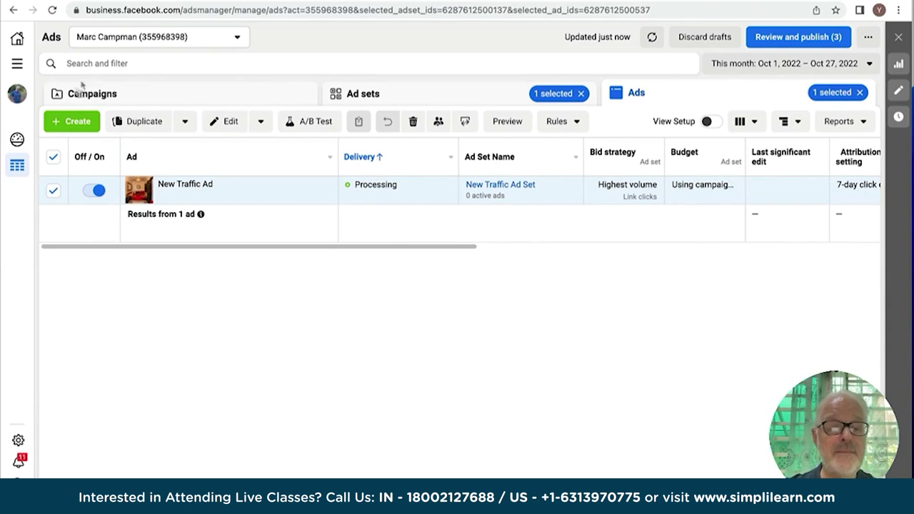
pyautogui.click(64, 97)
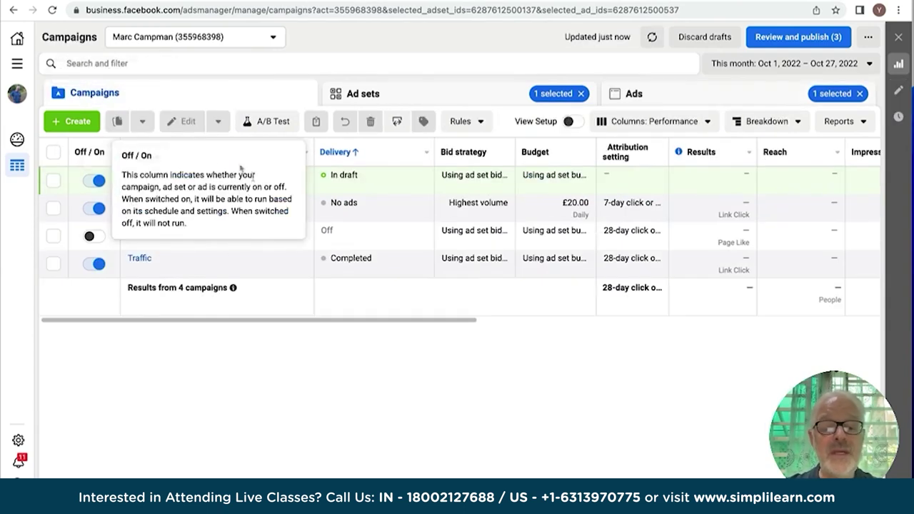
pyautogui.hscroll(5, 643, 204)
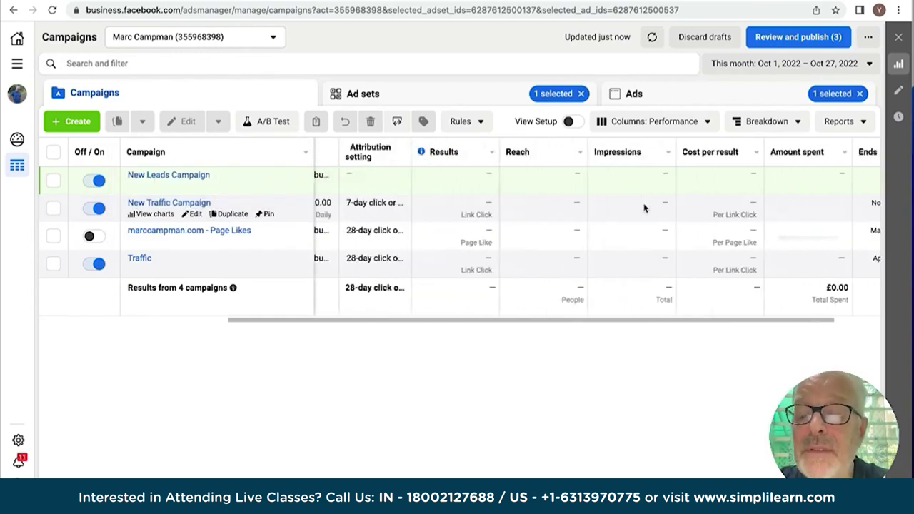
pyautogui.hscroll(-6, 643, 208)
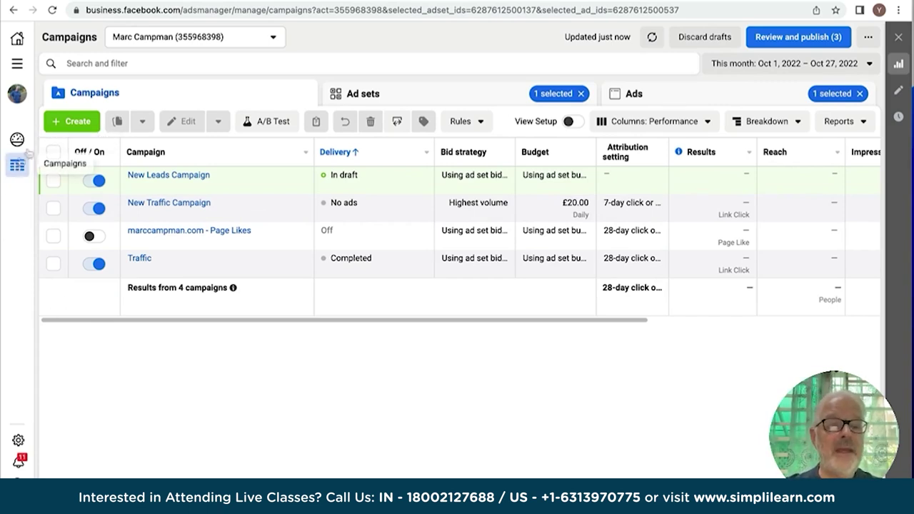
# - Open the overview of all advertising and business management tools
pyautogui.click(18, 65)
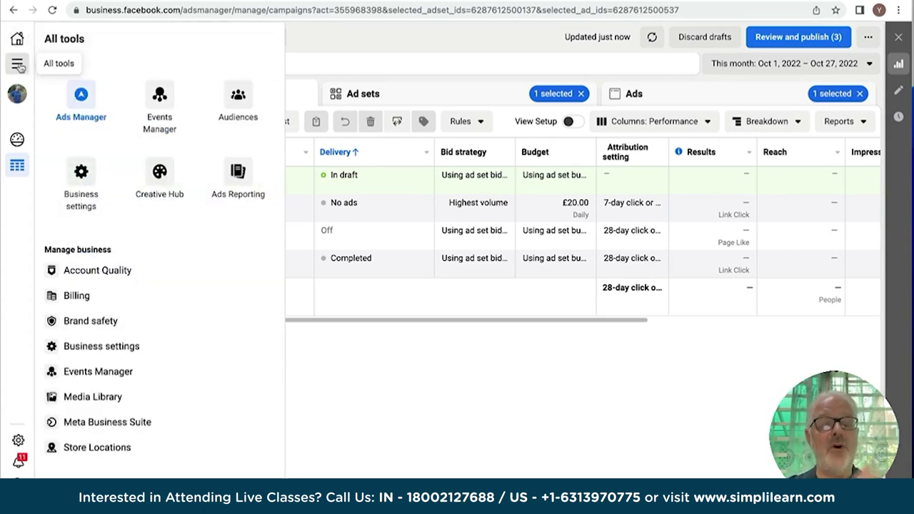